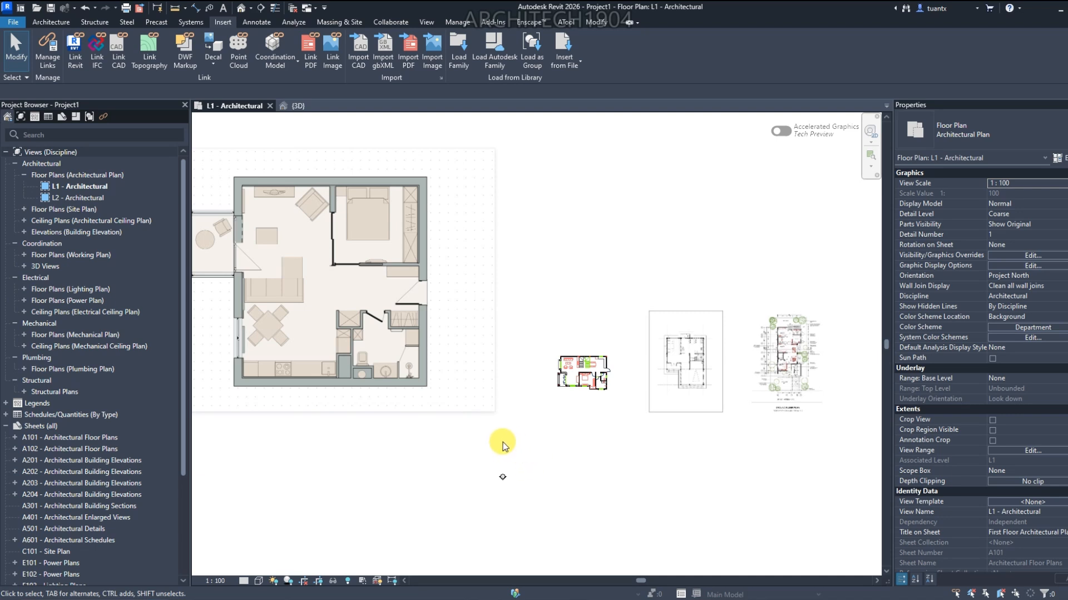
# Examine the apartment floor plan image and the imported drawings placed beside it in the L1 - Architectural view
pyautogui.scroll(1, 502, 446)
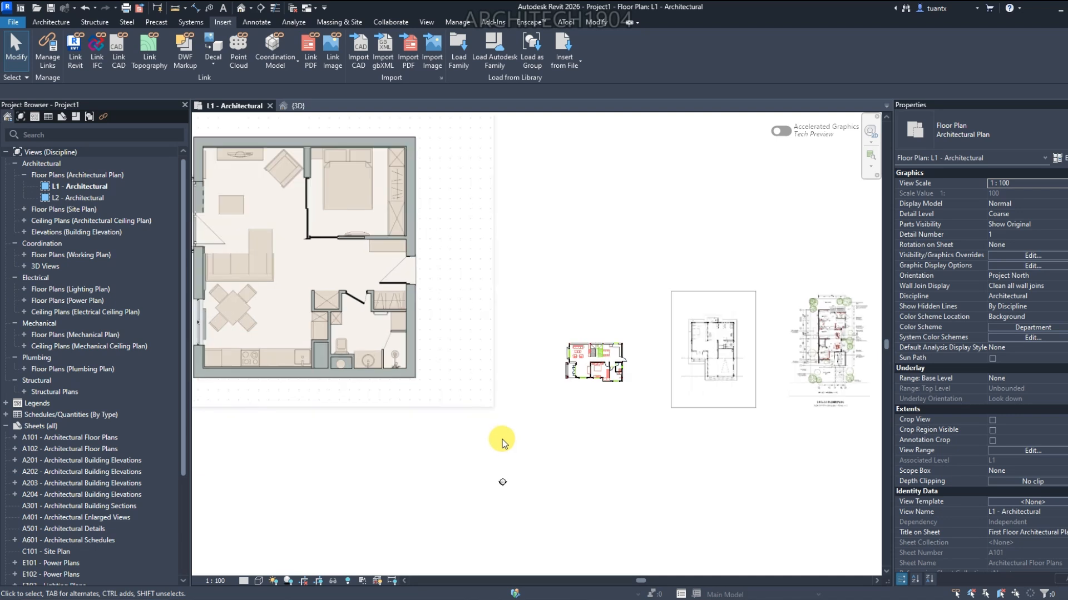
pyautogui.moveTo(535, 453); pyautogui.dragTo(454, 461, button='middle')
pyautogui.scroll(2, 492, 420)
pyautogui.moveTo(490, 422); pyautogui.dragTo(339, 457, button='middle')
pyautogui.scroll(2, 506, 427)
pyautogui.scroll(-3, 478, 436)
pyautogui.moveTo(465, 449); pyautogui.dragTo(715, 476, button='middle')
pyautogui.scroll(3, 376, 362)
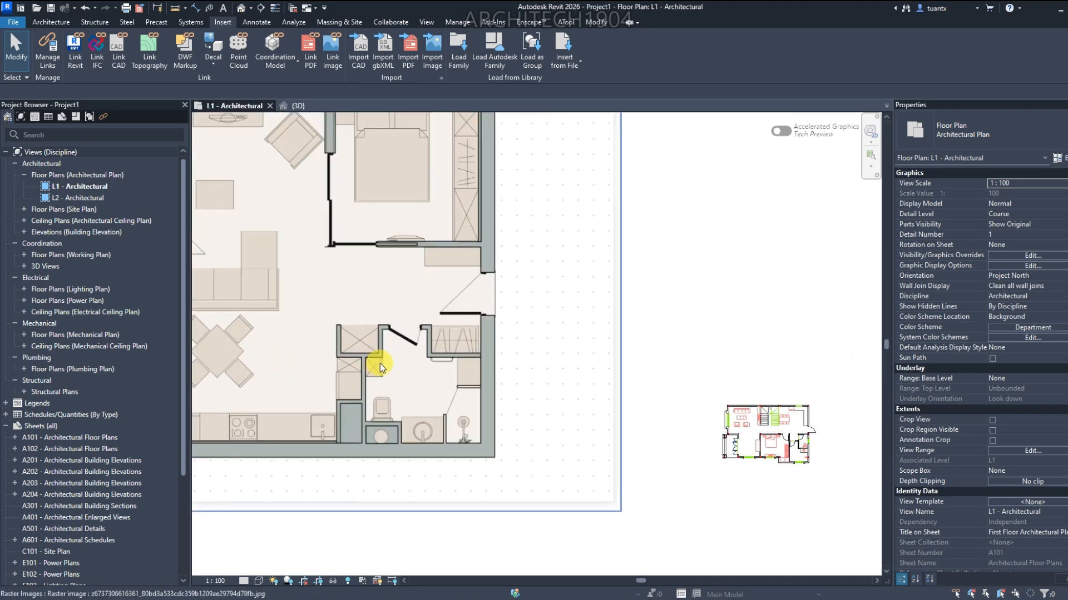
pyautogui.scroll(-3, 382, 363)
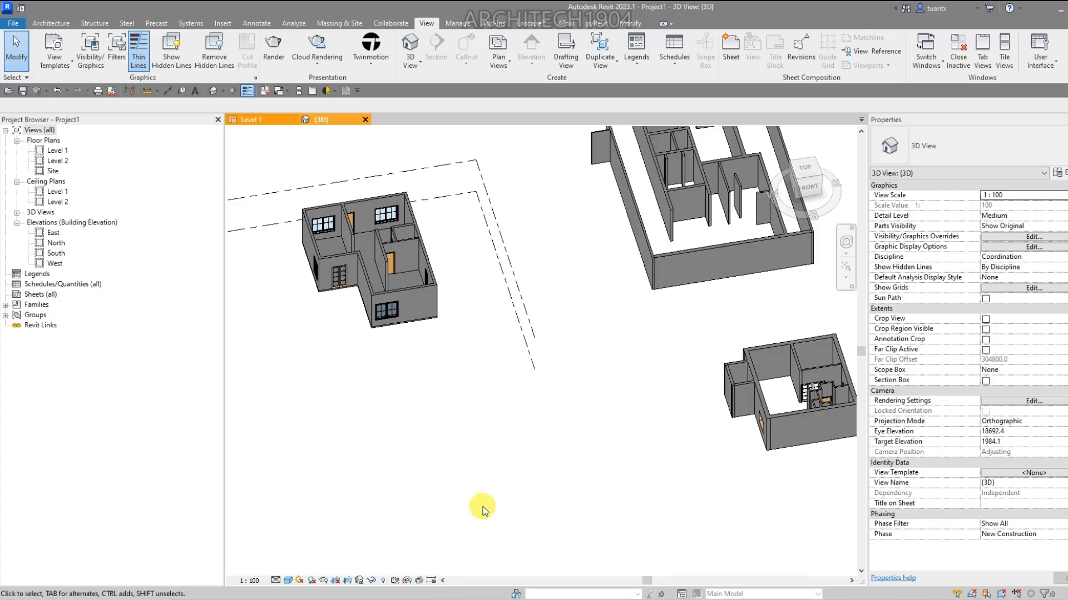
# Switch to the Revit 2023.1 project, inspect its modelled buildings in 3D, and open the Level 1 plan
pyautogui.moveTo(479, 368); pyautogui.dragTo(410, 489, button='middle')
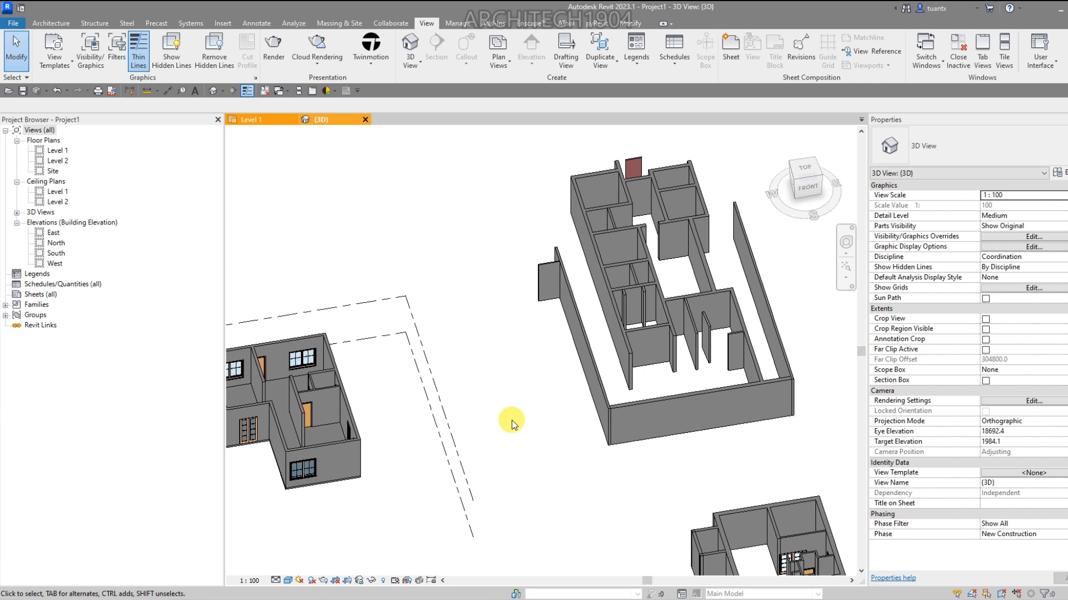
pyautogui.moveTo(522, 410); pyautogui.dragTo(639, 357, button='middle')
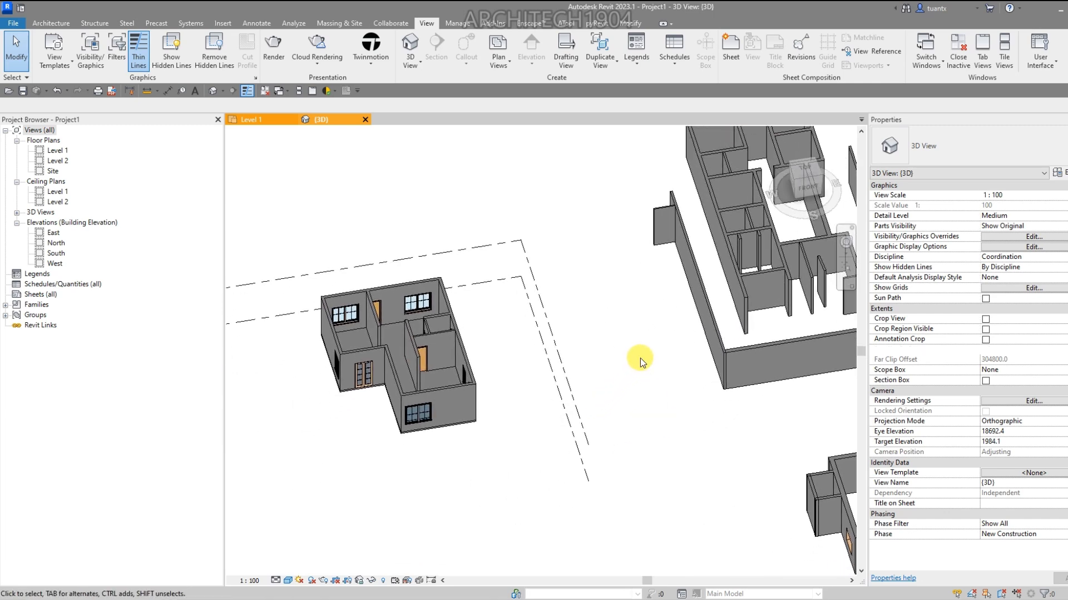
pyautogui.scroll(2, 504, 344)
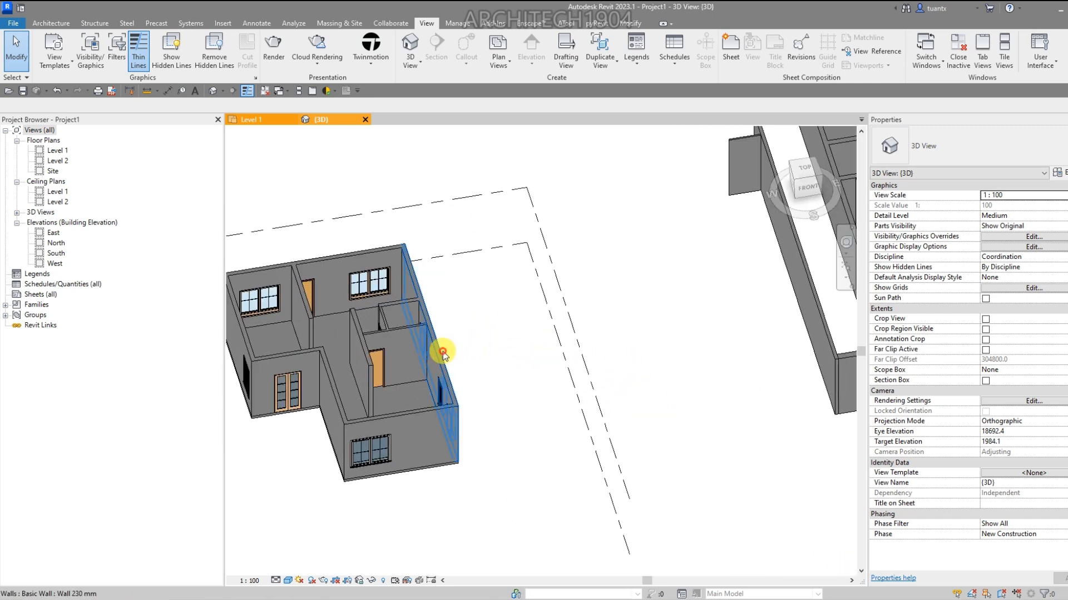
pyautogui.click(442, 350)
pyautogui.click(691, 319)
pyautogui.scroll(-1, 675, 322)
pyautogui.moveTo(670, 323); pyautogui.dragTo(408, 387, button='middle')
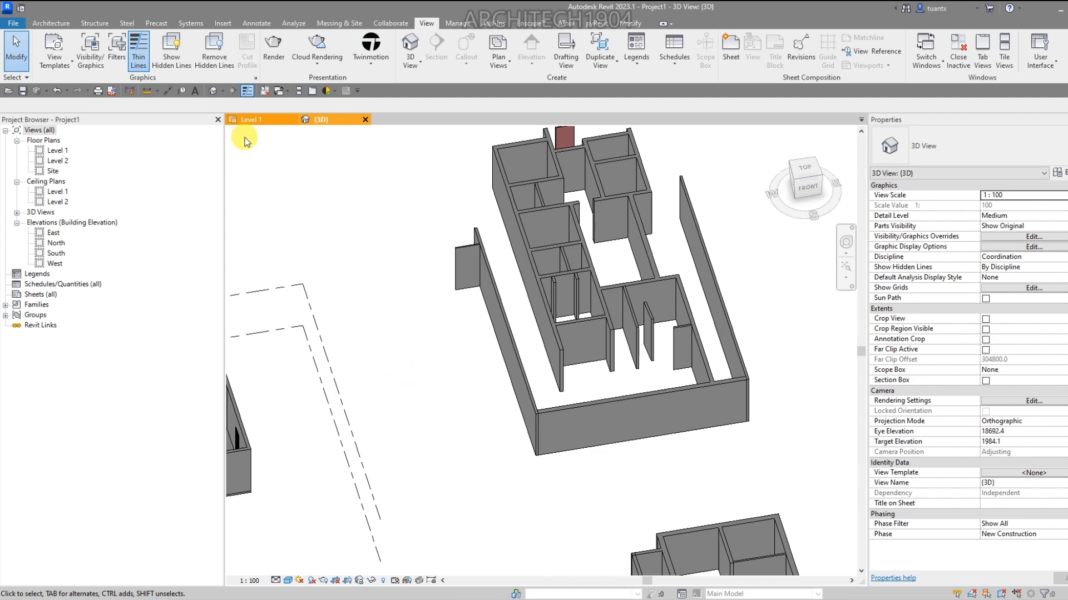
pyautogui.click(251, 119)
pyautogui.moveTo(411, 388); pyautogui.dragTo(428, 523, button='middle')
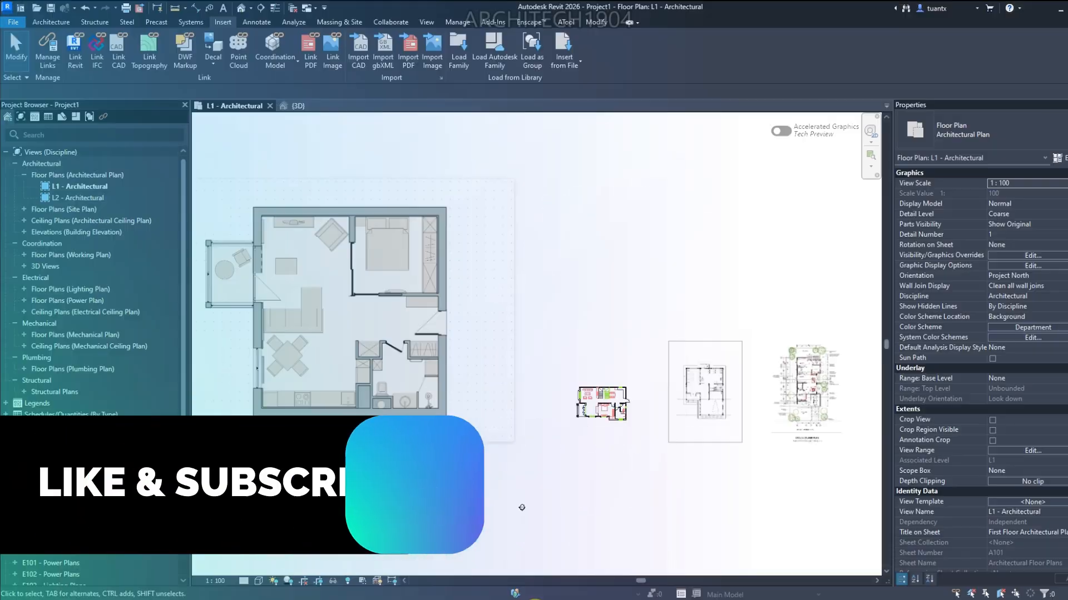
# Return to the Revit 2026 project and select the apartment floor plan raster image to inspect its properties
pyautogui.moveTo(505, 501); pyautogui.dragTo(462, 442, button='middle')
pyautogui.scroll(3, 463, 479)
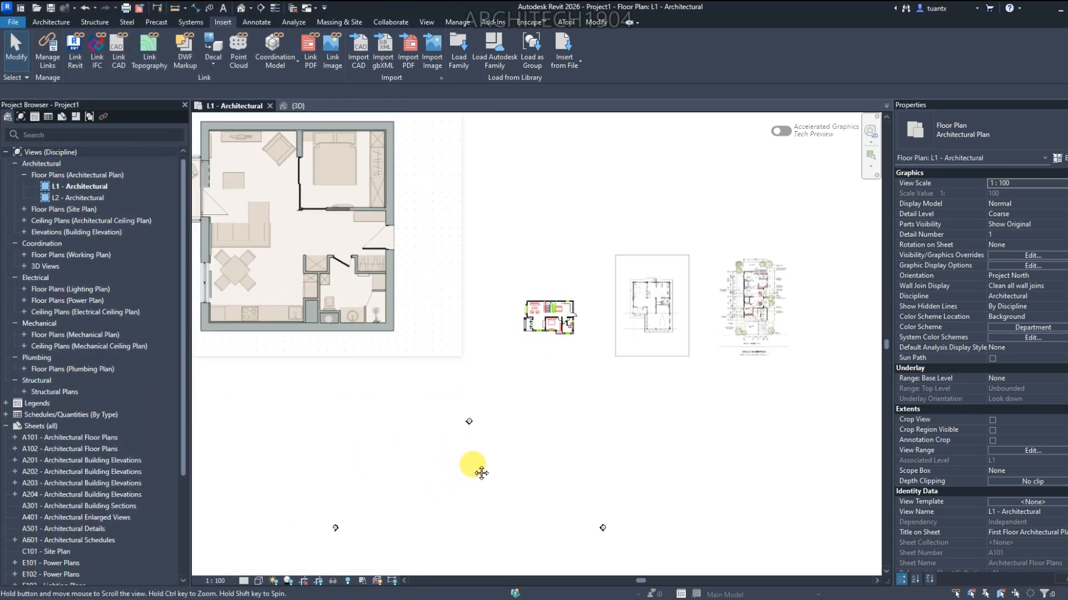
pyautogui.moveTo(477, 441); pyautogui.dragTo(544, 519, button='middle')
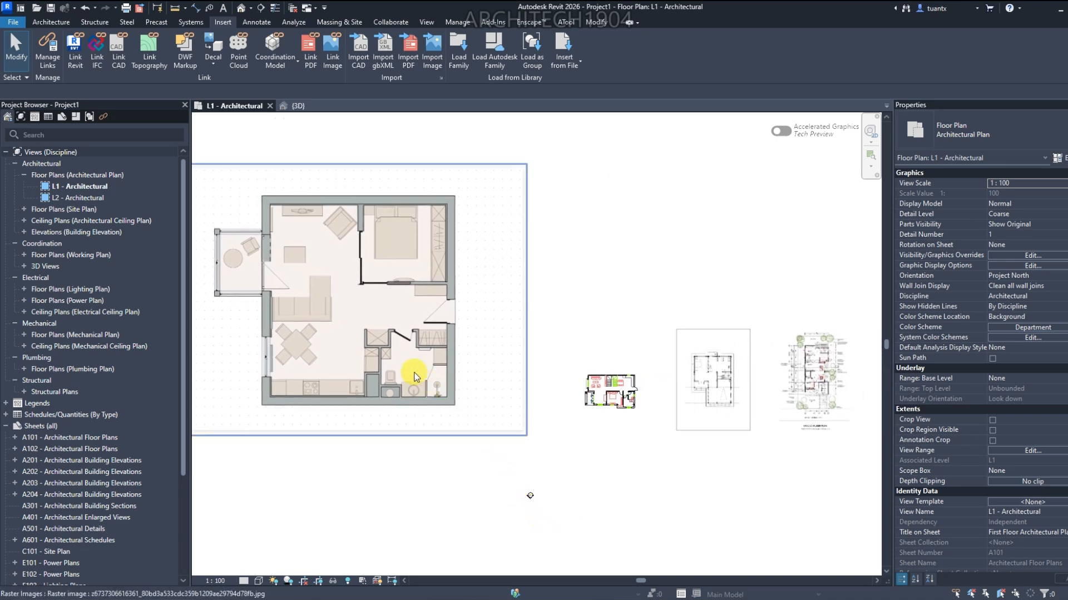
pyautogui.scroll(-1, 421, 376)
pyautogui.moveTo(470, 388); pyautogui.dragTo(501, 336, button='middle')
pyautogui.scroll(2, 429, 303)
pyautogui.click(423, 295)
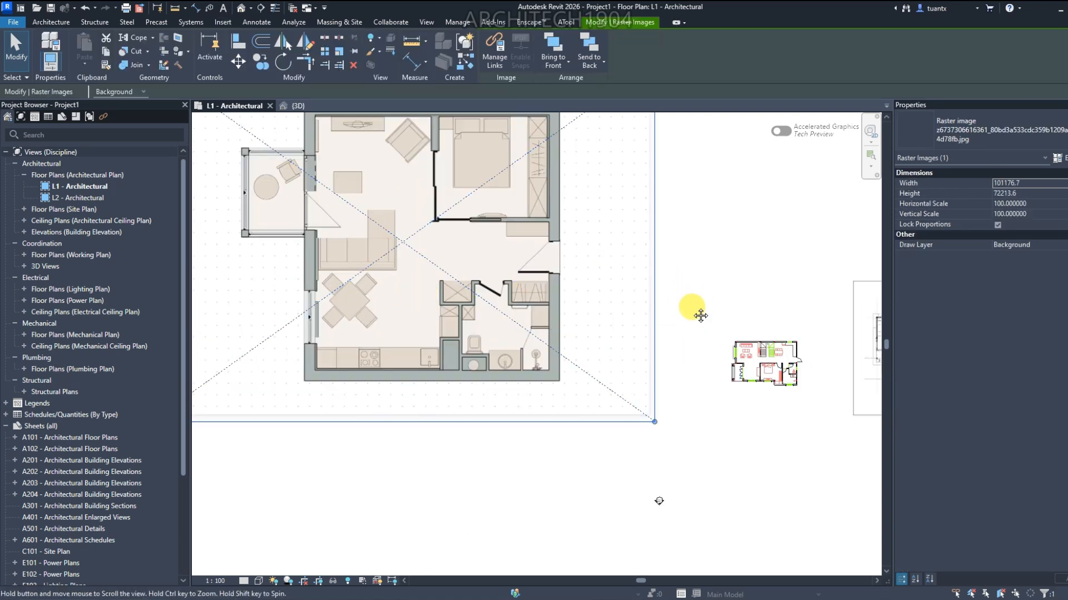
pyautogui.moveTo(381, 172); pyautogui.dragTo(381, 209, button='middle')
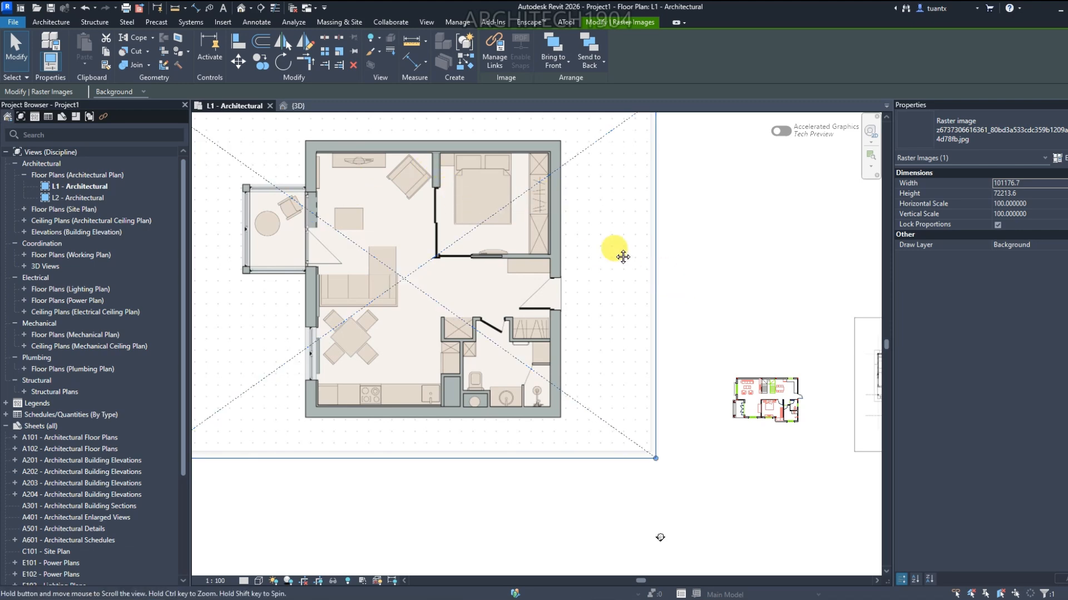
pyautogui.scroll(1, 734, 324)
# Find the imported MBT1.dwg drawing in the L1 plan and select it to inspect its properties
pyautogui.moveTo(735, 324); pyautogui.dragTo(493, 248, button='middle')
pyautogui.scroll(5, 493, 250)
pyautogui.scroll(-1, 455, 298)
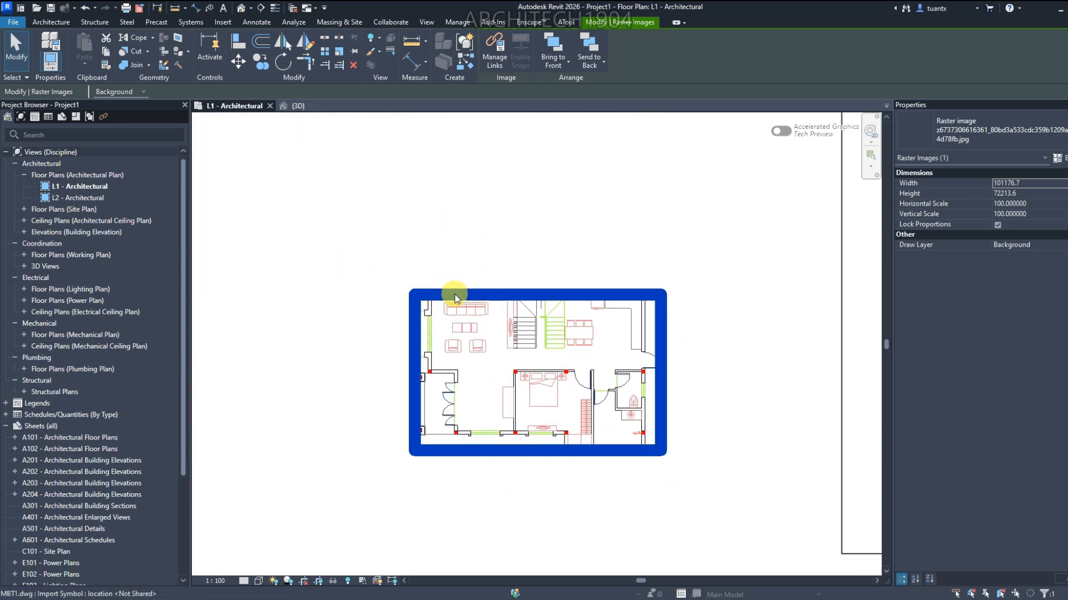
pyautogui.click(455, 296)
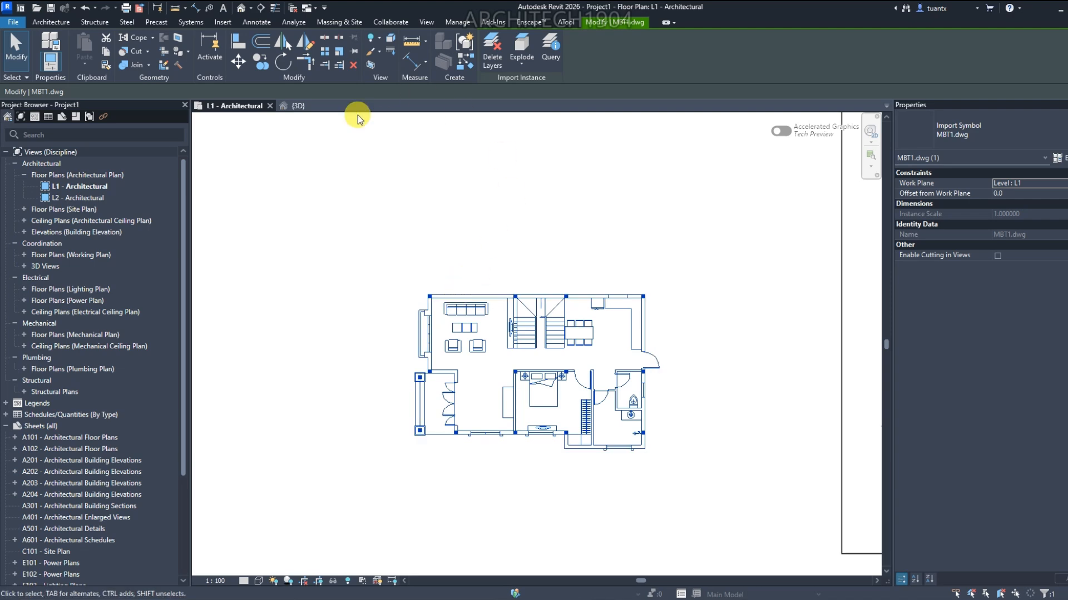
# Select the PDF plan file.MauKetQuaThucHanh.pdf - 3 and examine its layout and image properties
pyautogui.scroll(-2, 312, 201)
pyautogui.moveTo(274, 231); pyautogui.dragTo(171, 262, button='middle')
pyautogui.scroll(1, 445, 232)
pyautogui.moveTo(445, 231); pyautogui.dragTo(332, 227, button='middle')
pyautogui.click(334, 221)
pyautogui.scroll(2, 522, 260)
pyautogui.click(544, 266)
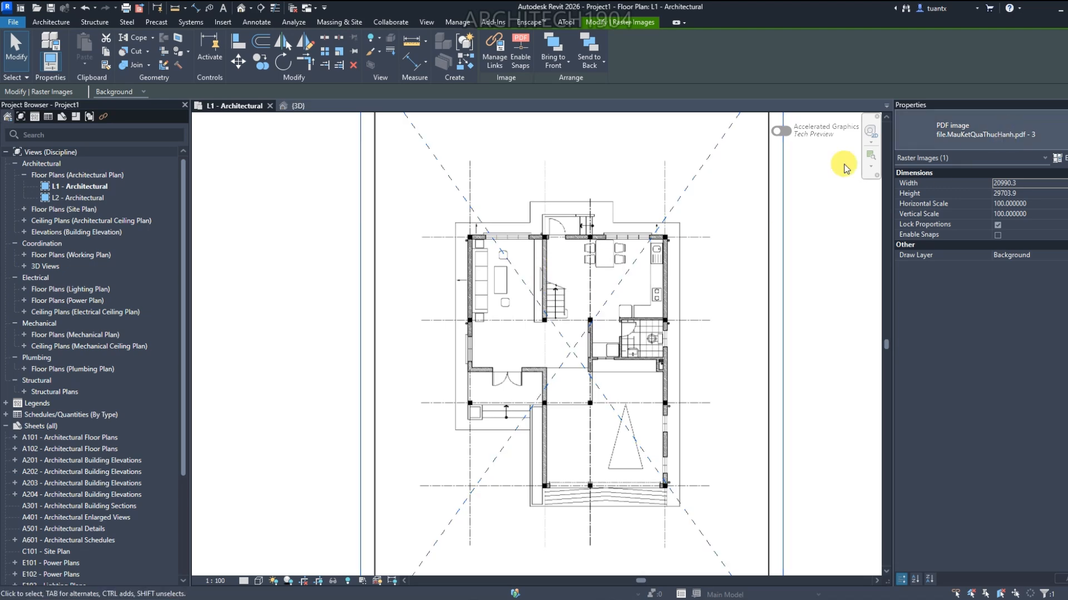
pyautogui.scroll(1, 567, 300)
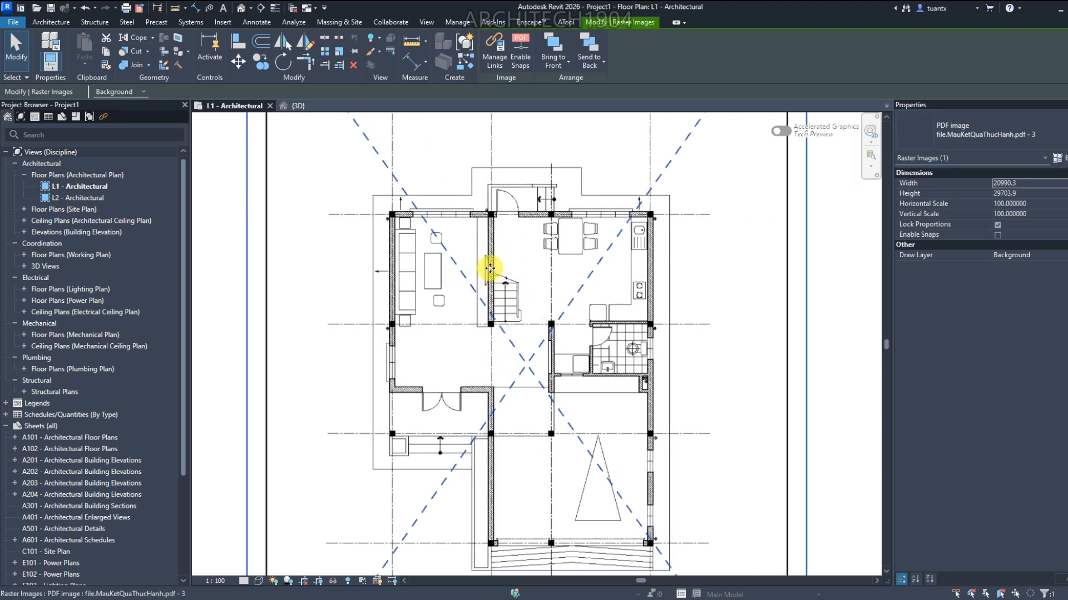
pyautogui.scroll(1, 484, 255)
pyautogui.scroll(-4, 482, 256)
# Select the 1.Ground floor plan.pdf image, examine its rooms and dimensions, and clear the selection
pyautogui.moveTo(839, 282); pyautogui.dragTo(457, 329, button='middle')
pyautogui.scroll(2, 680, 284)
pyautogui.click(681, 282)
pyautogui.scroll(1, 680, 281)
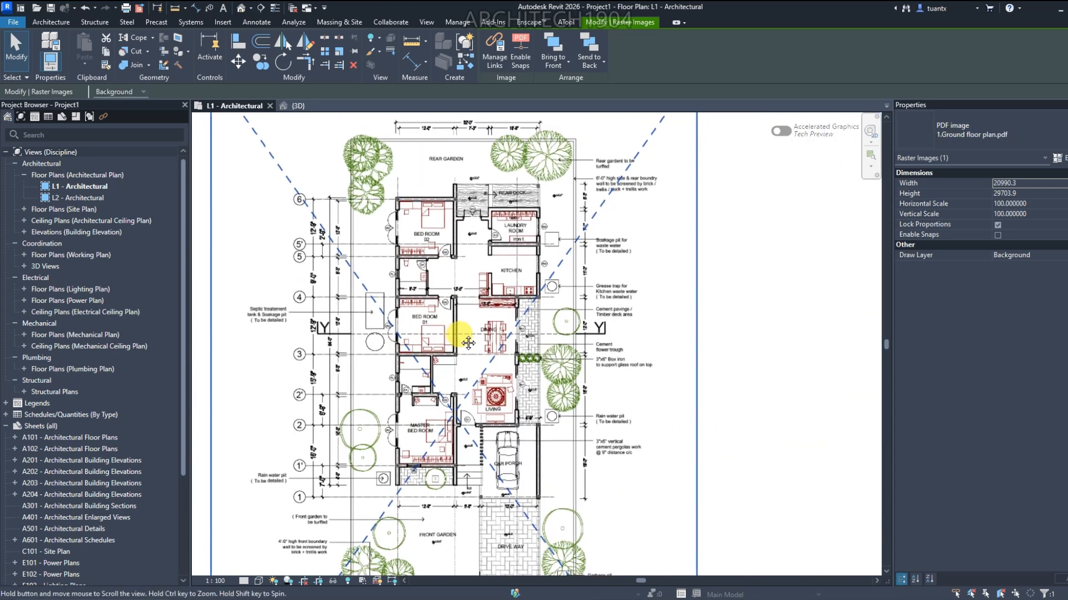
pyautogui.scroll(1, 445, 295)
pyautogui.scroll(1, 448, 245)
pyautogui.moveTo(448, 245); pyautogui.dragTo(514, 322, button='middle')
pyautogui.scroll(-2, 507, 271)
pyautogui.scroll(3, 512, 262)
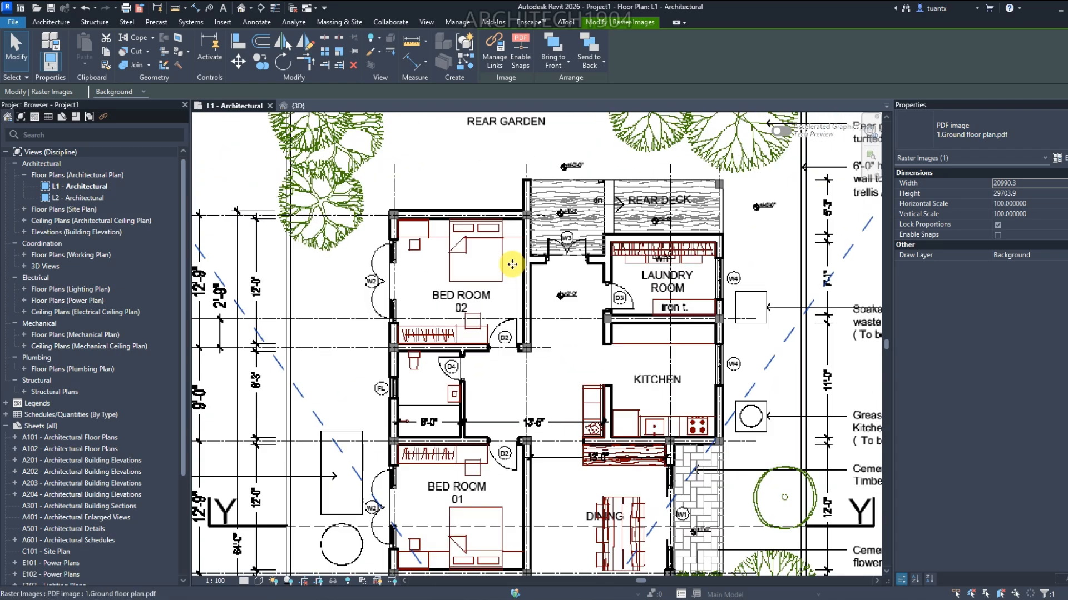
pyautogui.scroll(-3, 546, 303)
pyautogui.moveTo(572, 245); pyautogui.dragTo(629, 277, button='middle')
pyautogui.scroll(3, 470, 312)
pyautogui.scroll(-3, 628, 277)
pyautogui.scroll(-2, 597, 358)
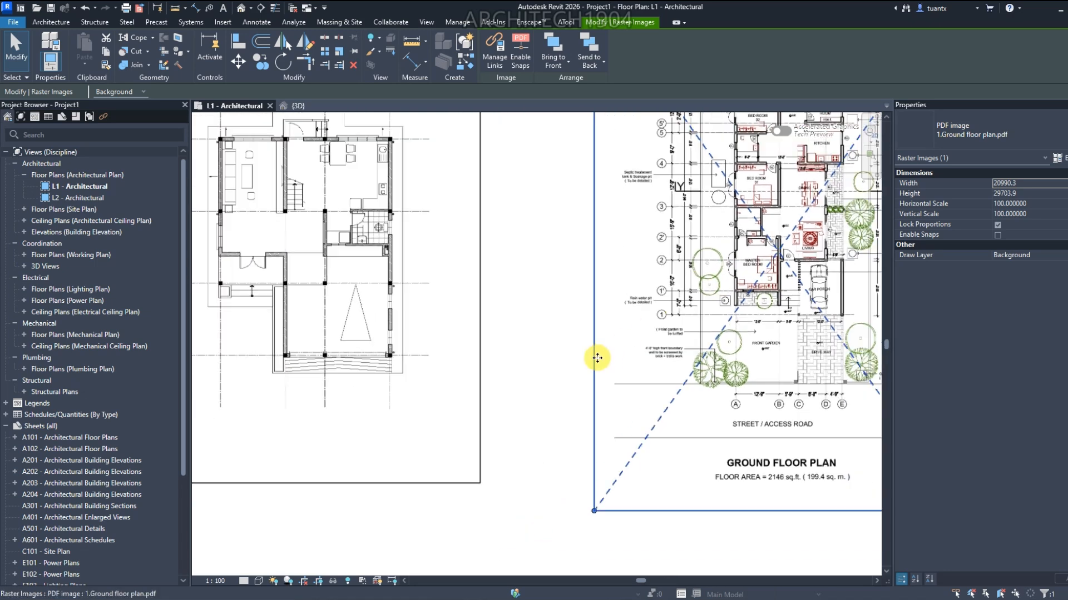
pyautogui.scroll(-4, 624, 369)
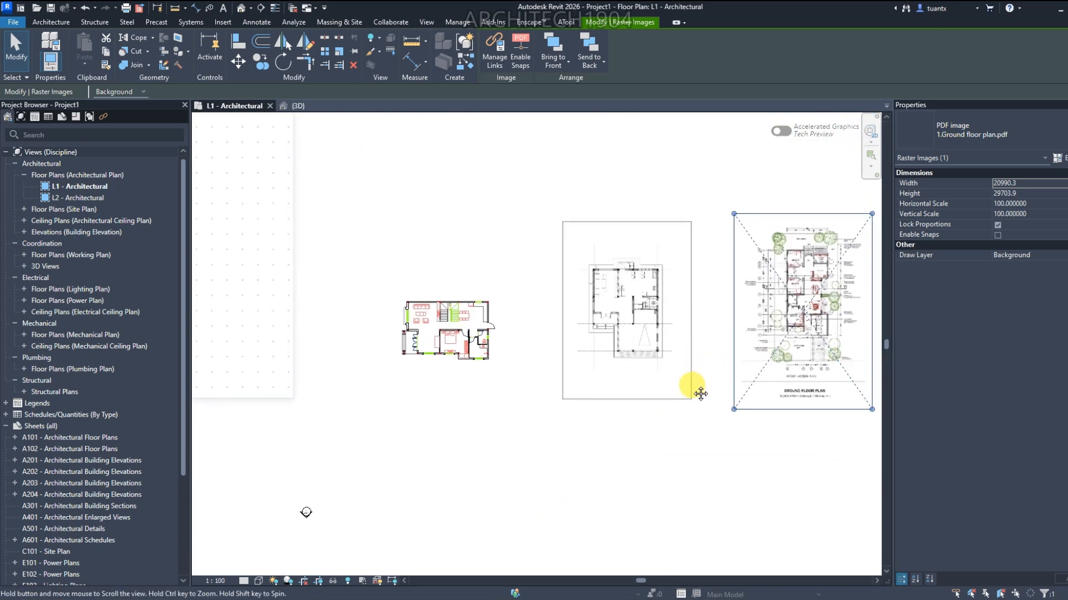
pyautogui.click(440, 250)
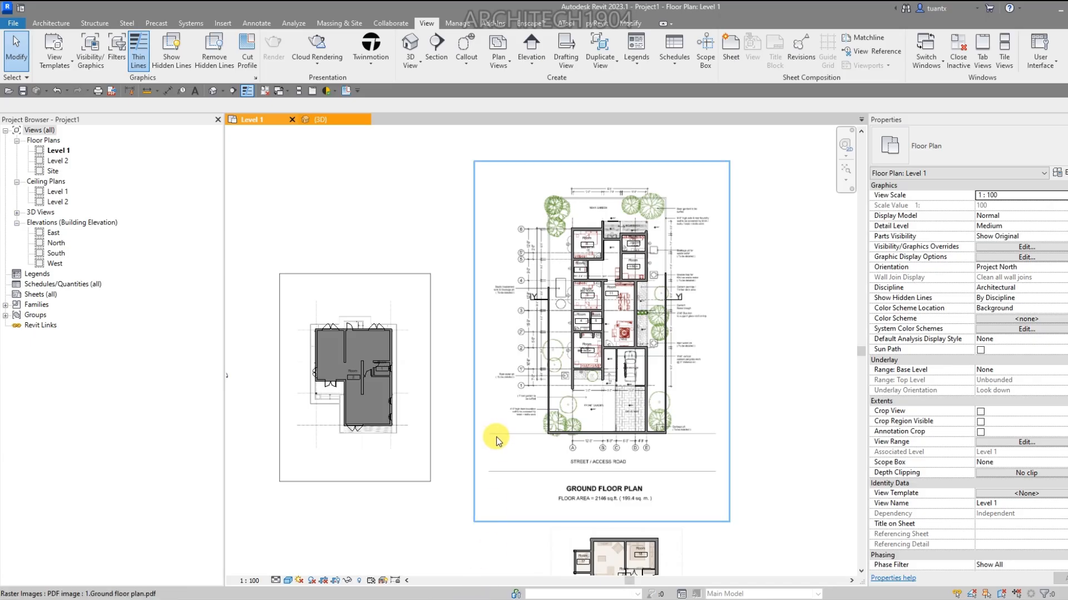
# Switch to the Revit 2023.1 project and inspect the modelled buildings in its 3D view
pyautogui.moveTo(494, 437); pyautogui.dragTo(392, 292, button='middle')
pyautogui.click(321, 120)
pyautogui.keyDown('shift'); pyautogui.moveTo(419, 424); pyautogui.dragTo(648, 443, button='middle'); pyautogui.keyUp('shift')
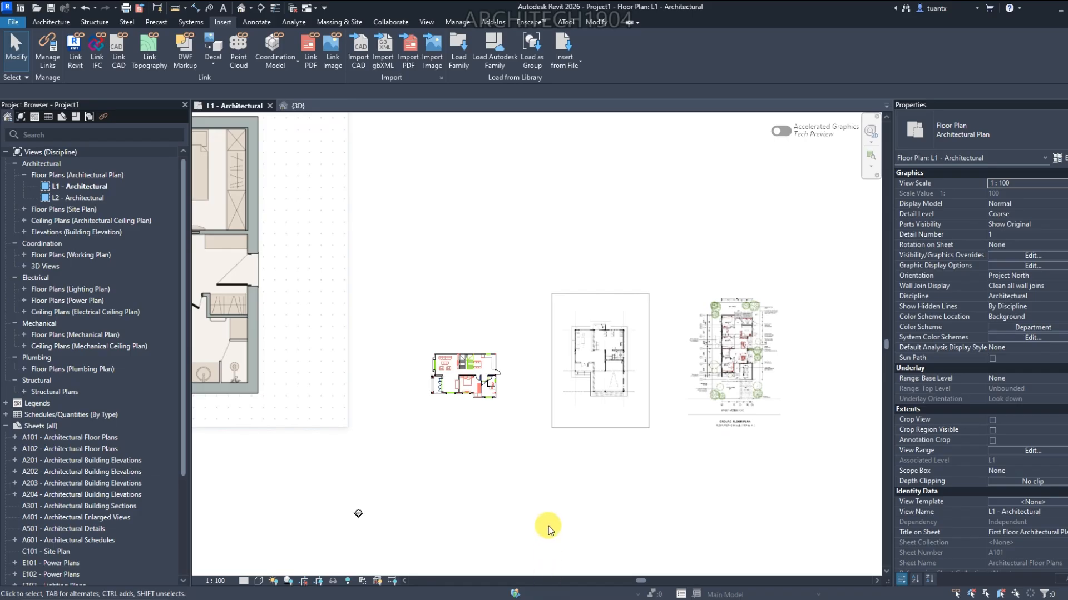
# Return to the Revit 2026 project, examine the undimensioned PDF house plan's grid lines and walls, and select the image
pyautogui.scroll(3, 496, 525)
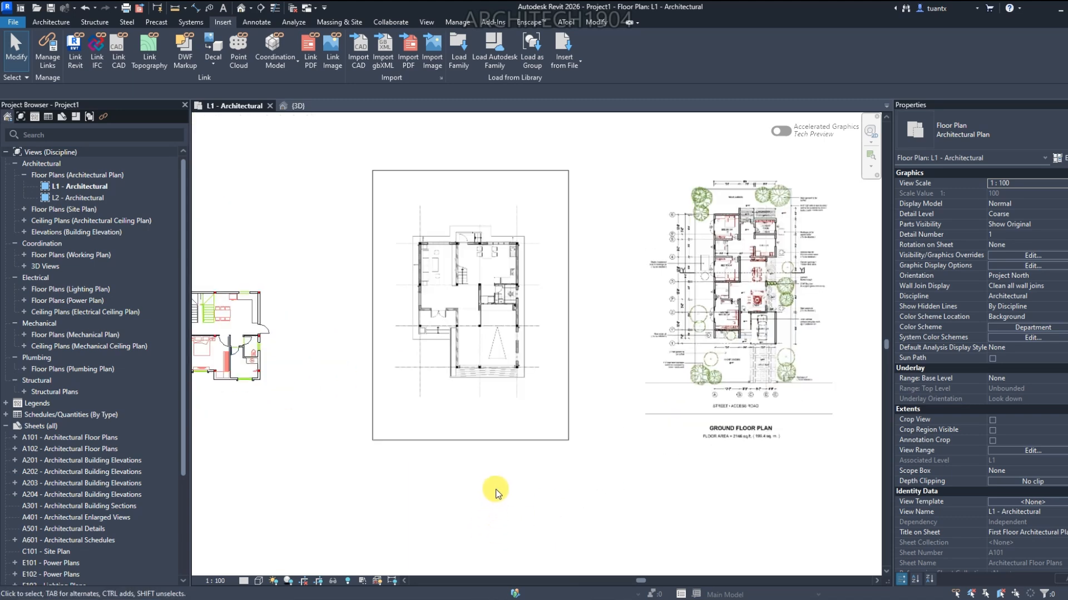
pyautogui.scroll(3, 433, 431)
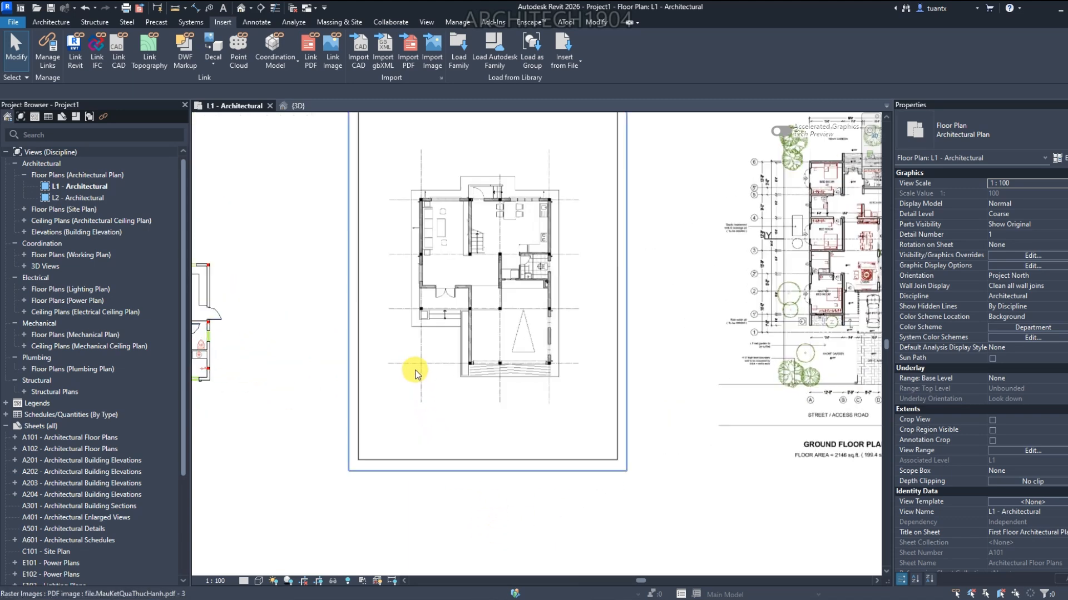
pyautogui.scroll(-1, 405, 393)
pyautogui.scroll(3, 372, 350)
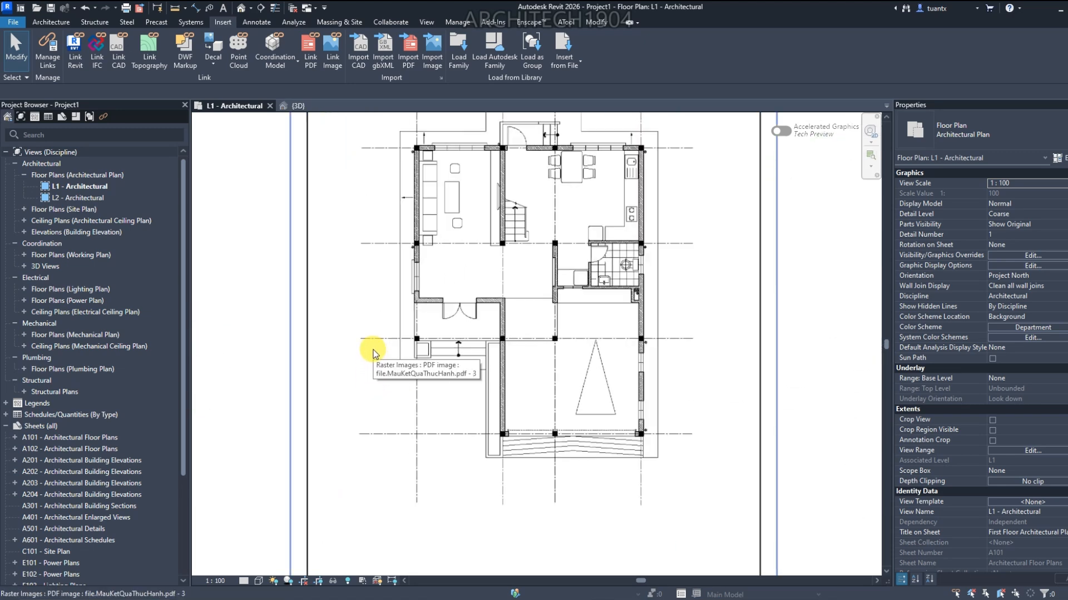
pyautogui.scroll(-4, 373, 349)
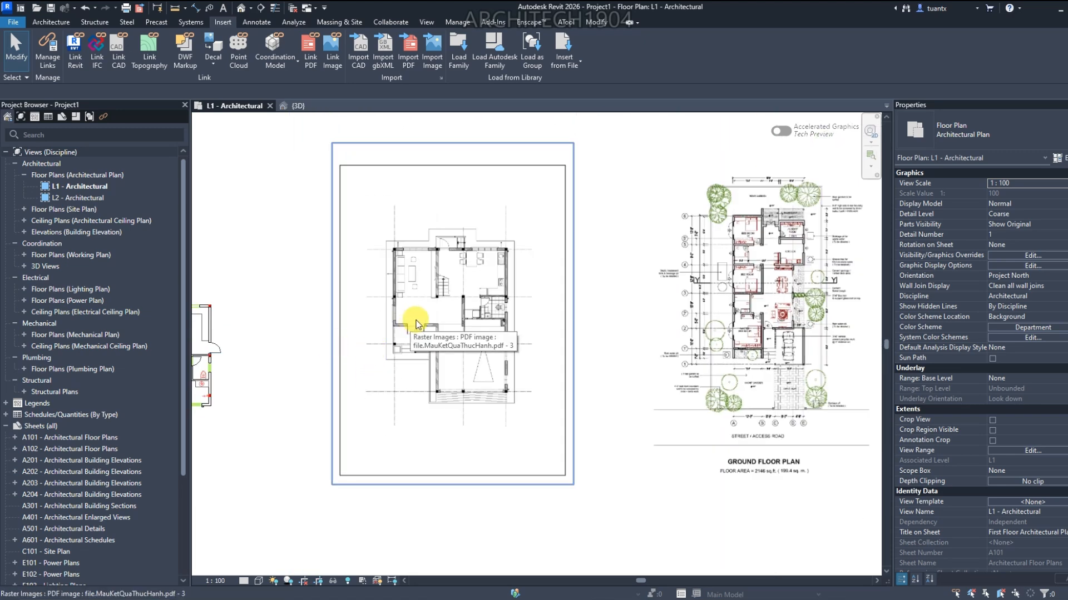
pyautogui.click(397, 280)
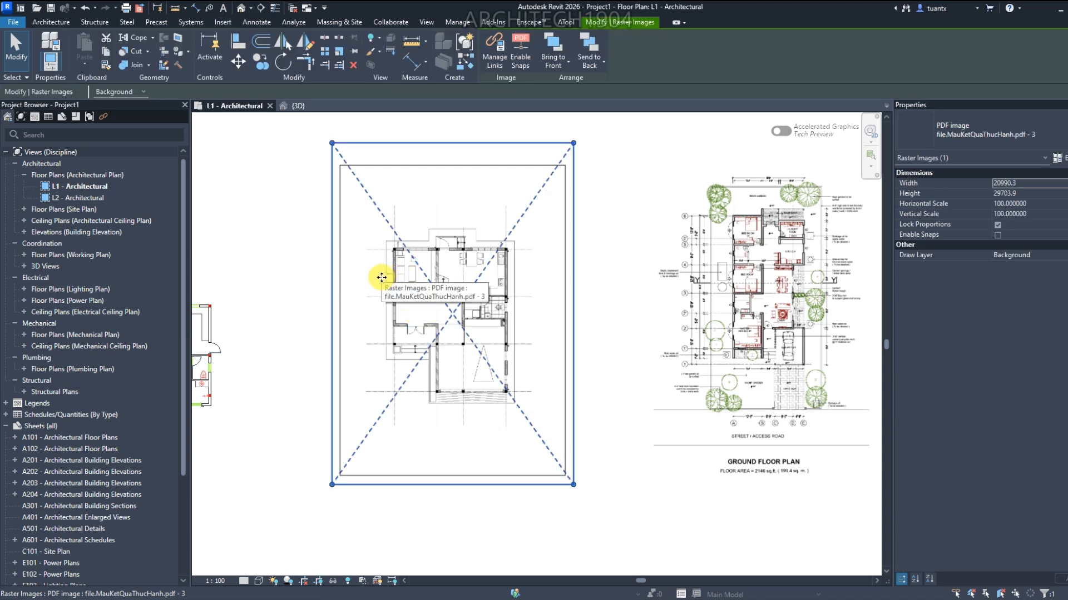
pyautogui.scroll(1, 381, 277)
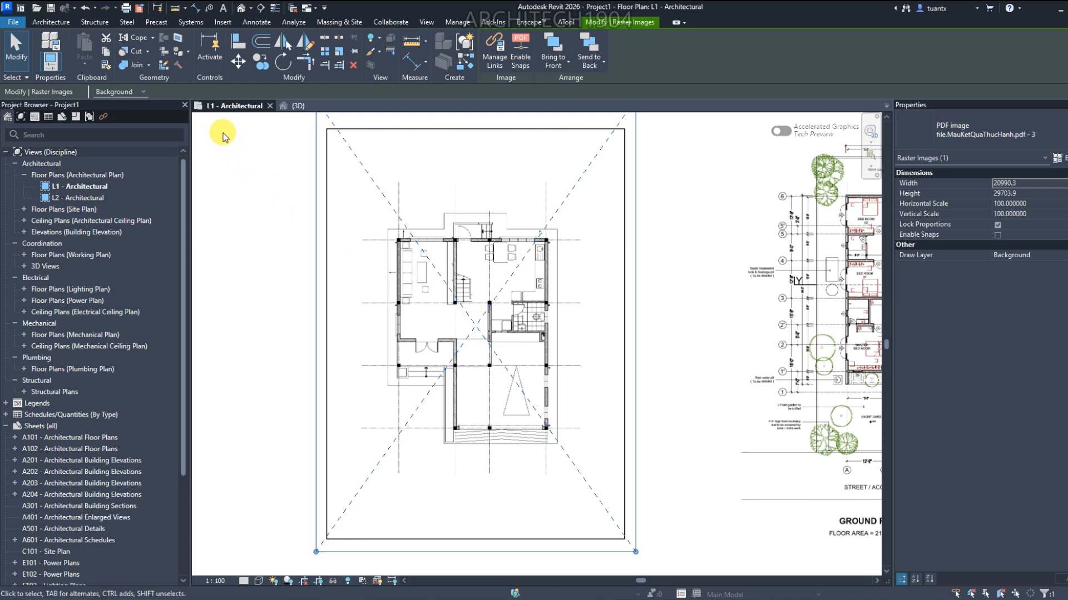
# Measure the distance between the two lowest horizontal grid lines of the PDF house plan
pyautogui.click(408, 49)
pyautogui.scroll(6, 362, 384)
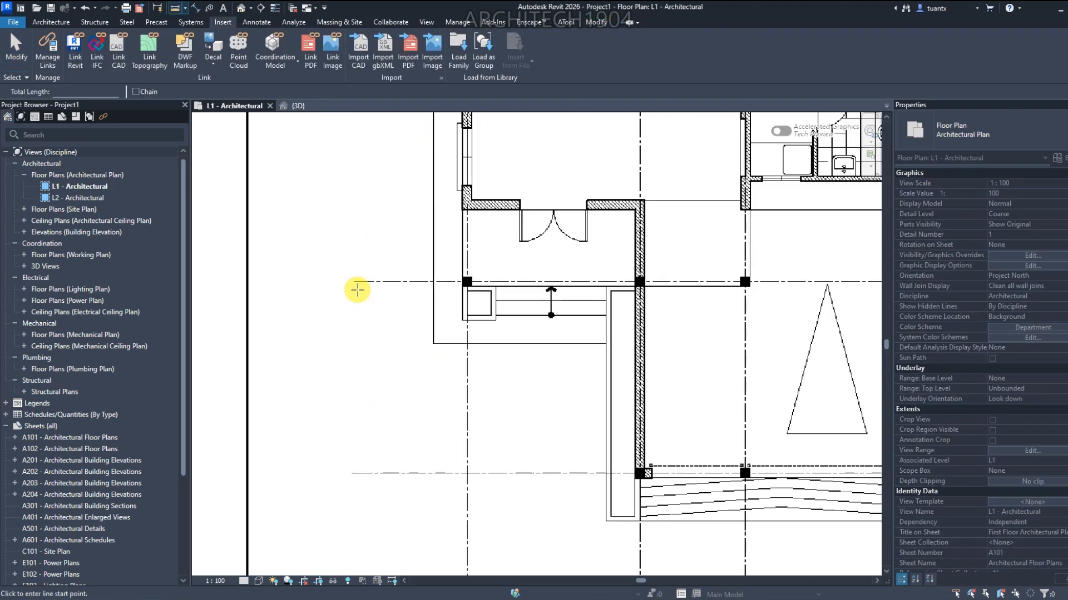
pyautogui.scroll(1, 352, 280)
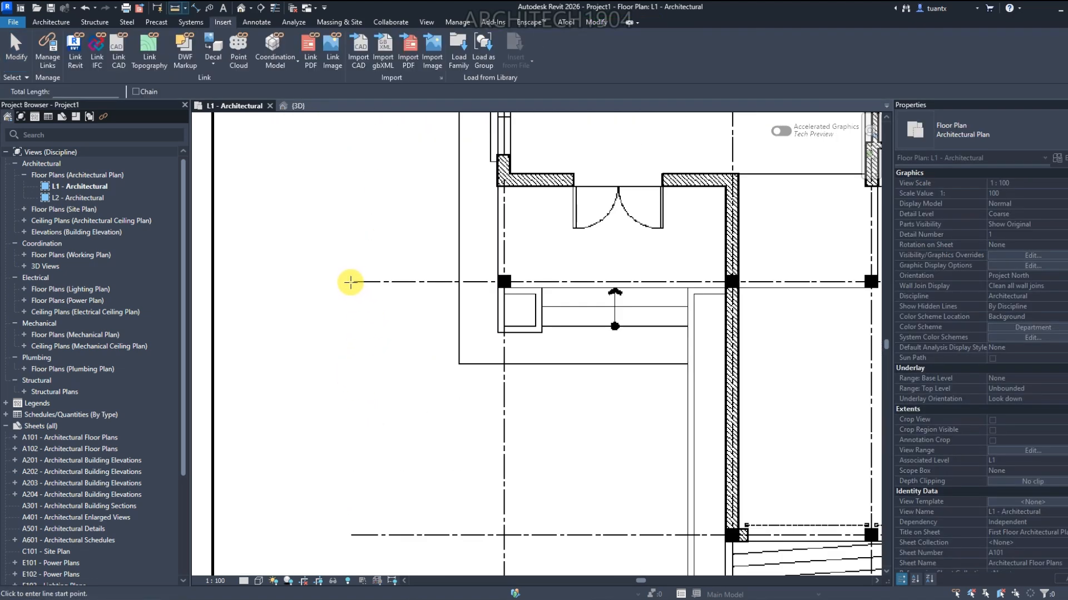
pyautogui.click(352, 282)
pyautogui.click(354, 536)
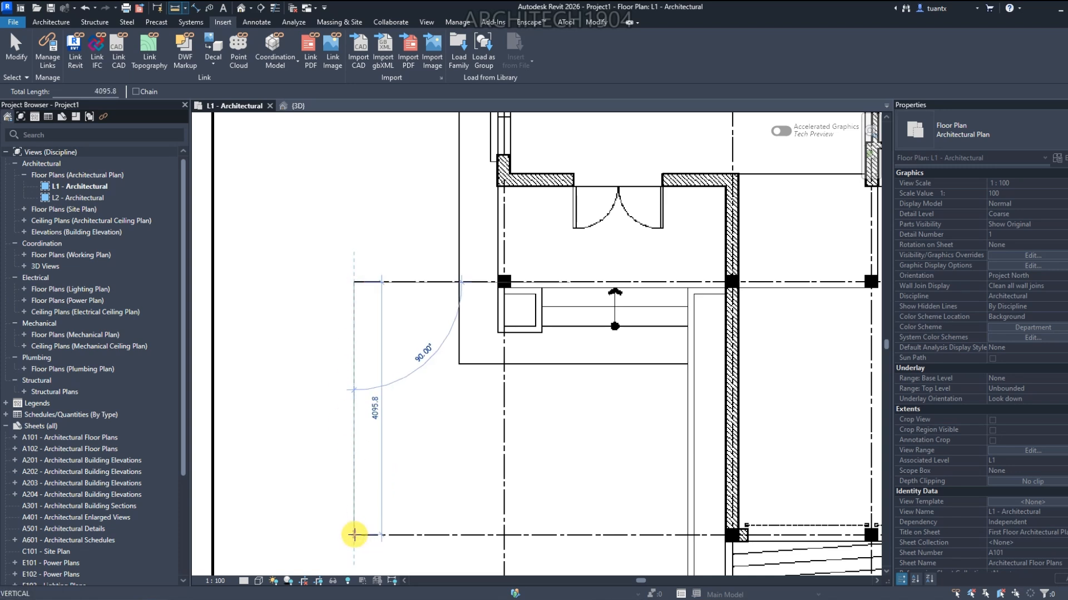
pyautogui.press('Escape')
pyautogui.scroll(-2, 372, 353)
pyautogui.scroll(-2, 370, 352)
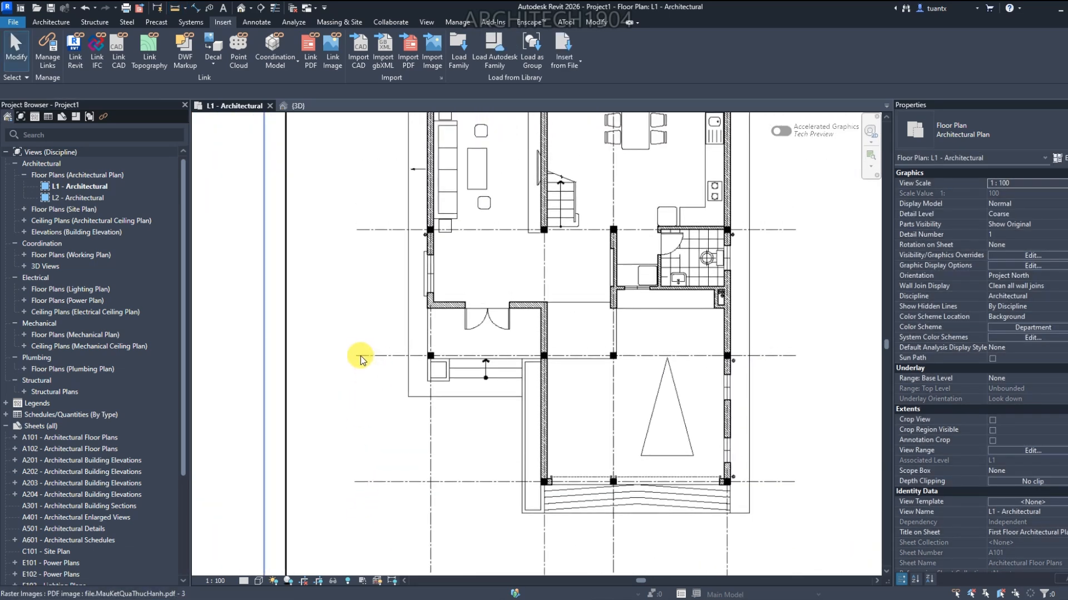
# Select the file.MauKetQuaThucHanh.pdf - 3 image and compare it with the neighbouring ground floor plan PDF
pyautogui.scroll(2, 376, 431)
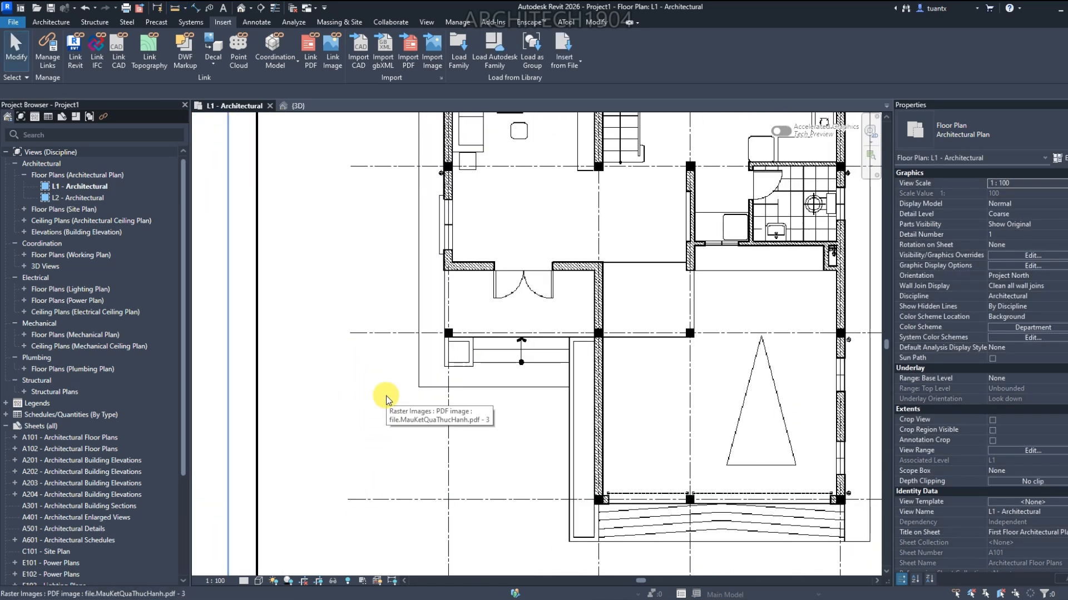
pyautogui.click(388, 400)
pyautogui.scroll(-2, 370, 367)
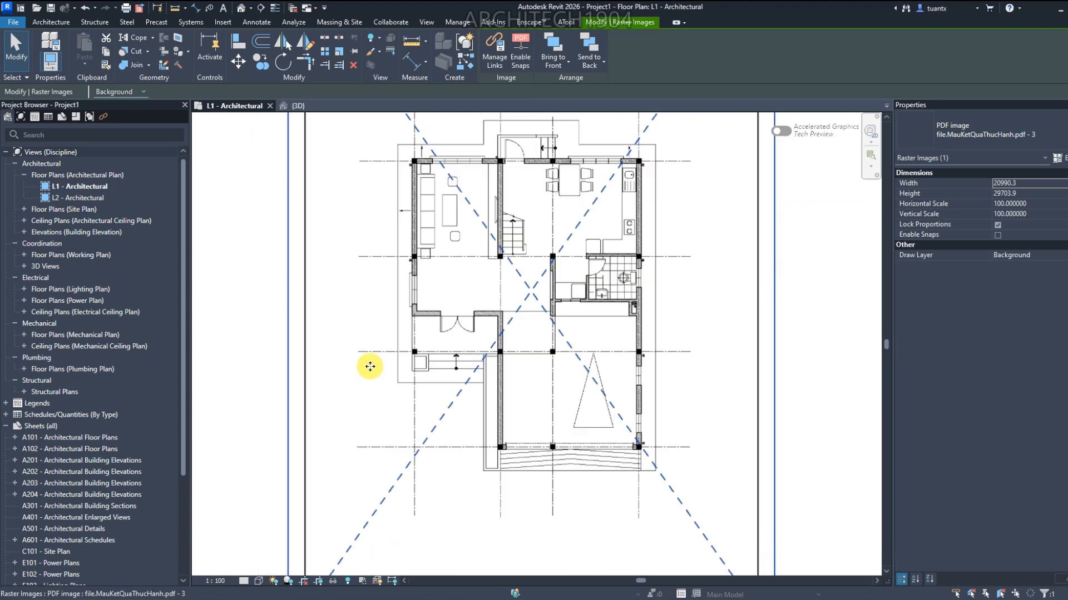
pyautogui.scroll(-3, 370, 365)
pyautogui.moveTo(371, 367); pyautogui.dragTo(406, 350, button='middle')
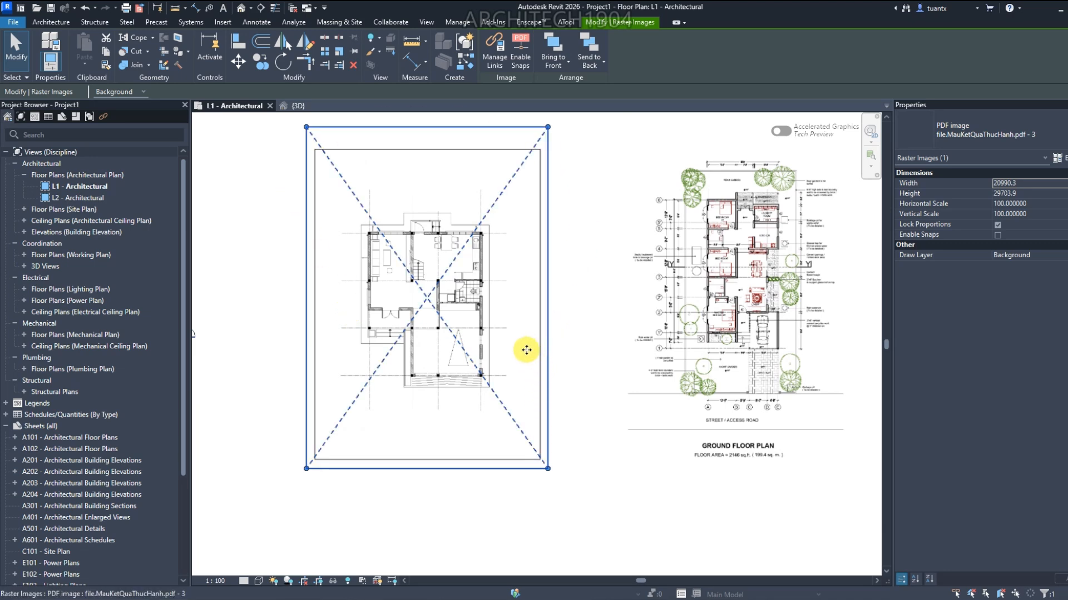
# Scale the PDF house plan graphically from the second-lowest horizontal grid line so its spacing to the lowest grid line becomes 4000
pyautogui.scroll(-1, 507, 350)
pyautogui.moveTo(508, 351); pyautogui.dragTo(560, 350, button='middle')
pyautogui.scroll(3, 493, 346)
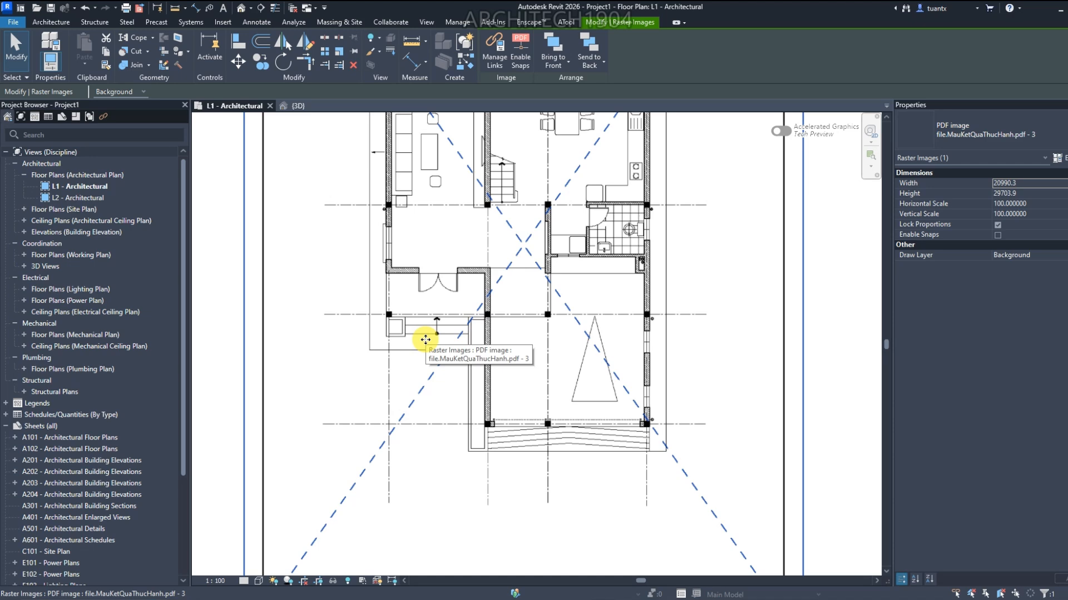
pyautogui.scroll(-2, 425, 340)
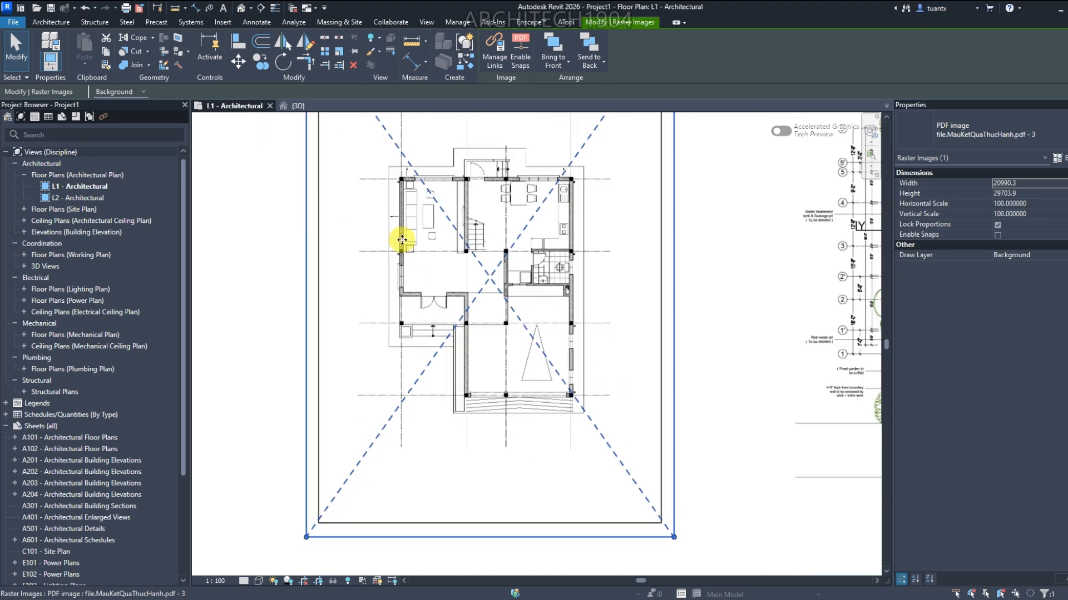
pyautogui.click(343, 54)
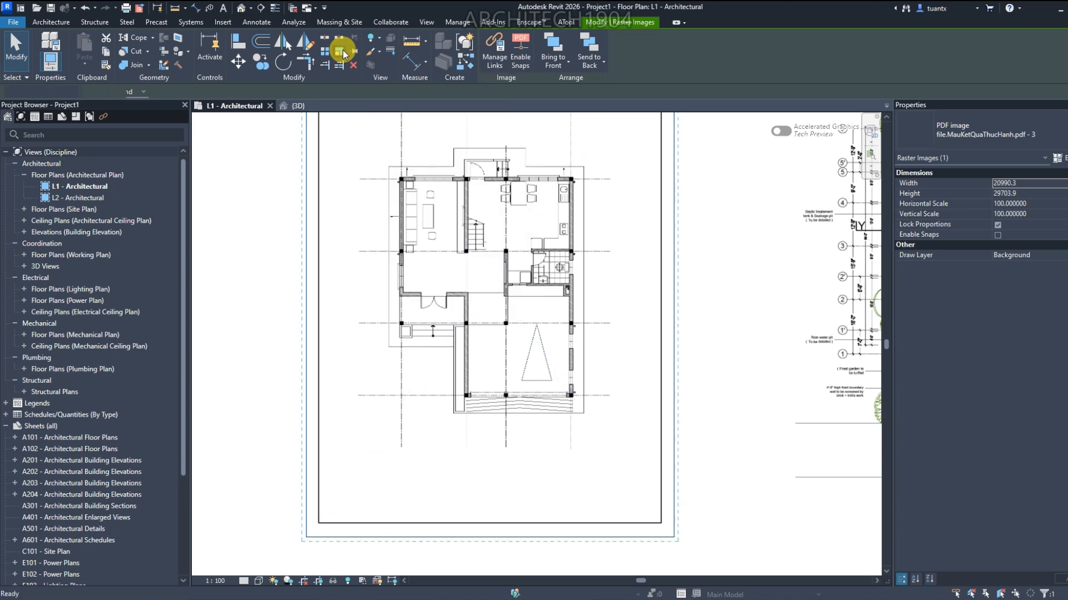
pyautogui.scroll(3, 358, 348)
pyautogui.scroll(3, 358, 348)
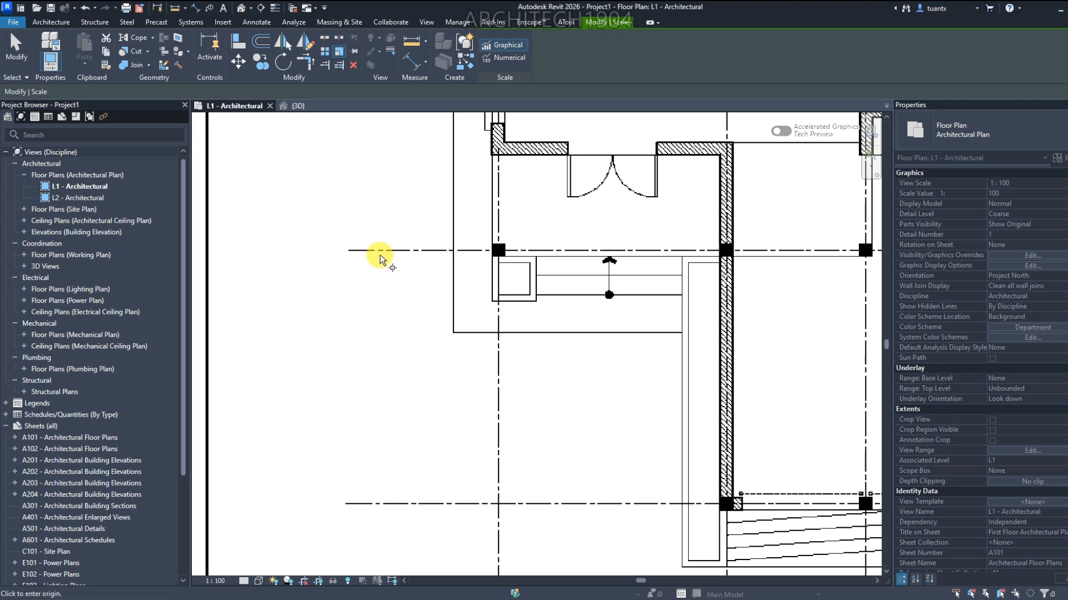
pyautogui.scroll(1, 348, 253)
pyautogui.scroll(3, 350, 255)
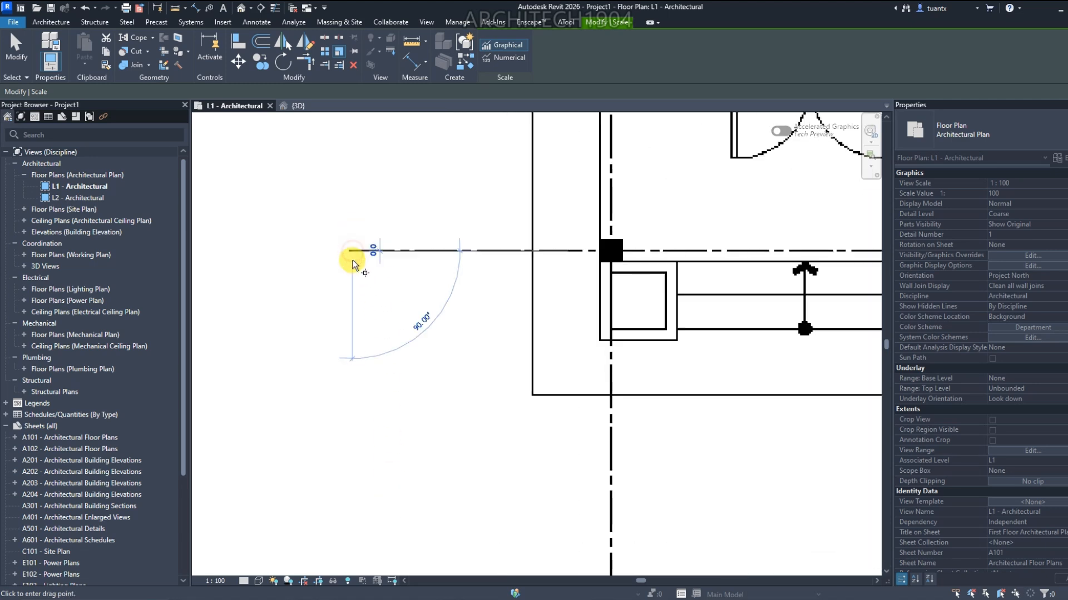
pyautogui.scroll(-3, 348, 417)
pyautogui.moveTo(352, 428); pyautogui.dragTo(360, 296, button='middle')
pyautogui.scroll(1, 352, 351)
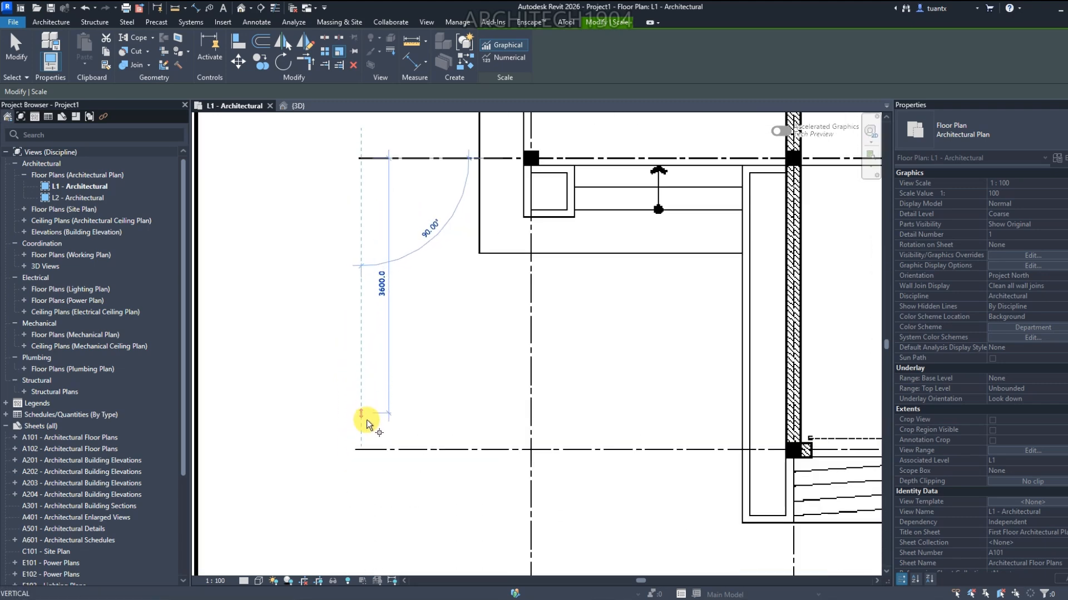
pyautogui.scroll(5, 364, 445)
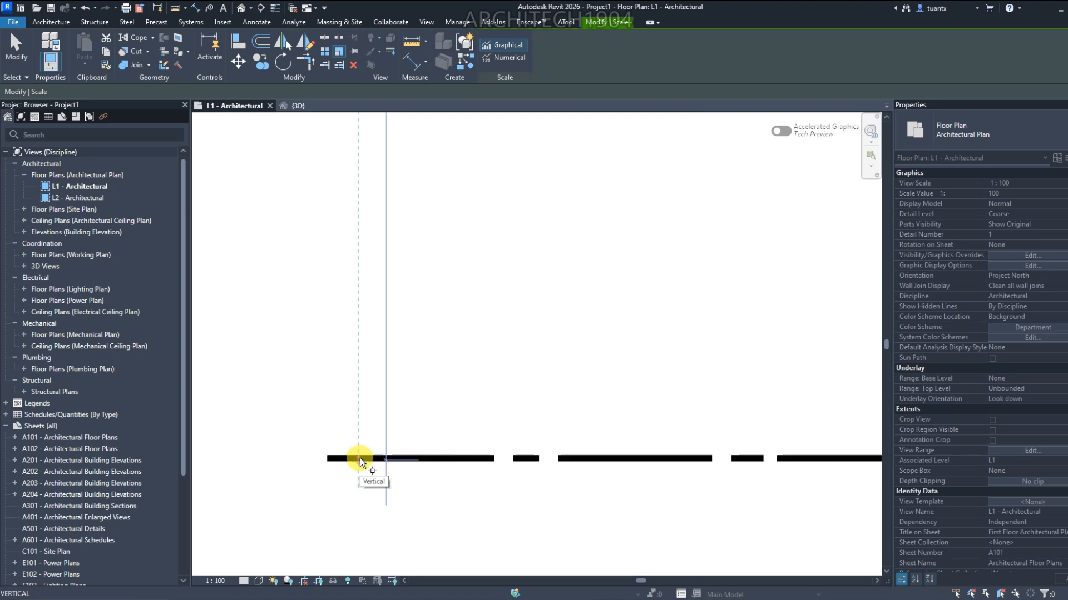
pyautogui.scroll(-4, 360, 458)
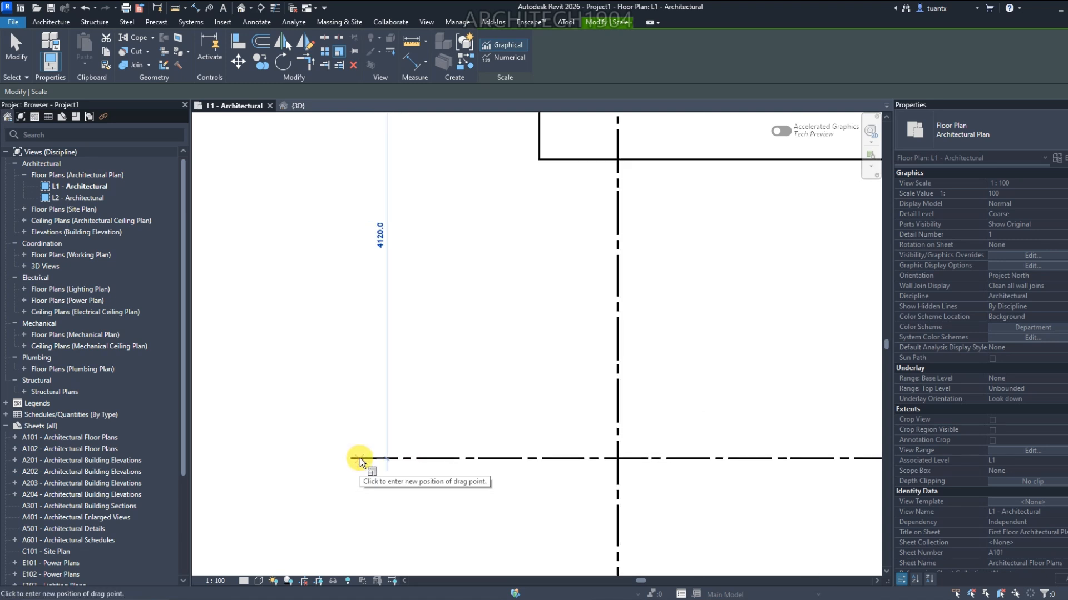
pyautogui.scroll(-3, 359, 457)
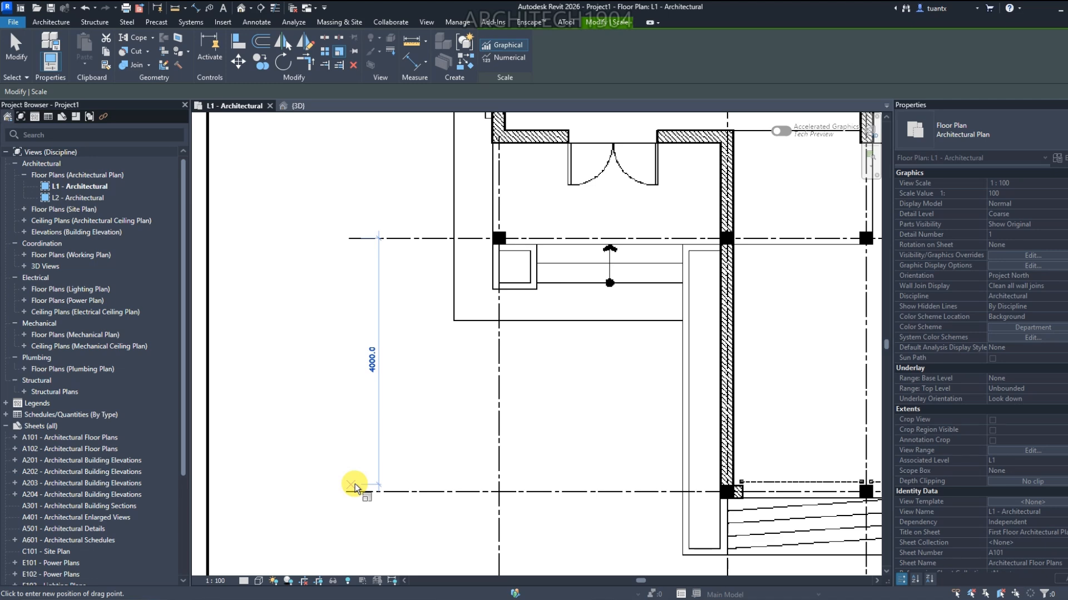
pyautogui.click(355, 483)
pyautogui.scroll(-5, 367, 476)
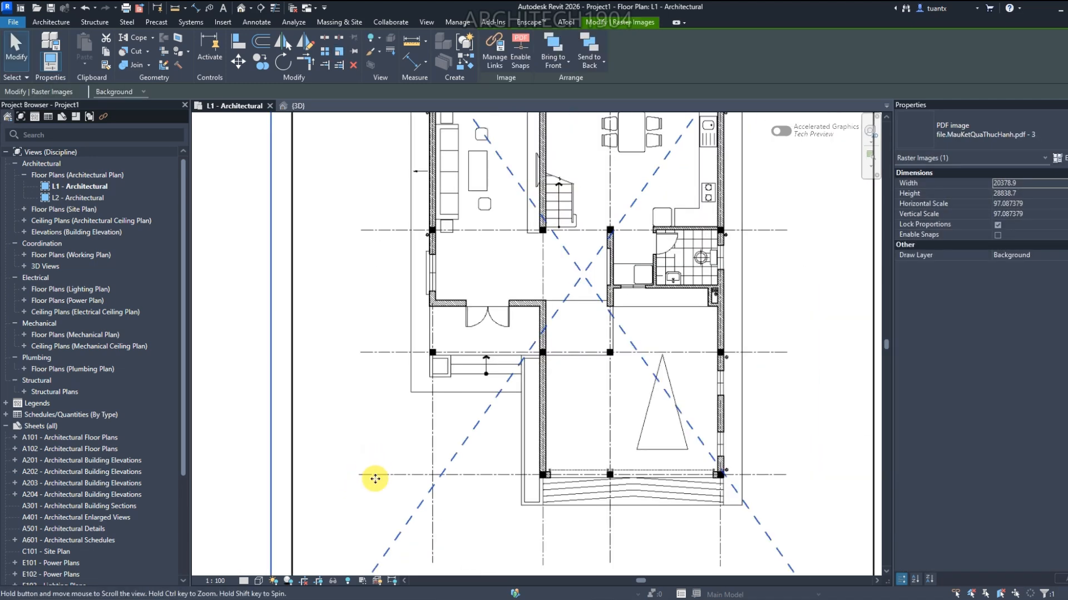
# Measure the distance between the two lowest horizontal grid lines of the rescaled PDF house plan
pyautogui.scroll(2, 537, 287)
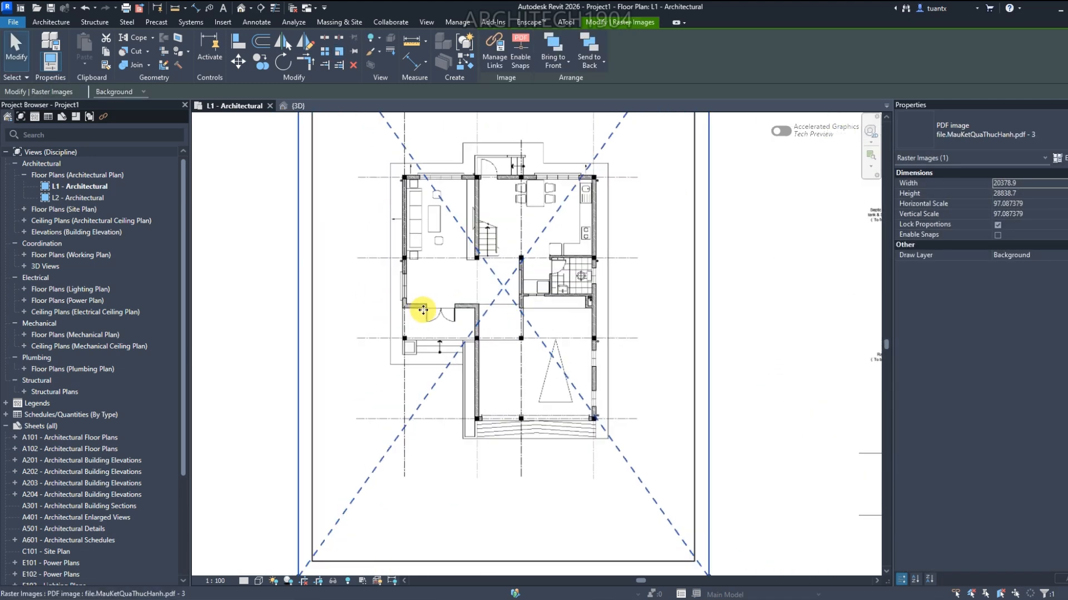
pyautogui.click(411, 45)
pyautogui.scroll(3, 354, 359)
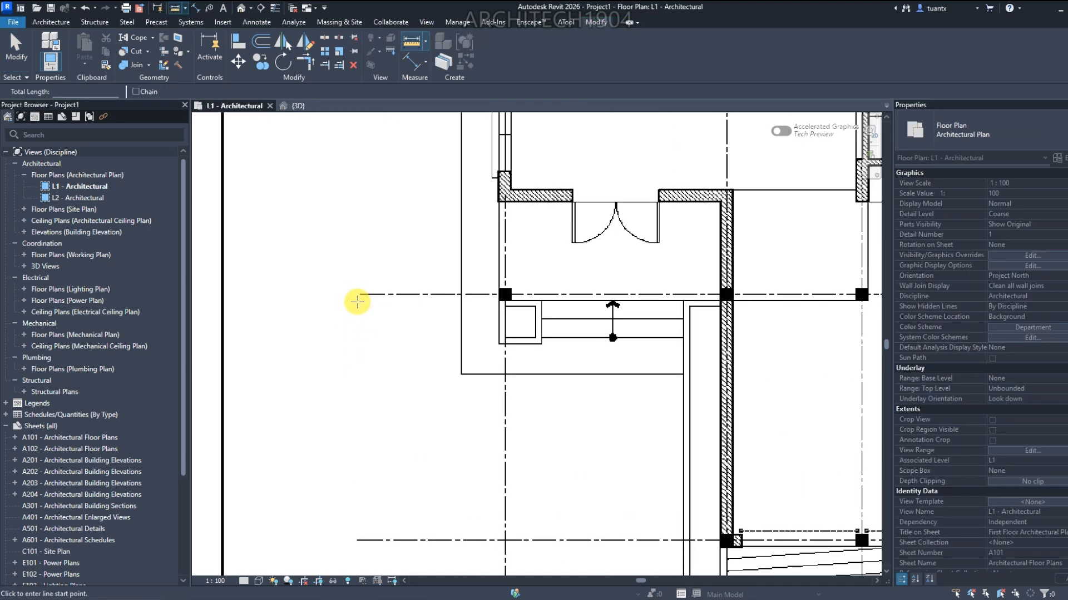
pyautogui.click(359, 294)
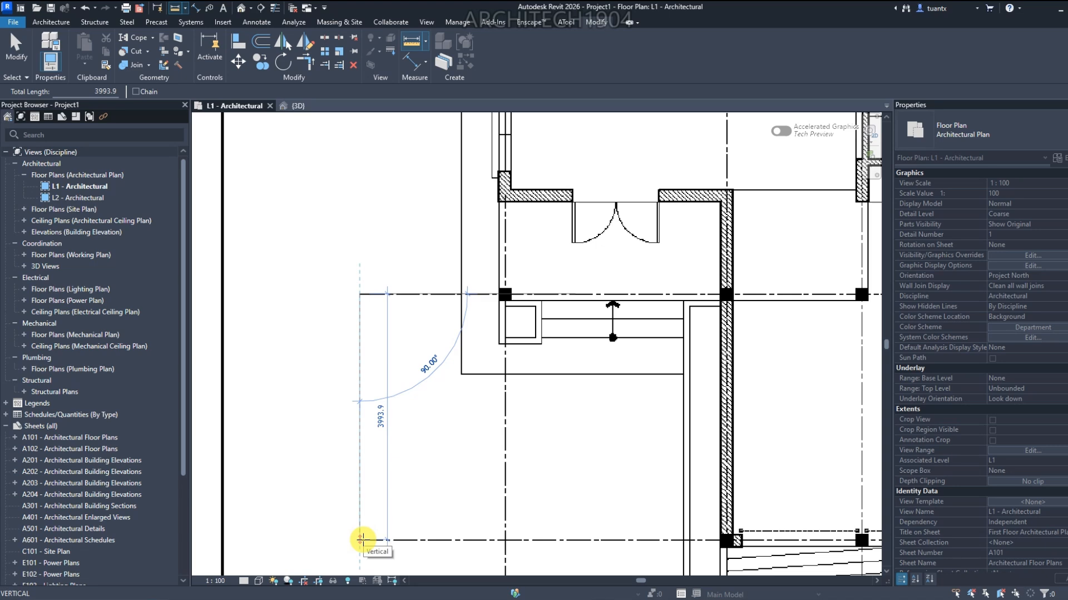
pyautogui.press('Escape')
pyautogui.press('Escape')
# Select the 1.Ground floor plan.pdf image and examine the grid dimensions between axes A and E below the driveway
pyautogui.scroll(-5, 415, 465)
pyautogui.moveTo(366, 457); pyautogui.dragTo(247, 440, button='middle')
pyautogui.moveTo(418, 435); pyautogui.dragTo(239, 400, button='middle')
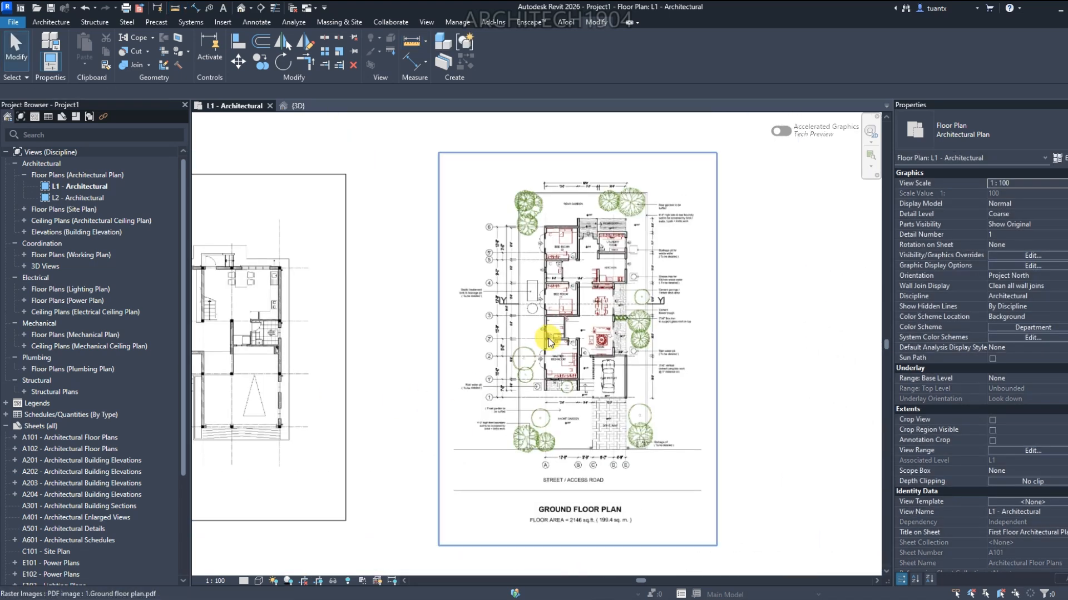
pyautogui.click(546, 343)
pyautogui.scroll(2, 628, 509)
pyautogui.scroll(-1, 578, 418)
pyautogui.moveTo(571, 407); pyautogui.dragTo(540, 394, button='middle')
pyautogui.scroll(5, 547, 403)
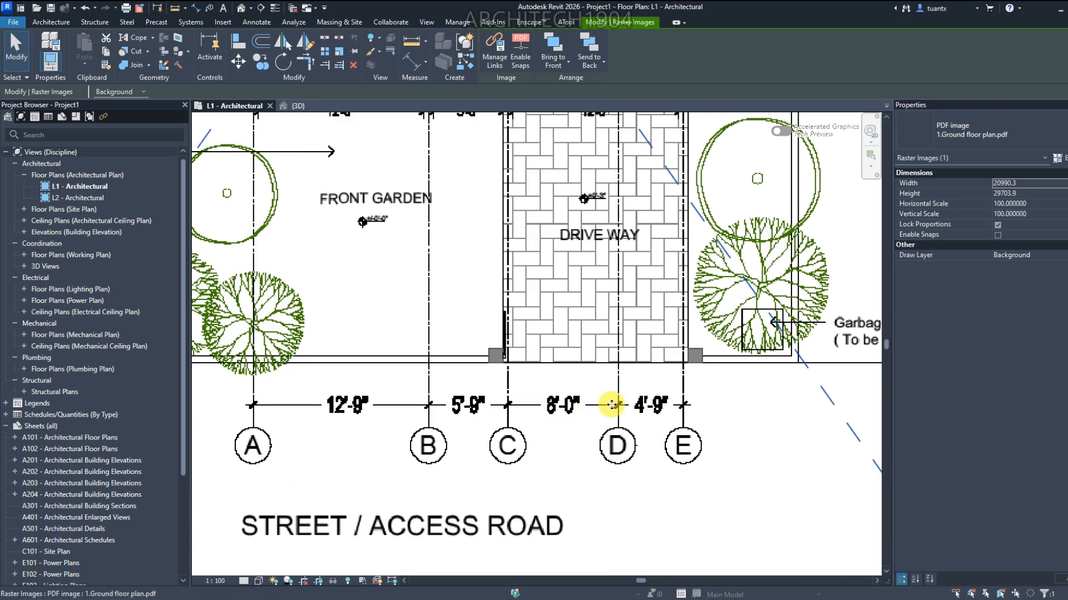
pyautogui.scroll(1, 553, 406)
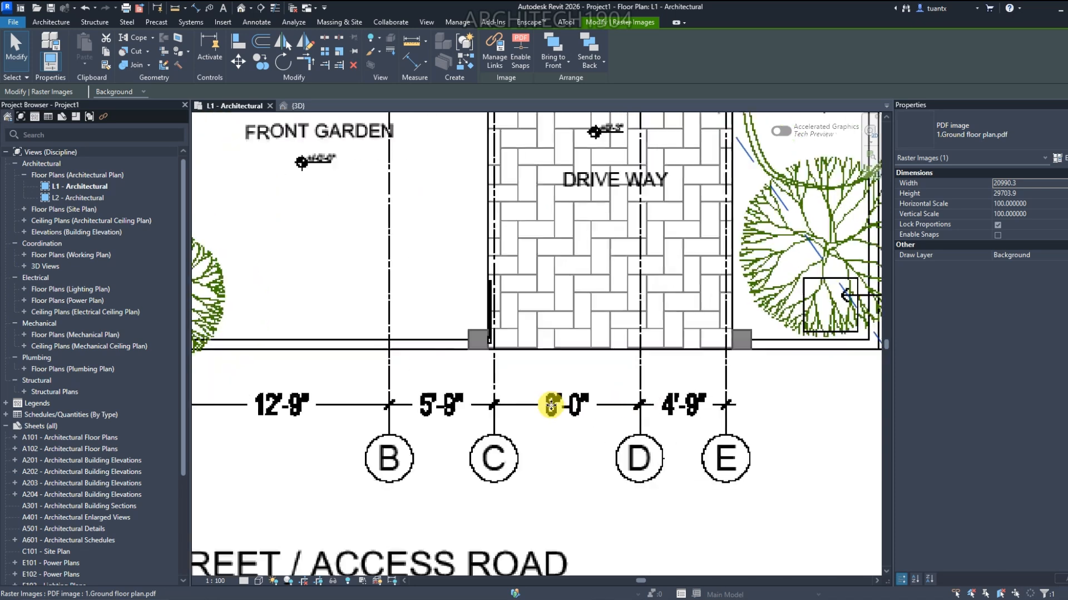
pyautogui.moveTo(525, 404)
pyautogui.mouseDown(button='middle')
pyautogui.moveTo(457, 358)
pyautogui.moveTo(466, 345)
pyautogui.mouseUp(button='middle')
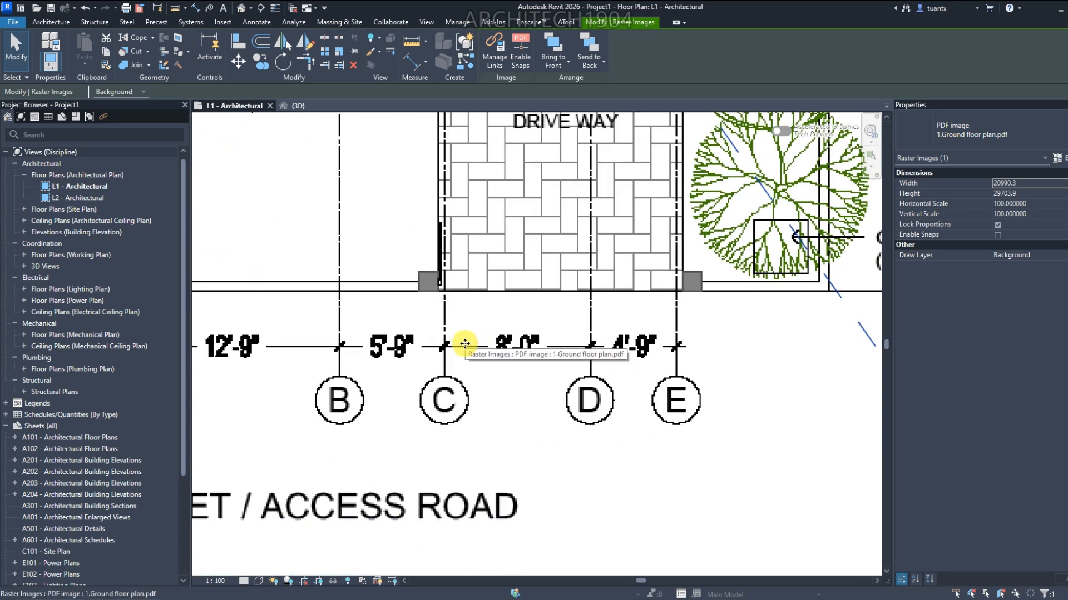
pyautogui.scroll(-4, 465, 345)
pyautogui.scroll(1, 465, 345)
pyautogui.scroll(2, 466, 347)
pyautogui.scroll(-5, 485, 307)
pyautogui.scroll(3, 474, 289)
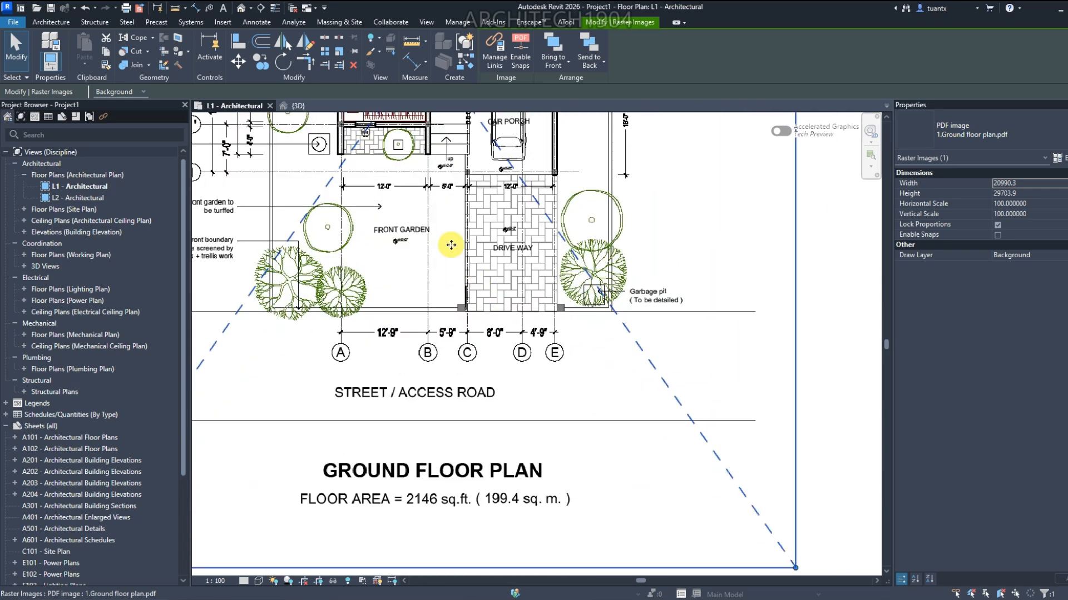
# Scale the ground floor plan PDF graphically from grid C, using the C–D spacing as reference, to about 153.85%
pyautogui.click(339, 52)
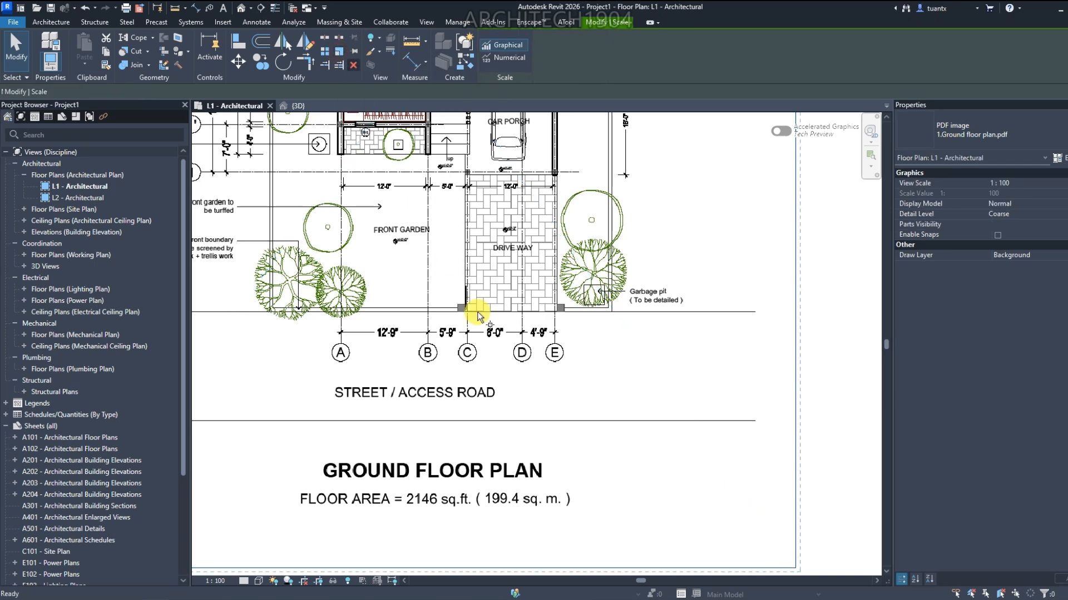
pyautogui.scroll(4, 472, 337)
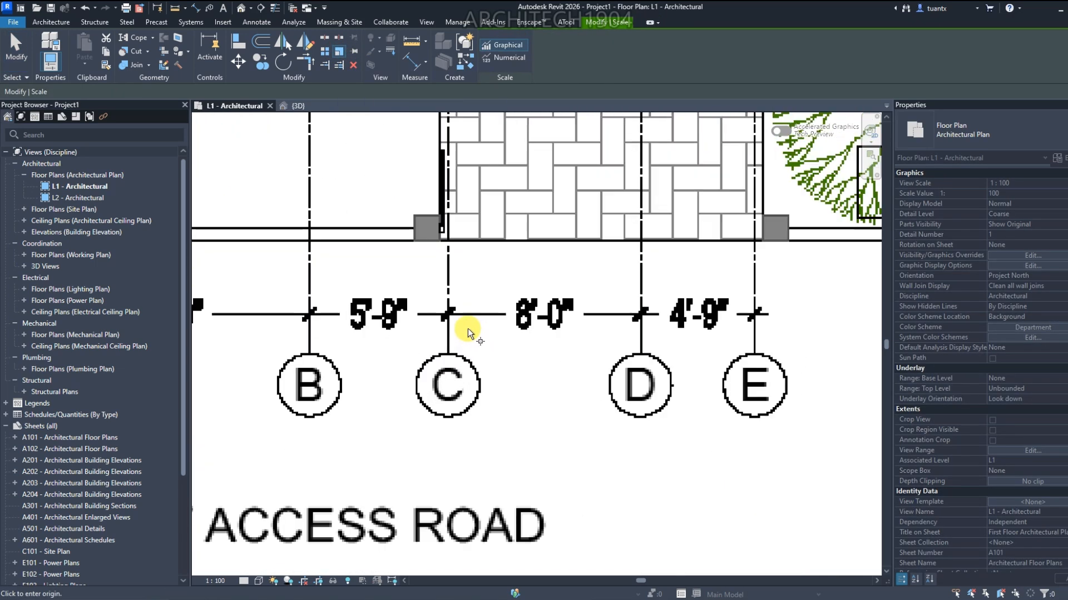
pyautogui.click(447, 280)
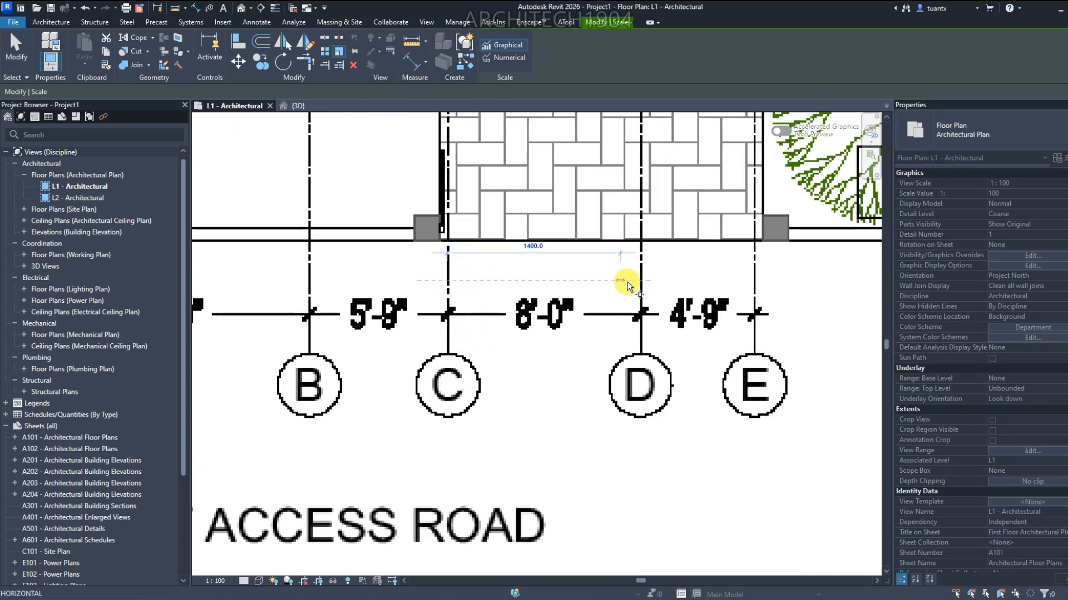
pyautogui.click(640, 280)
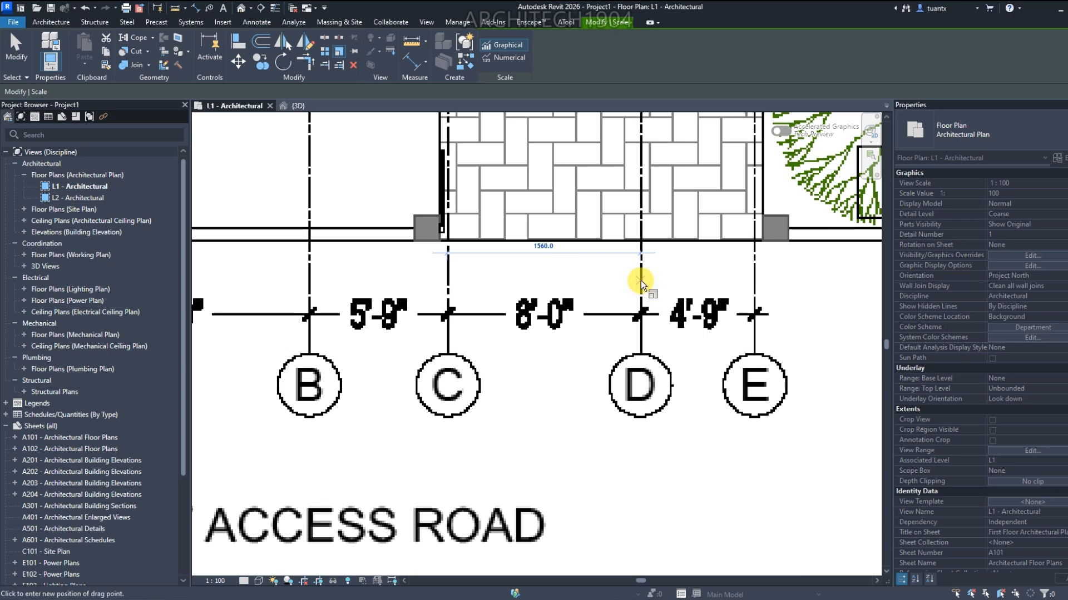
pyautogui.click(744, 282)
pyautogui.scroll(-6, 723, 286)
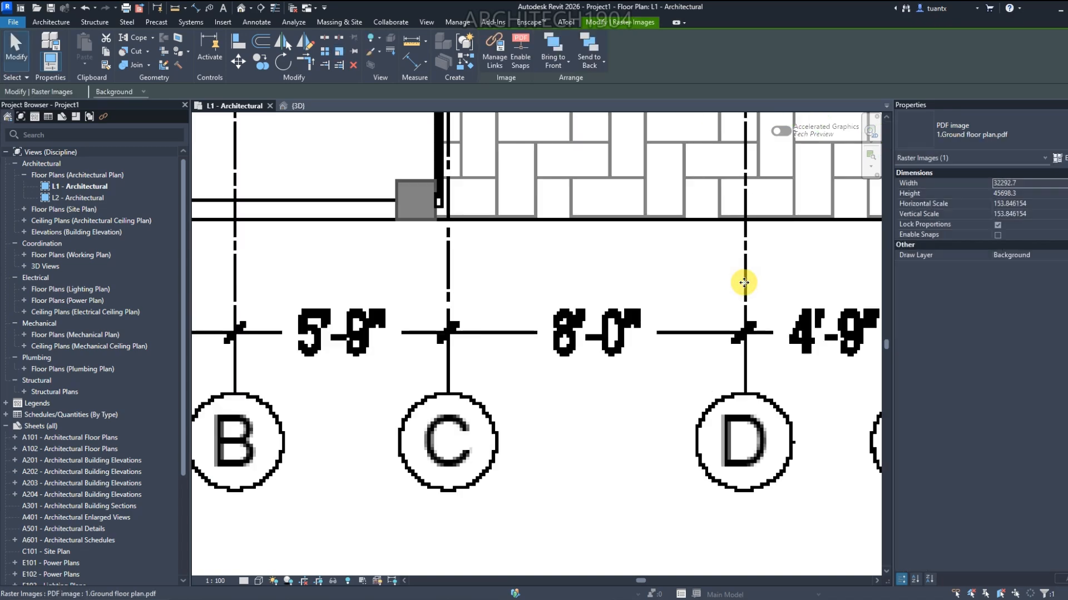
pyautogui.scroll(-2, 574, 405)
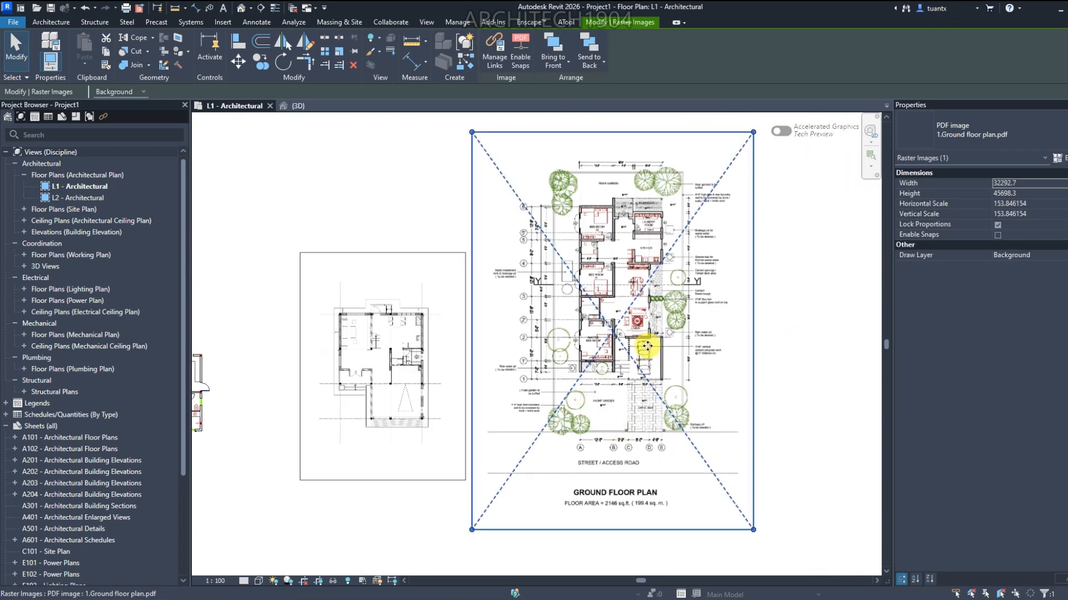
# Select the imported MBT1.dwg plan and examine its walls, columns and doors
pyautogui.scroll(-3, 669, 362)
pyautogui.scroll(-1, 668, 362)
pyautogui.moveTo(667, 380); pyautogui.dragTo(861, 333, button='middle')
pyautogui.scroll(7, 517, 340)
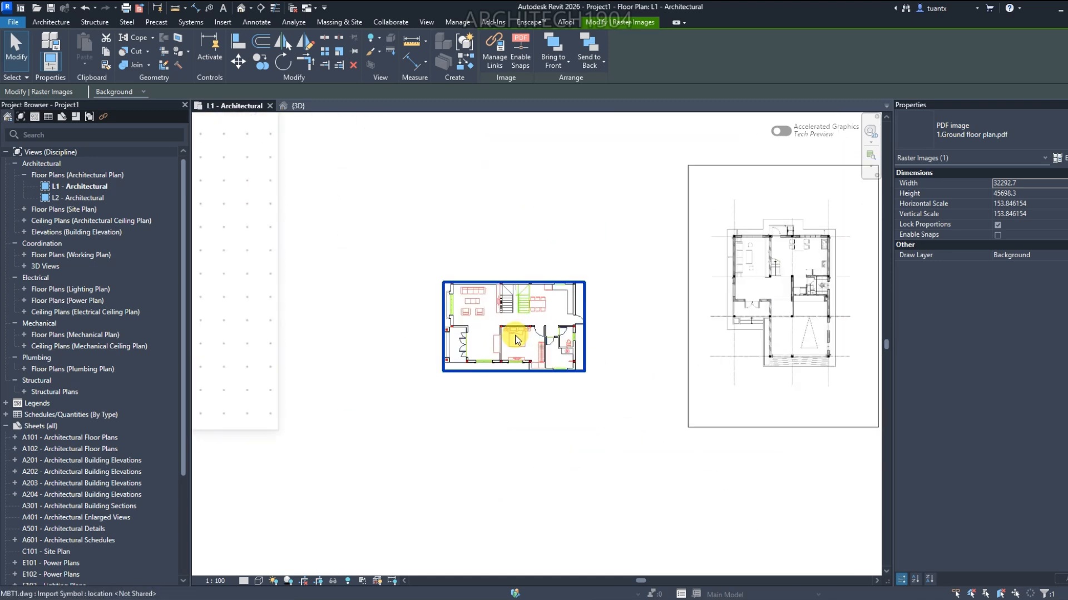
pyautogui.click(501, 326)
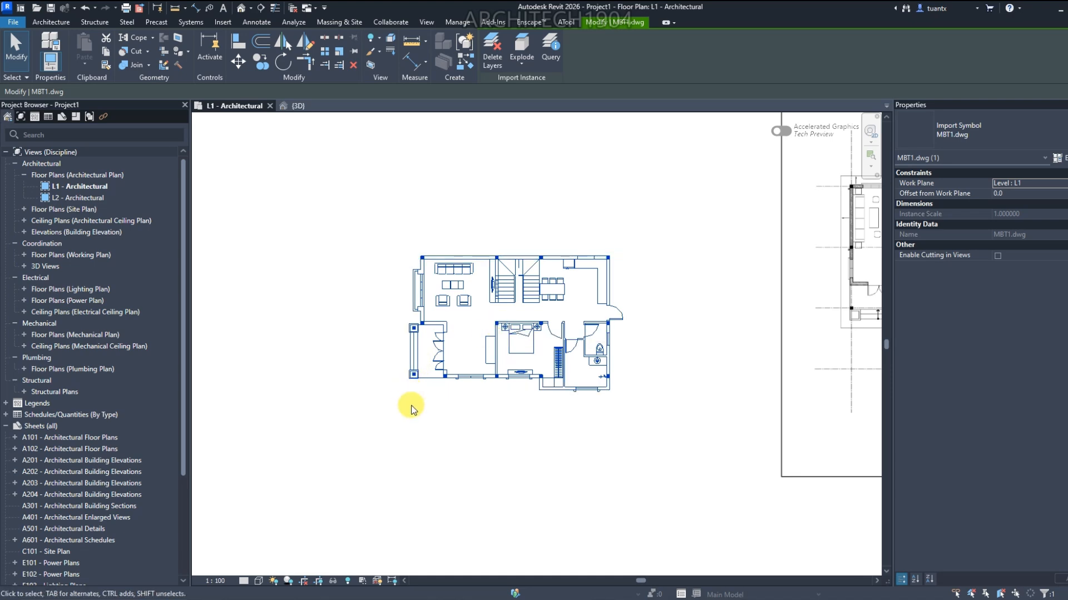
pyautogui.scroll(5, 412, 410)
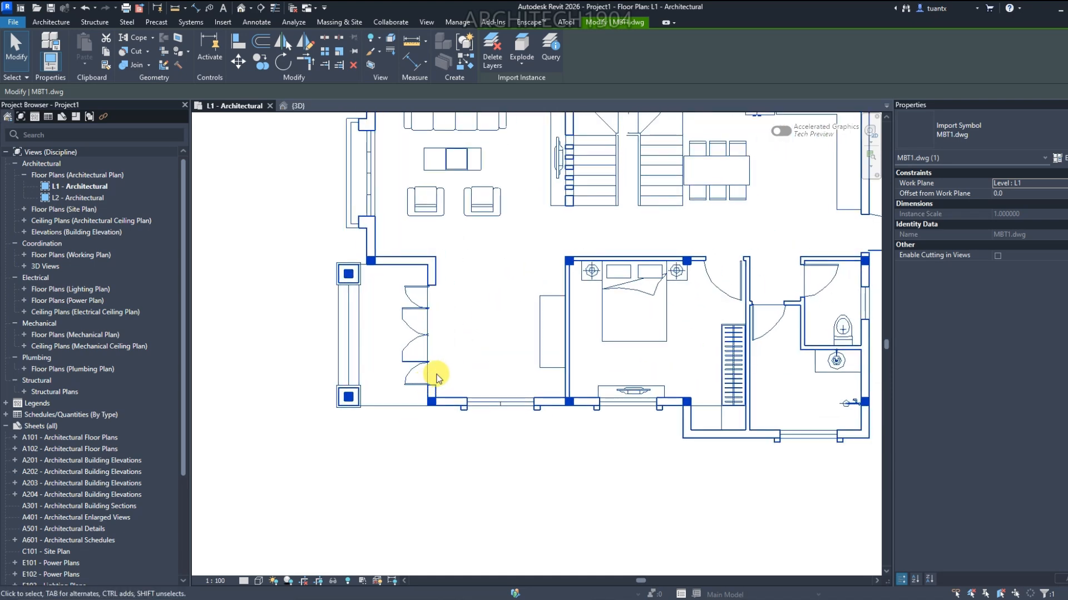
pyautogui.scroll(3, 436, 373)
pyautogui.scroll(-3, 420, 372)
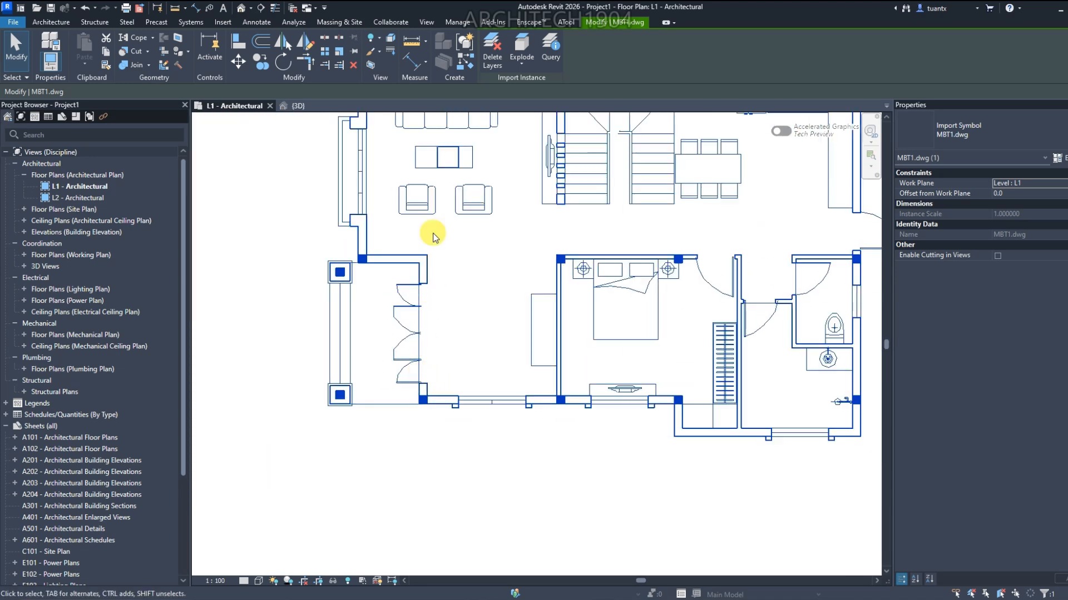
# Measure the thickness of the short wall between the folding doors and the corner column in MBT1.dwg
pyautogui.click(411, 42)
pyautogui.scroll(5, 436, 327)
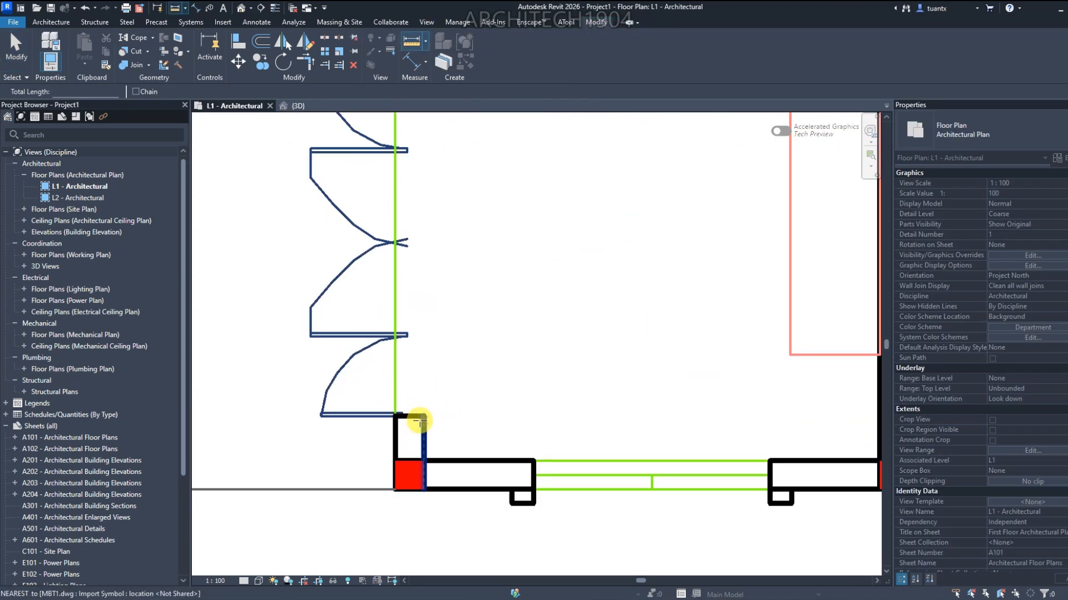
pyautogui.click(423, 416)
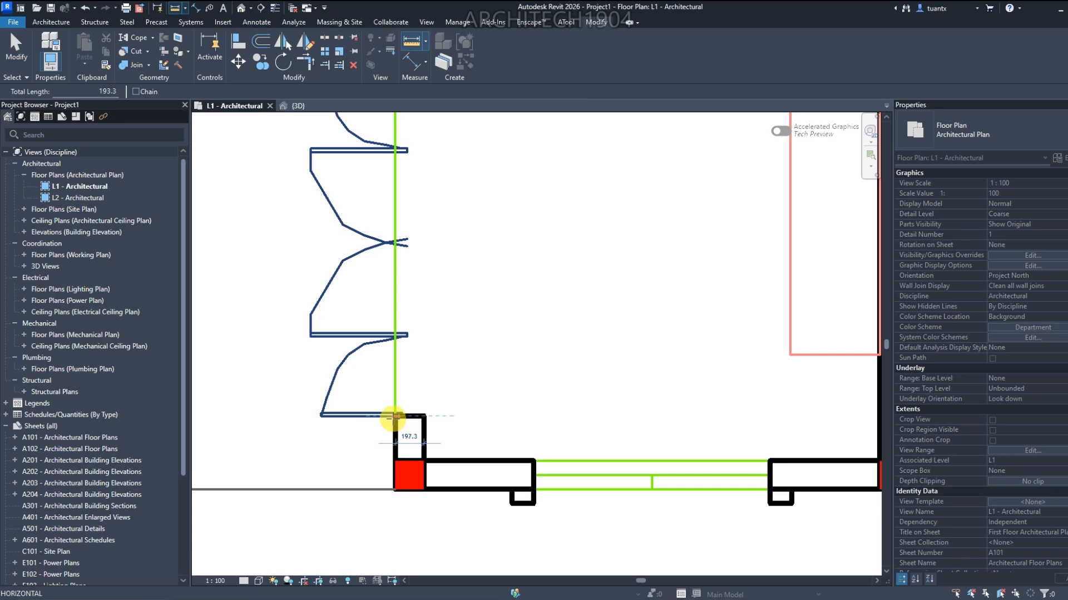
pyautogui.scroll(4, 394, 417)
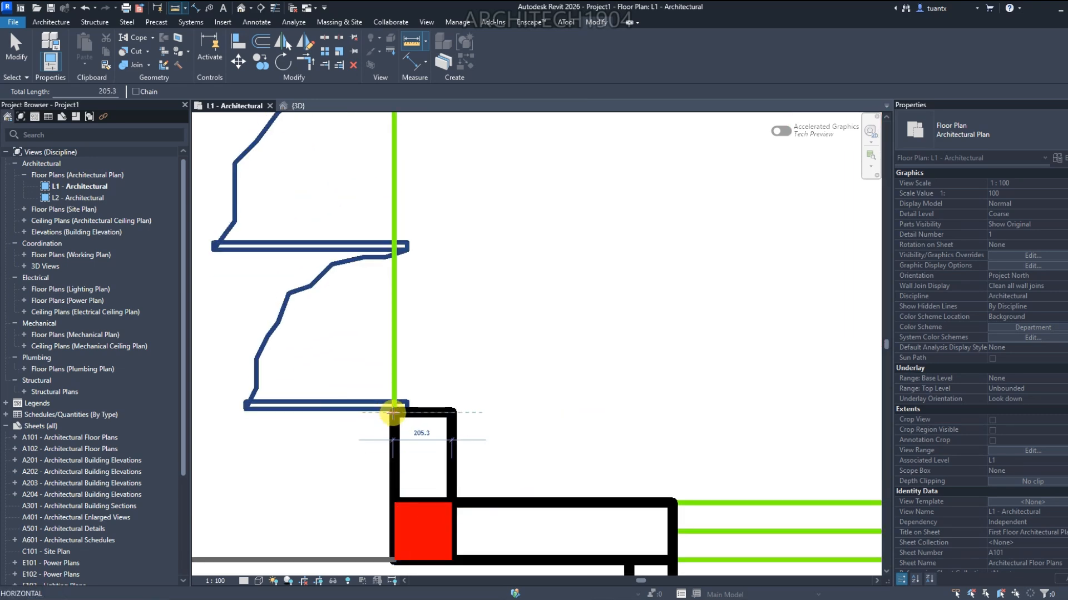
pyautogui.press('Escape')
# Select the JPG raster image of the furnished apartment plan and examine its rooms and walls
pyautogui.scroll(-8, 392, 414)
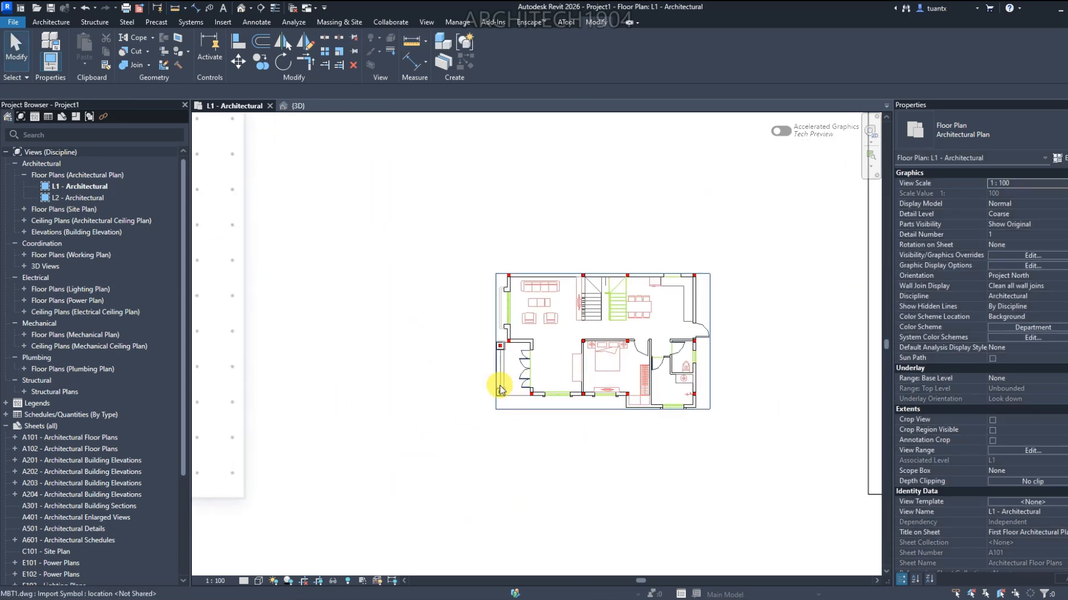
pyautogui.scroll(-5, 446, 393)
pyautogui.moveTo(339, 364); pyautogui.dragTo(541, 402, button='middle')
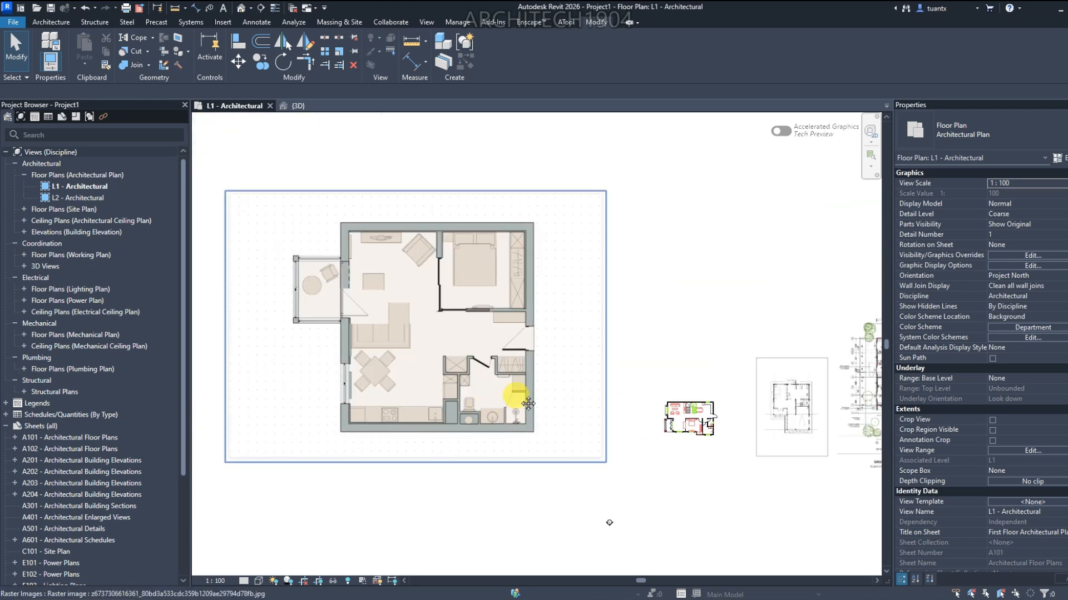
pyautogui.moveTo(472, 392); pyautogui.dragTo(517, 385, button='middle')
pyautogui.click(516, 384)
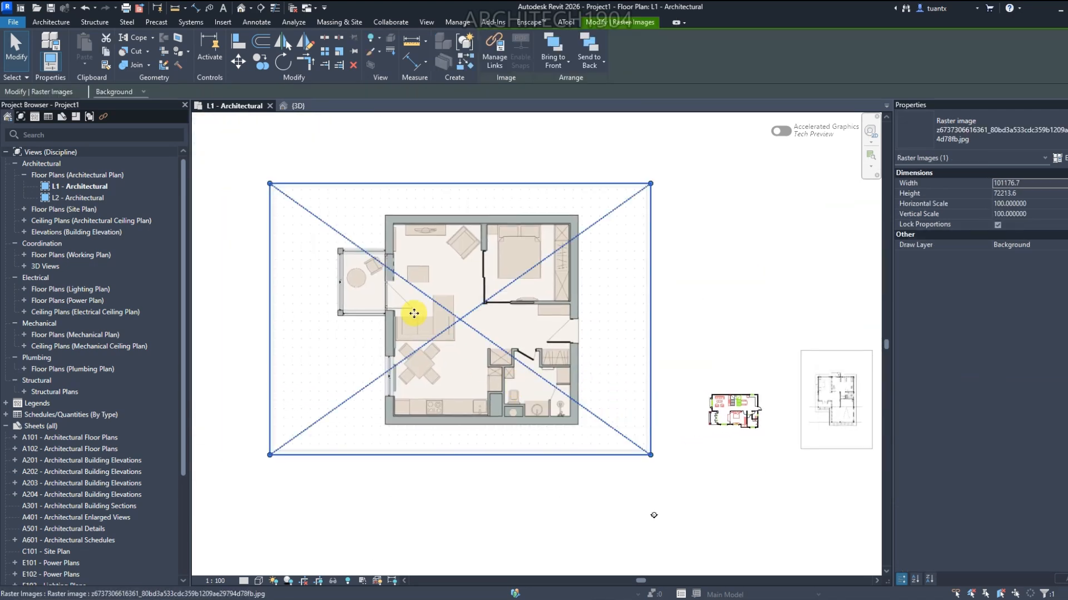
pyautogui.scroll(1, 384, 300)
pyautogui.scroll(2, 383, 300)
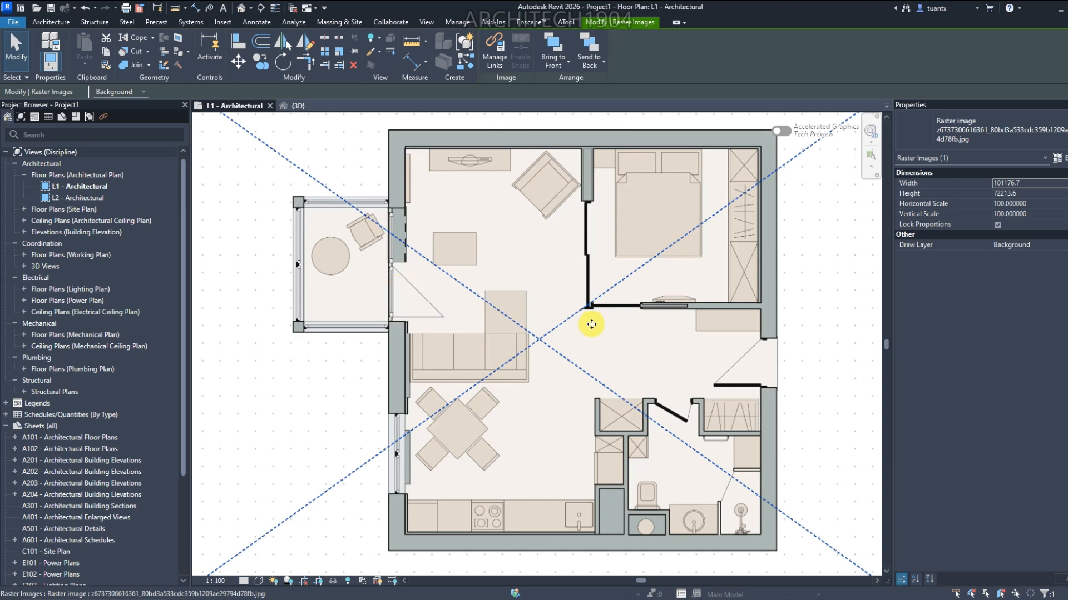
# Scale the apartment plan image graphically from the kitchen counter's wall edge, using the counter depth as reference, to 600 mm
pyautogui.scroll(-2, 388, 333)
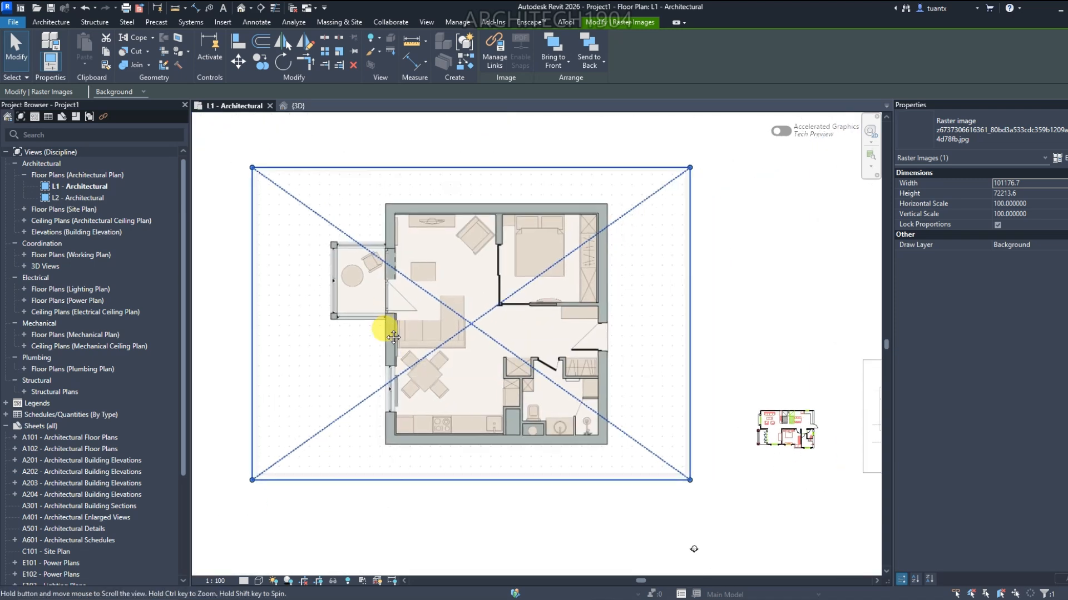
pyautogui.scroll(2, 558, 289)
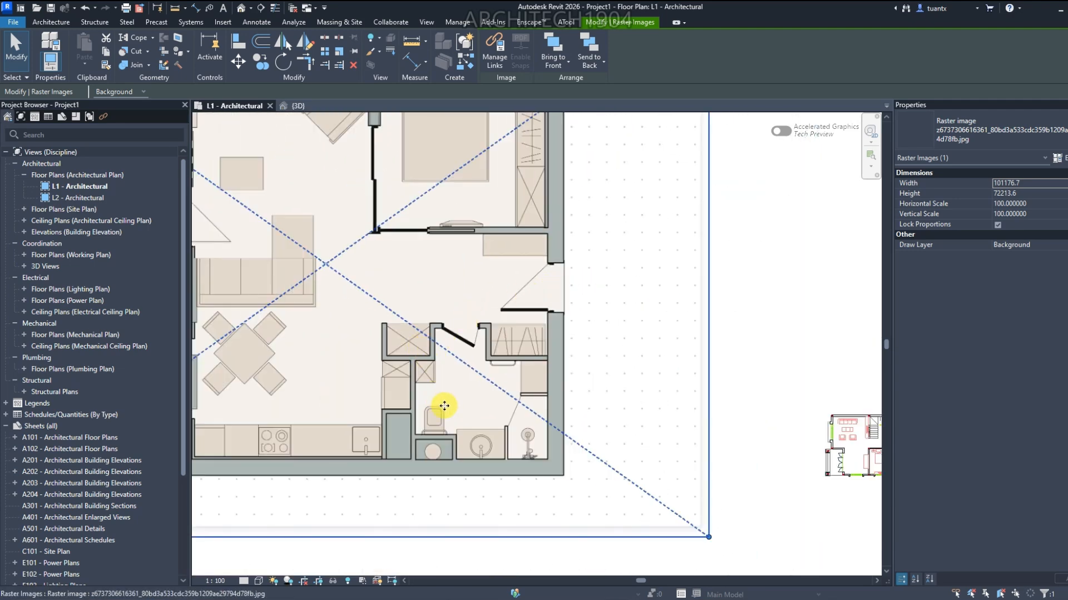
pyautogui.scroll(1, 445, 405)
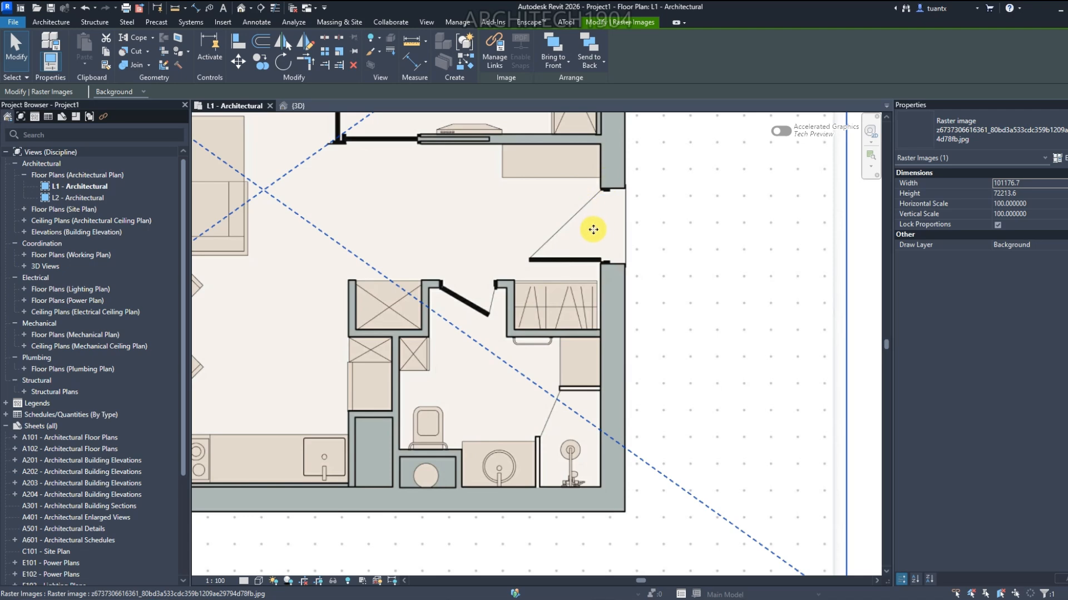
pyautogui.scroll(-2, 517, 291)
pyautogui.scroll(2, 459, 295)
pyautogui.moveTo(460, 296); pyautogui.dragTo(601, 215, button='middle')
pyautogui.scroll(3, 465, 333)
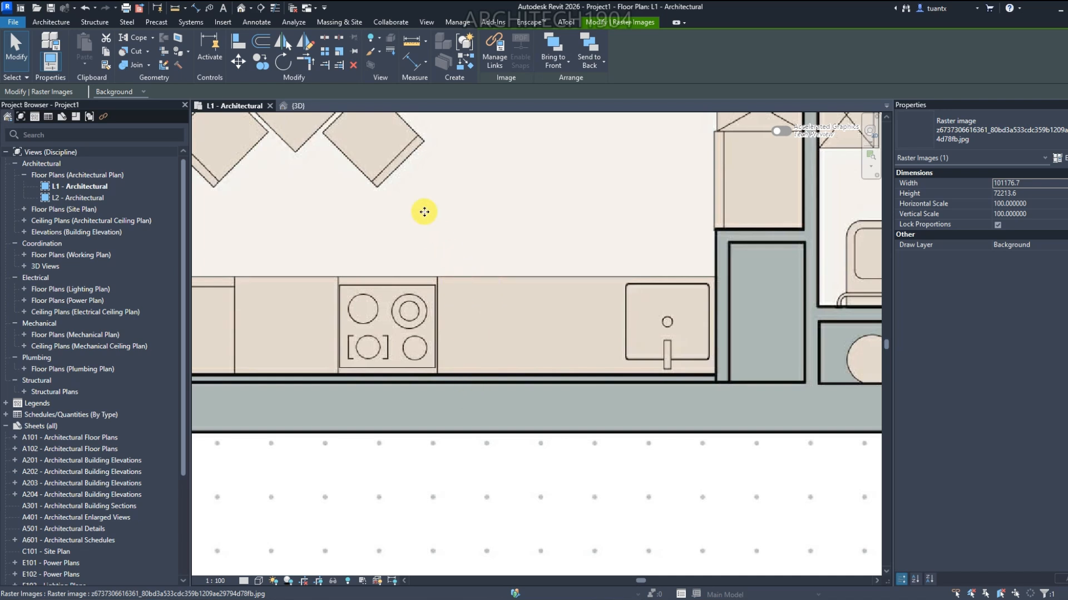
pyautogui.click(338, 51)
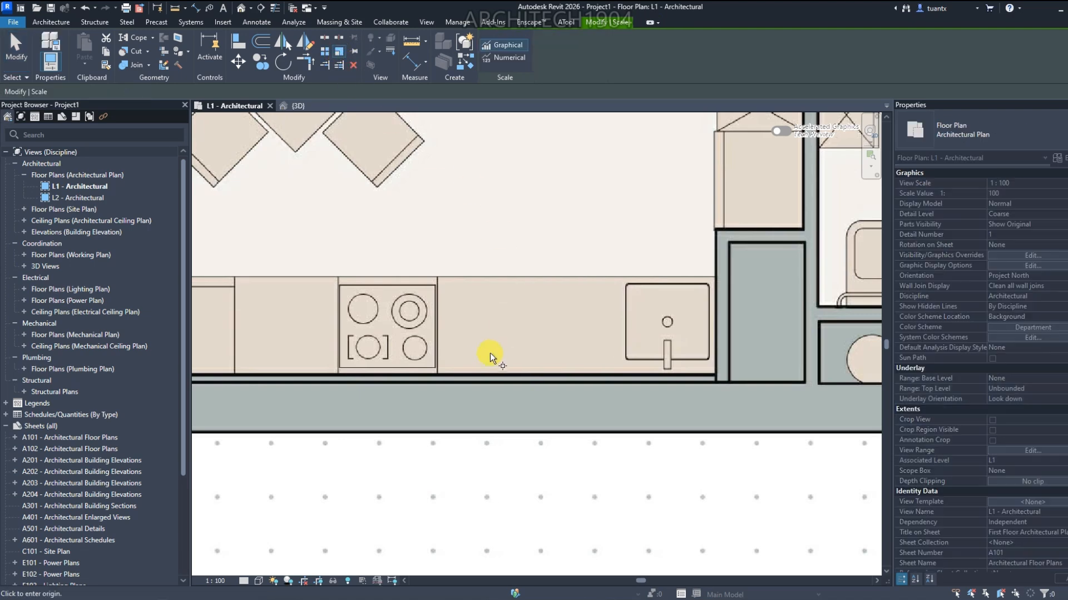
pyautogui.scroll(4, 492, 378)
pyautogui.click(495, 384)
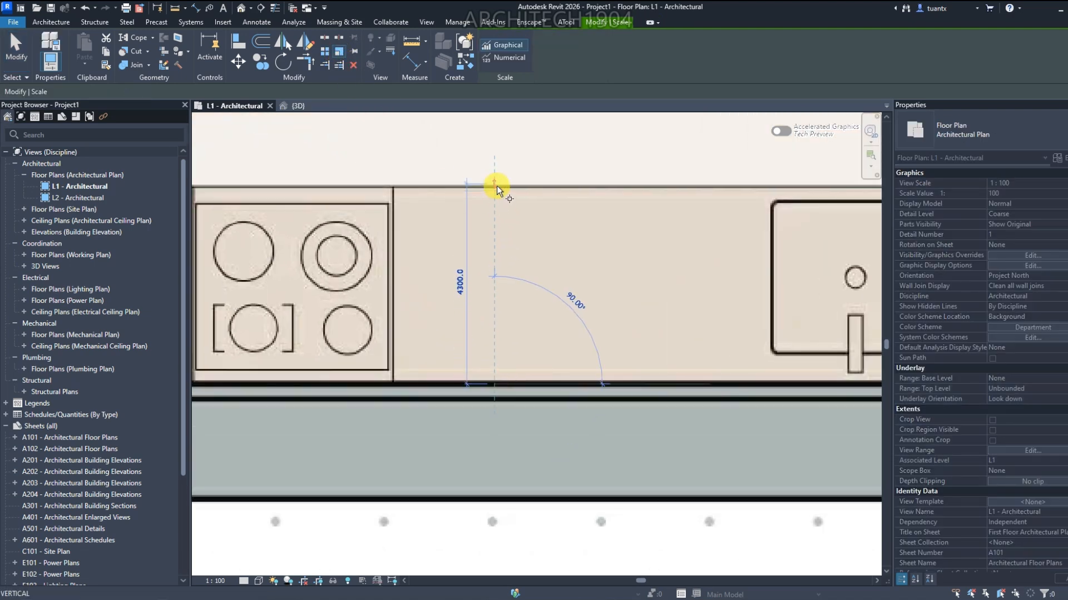
pyautogui.scroll(1, 493, 184)
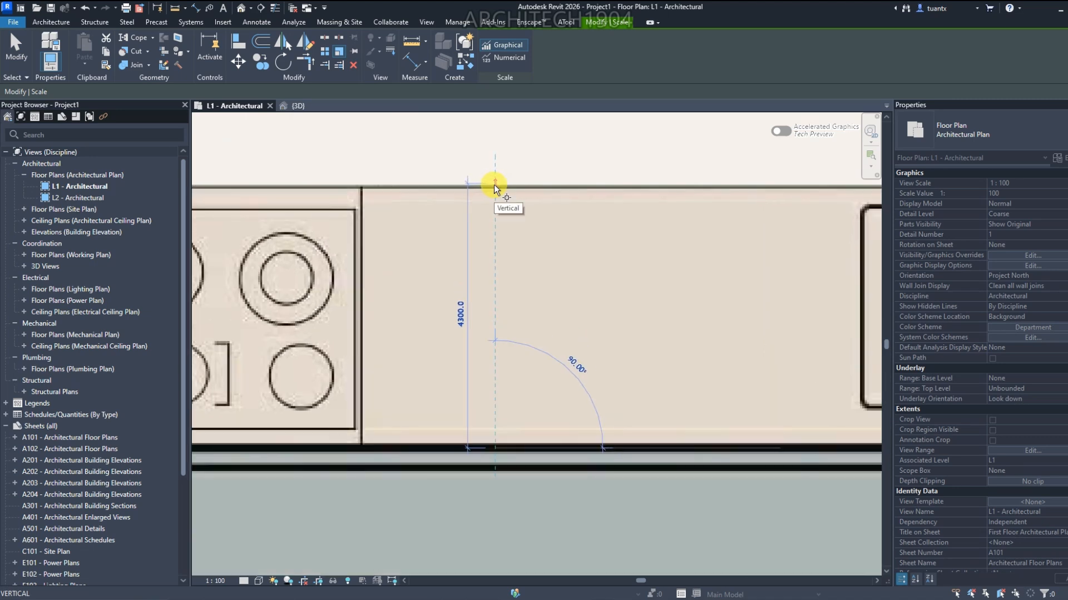
pyautogui.click(495, 185)
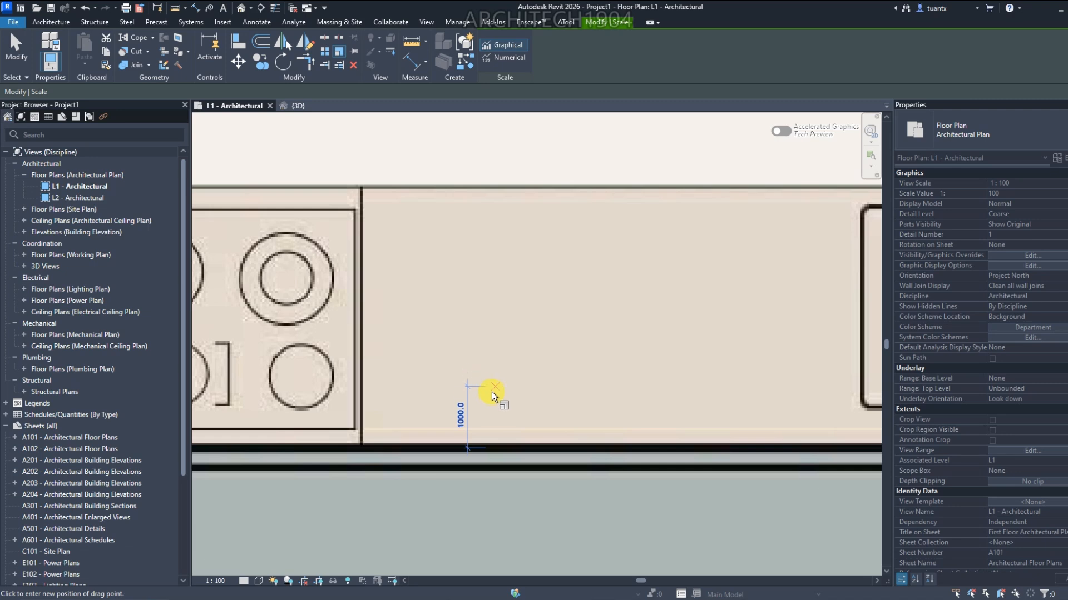
pyautogui.click(490, 410)
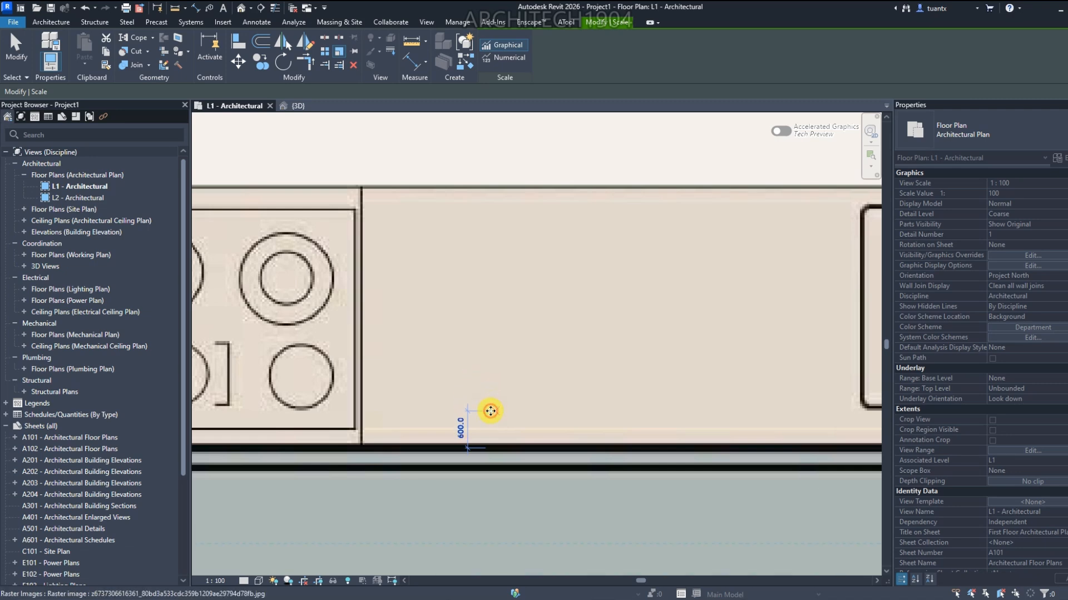
# Move the rescaled apartment plan image closer to the MBT1.dwg plan
pyautogui.scroll(-6, 489, 410)
pyautogui.scroll(-8, 583, 310)
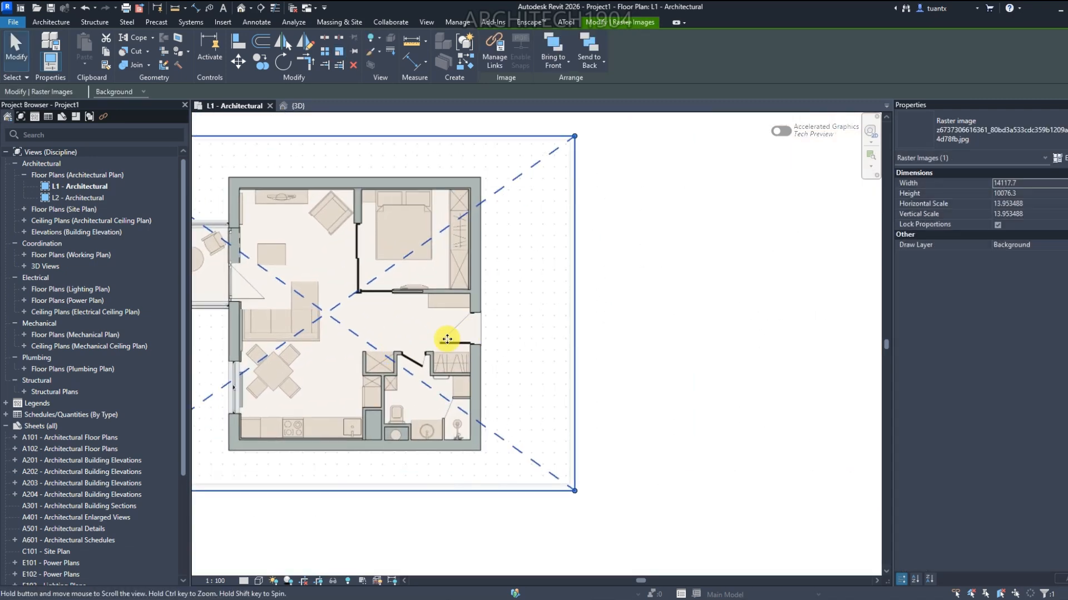
pyautogui.scroll(2, 422, 314)
pyautogui.moveTo(422, 309); pyautogui.dragTo(648, 312)
# Measure the width of the entrance door opening in the exterior wall of the apartment plan image
pyautogui.scroll(2, 664, 334)
pyautogui.scroll(5, 428, 183)
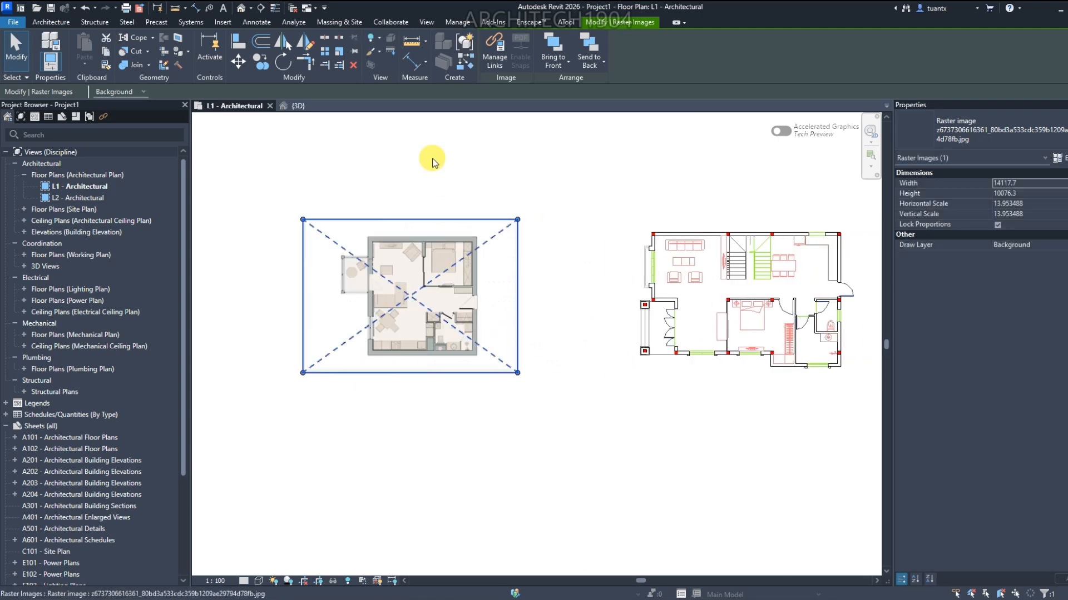
pyautogui.click(412, 41)
pyautogui.scroll(2, 524, 412)
pyautogui.scroll(3, 508, 396)
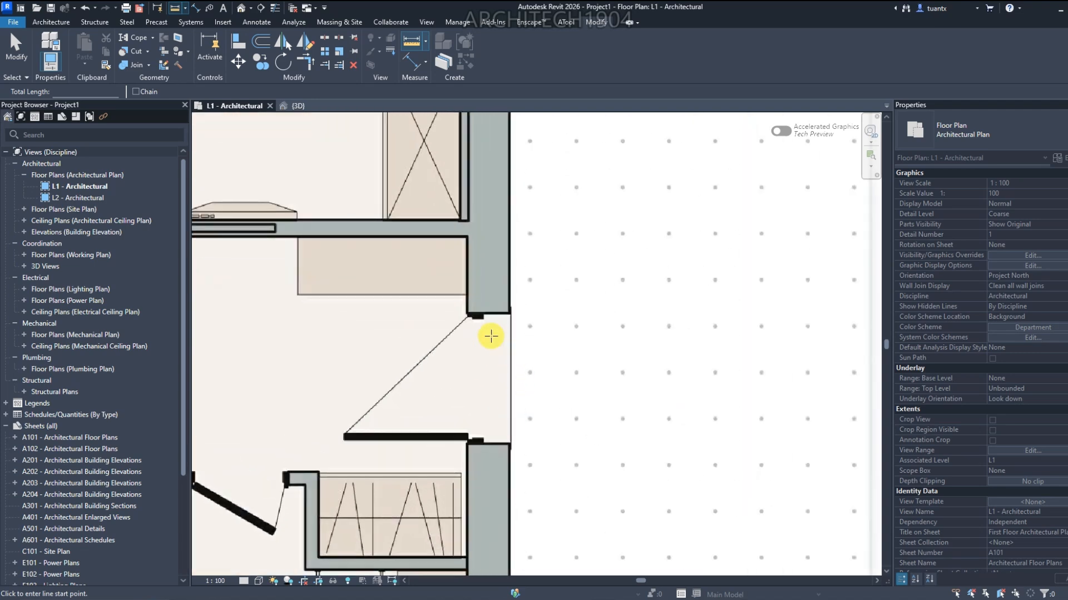
pyautogui.click(483, 315)
pyautogui.scroll(2, 485, 384)
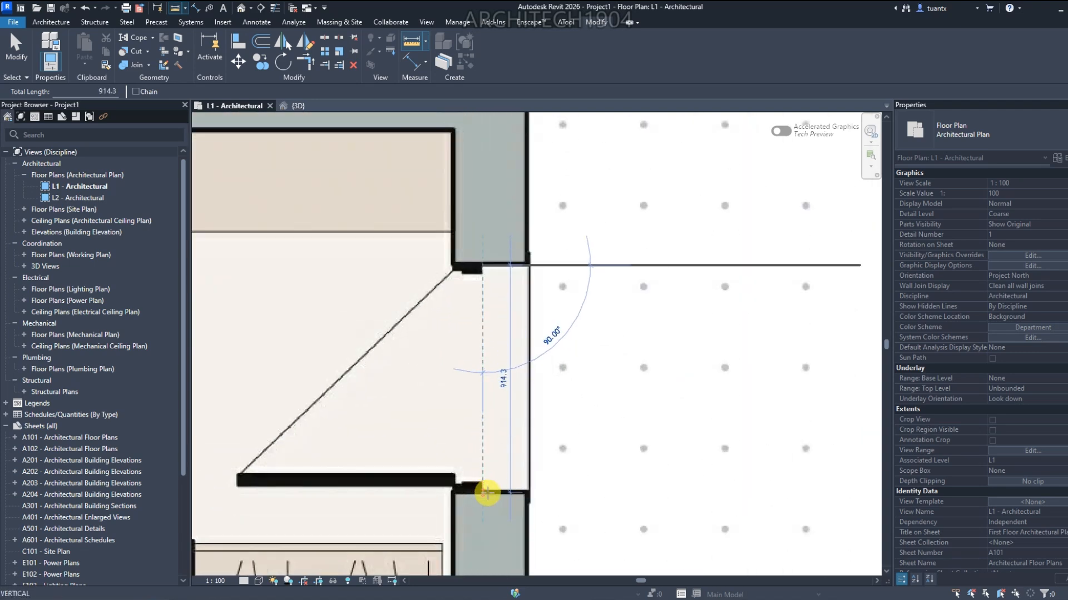
pyautogui.click(482, 492)
pyautogui.press('Escape')
pyautogui.scroll(-6, 460, 439)
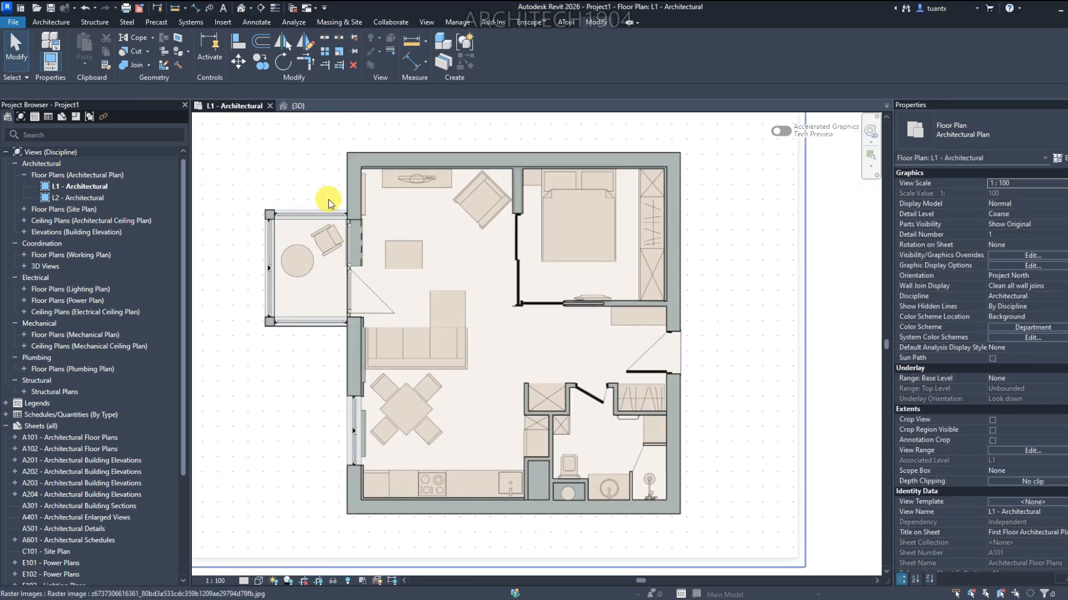
# Select the PDF floor plan image file.MauKetQuaThucHanh.pdf beside the ground floor plan
pyautogui.scroll(-5, 328, 203)
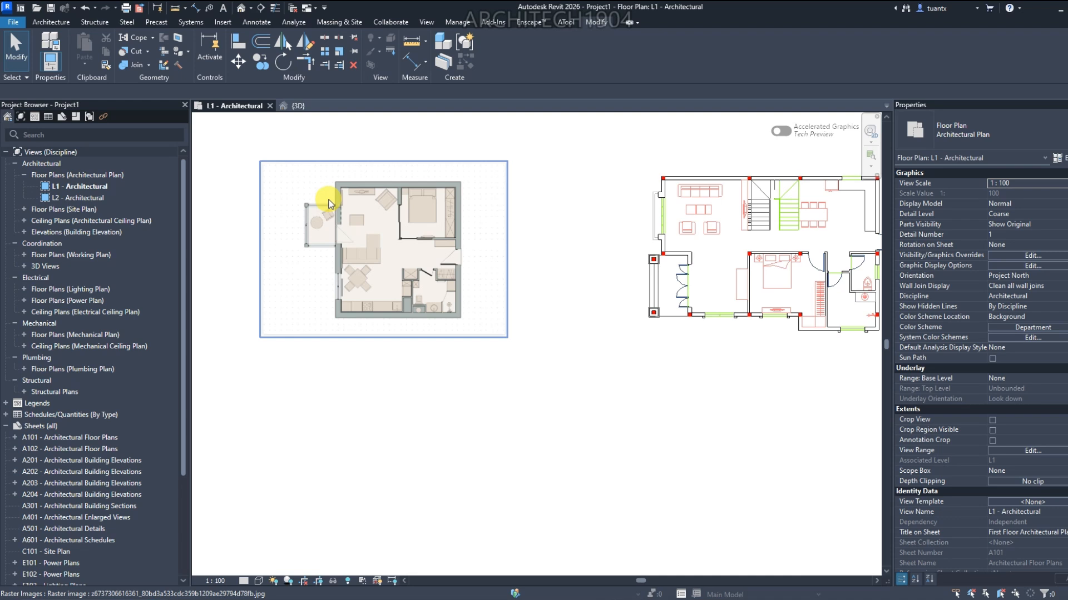
pyautogui.scroll(-4, 572, 342)
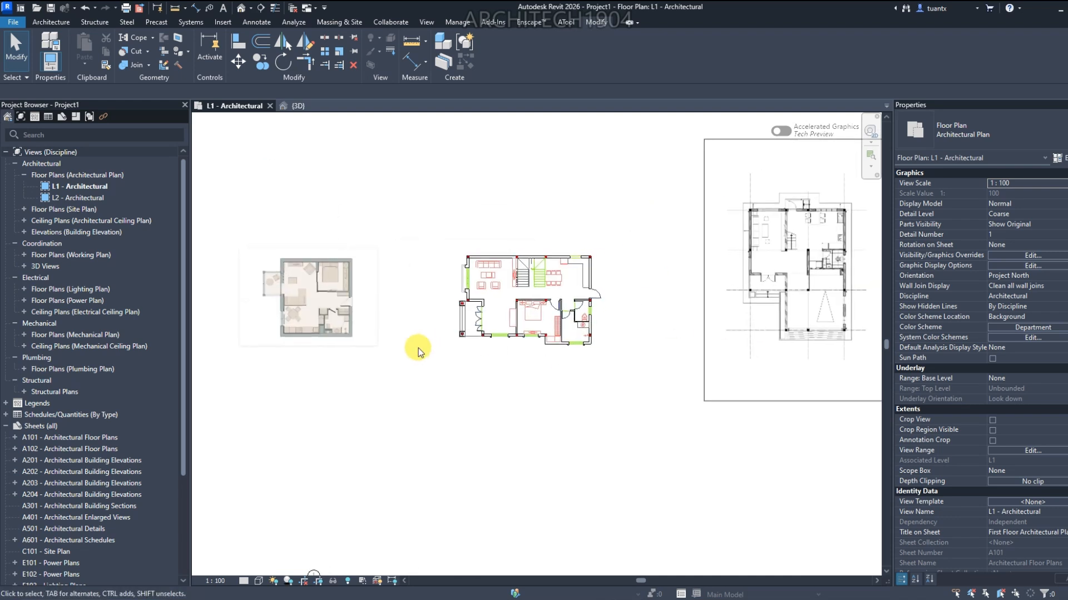
pyautogui.moveTo(591, 385); pyautogui.dragTo(386, 409, button='middle')
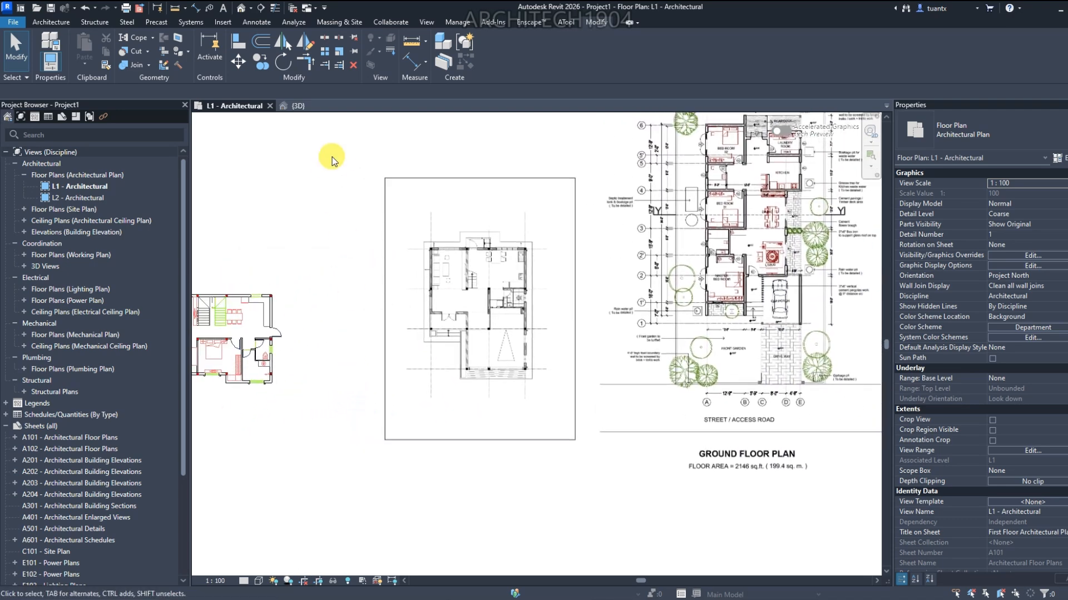
pyautogui.moveTo(380, 253); pyautogui.dragTo(332, 242, button='middle')
pyautogui.scroll(2, 439, 255)
pyautogui.scroll(5, 536, 244)
pyautogui.moveTo(461, 243); pyautogui.dragTo(381, 209, button='middle')
pyautogui.click(384, 211)
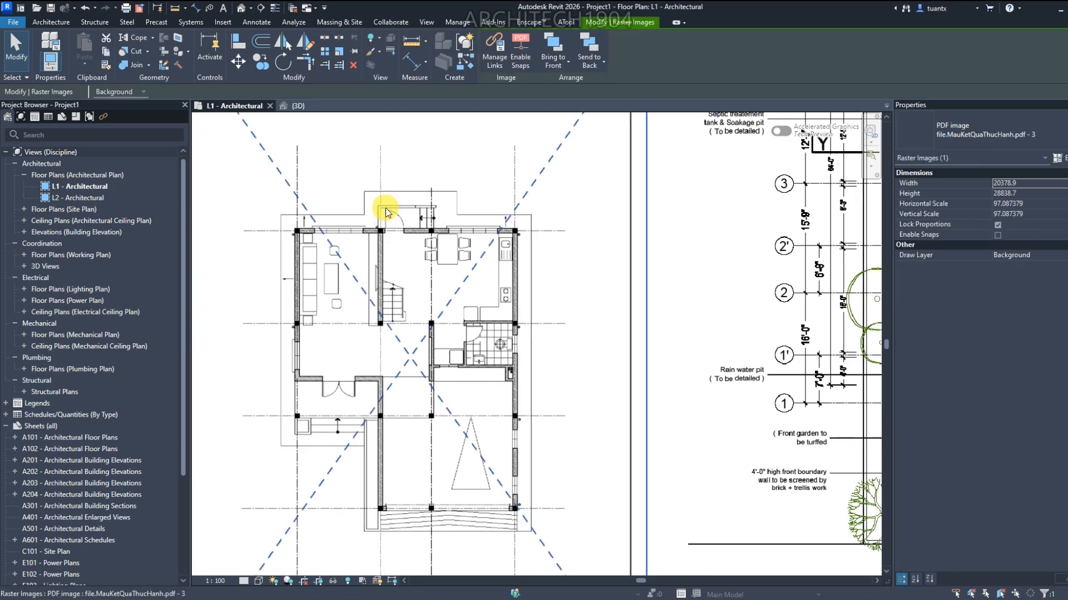
# Open the WiseBIM wall detection settings for the selected PDF floor plan
pyautogui.click(488, 25)
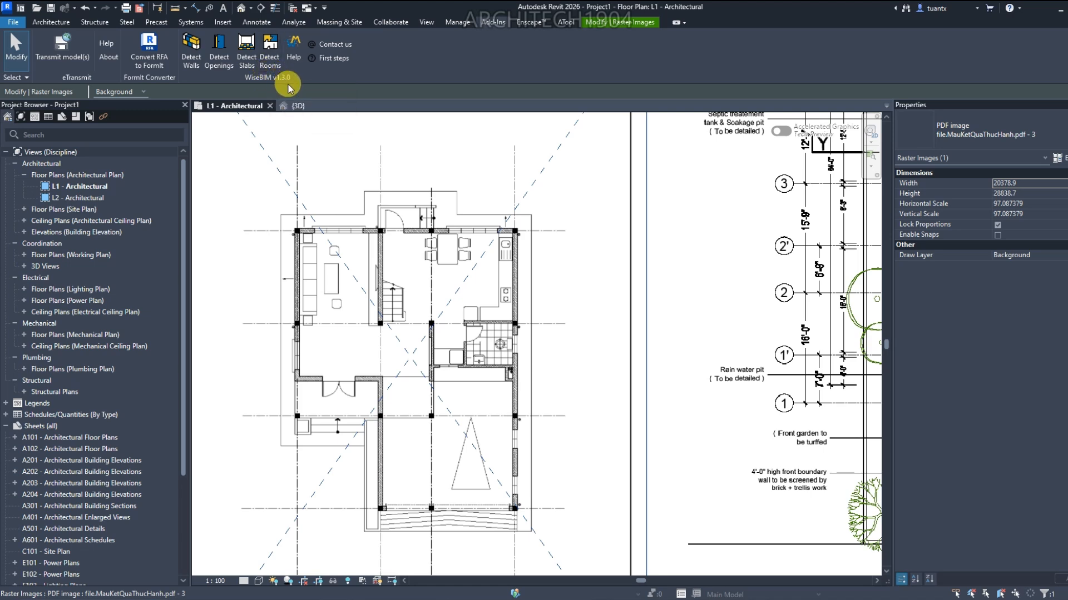
pyautogui.scroll(-3, 469, 333)
pyautogui.scroll(1, 443, 286)
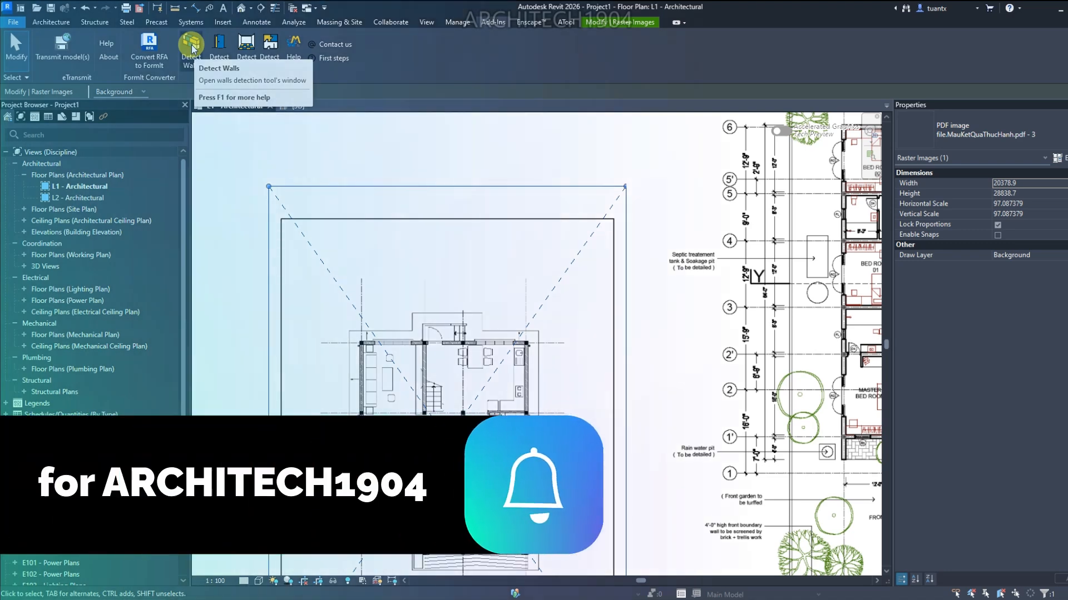
pyautogui.click(192, 46)
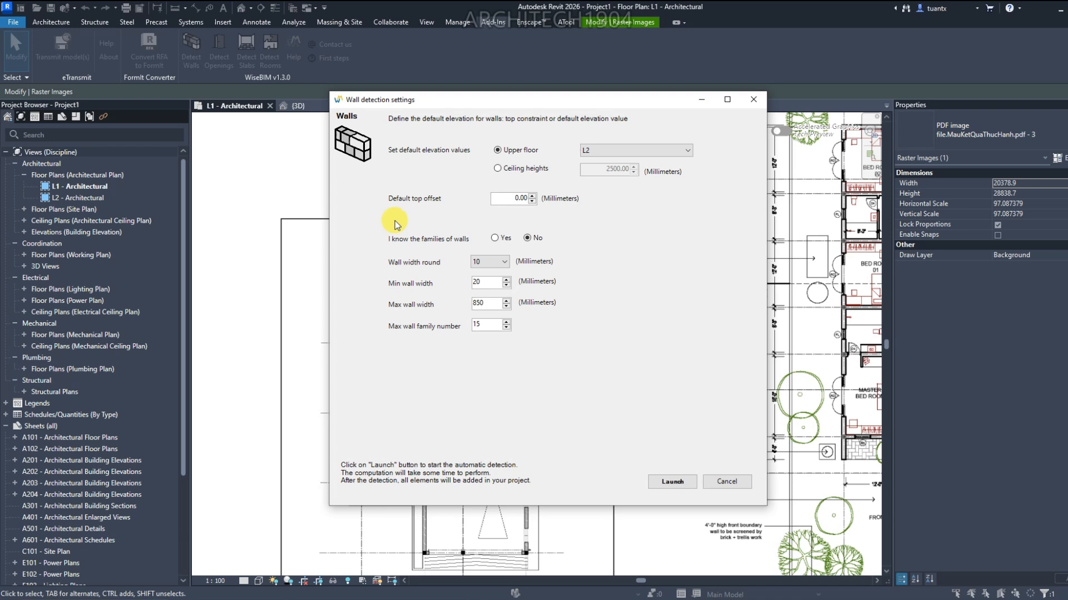
pyautogui.moveTo(472, 105); pyautogui.dragTo(413, 118)
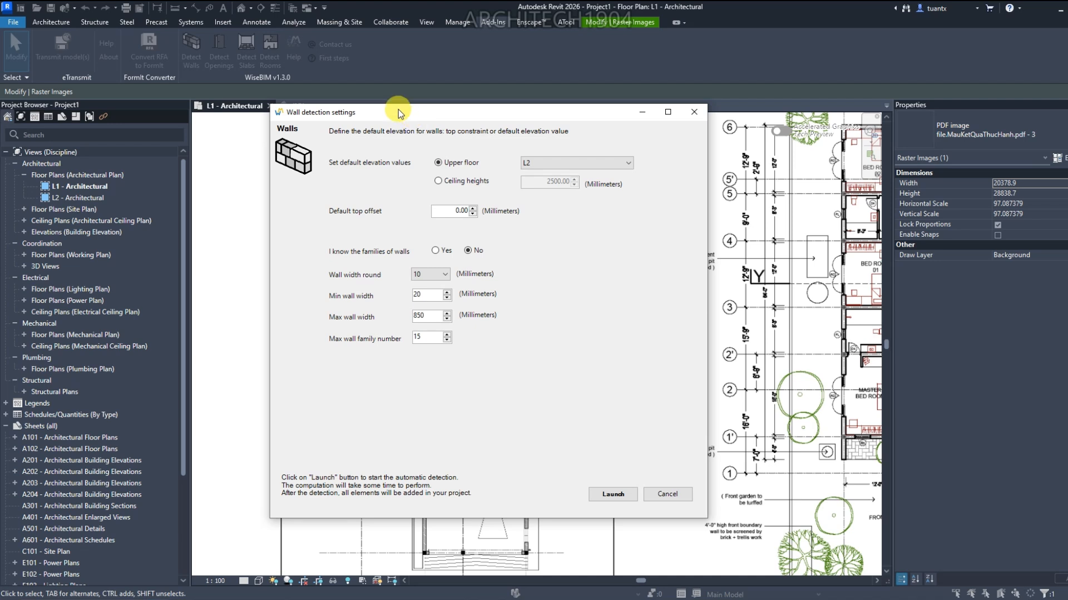
pyautogui.moveTo(394, 111); pyautogui.dragTo(372, 104)
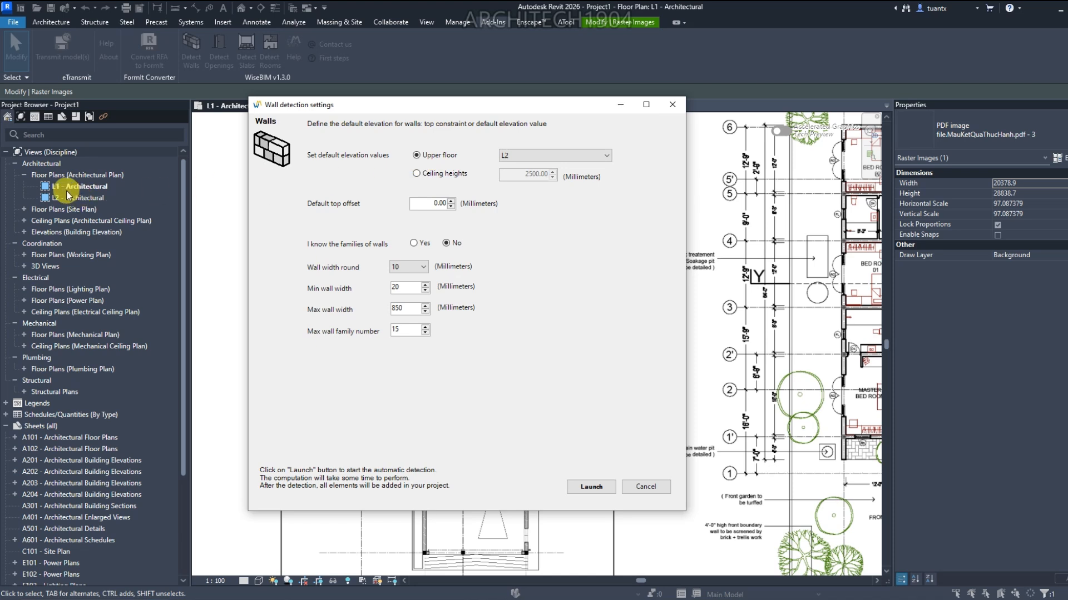
# Set the walls' default elevation to upper floor L2, examining the ceiling height and top offset options
pyautogui.click(544, 155)
pyautogui.click(505, 166)
pyautogui.click(416, 174)
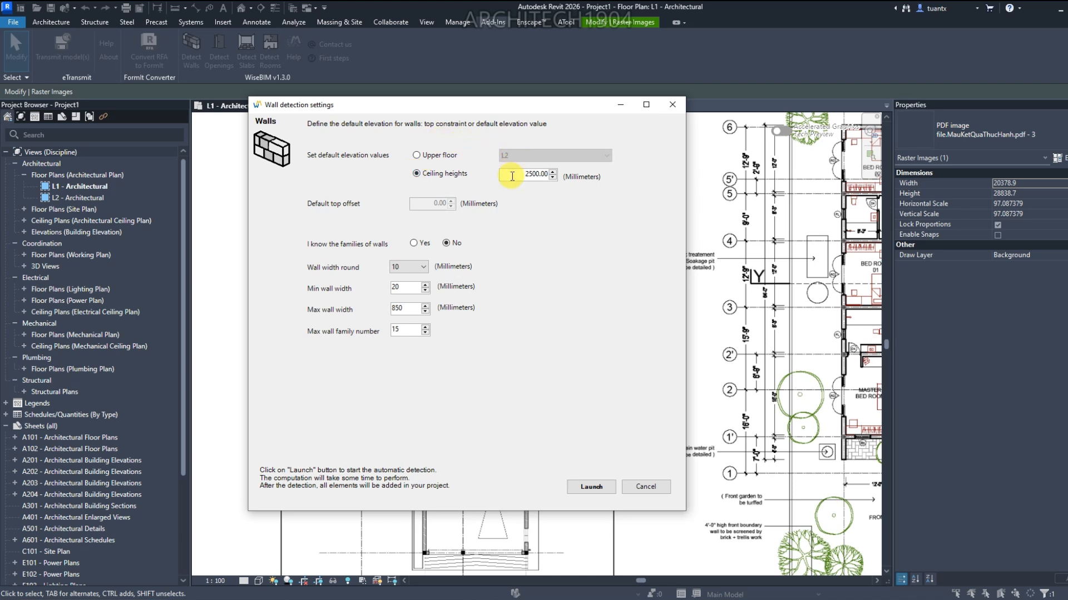
pyautogui.moveTo(513, 176); pyautogui.dragTo(563, 176)
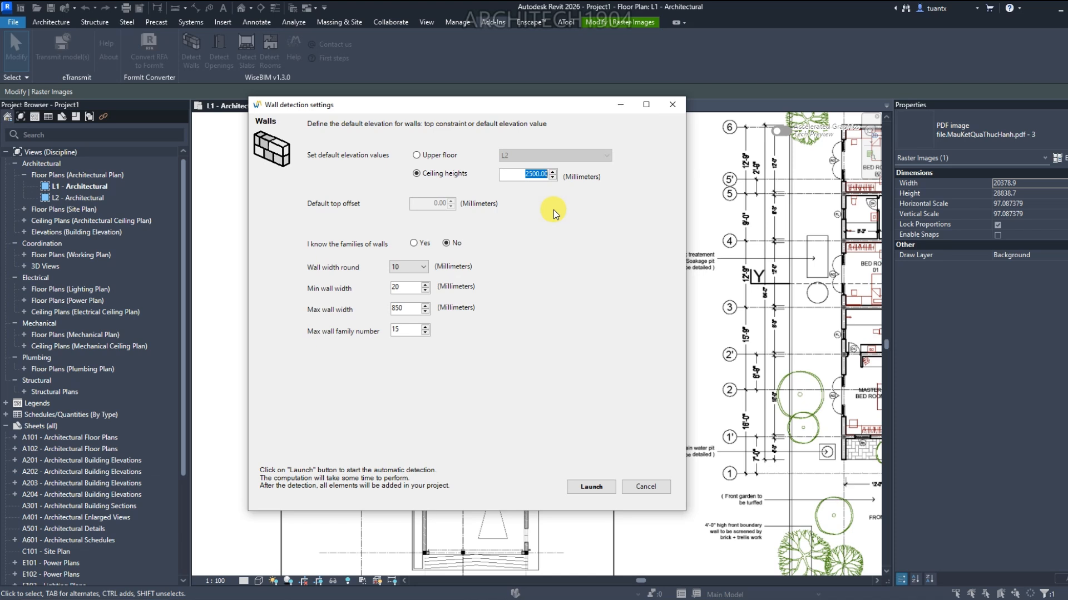
pyautogui.click(416, 155)
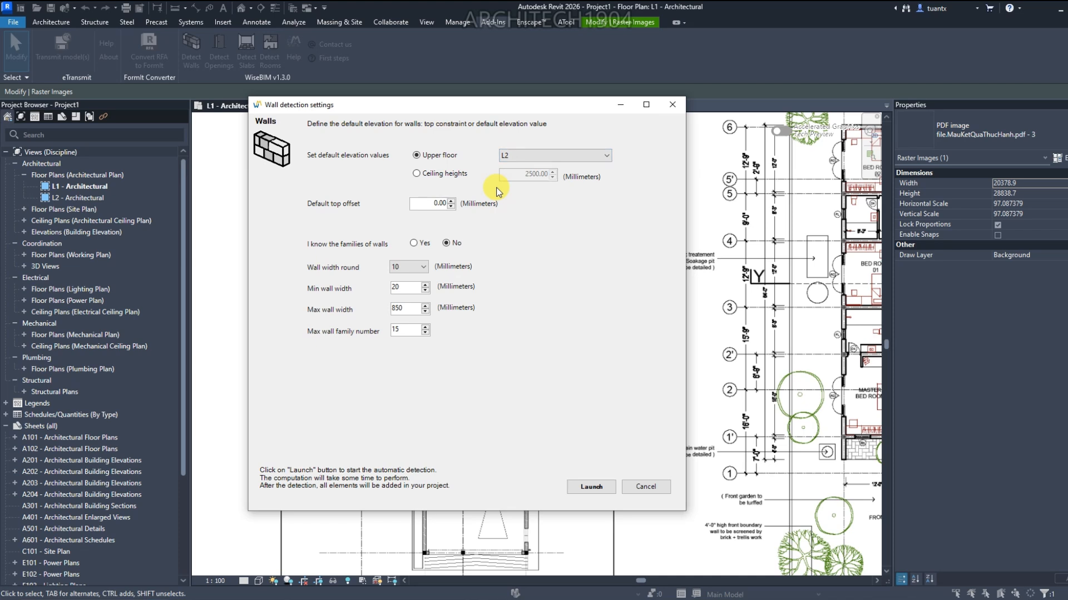
pyautogui.doubleClick(440, 203)
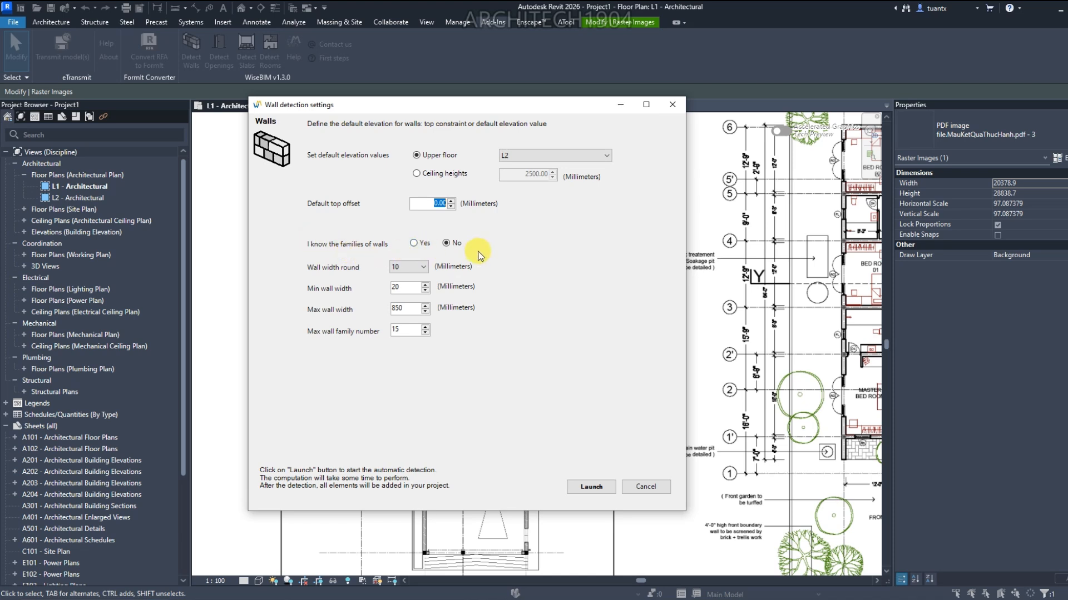
pyautogui.moveTo(486, 106); pyautogui.dragTo(734, 83)
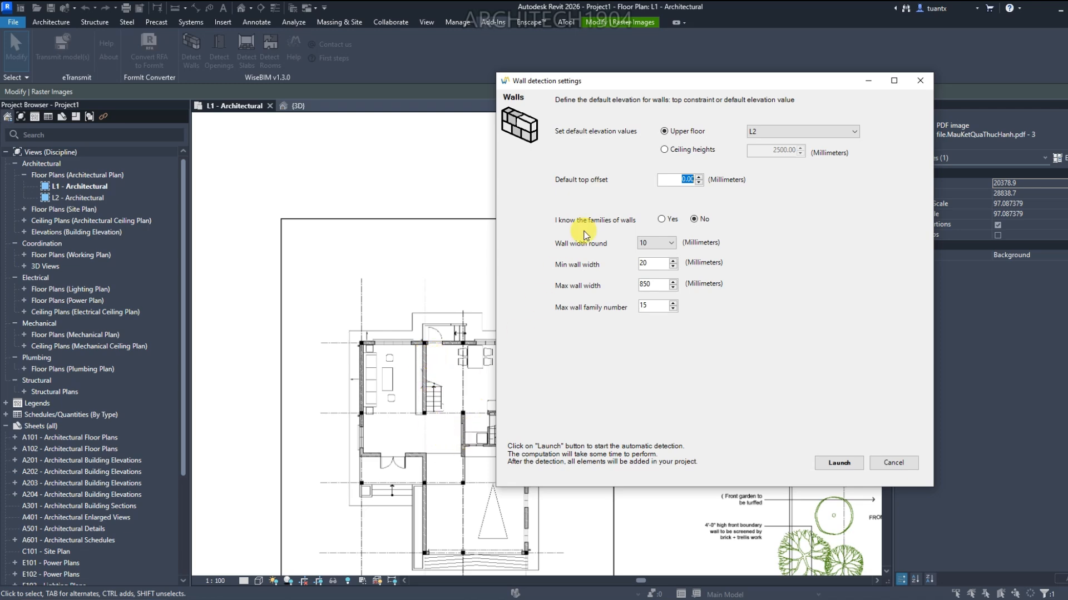
pyautogui.moveTo(636, 84); pyautogui.dragTo(607, 81)
pyautogui.moveTo(507, 86); pyautogui.dragTo(246, 102)
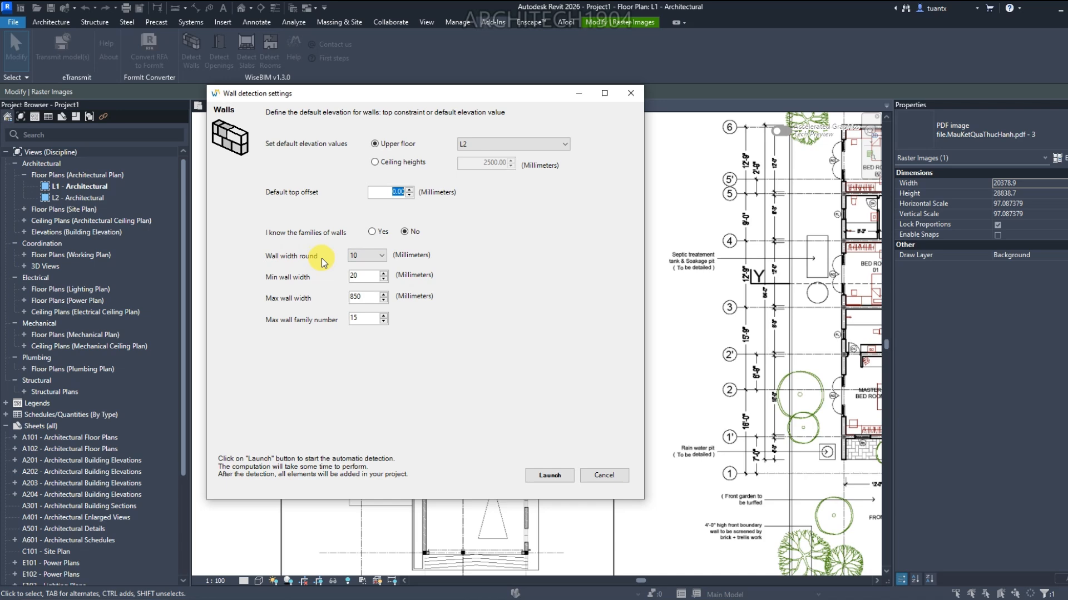
pyautogui.moveTo(389, 94); pyautogui.dragTo(430, 87)
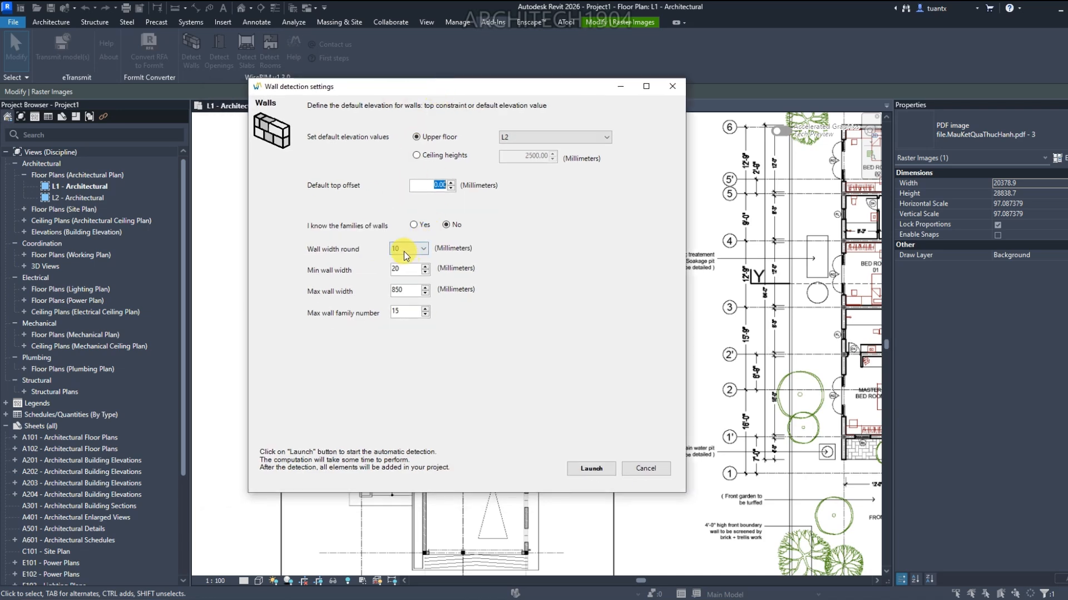
pyautogui.moveTo(428, 87); pyautogui.dragTo(625, 68)
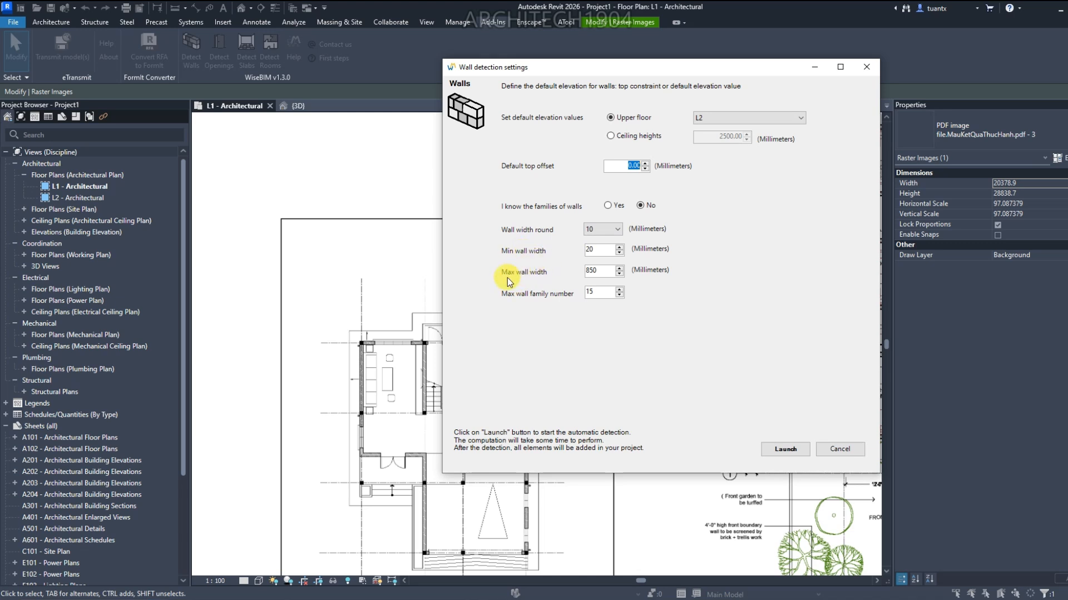
# Uncover the floor plan behind the wall detection settings and set the minimum wall width to 100 mm
pyautogui.moveTo(535, 69); pyautogui.dragTo(615, 46)
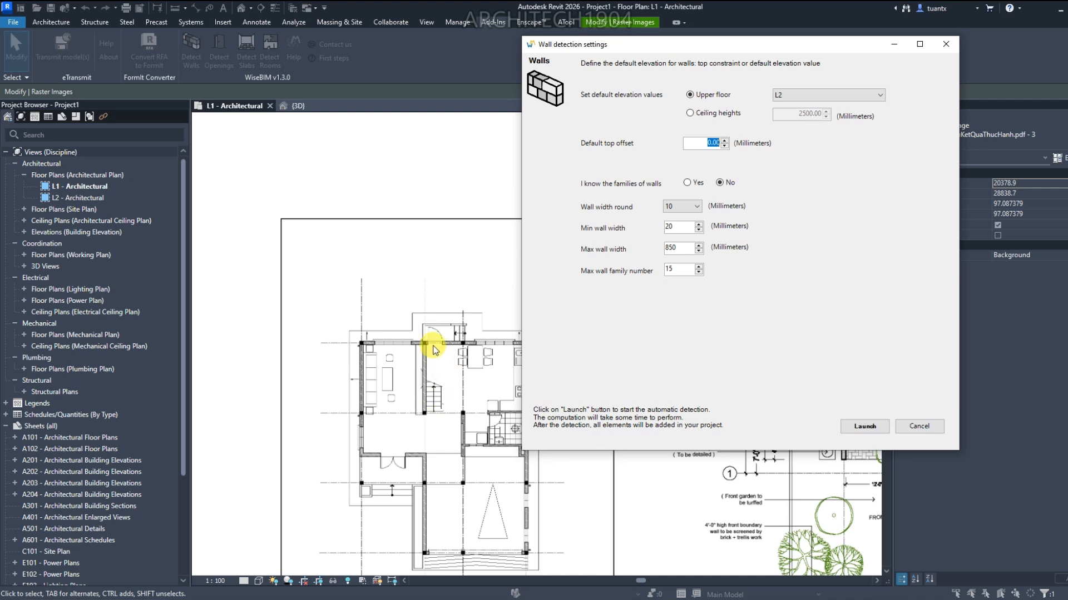
pyautogui.doubleClick(670, 227)
pyautogui.write('100')
# Set the maximum wall width to 400 mm and the maximum wall family number to 2
pyautogui.click(690, 249)
pyautogui.doubleClick(685, 248)
pyautogui.write('860')
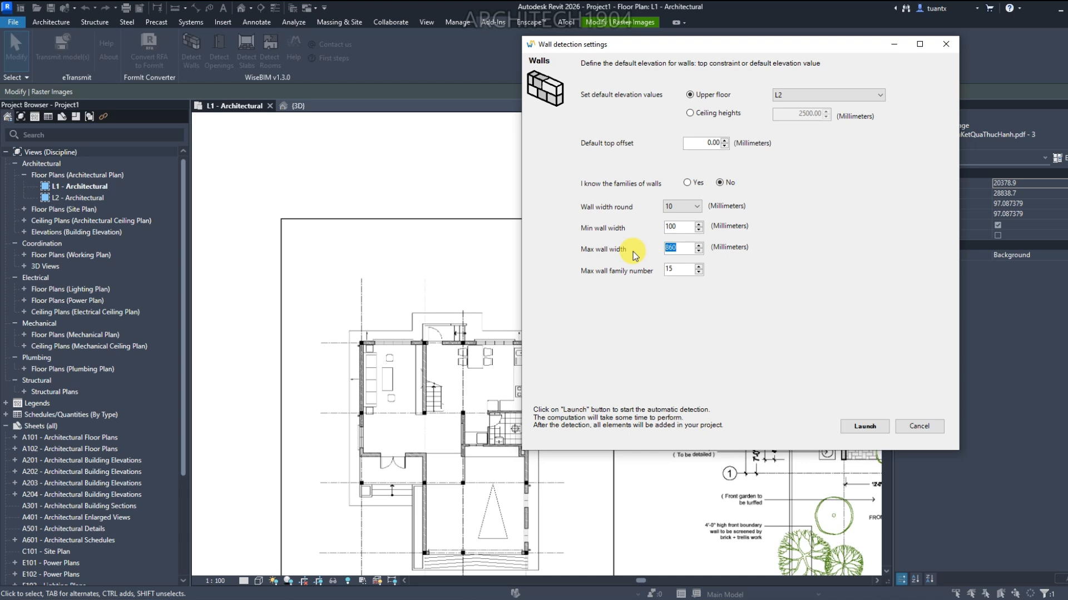
pyautogui.write('200')
pyautogui.click(678, 226)
pyautogui.moveTo(682, 247); pyautogui.dragTo(656, 251)
pyautogui.moveTo(678, 226); pyautogui.dragTo(650, 252)
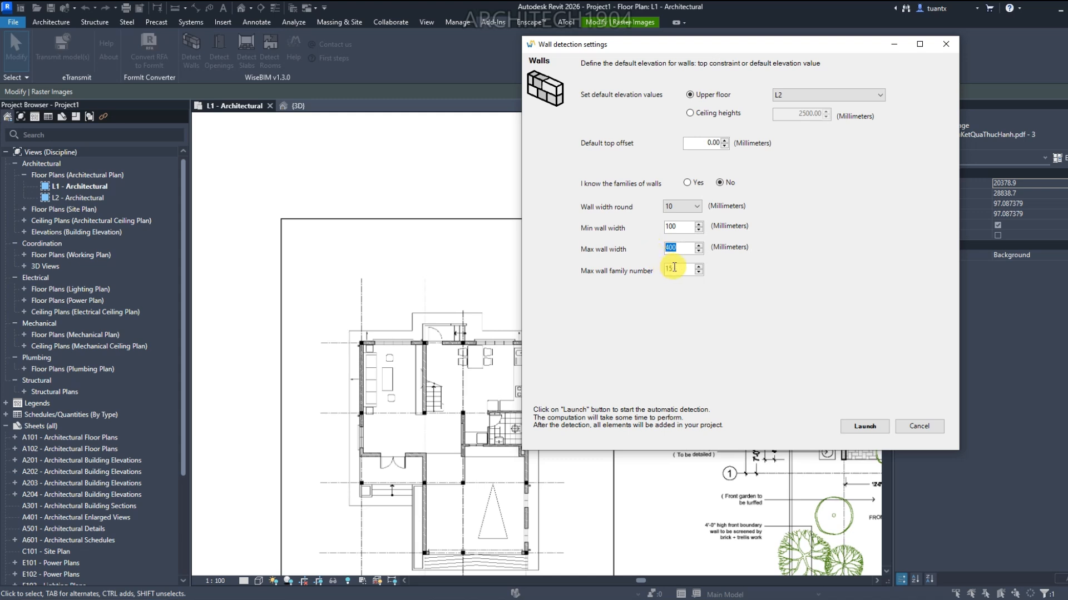
pyautogui.moveTo(674, 269); pyautogui.dragTo(652, 272)
pyautogui.write('2')
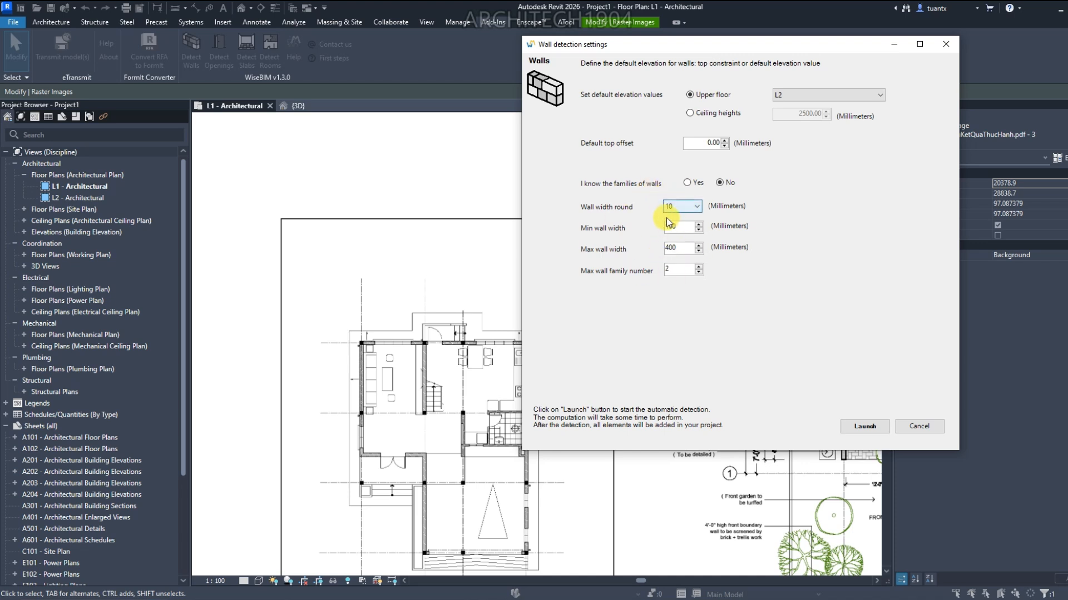
# Switch wall detection to known wall families and examine the list of wall widths and their matching family types
pyautogui.click(688, 185)
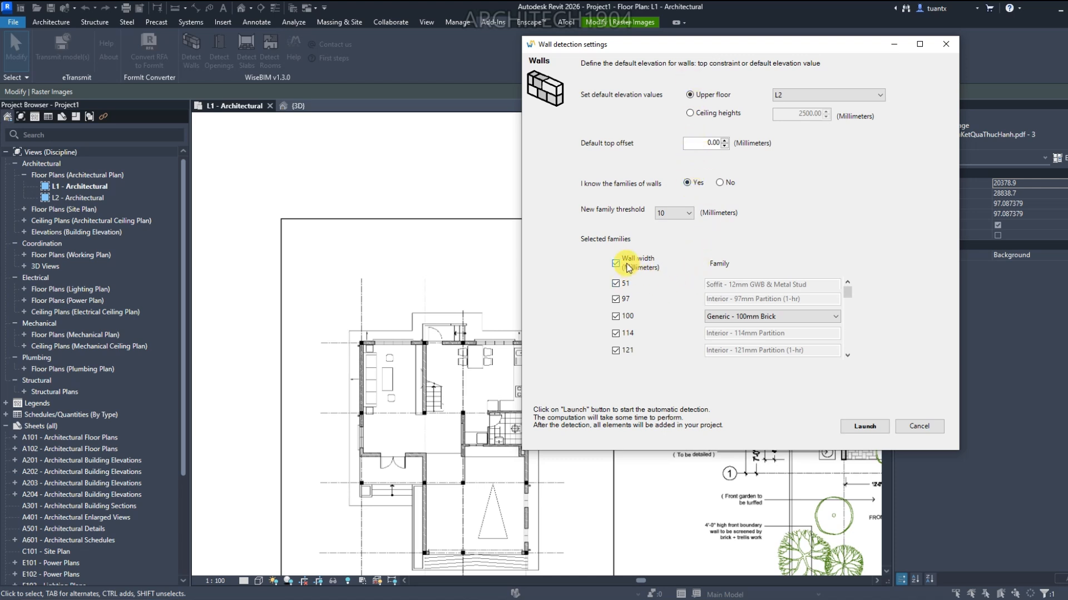
pyautogui.scroll(-3, 632, 293)
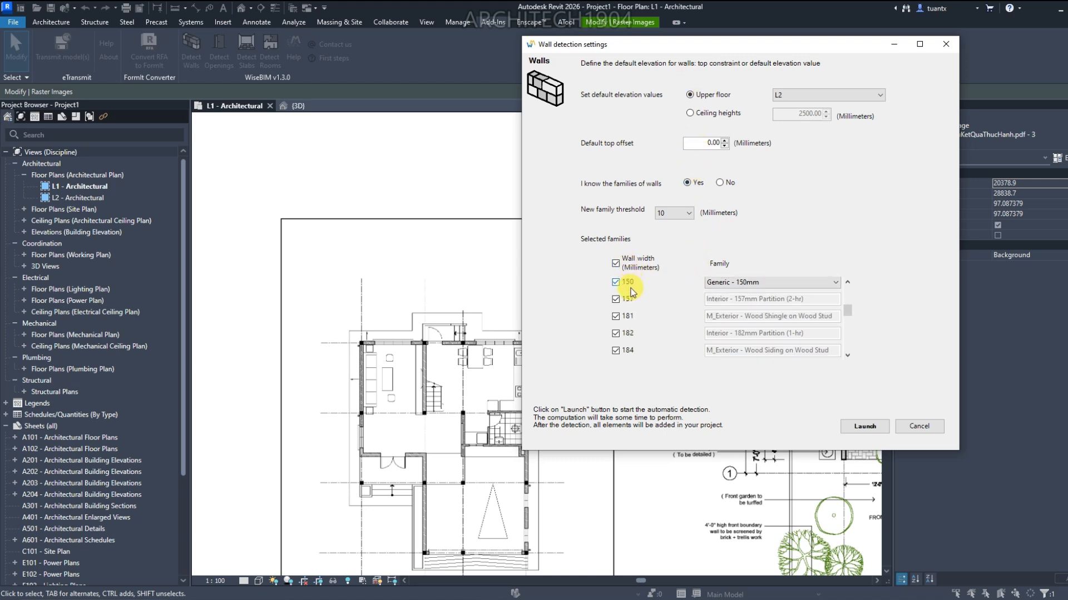
pyautogui.scroll(-3, 632, 293)
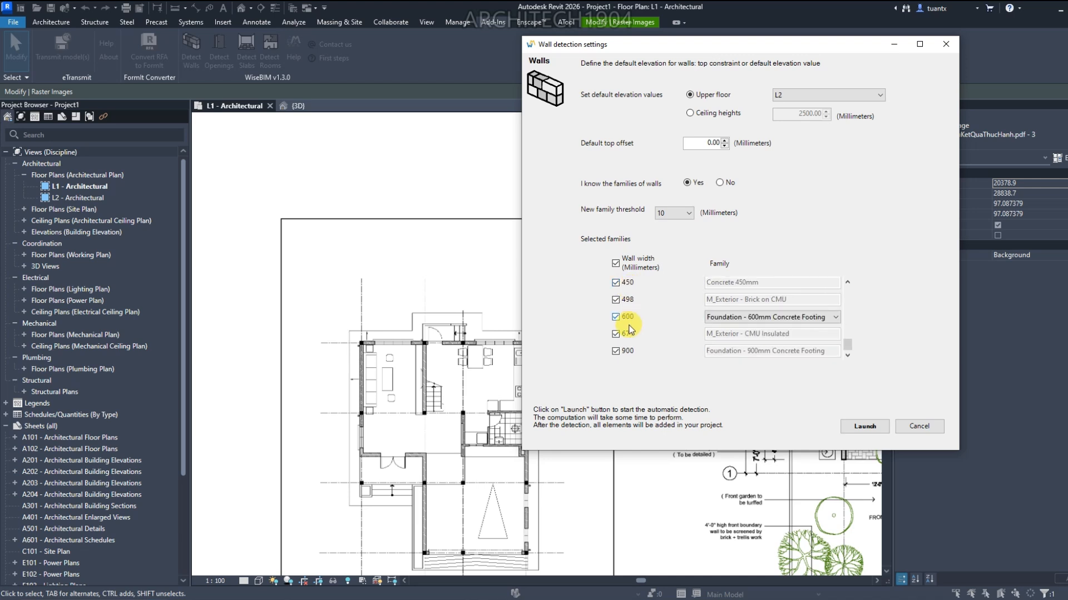
pyautogui.scroll(6, 627, 350)
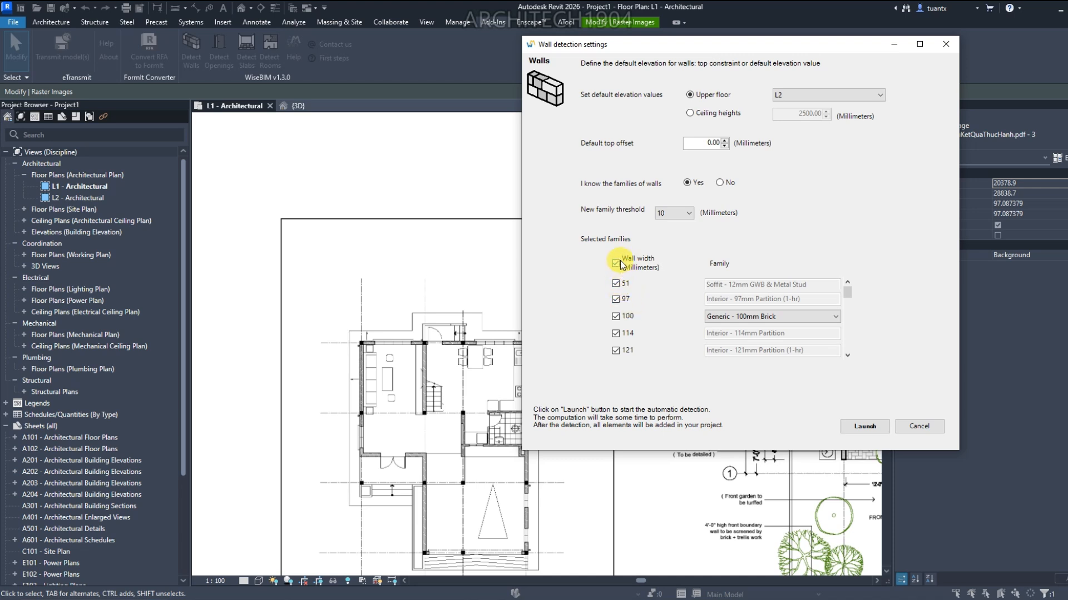
pyautogui.scroll(-2, 641, 305)
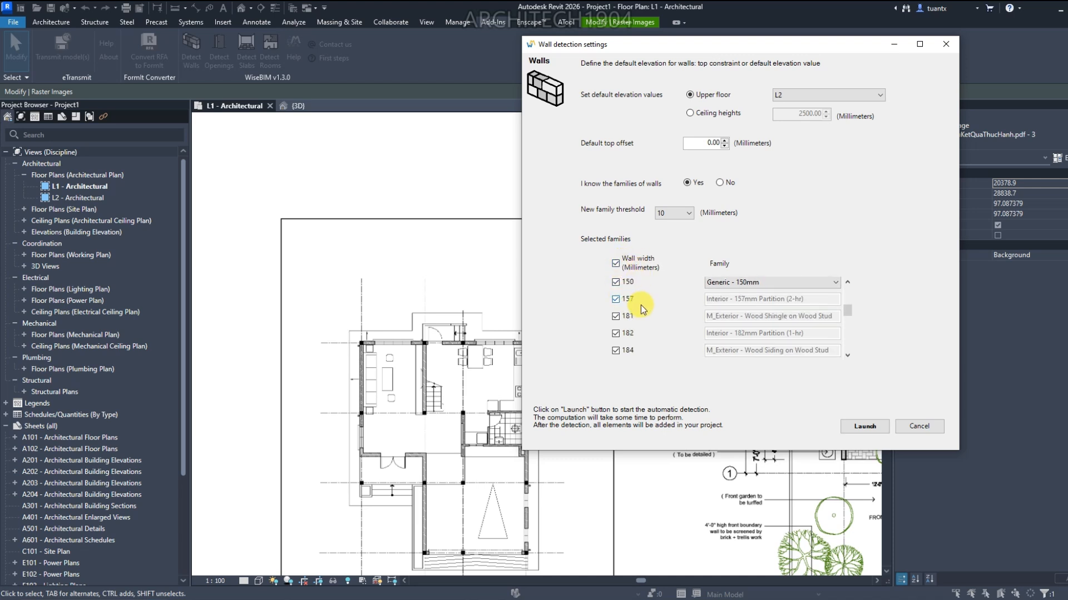
pyautogui.scroll(2, 636, 306)
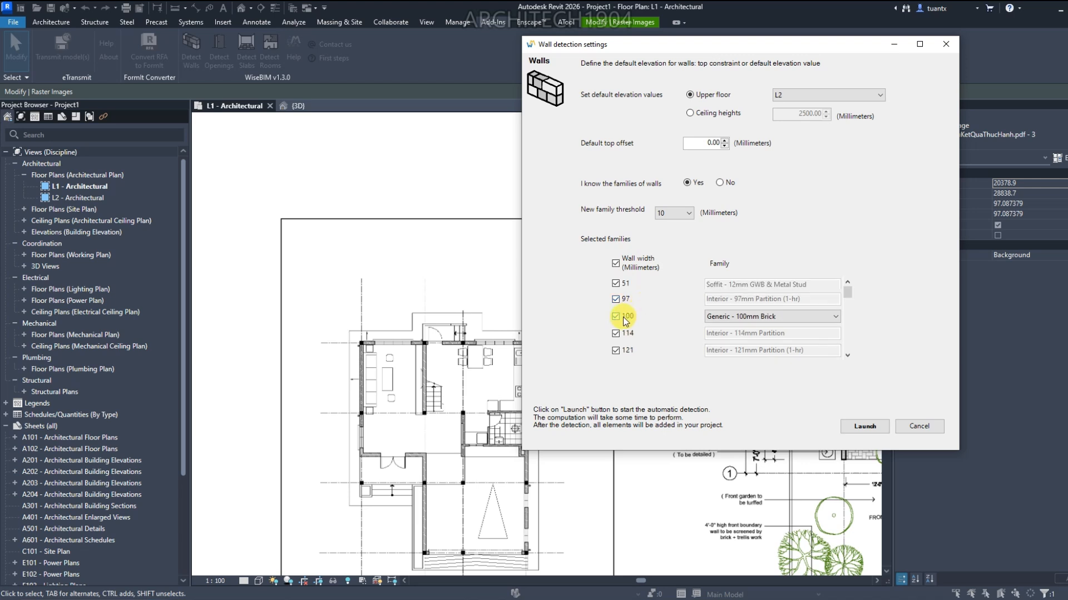
pyautogui.scroll(-4, 628, 327)
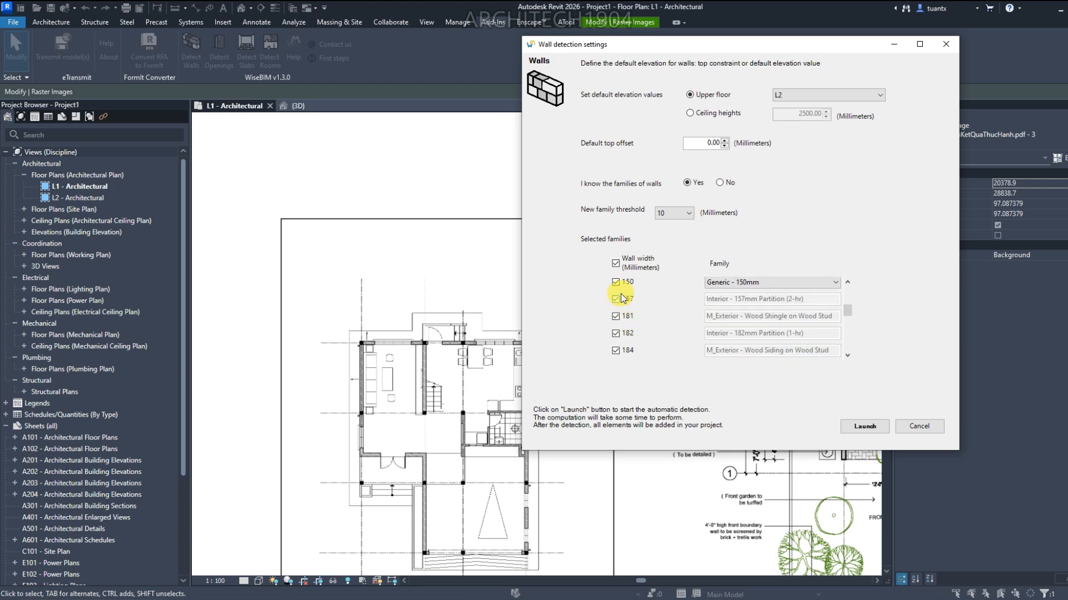
pyautogui.scroll(-2, 620, 294)
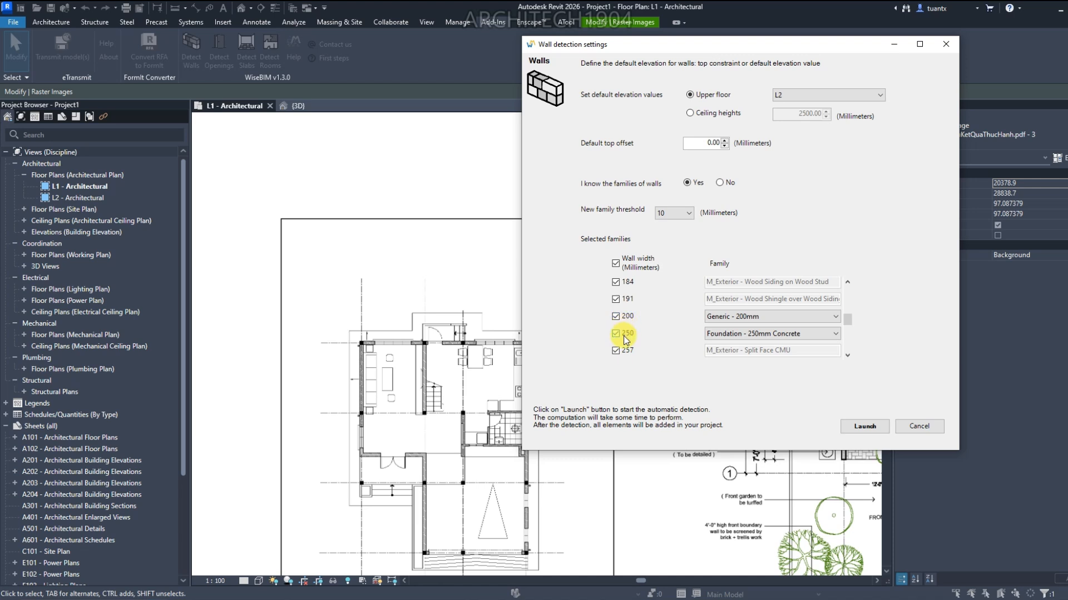
pyautogui.scroll(-2, 625, 339)
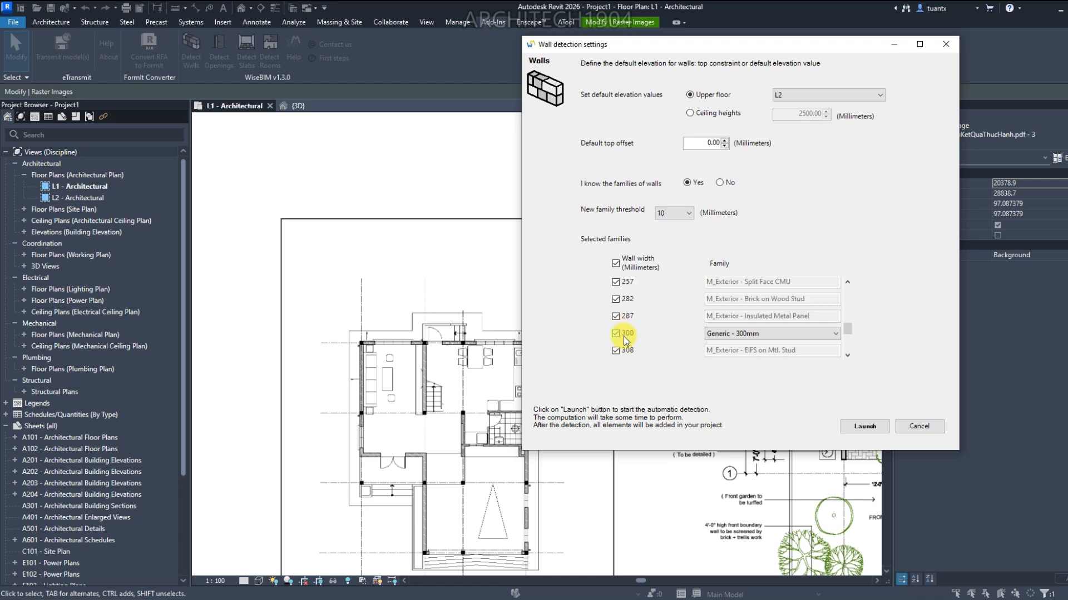
pyautogui.scroll(-4, 627, 336)
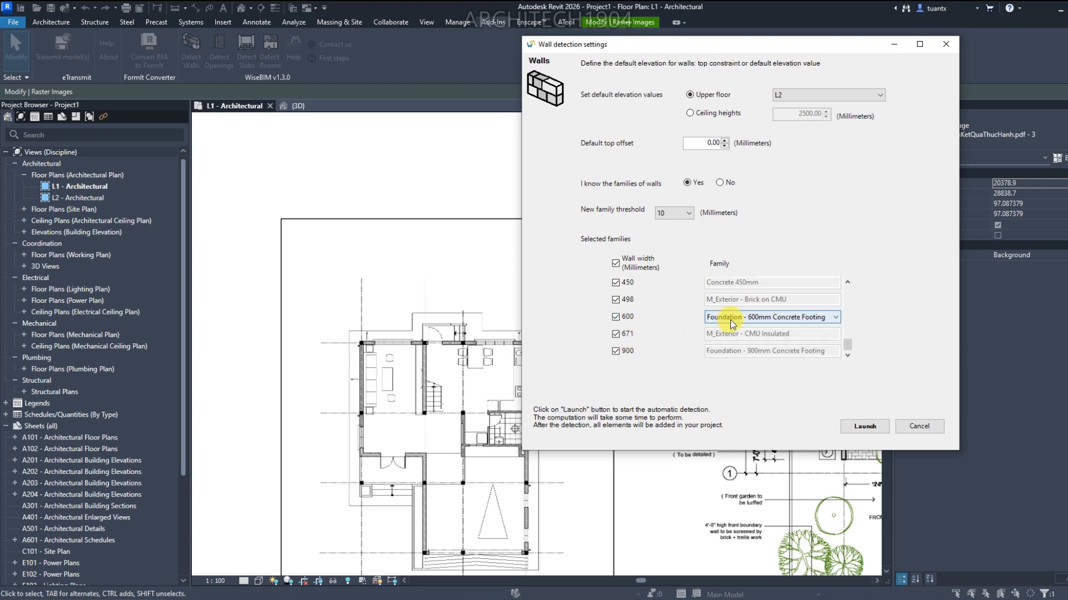
# Assign the Concrete 600mm family to 600 mm walls and Concrete 300mm to 300 mm walls
pyautogui.click(735, 320)
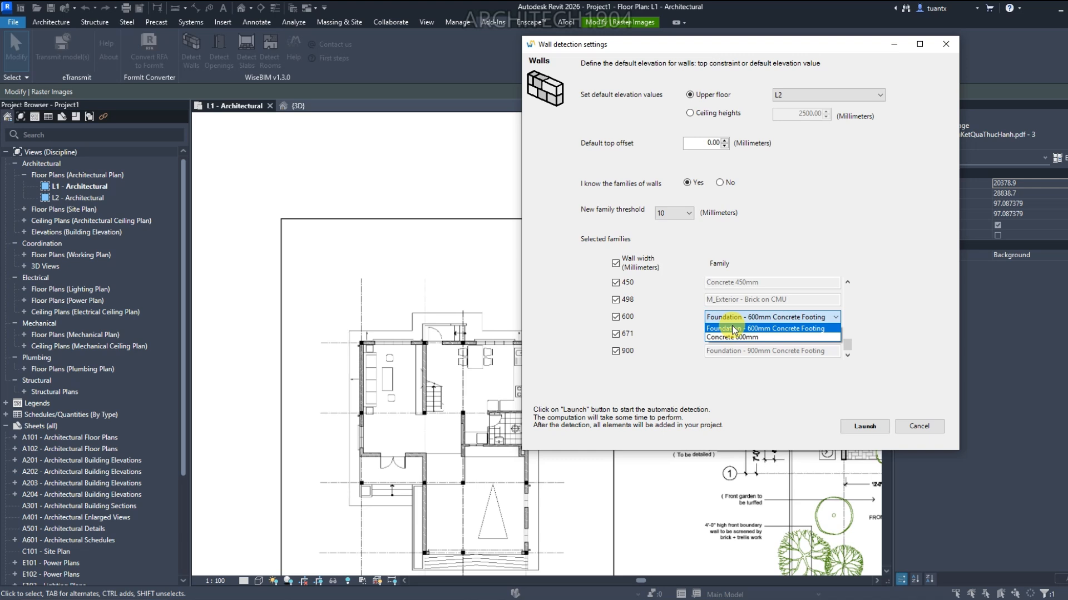
pyautogui.click(726, 337)
pyautogui.click(685, 336)
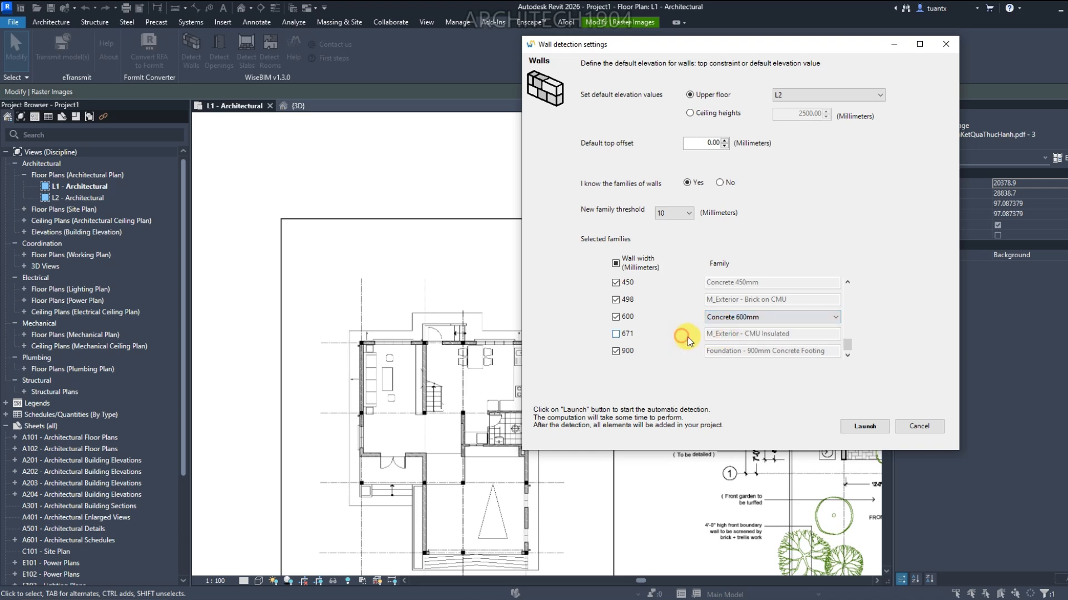
pyautogui.click(616, 334)
pyautogui.scroll(3, 702, 326)
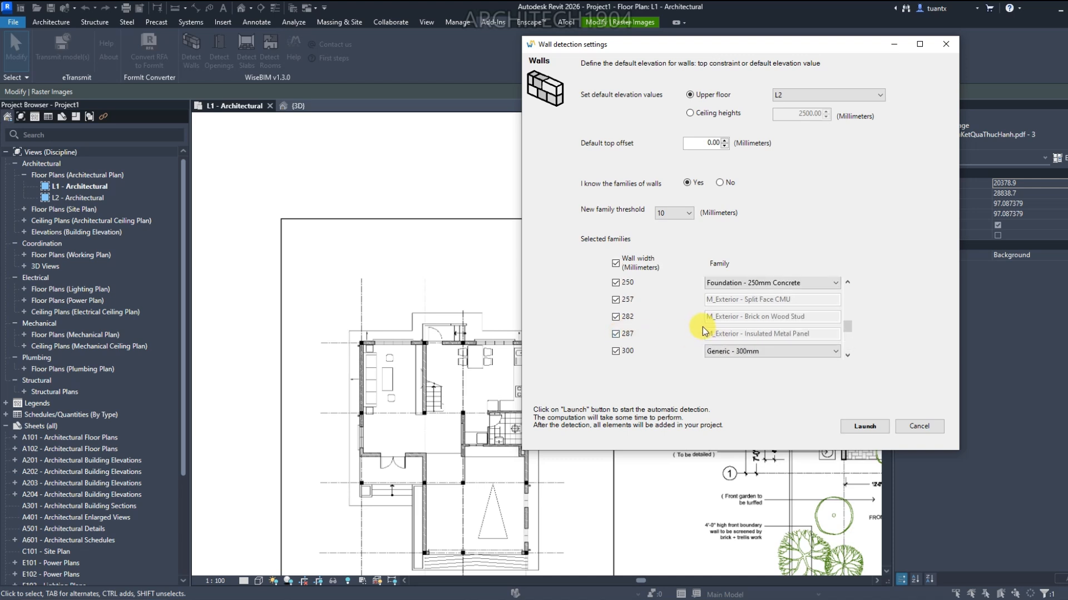
pyautogui.click(720, 351)
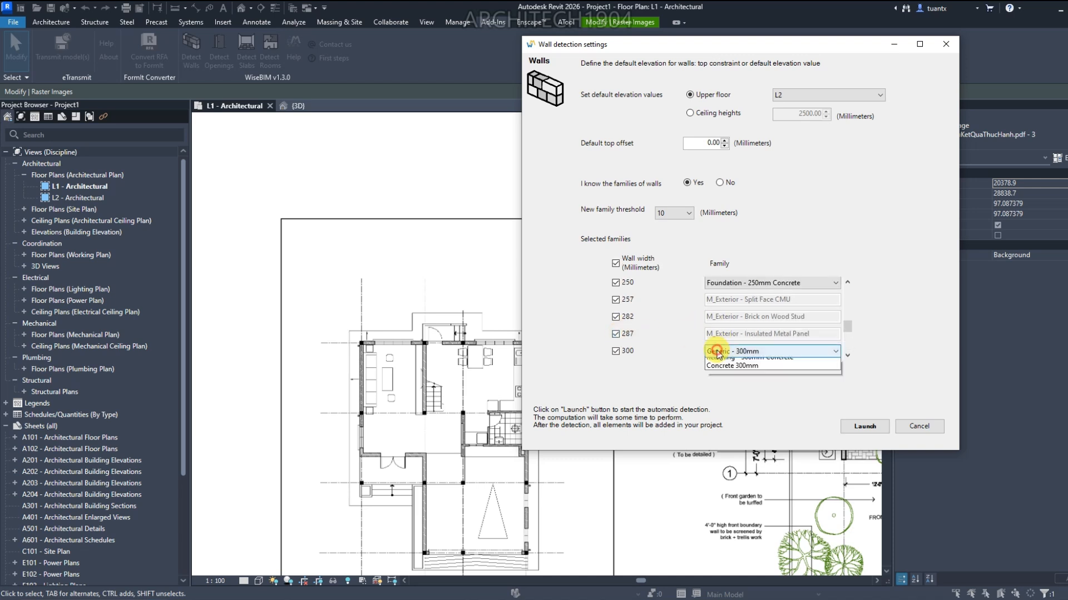
pyautogui.click(729, 397)
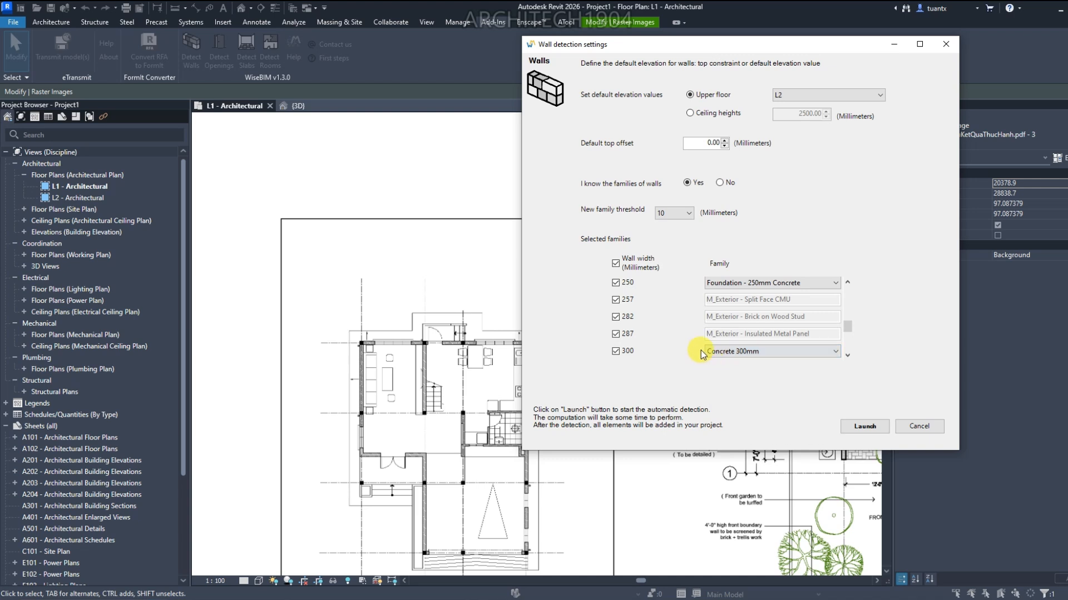
# Assign the Concrete 250mm family to 250 mm walls and Concrete 200mm to 200 mm walls
pyautogui.scroll(1, 862, 321)
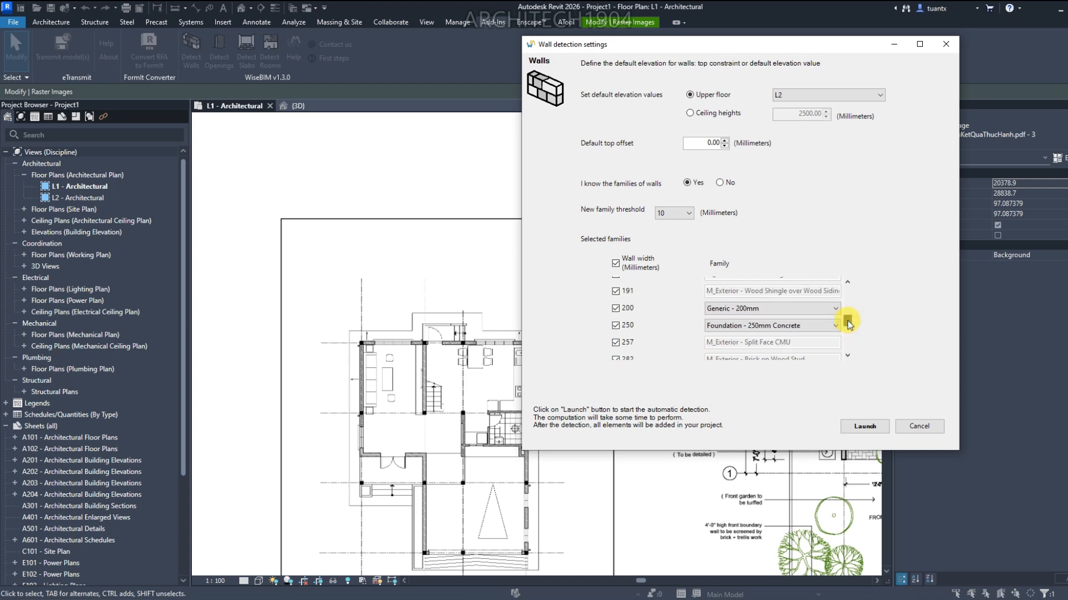
pyautogui.click(768, 326)
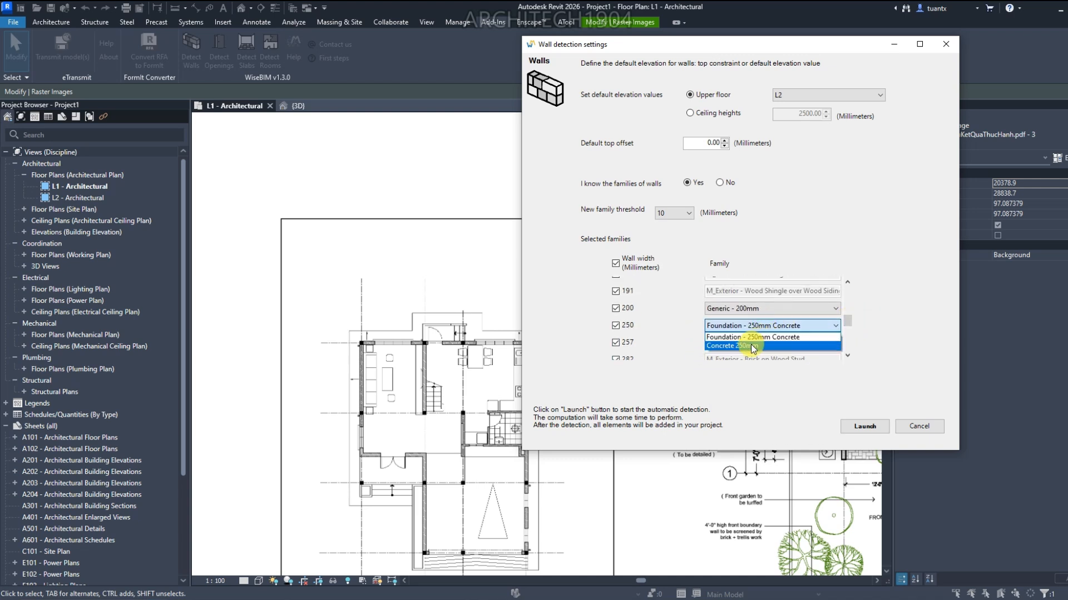
pyautogui.click(753, 347)
pyautogui.click(750, 309)
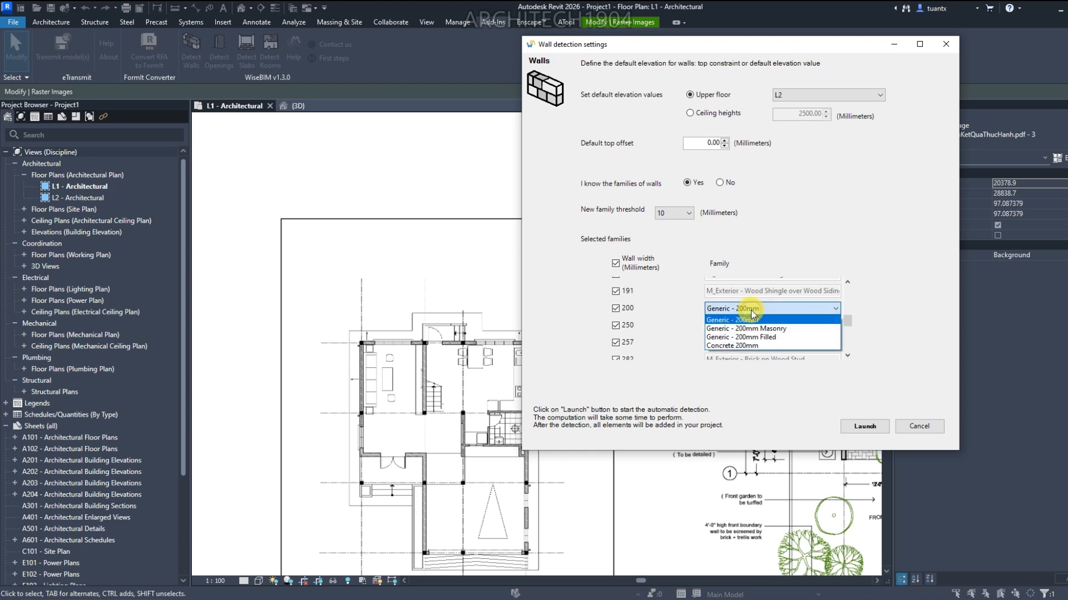
pyautogui.click(748, 347)
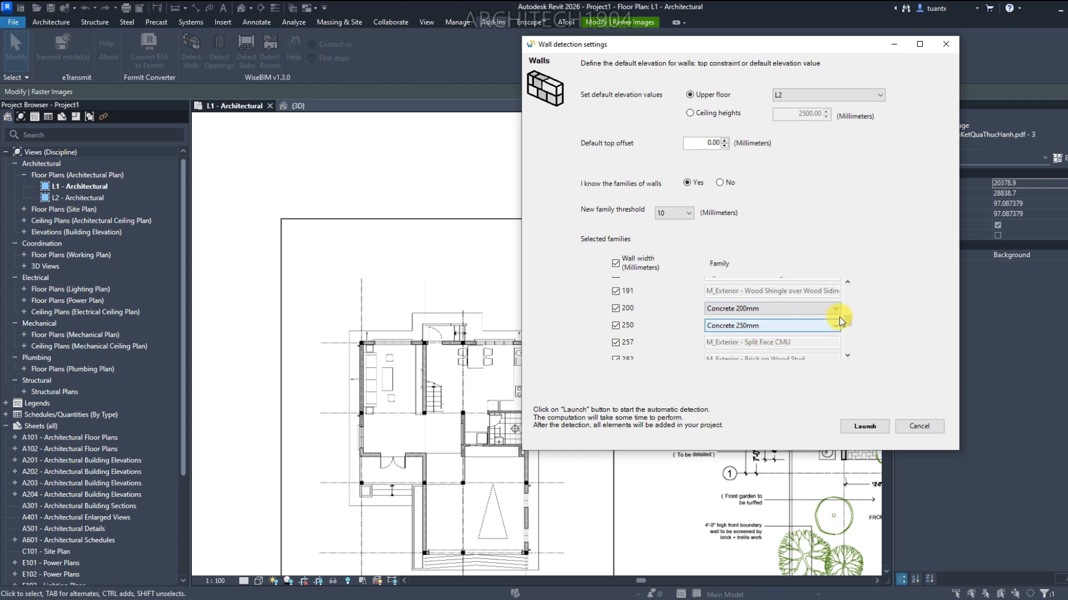
# Assign the Generic - 150mm Masonry family to the 150 mm walls
pyautogui.scroll(1, 847, 321)
pyautogui.moveTo(847, 322); pyautogui.dragTo(850, 303)
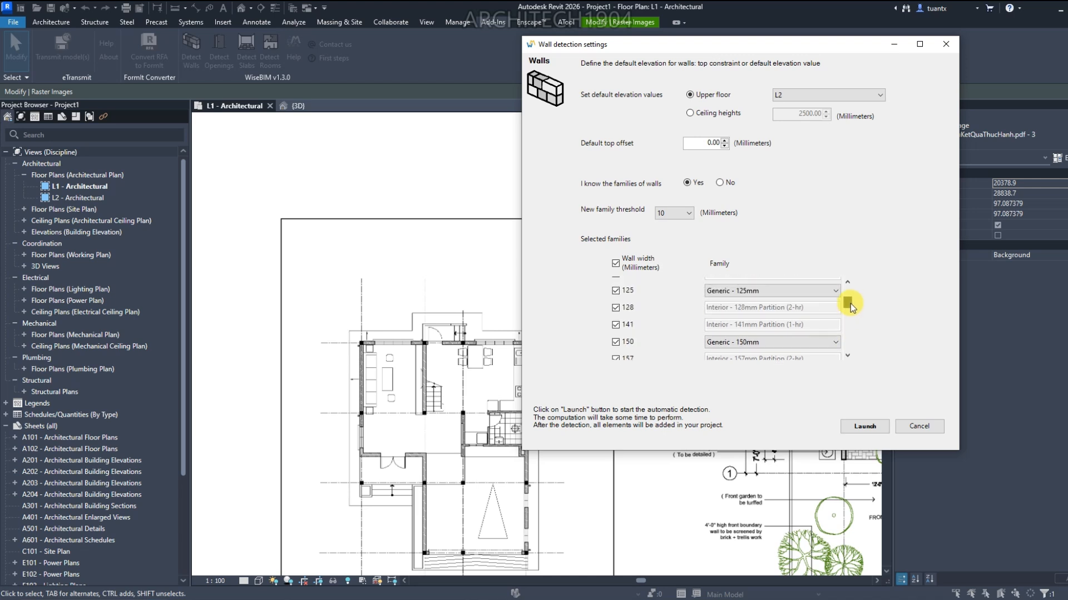
pyautogui.click(723, 342)
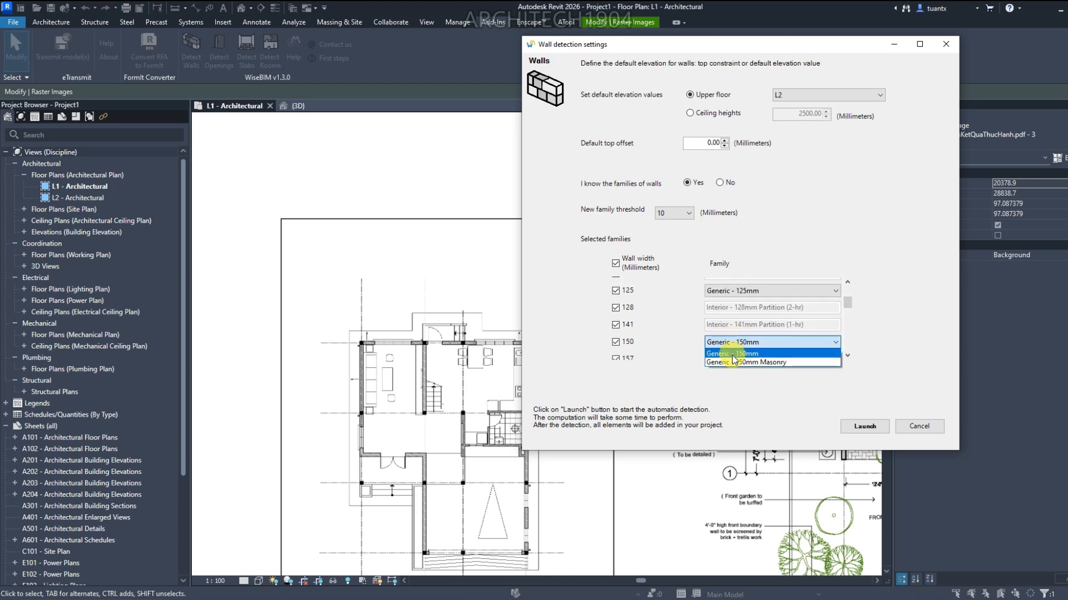
pyautogui.click(733, 359)
pyautogui.click(738, 342)
pyautogui.click(729, 362)
# Assign an interior partition family to the 125 mm walls and keep Generic - 100mm Brick for the 100 mm walls
pyautogui.click(742, 302)
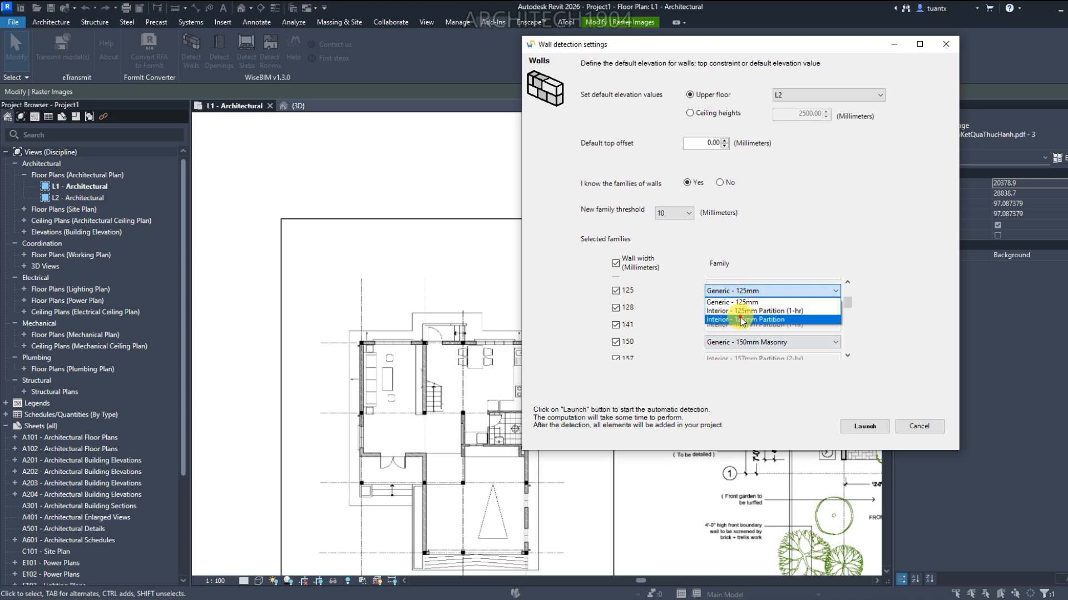
pyautogui.click(745, 313)
pyautogui.scroll(3, 849, 299)
pyautogui.click(764, 313)
pyautogui.click(748, 320)
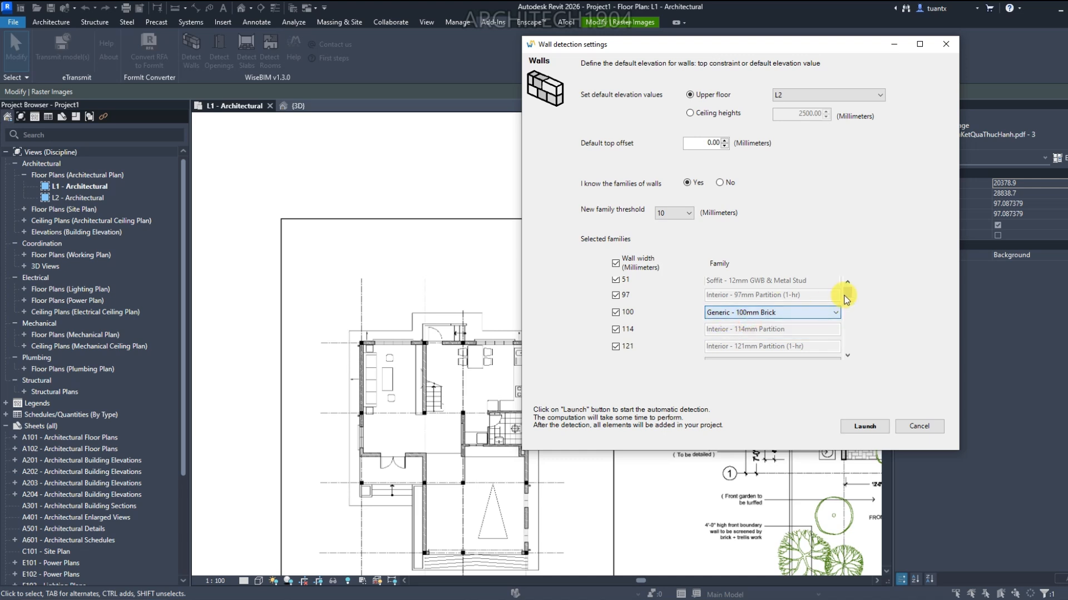
pyautogui.scroll(1, 846, 295)
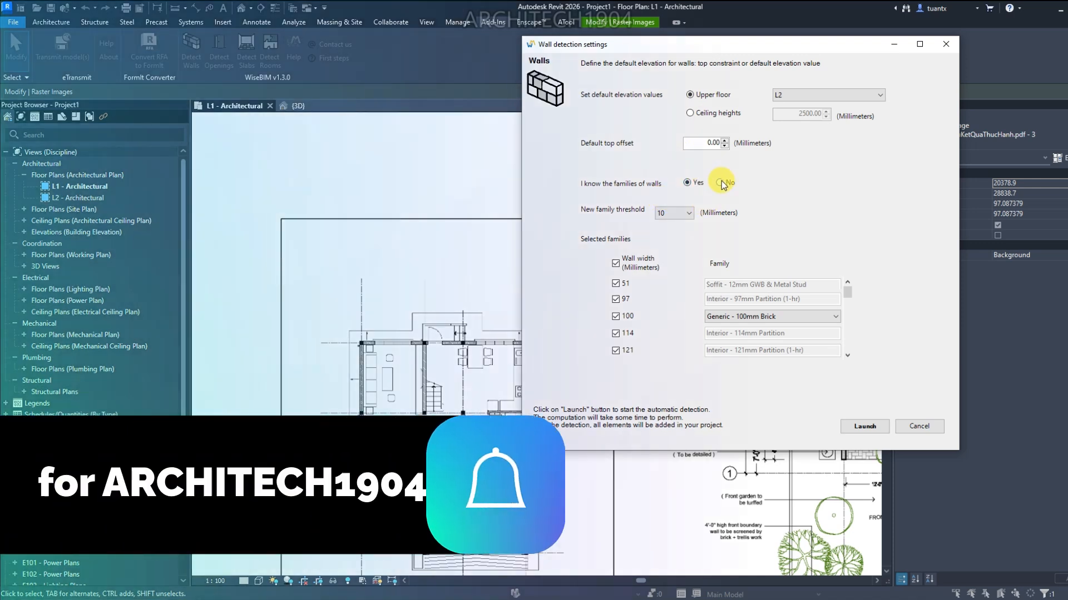
# Set the wall families back to not known, launch the automatic wall detection, and close its summary
pyautogui.click(720, 183)
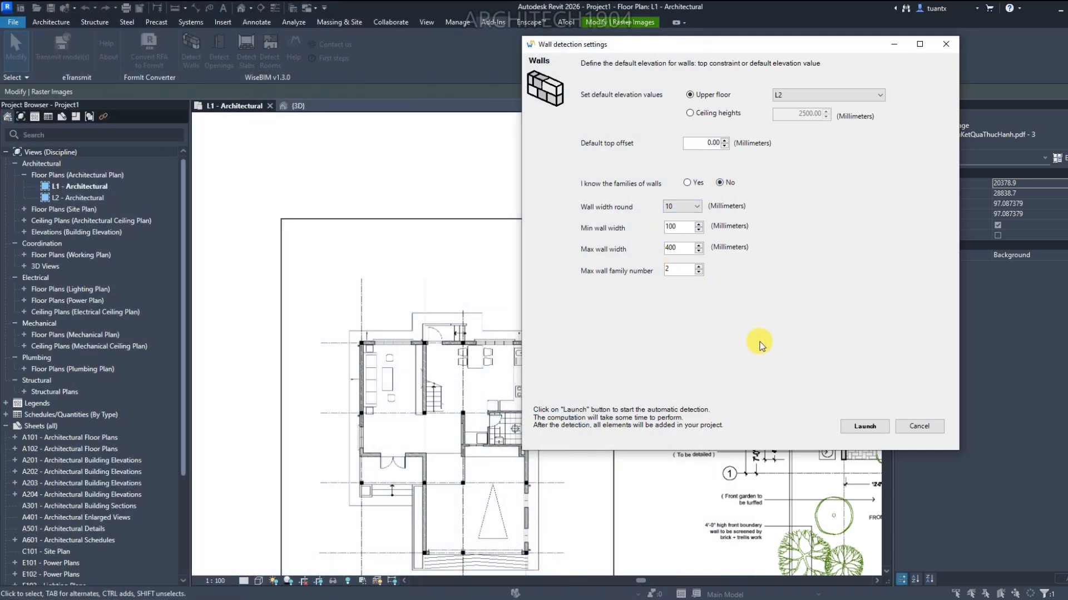
pyautogui.click(865, 426)
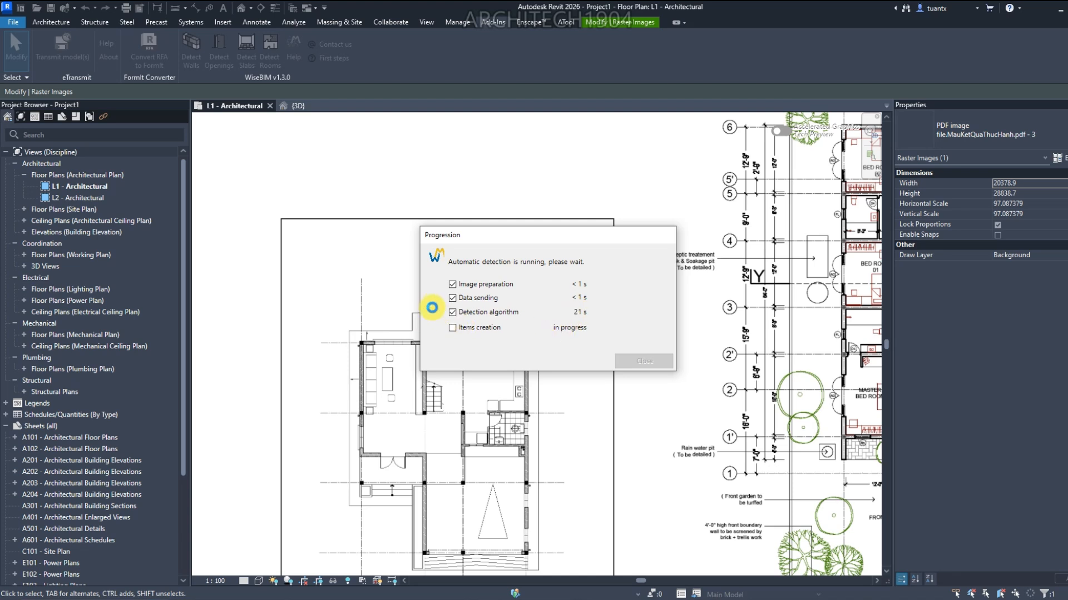
pyautogui.moveTo(595, 177); pyautogui.dragTo(556, 99)
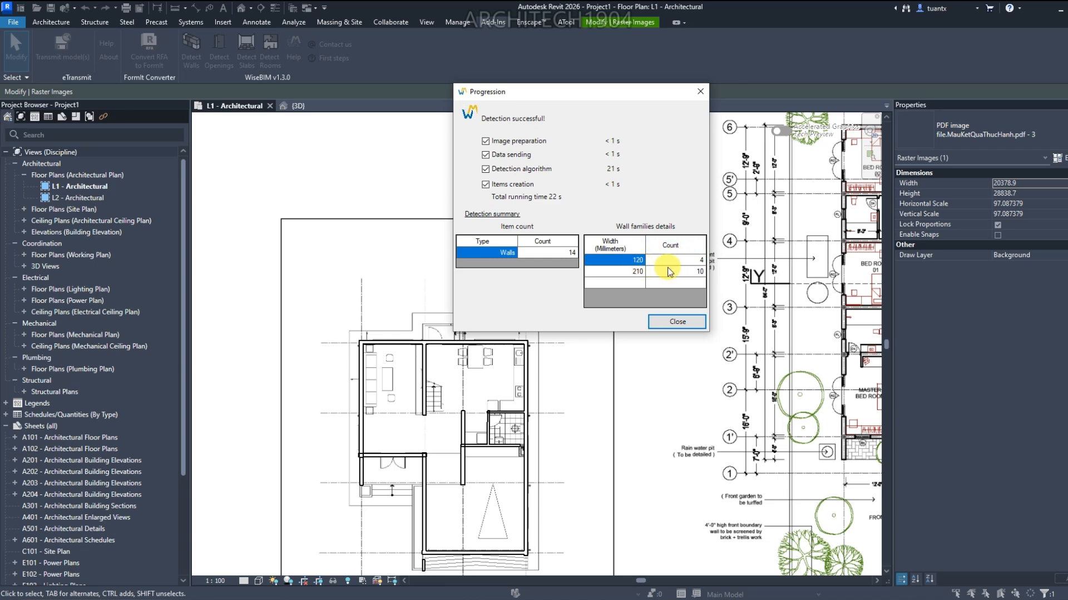
pyautogui.click(675, 322)
# Set the L1 floor plan's visual style to Consistent Colors and dismiss the save reminder without saving
pyautogui.scroll(-3, 600, 328)
pyautogui.moveTo(433, 451); pyautogui.dragTo(429, 305, button='middle')
pyautogui.scroll(4, 429, 314)
pyautogui.moveTo(385, 484); pyautogui.dragTo(324, 575, button='middle')
pyautogui.scroll(1, 450, 327)
pyautogui.moveTo(450, 327); pyautogui.dragTo(424, 371, button='middle')
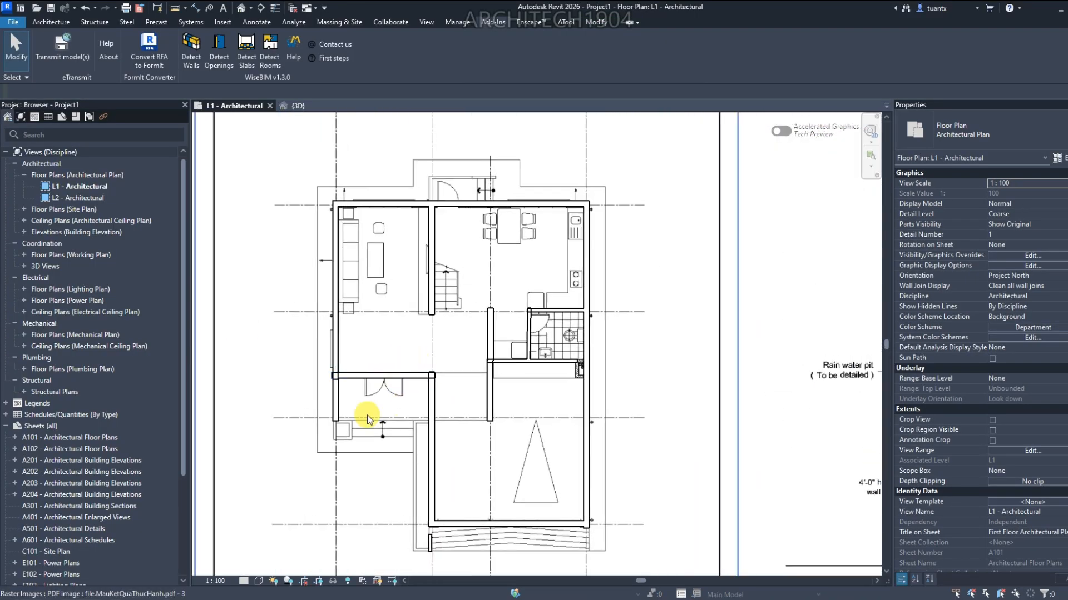
pyautogui.click(258, 582)
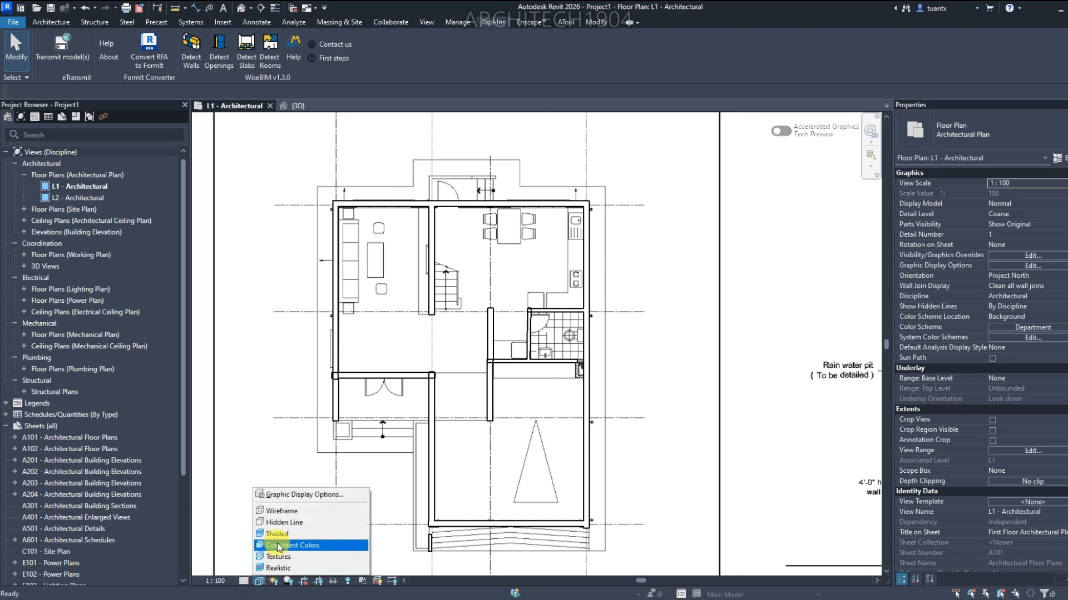
pyautogui.click(279, 546)
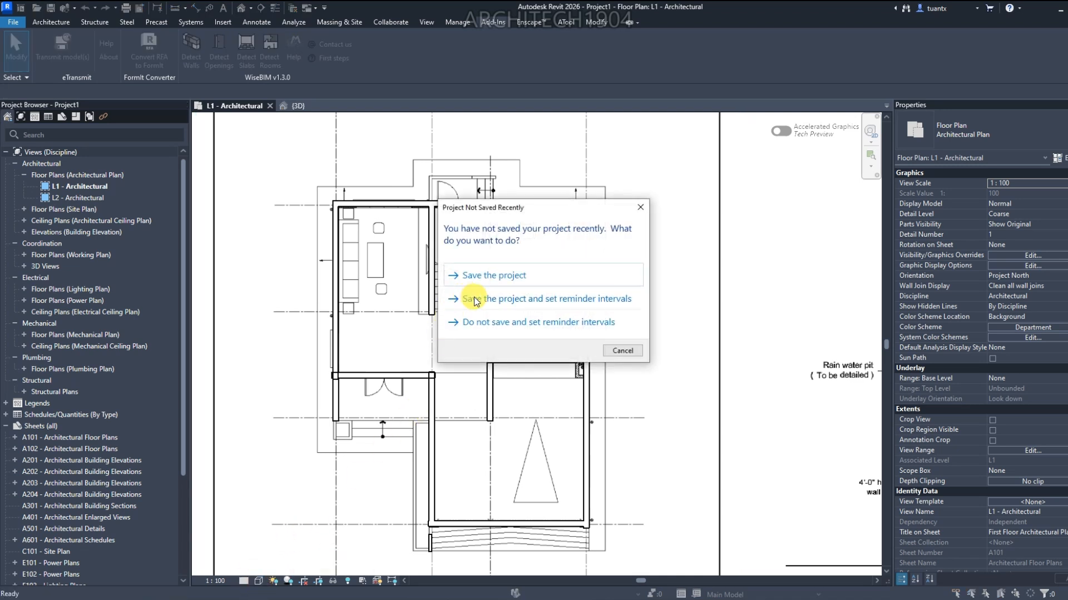
pyautogui.click(641, 208)
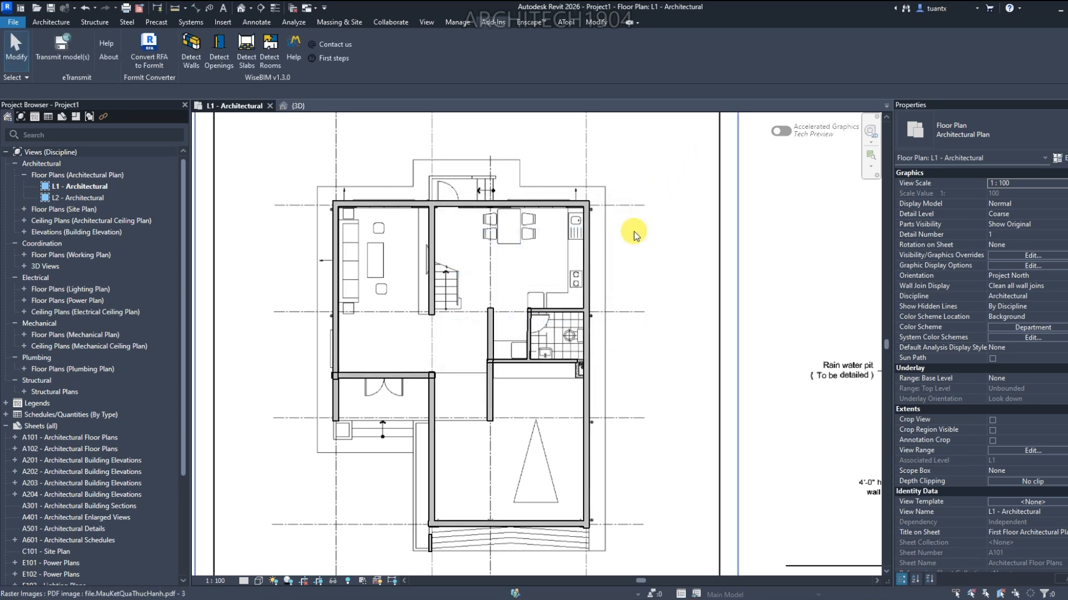
# Set the L1 floor plan's detail level to Medium and inspect the detected walls against the PDF
pyautogui.click(243, 581)
pyautogui.click(262, 556)
pyautogui.scroll(3, 334, 411)
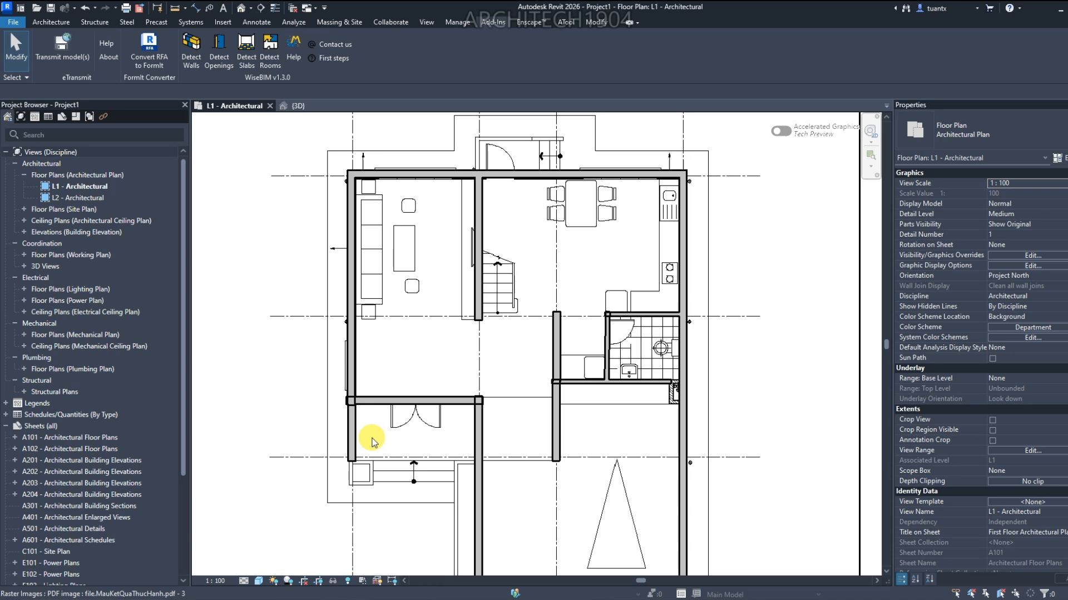
pyautogui.scroll(3, 490, 242)
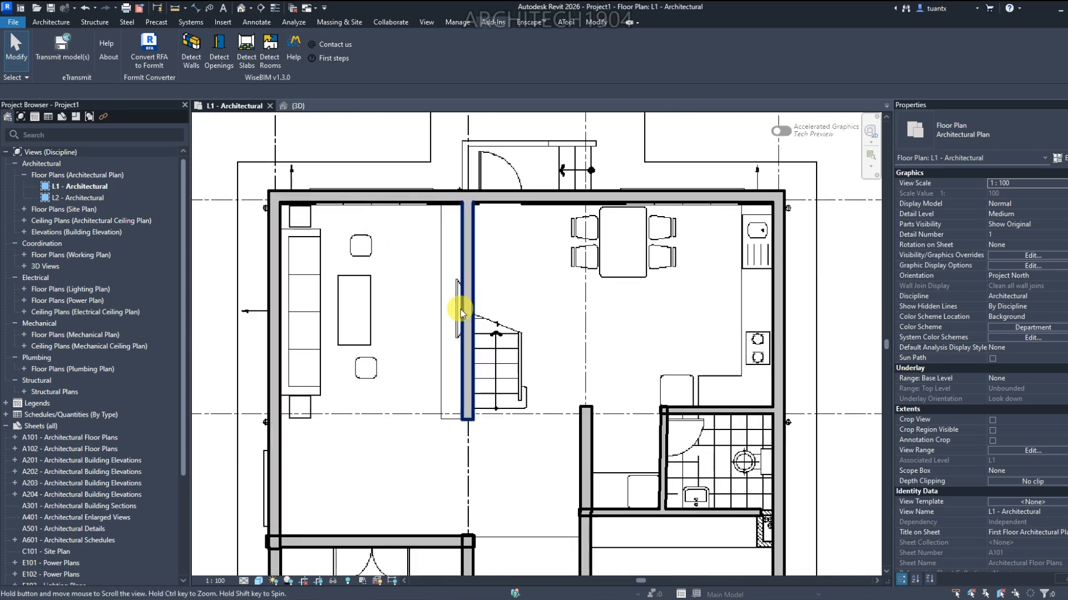
# Inspect the detected walls in the 3D view
pyautogui.click(297, 106)
pyautogui.scroll(-3, 488, 352)
pyautogui.scroll(5, 519, 393)
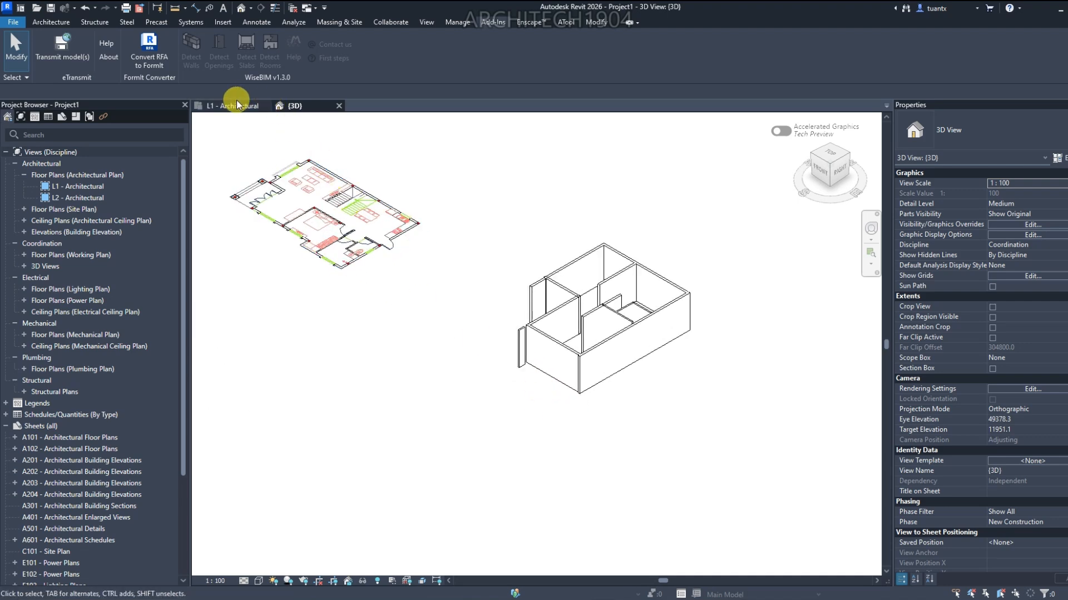
# In the L1 floor plan, delete the short stray wall piece below the garage's lower-left corner
pyautogui.click(237, 105)
pyautogui.scroll(-3, 488, 267)
pyautogui.scroll(4, 519, 353)
pyautogui.moveTo(519, 353); pyautogui.dragTo(504, 281, button='middle')
pyautogui.scroll(2, 443, 427)
pyautogui.moveTo(337, 320); pyautogui.dragTo(471, 454)
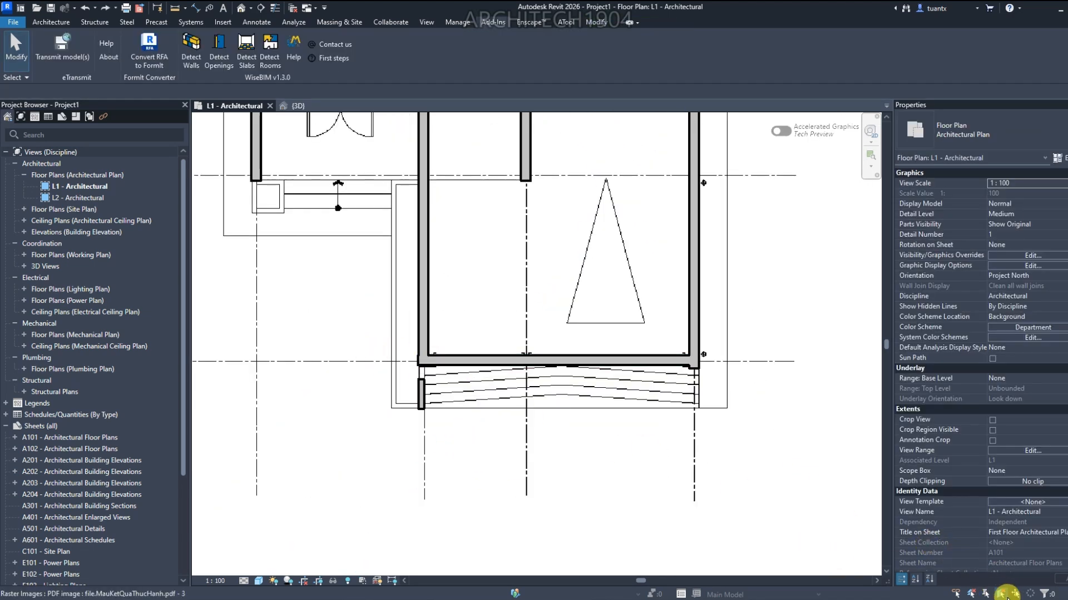
pyautogui.click(421, 401)
pyautogui.scroll(-1, 483, 450)
pyautogui.moveTo(484, 451); pyautogui.dragTo(386, 458, button='middle')
# Trim the garage's left wall and the horizontal wall behind the entrance porch to a clean corner
pyautogui.click(531, 436)
pyautogui.scroll(-1, 536, 432)
pyautogui.moveTo(536, 430); pyautogui.dragTo(587, 549, button='middle')
pyautogui.scroll(2, 568, 346)
pyautogui.moveTo(580, 338); pyautogui.dragTo(574, 296, button='middle')
pyautogui.scroll(-1, 574, 296)
pyautogui.moveTo(570, 381); pyautogui.dragTo(562, 323, button='middle')
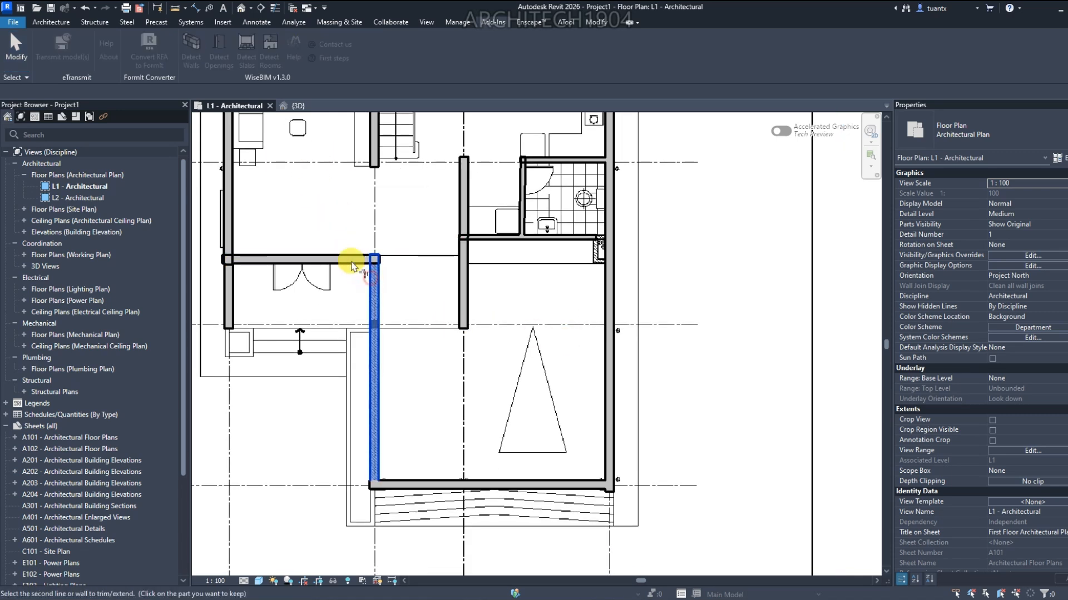
pyautogui.moveTo(341, 262); pyautogui.dragTo(359, 268, button='middle')
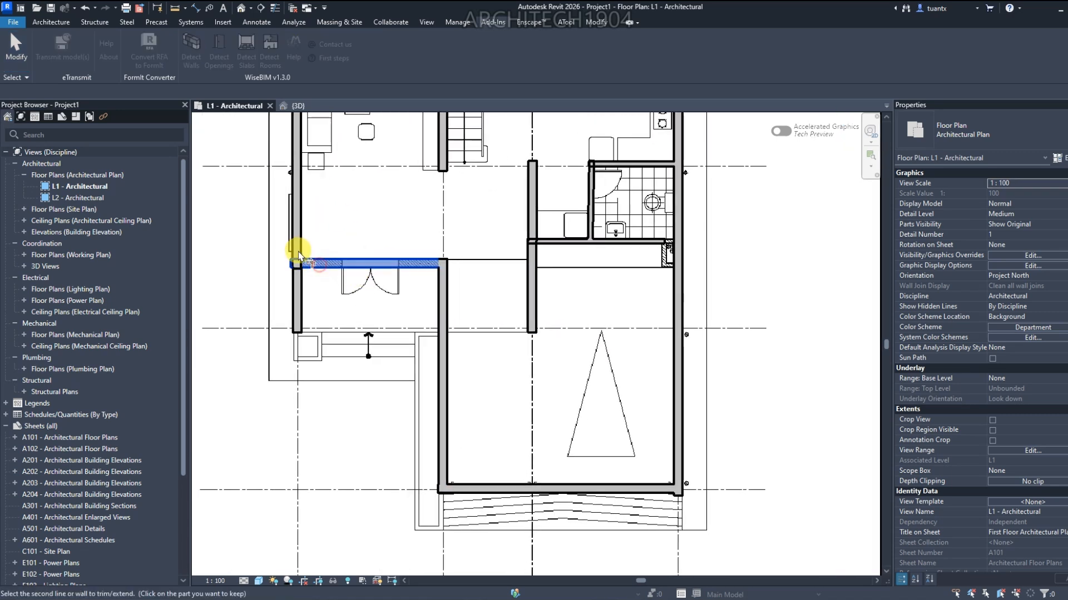
# Trim the garage's front wall to clean corners with the right outer wall and the left garage wall
pyautogui.scroll(-2, 305, 238)
pyautogui.moveTo(305, 239); pyautogui.dragTo(316, 307, button='middle')
pyautogui.scroll(1, 316, 308)
pyautogui.moveTo(317, 137); pyautogui.dragTo(316, 224, button='middle')
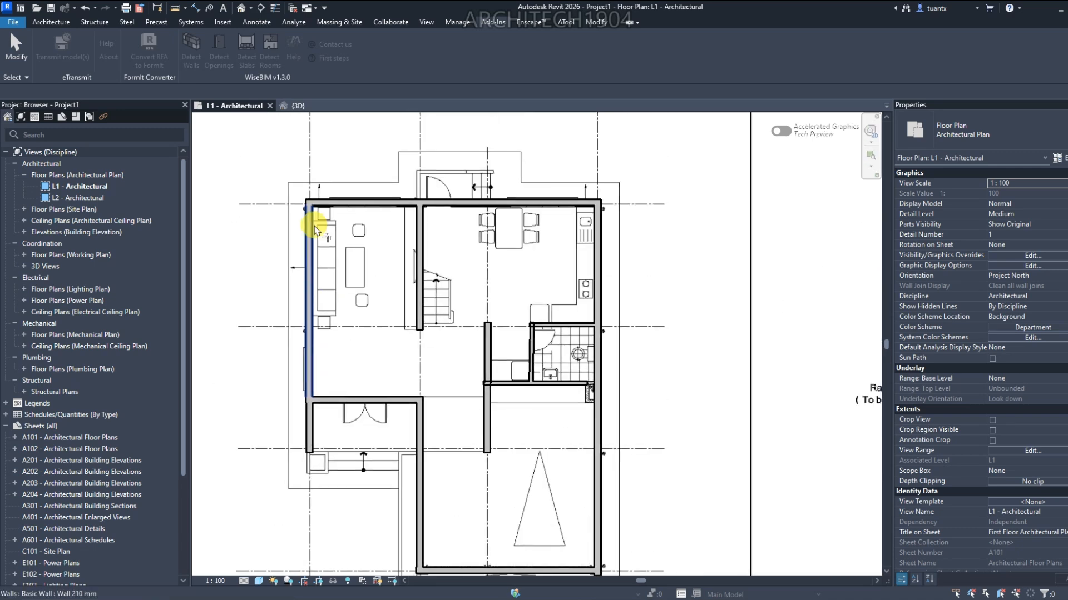
pyautogui.moveTo(581, 436); pyautogui.dragTo(573, 298, button='middle')
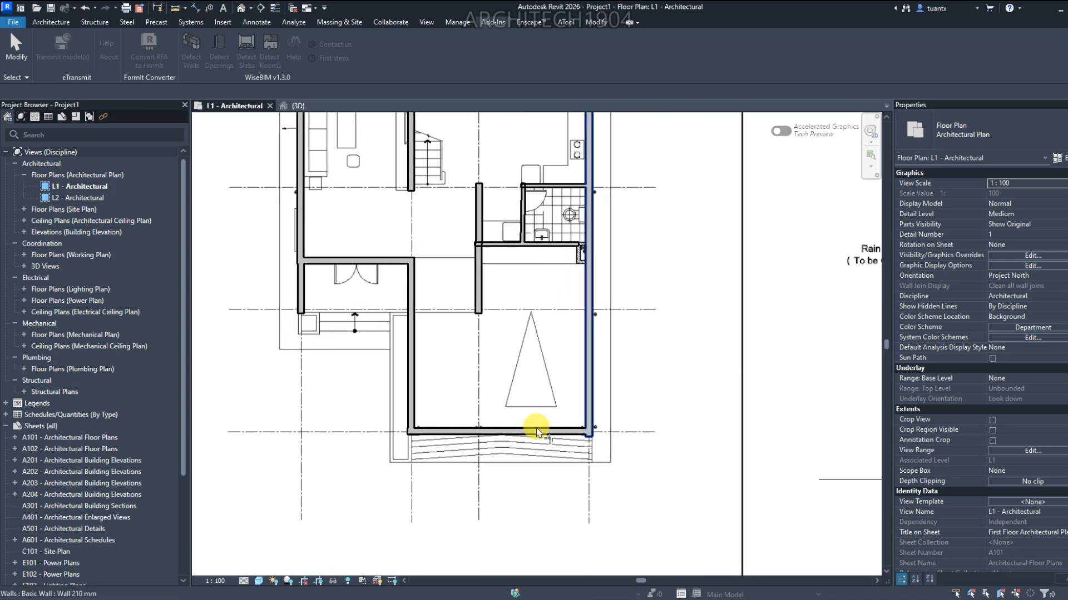
pyautogui.click(540, 431)
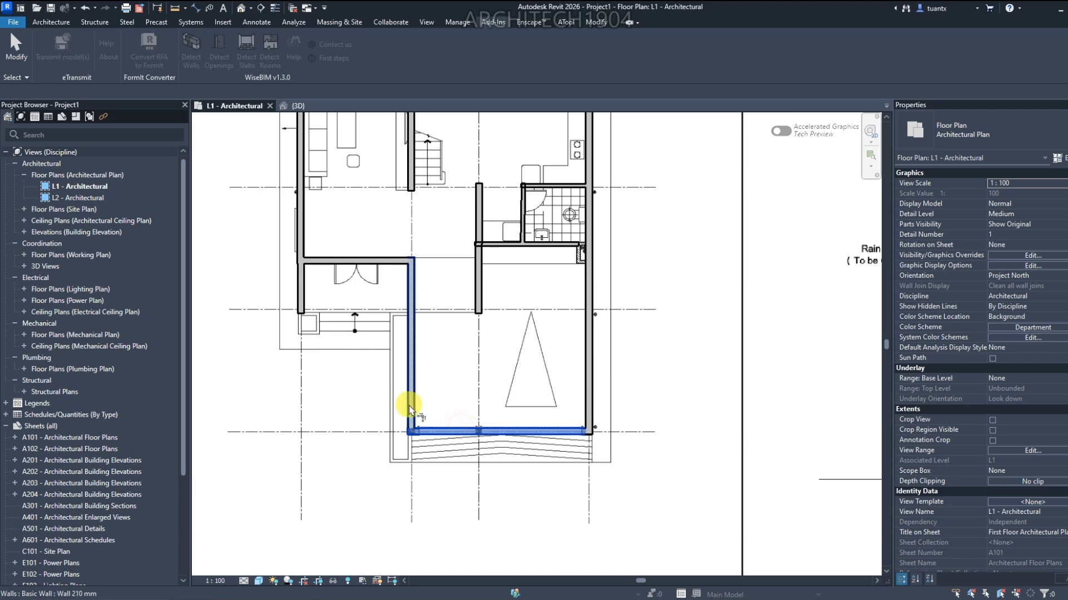
pyautogui.scroll(-3, 417, 378)
pyautogui.scroll(4, 495, 289)
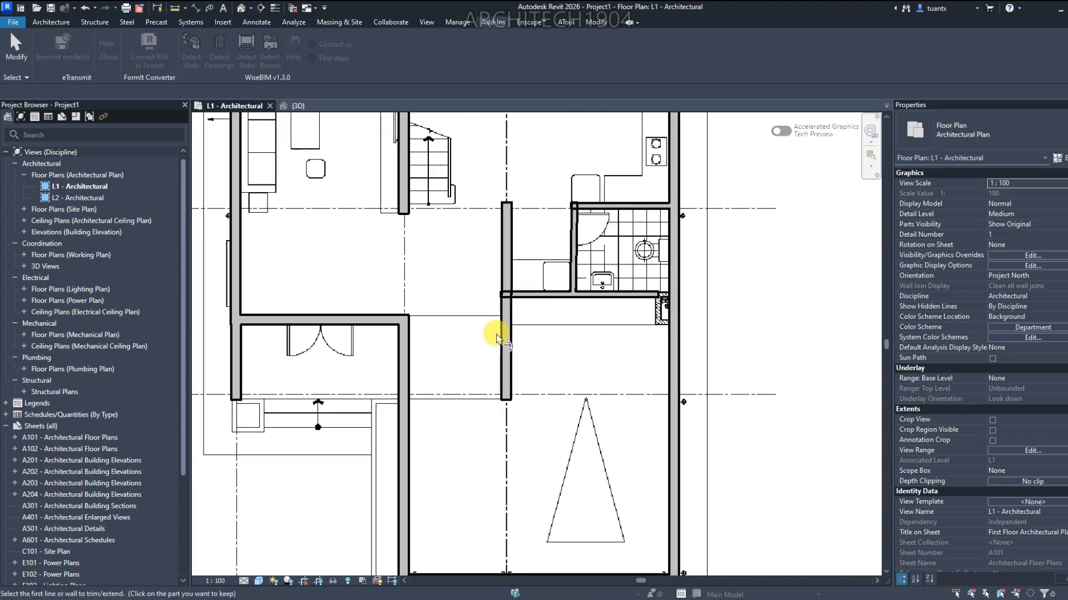
# Delete the lower piece of the central vertical wall and extend the upper piece down to the column on the grid line
pyautogui.click(517, 325)
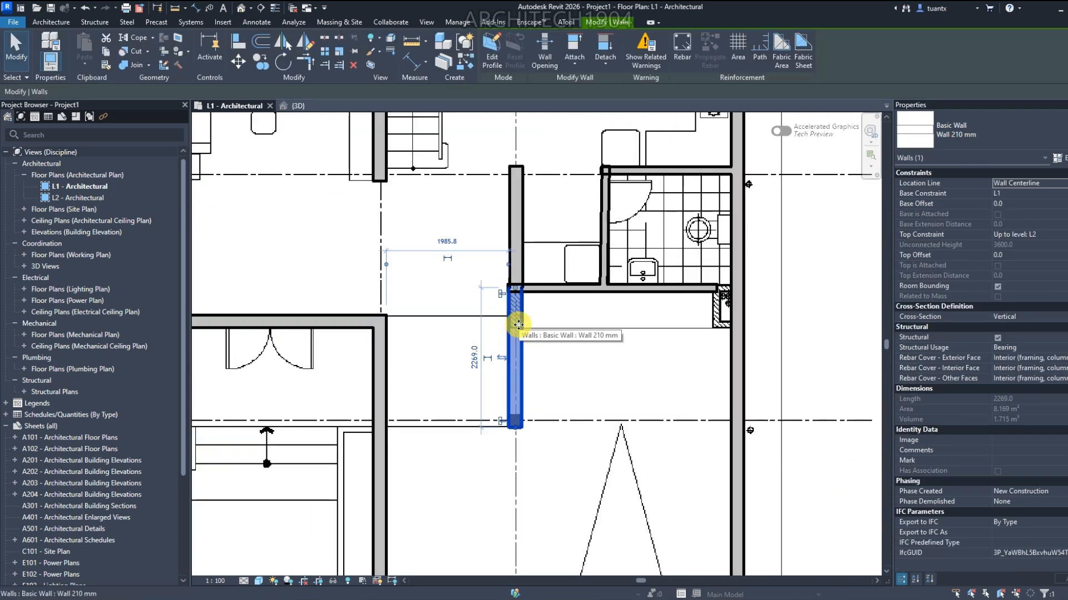
pyautogui.press('Delete')
pyautogui.click(517, 281)
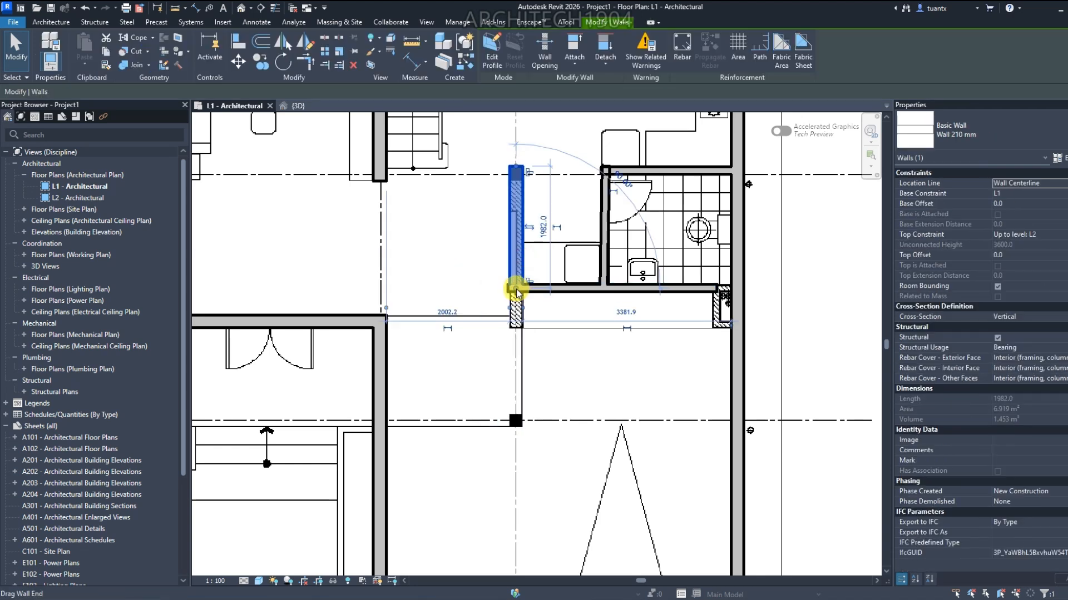
pyautogui.click(516, 428)
pyautogui.moveTo(516, 426); pyautogui.dragTo(515, 424)
pyautogui.moveTo(498, 443); pyautogui.dragTo(491, 494, button='middle')
# Trim the dividing wall below the bathroom to the face of the central vertical wall
pyautogui.click(335, 66)
pyautogui.click(515, 279)
pyautogui.click(530, 340)
pyautogui.scroll(-2, 538, 338)
pyautogui.moveTo(558, 330); pyautogui.dragTo(561, 402, button='middle')
pyautogui.scroll(1, 680, 382)
pyautogui.scroll(3, 551, 323)
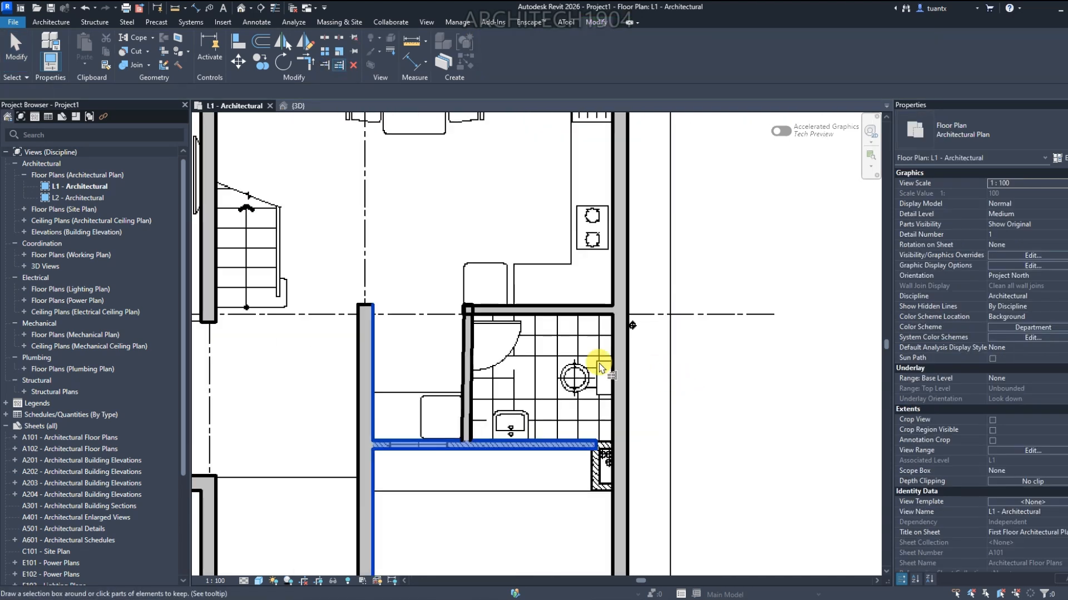
pyautogui.press('Escape')
pyautogui.press('Escape')
# Straighten the bathroom's left dividing wall to vertical and trim it to a corner with the bathroom's upper wall
pyautogui.click(470, 312)
pyautogui.moveTo(468, 300); pyautogui.dragTo(468, 309)
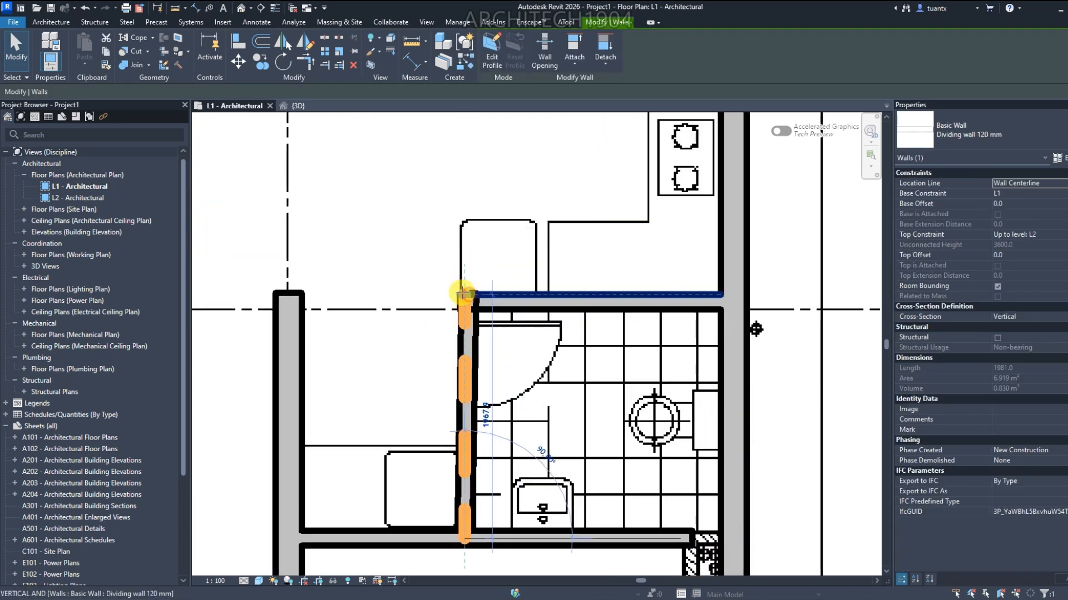
pyautogui.scroll(-1, 466, 328)
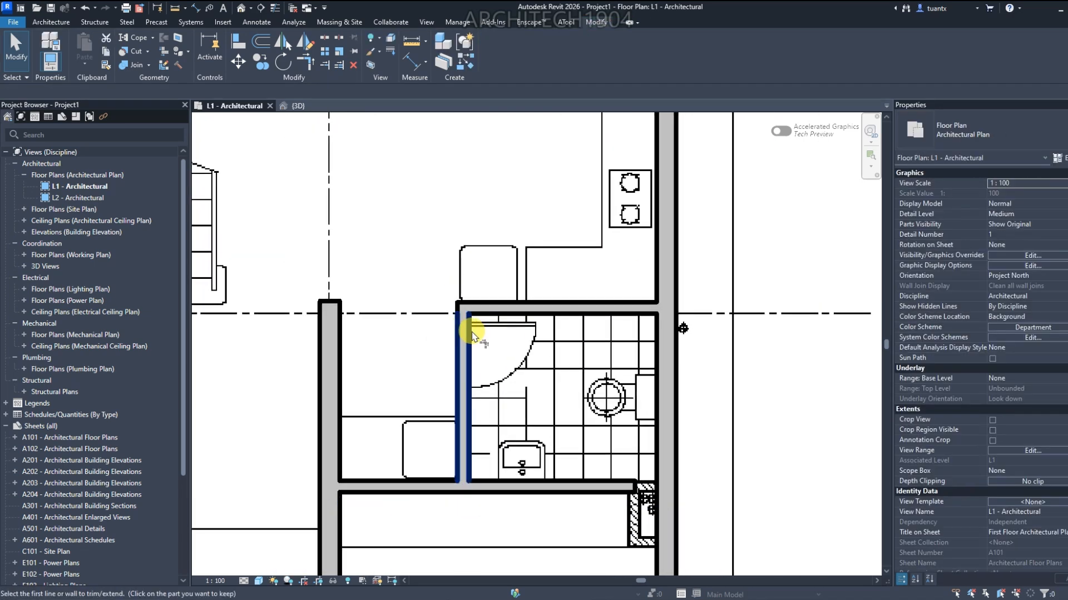
pyautogui.press('Escape')
pyautogui.scroll(-2, 552, 350)
pyautogui.scroll(-2, 551, 350)
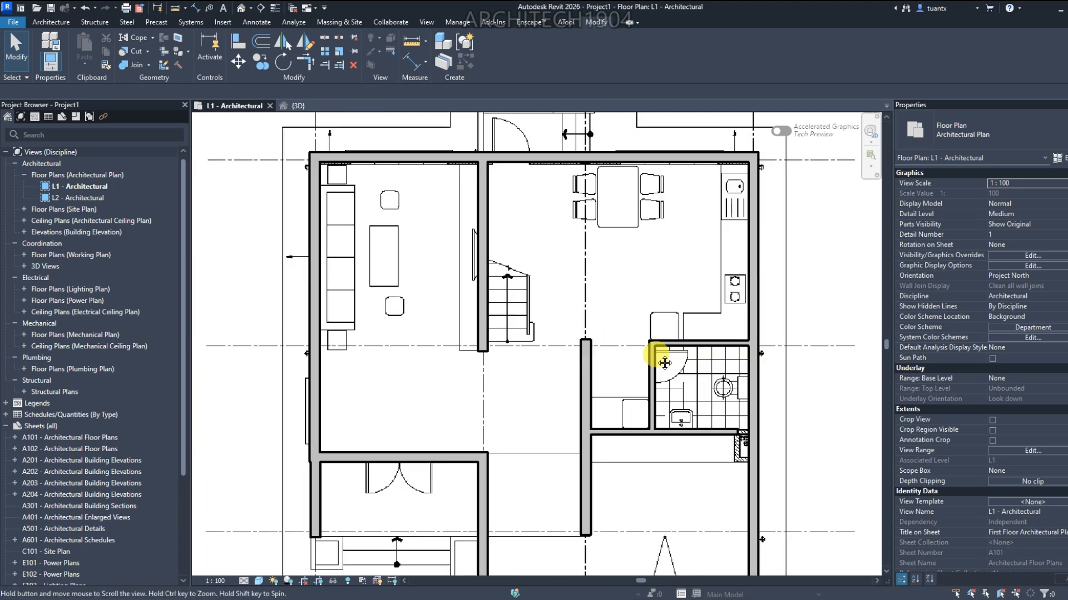
pyautogui.scroll(-1, 545, 335)
pyautogui.scroll(2, 476, 369)
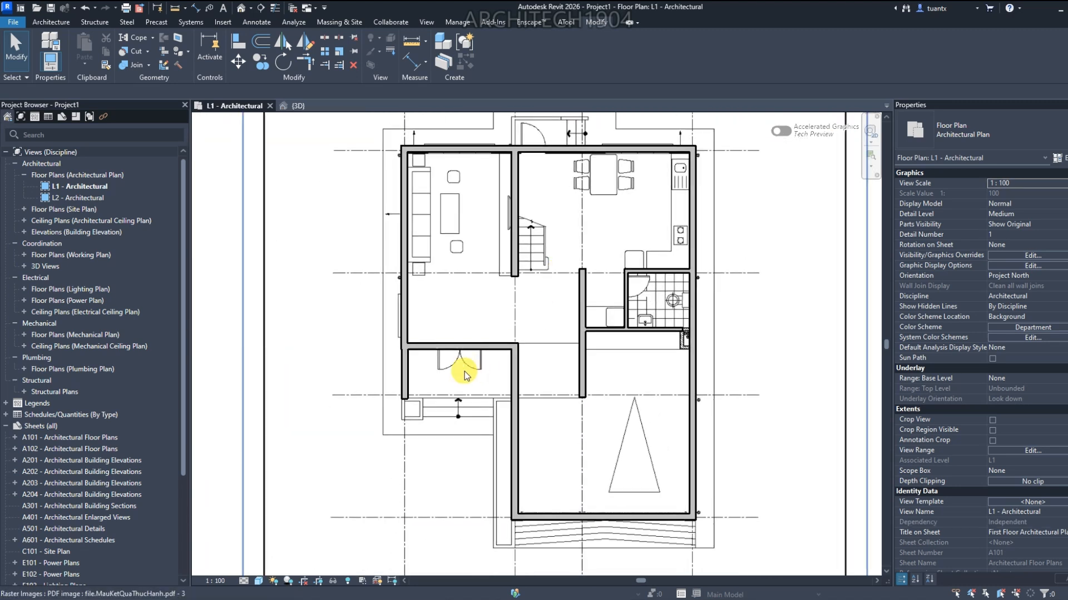
# Delete the wall segment on the left side of the entrance porch, above the corner column
pyautogui.click(381, 372)
pyautogui.press('Escape')
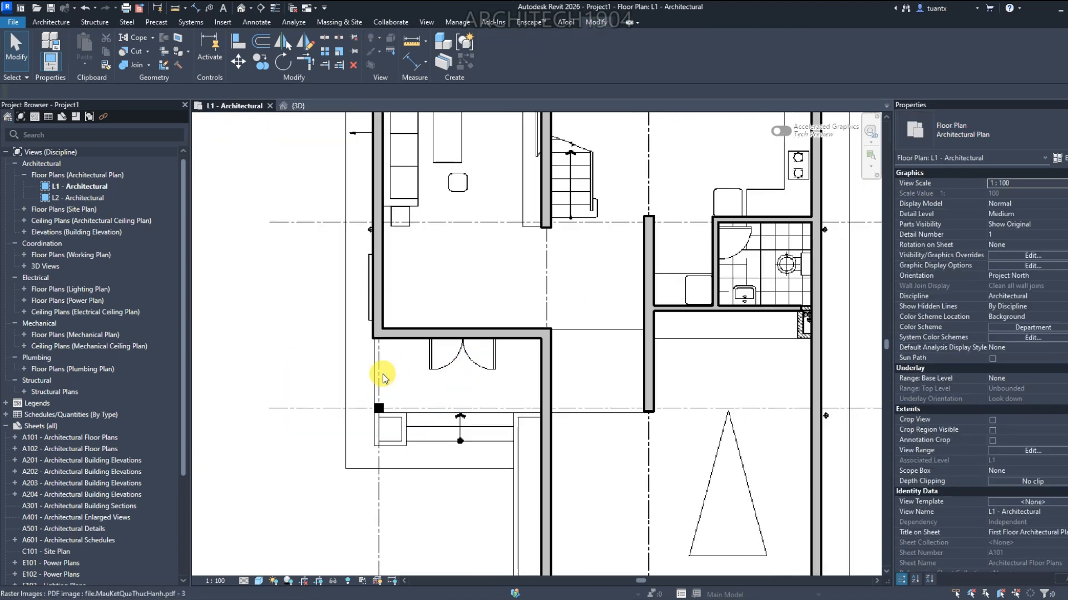
pyautogui.scroll(-3, 381, 397)
pyautogui.moveTo(382, 400); pyautogui.dragTo(387, 411, button='middle')
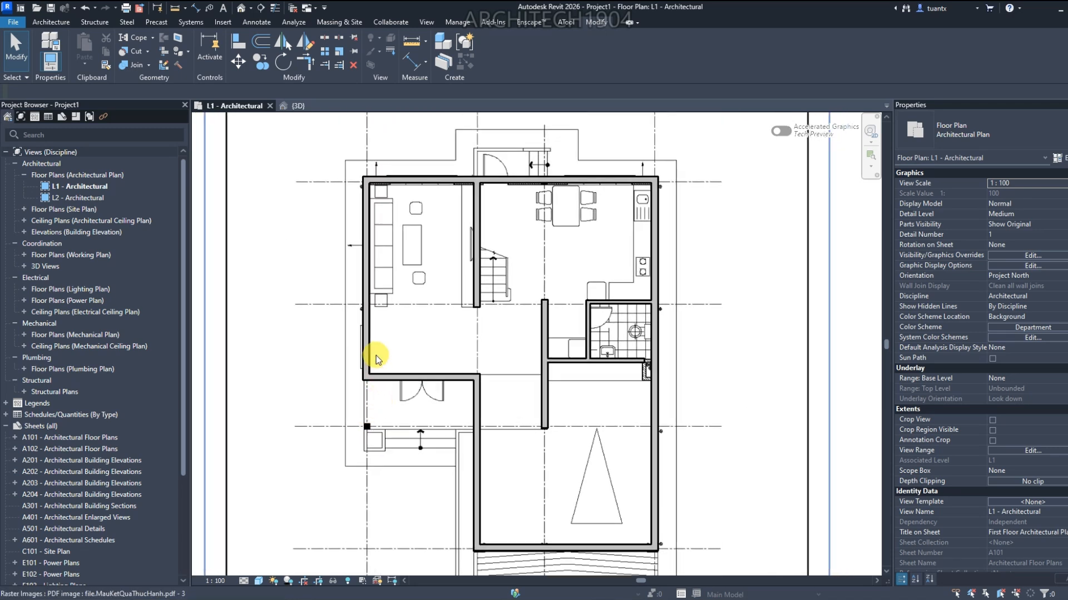
# Examine the assigned and available wall types for the upper exterior wall, the bathroom's dividing wall and the central wall
pyautogui.click(521, 178)
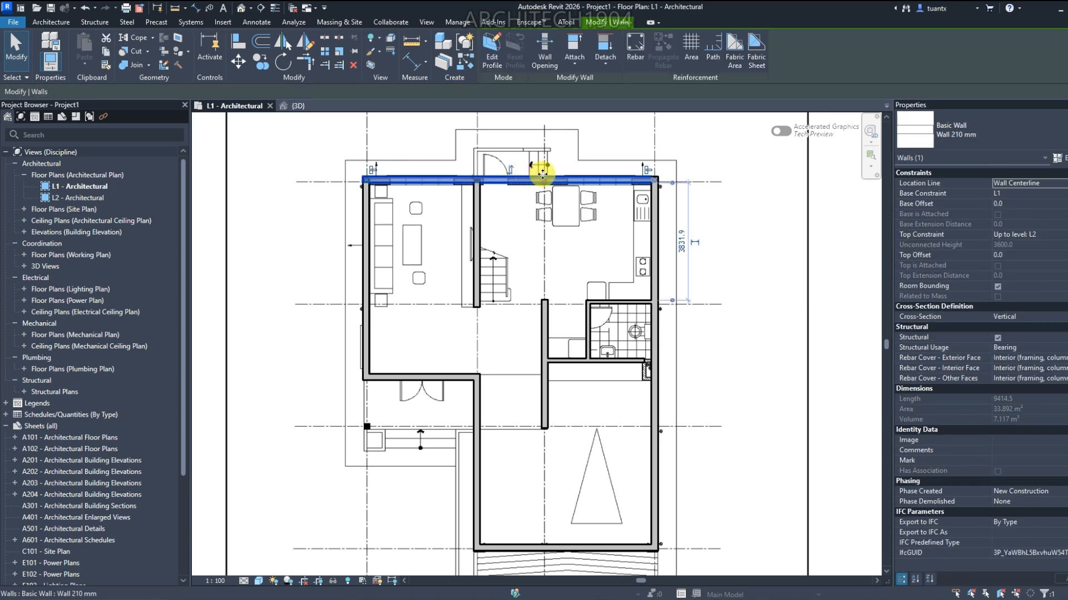
pyautogui.scroll(4, 633, 178)
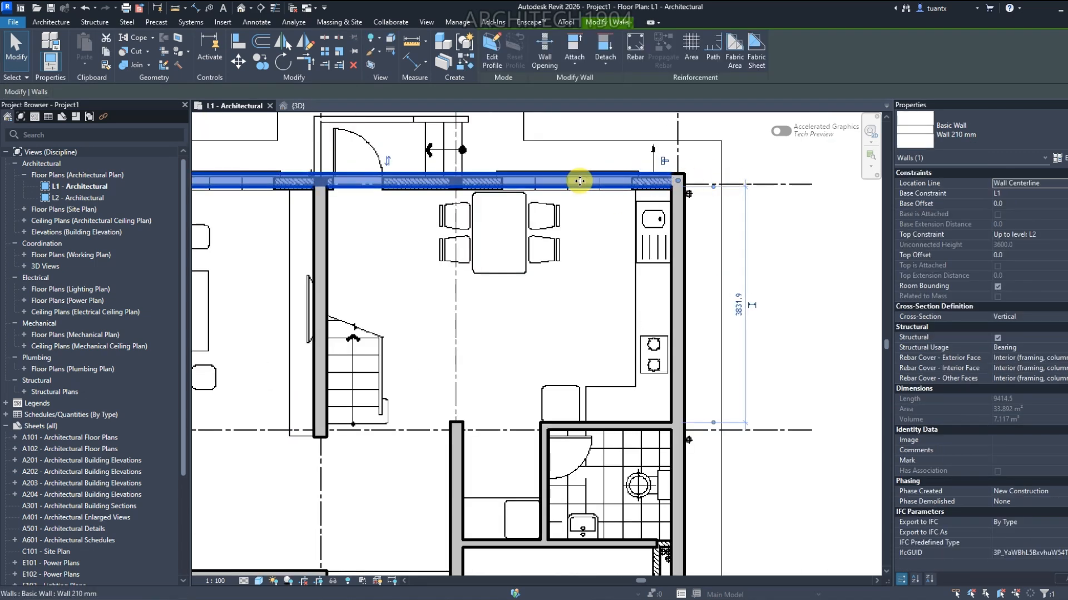
pyautogui.click(948, 138)
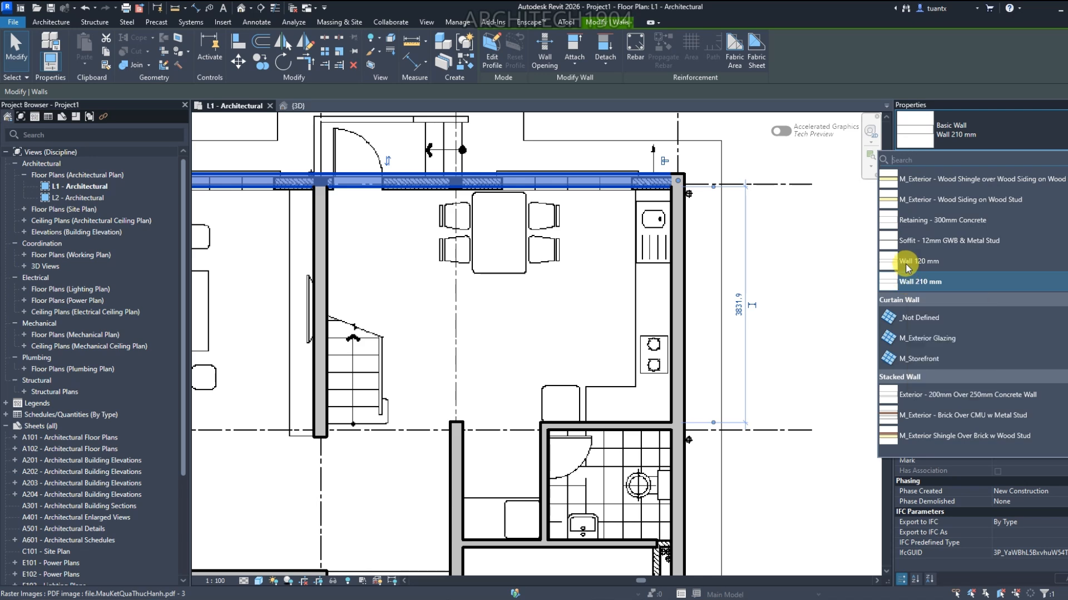
pyautogui.click(761, 261)
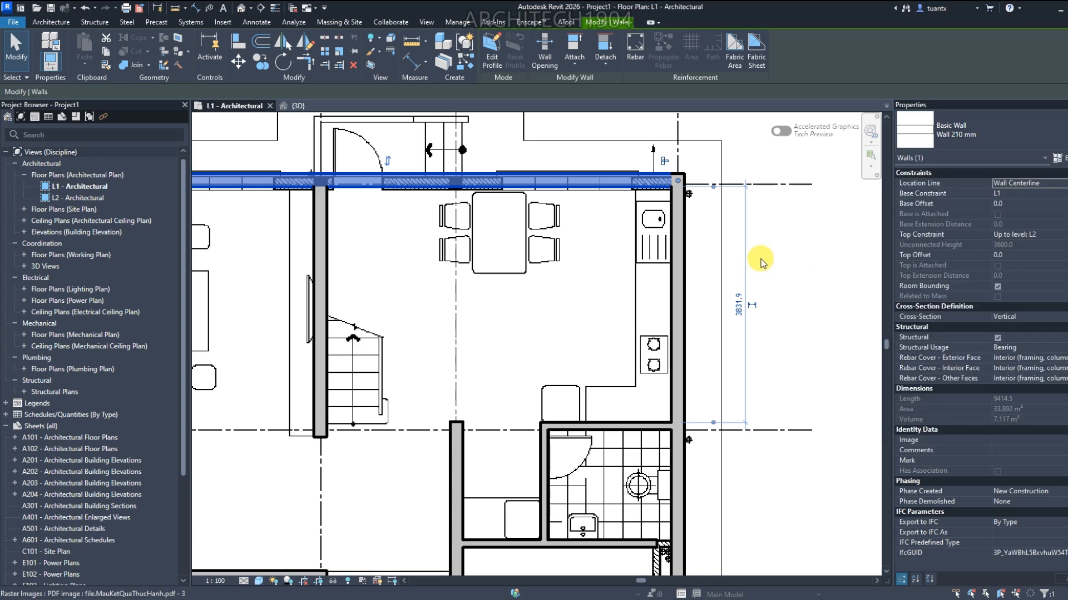
pyautogui.click(676, 234)
pyautogui.click(581, 426)
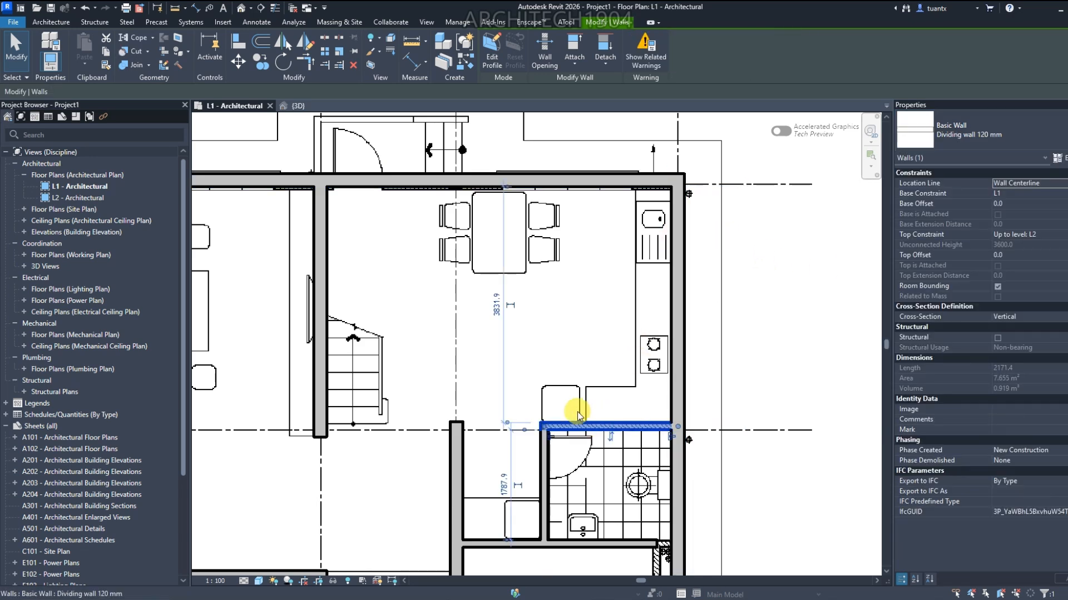
pyautogui.click(970, 137)
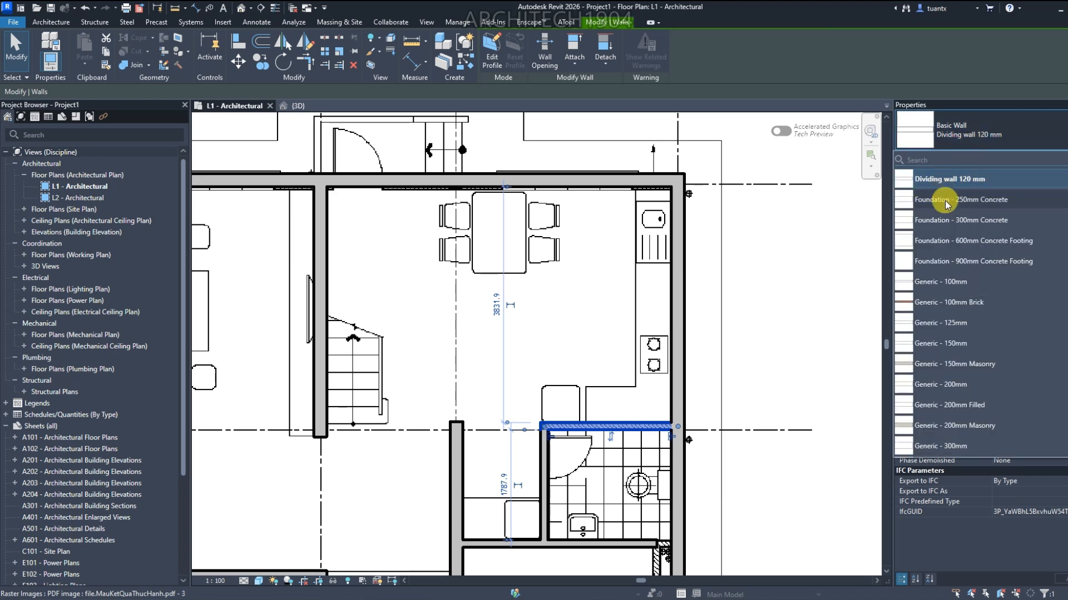
pyautogui.scroll(2, 947, 204)
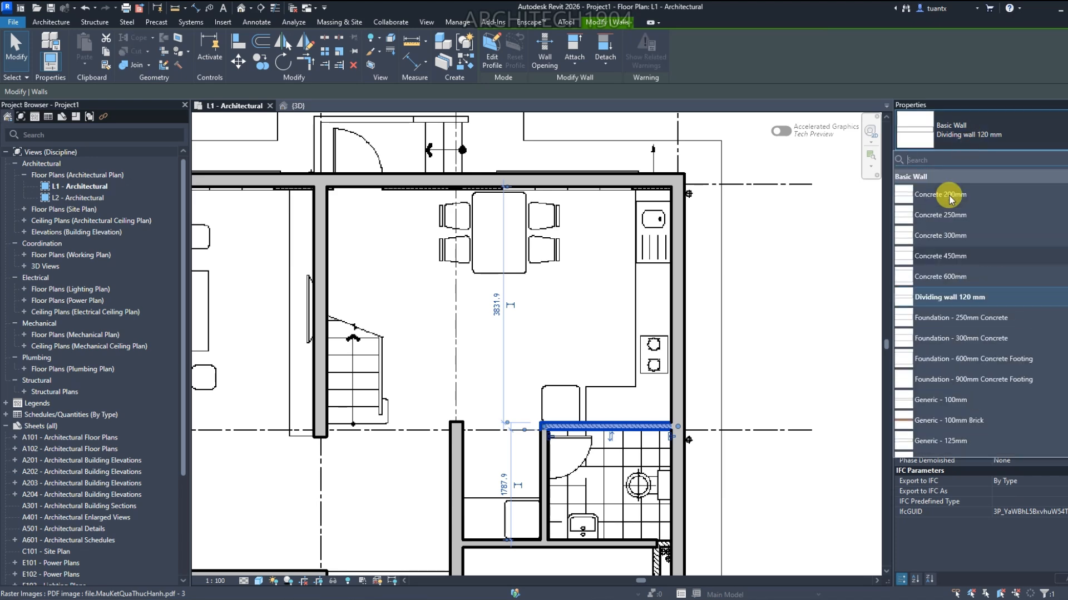
pyautogui.click(459, 454)
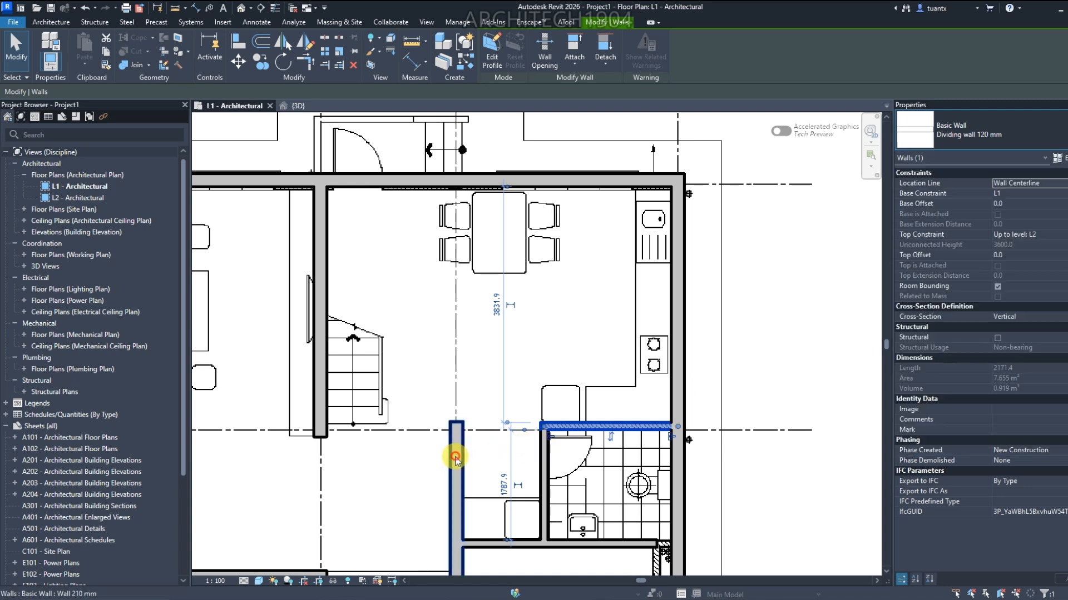
pyautogui.click(964, 128)
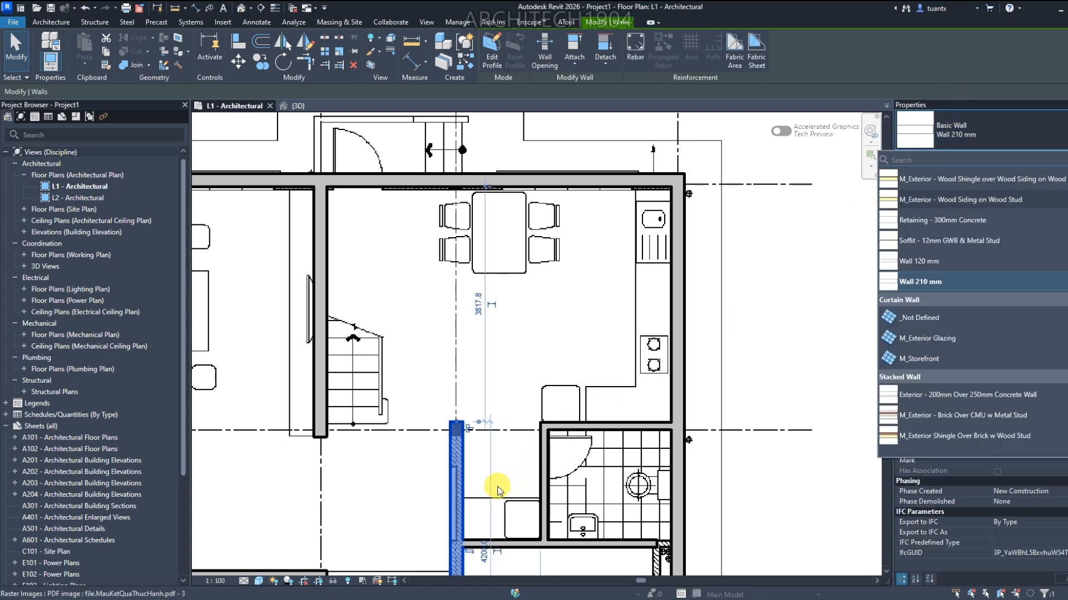
pyautogui.click(542, 445)
pyautogui.click(546, 431)
# Extend the right end of the dividing wall below the bathroom to the right outer wall
pyautogui.scroll(-1, 667, 426)
pyautogui.scroll(-2, 579, 422)
pyautogui.scroll(3, 579, 422)
pyautogui.click(615, 385)
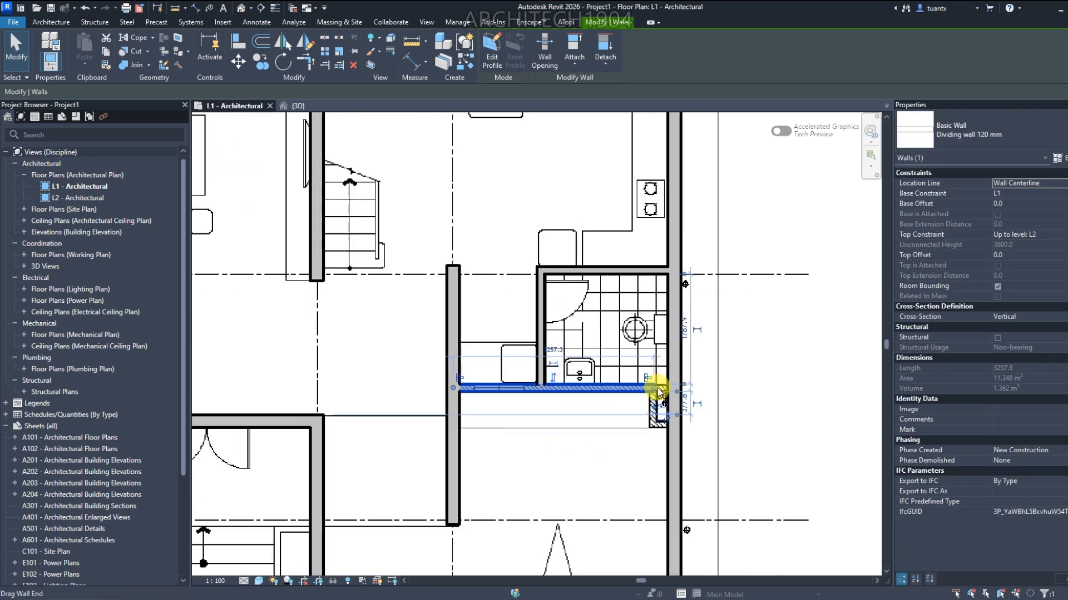
pyautogui.scroll(3, 659, 391)
pyautogui.press('Escape')
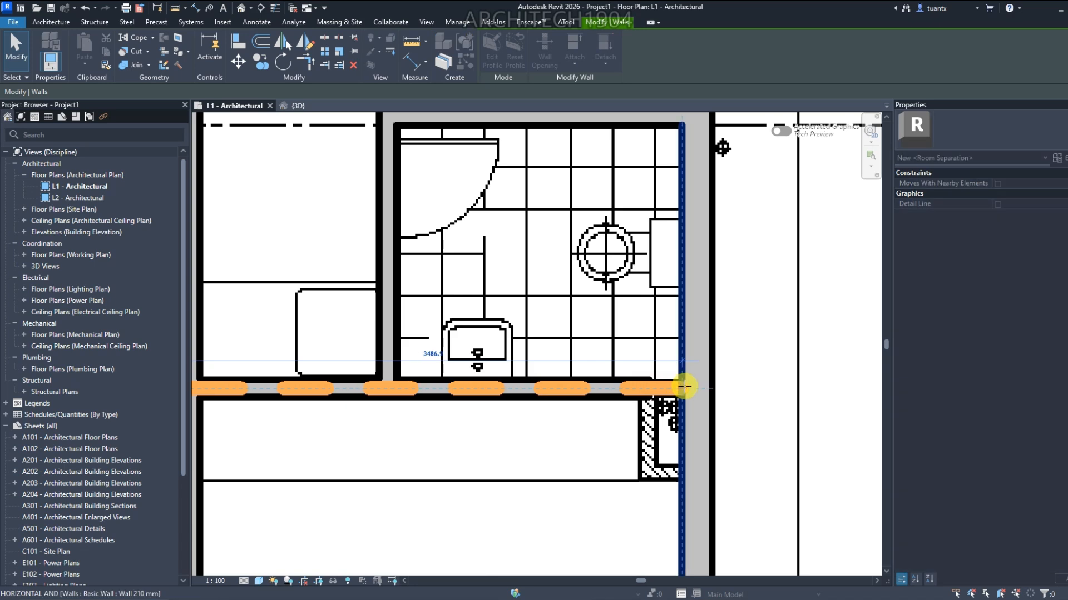
pyautogui.scroll(-6, 661, 389)
pyautogui.moveTo(642, 388); pyautogui.dragTo(585, 311, button='middle')
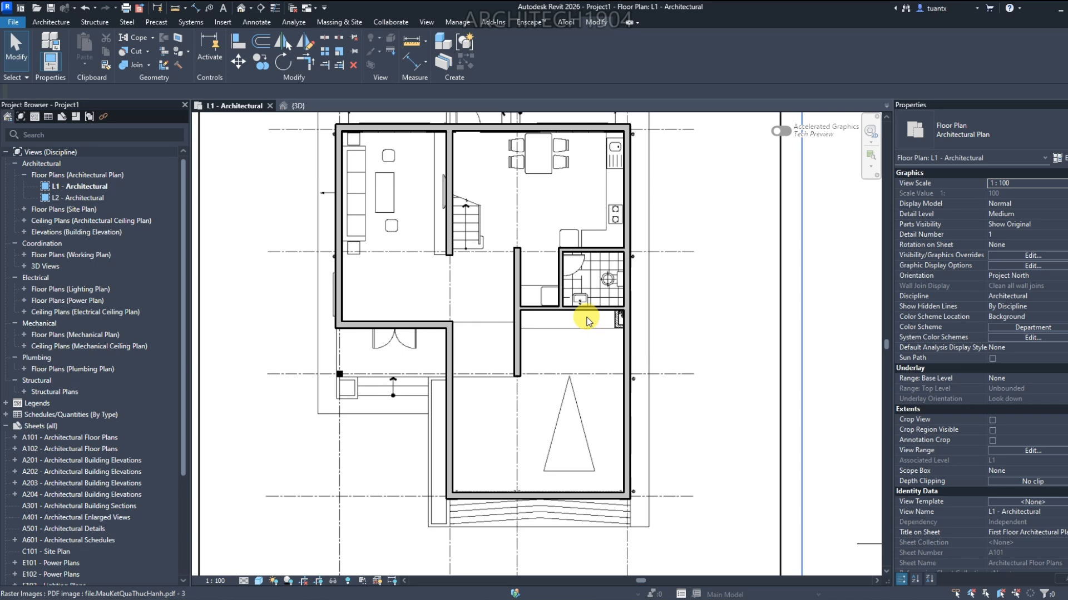
# Start WiseBIM wall detection on the imported MBT1.dwg plan and continue while keeping the existing walls on the level
pyautogui.scroll(-5, 584, 317)
pyautogui.moveTo(351, 366); pyautogui.dragTo(515, 360, button='middle')
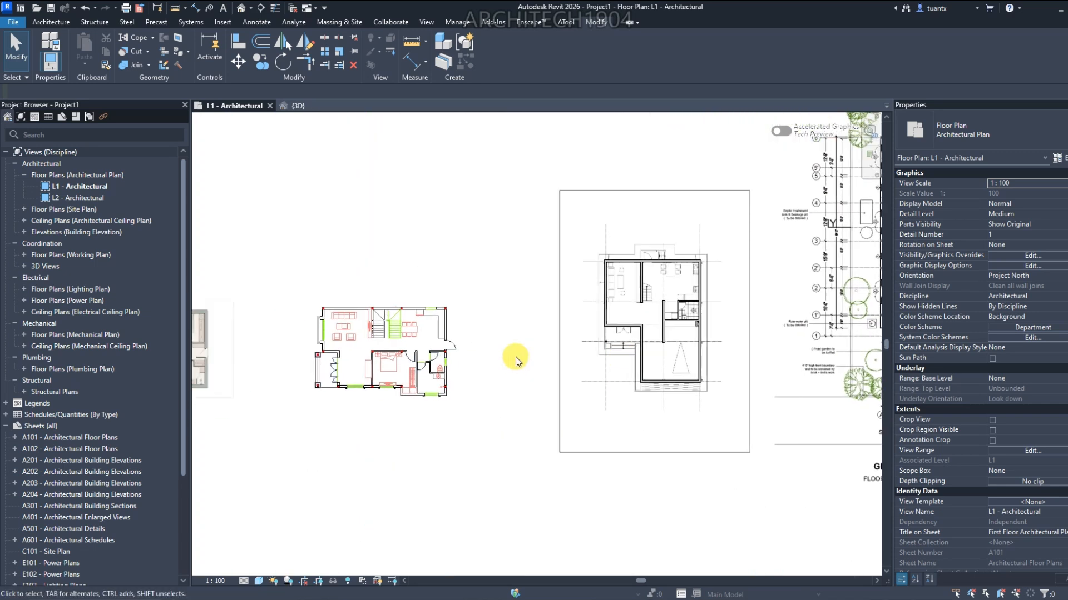
pyautogui.click(491, 23)
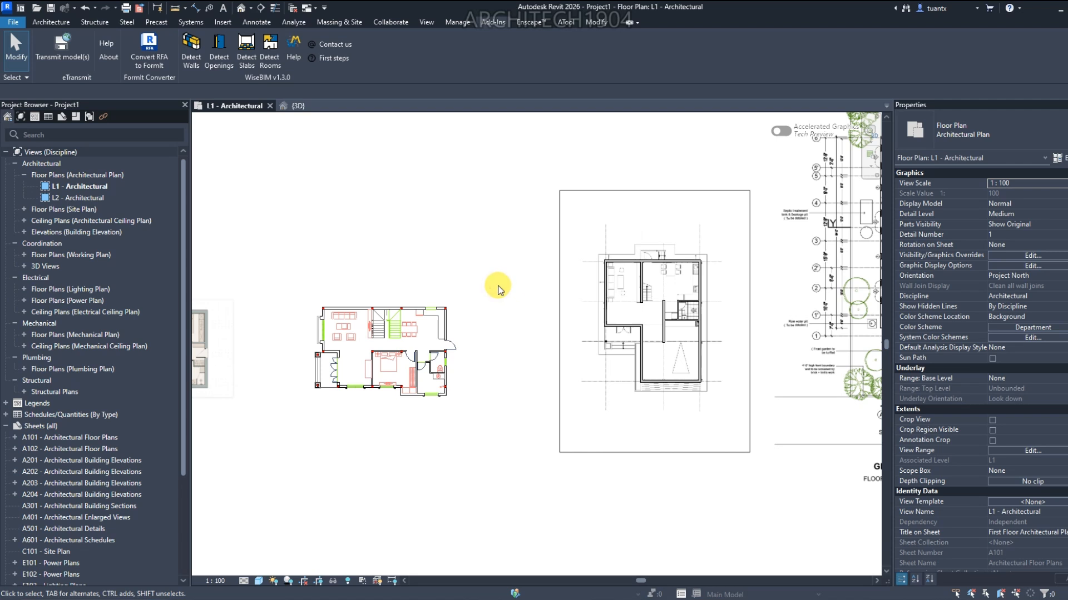
pyautogui.scroll(3, 497, 289)
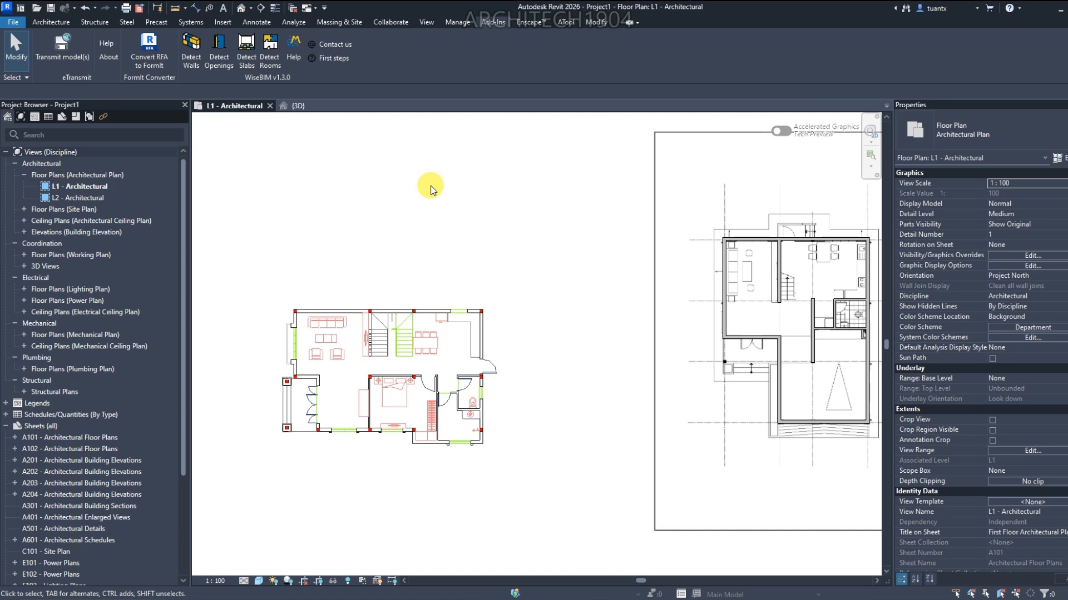
pyautogui.scroll(2, 414, 241)
pyautogui.moveTo(408, 240); pyautogui.dragTo(469, 172, button='middle')
pyautogui.click(424, 273)
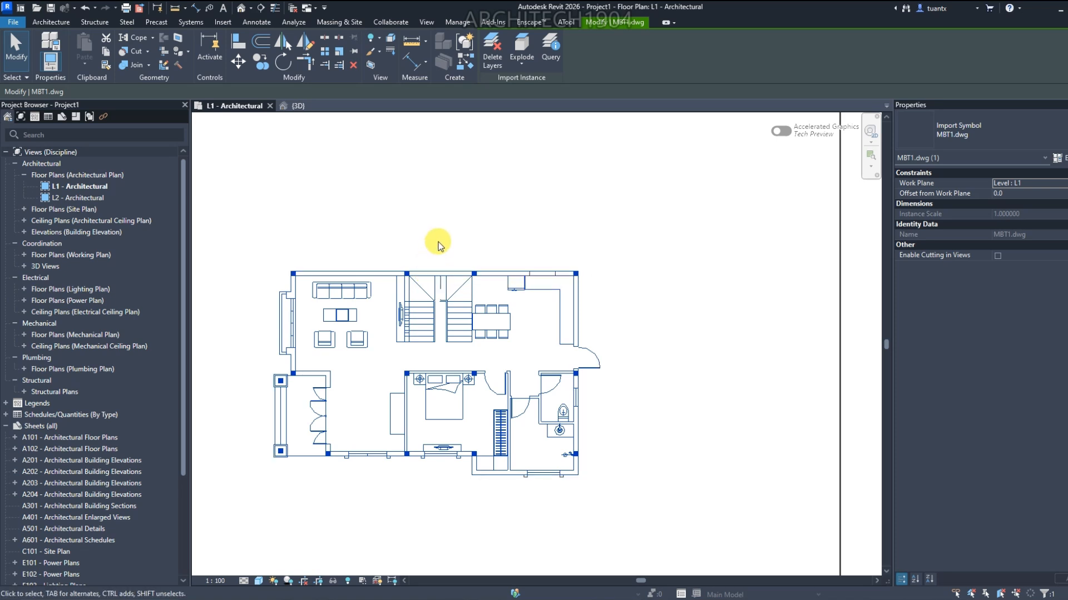
pyautogui.click(491, 22)
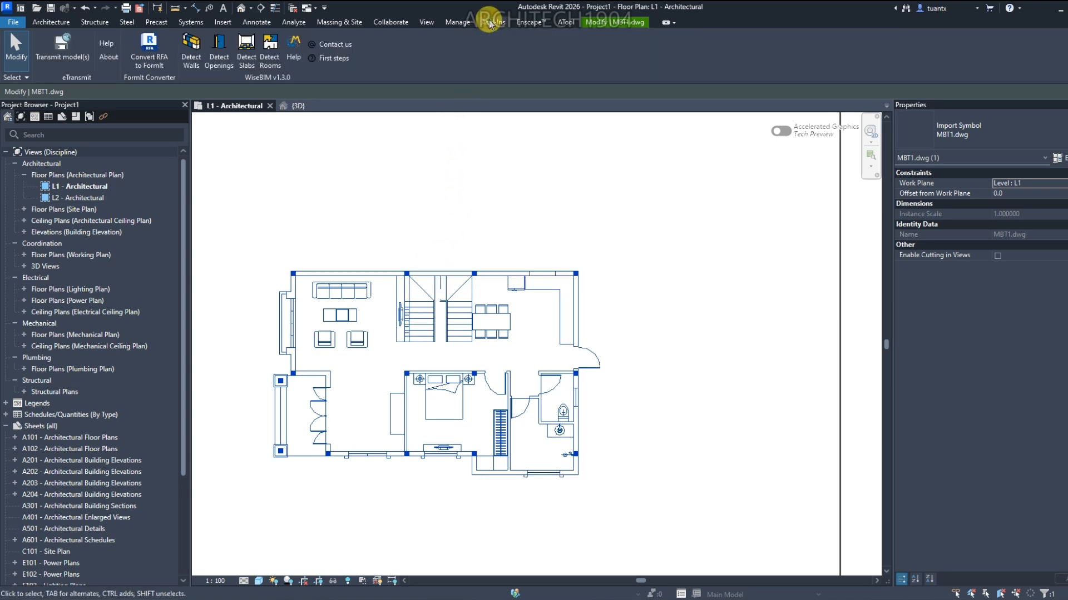
pyautogui.click(195, 56)
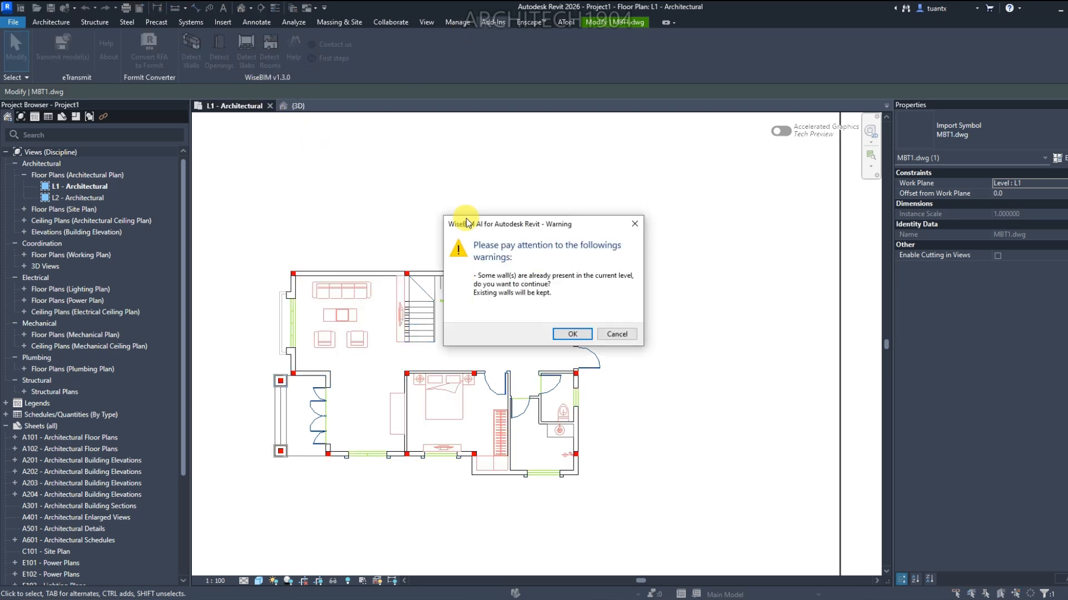
pyautogui.moveTo(494, 203); pyautogui.dragTo(452, 165)
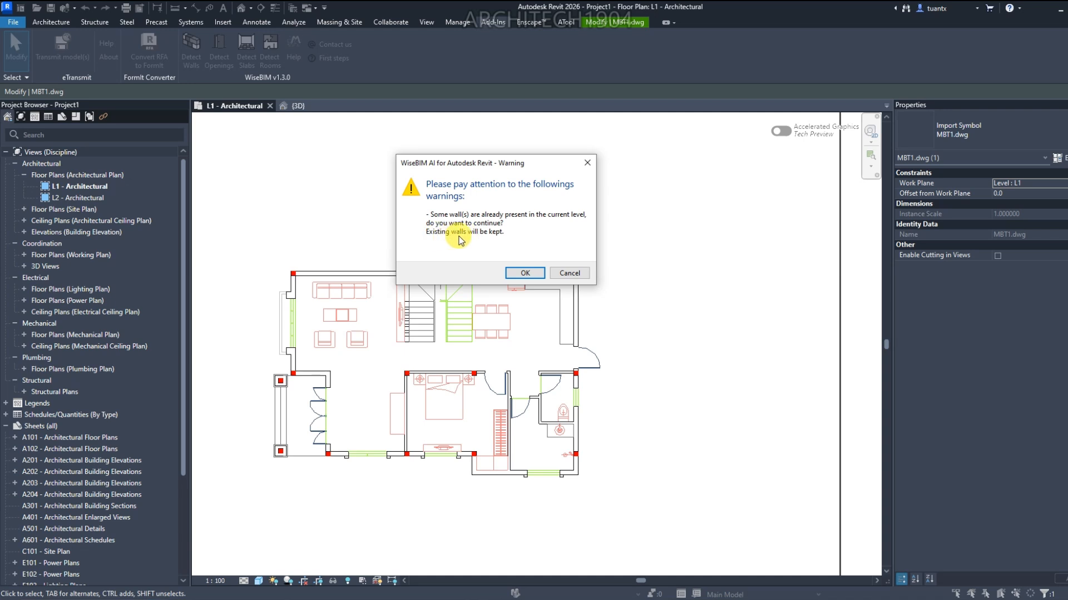
pyautogui.click(526, 273)
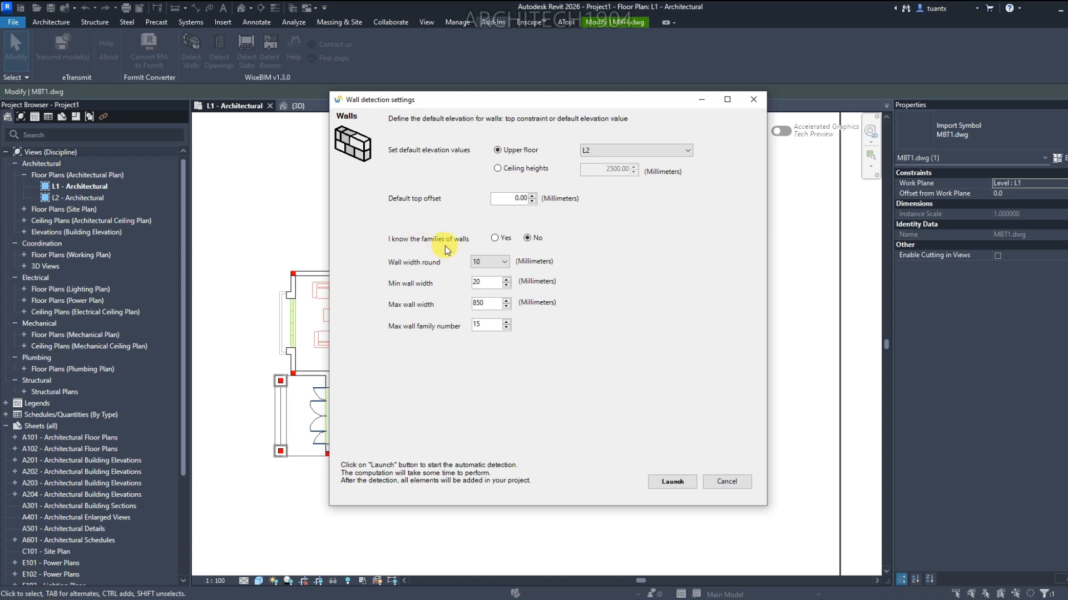
# Specify that the wall families are known and use Dividing wall 120 mm for the 120 mm width
pyautogui.click(496, 241)
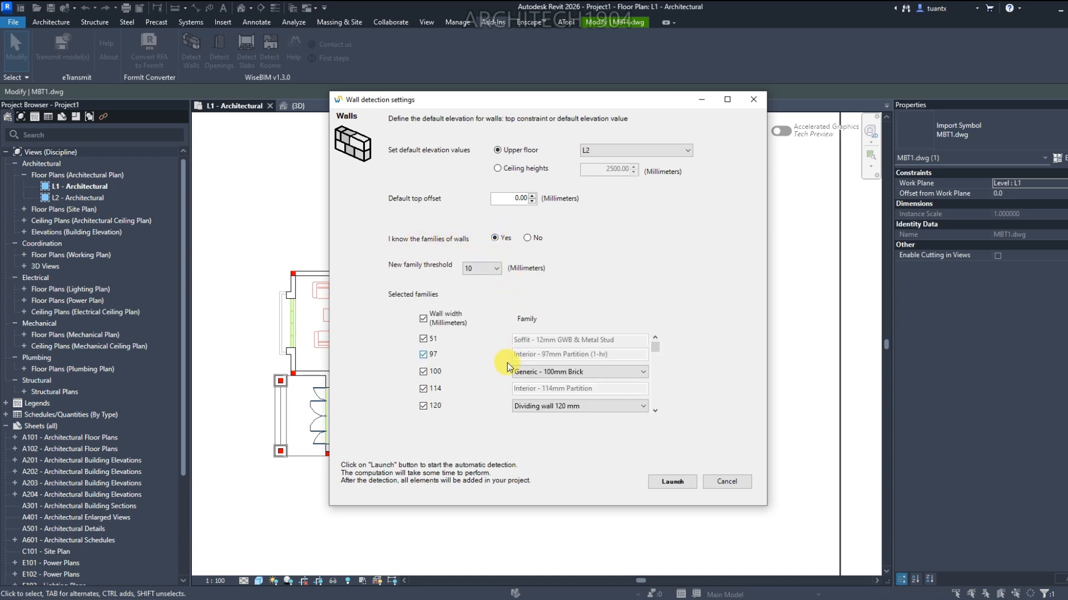
pyautogui.click(543, 378)
pyautogui.click(546, 377)
pyautogui.scroll(-2, 618, 383)
pyautogui.click(568, 339)
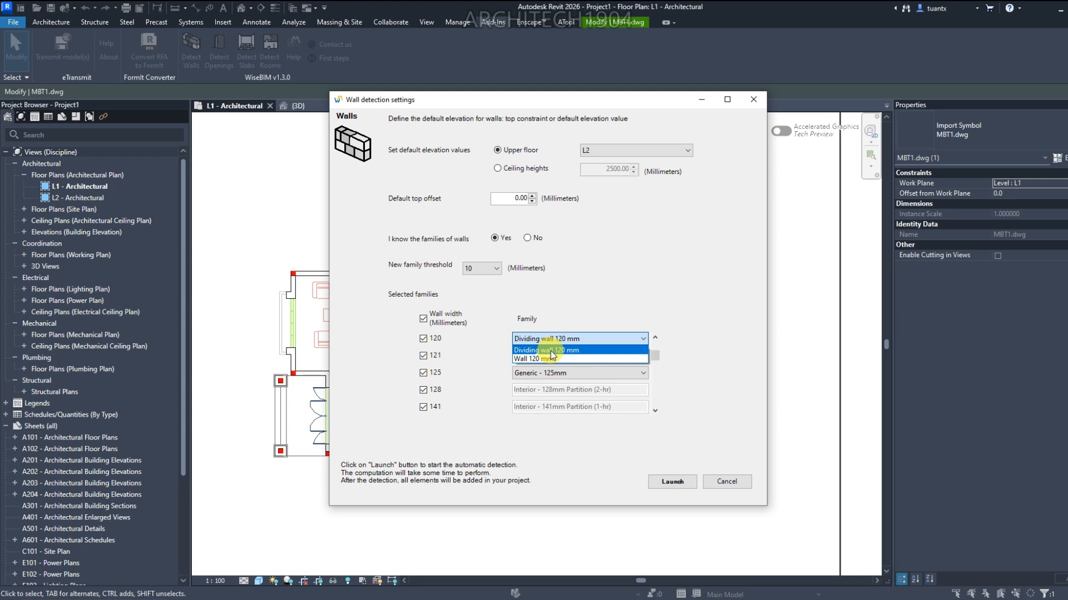
pyautogui.click(551, 351)
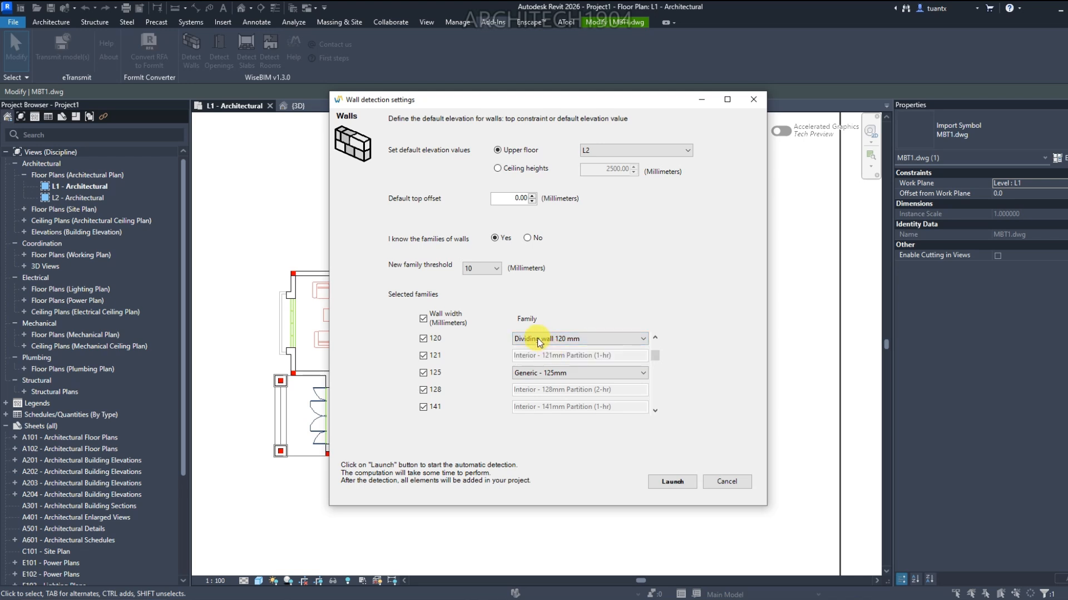
pyautogui.click(555, 373)
pyautogui.click(554, 374)
# Assign Generic - 200mm Masonry to the 200 mm wall width and Concrete 250mm to the 250 mm width
pyautogui.moveTo(658, 360); pyautogui.dragTo(657, 380)
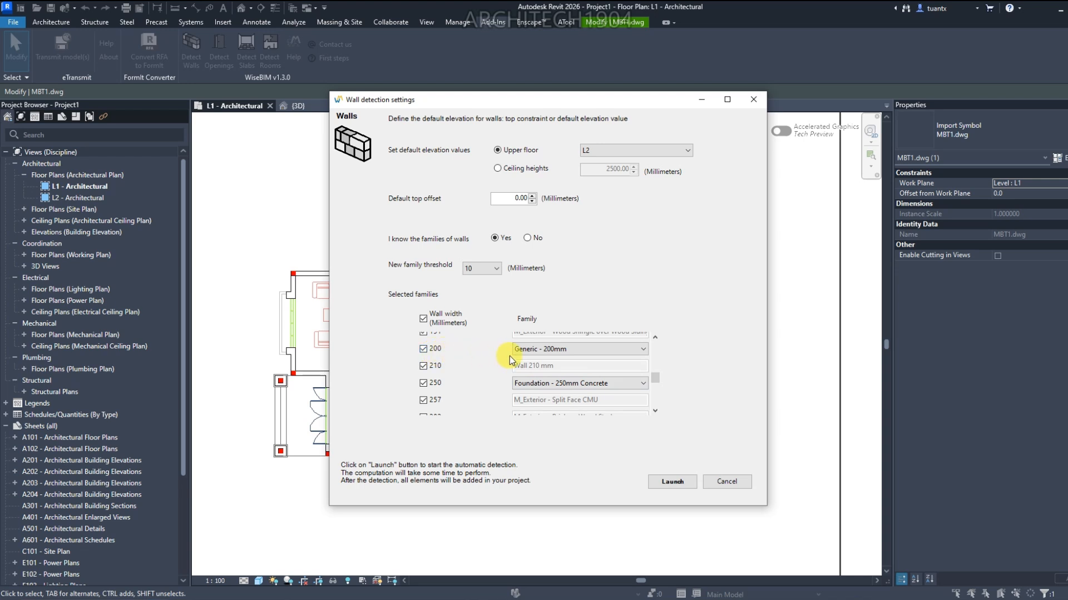
pyautogui.click(529, 351)
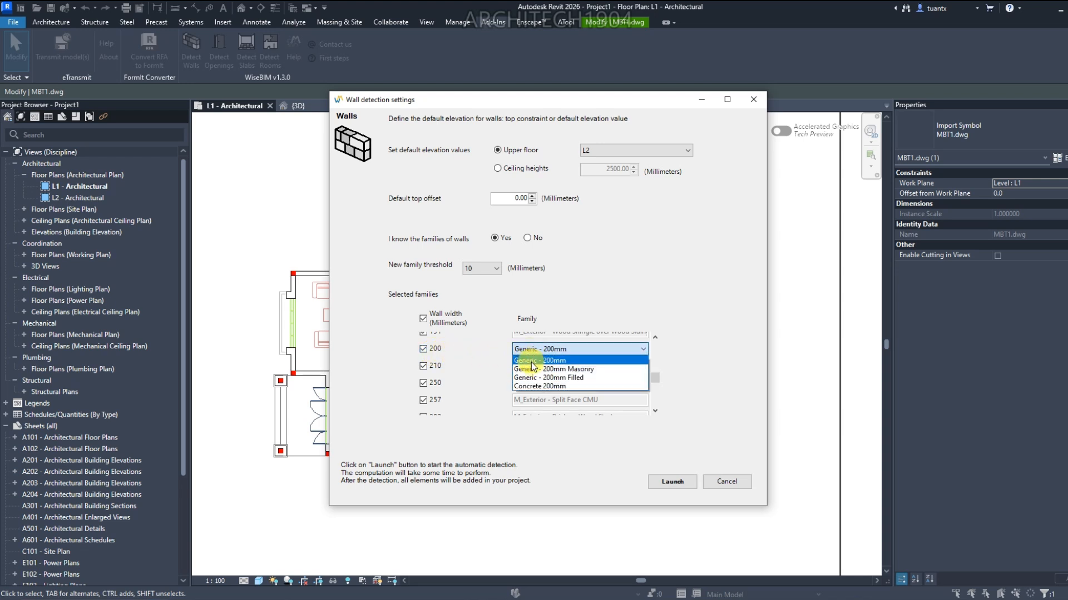
pyautogui.click(532, 369)
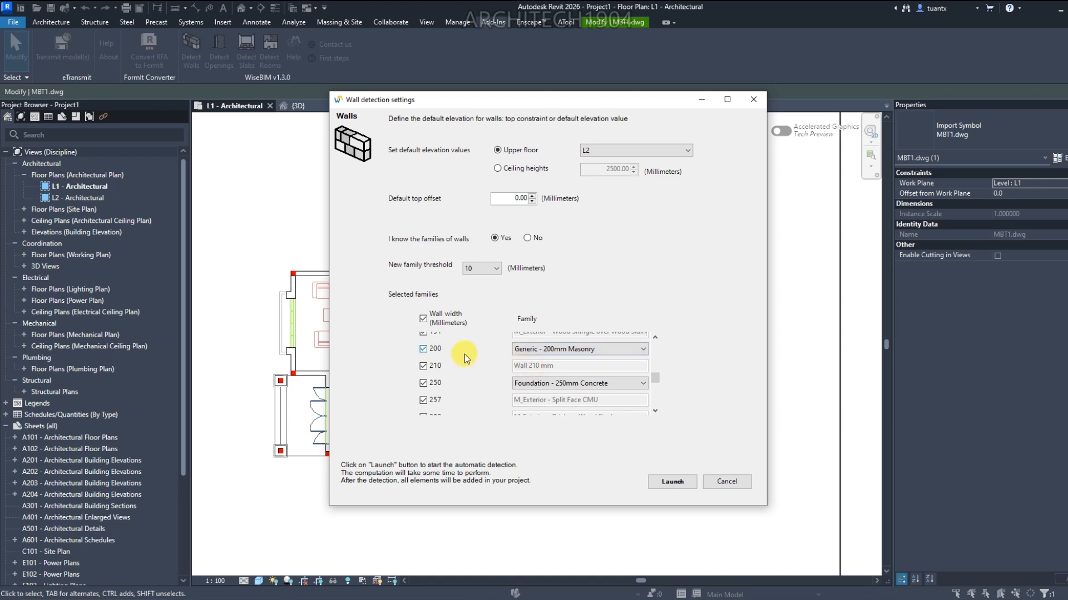
pyautogui.moveTo(655, 380); pyautogui.dragTo(655, 383)
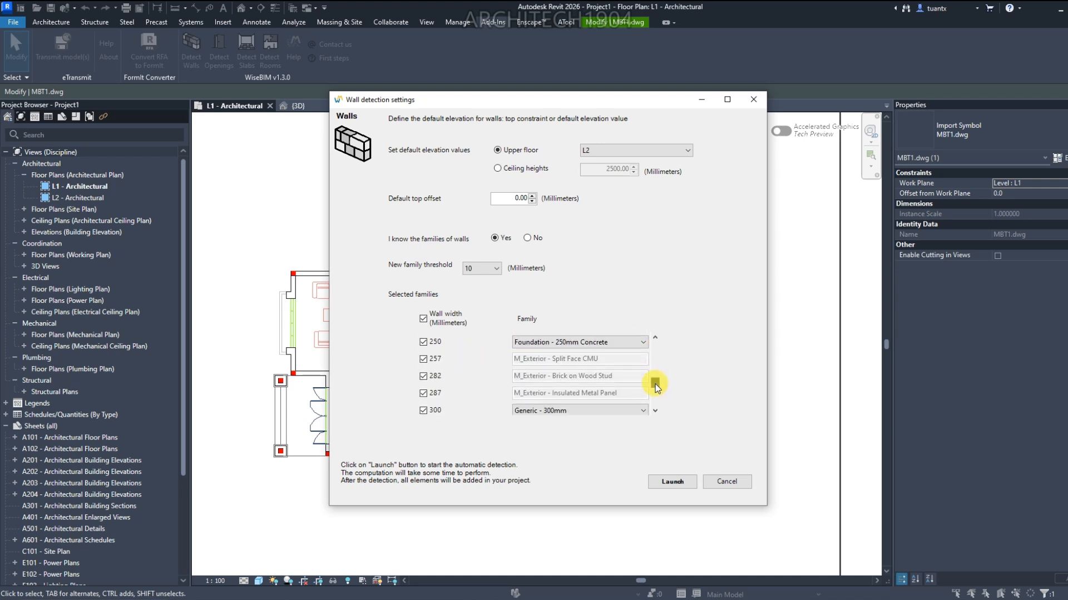
pyautogui.click(568, 346)
pyautogui.click(556, 362)
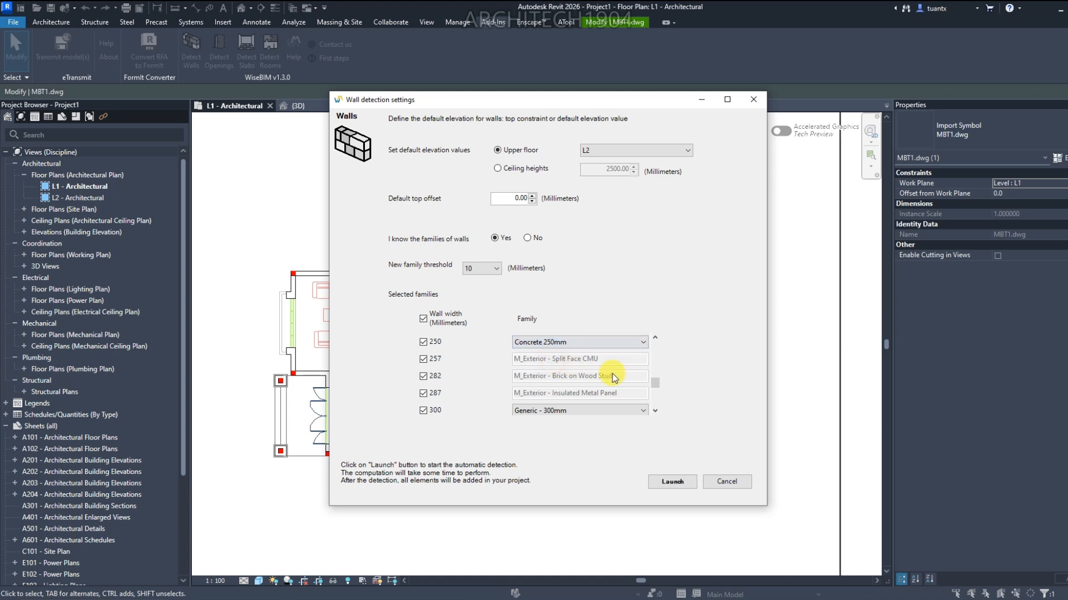
# Assign Concrete 300mm to the 300 mm wall width and Concrete 600mm to the 600 mm width
pyautogui.moveTo(658, 385); pyautogui.dragTo(658, 395)
pyautogui.click(578, 343)
pyautogui.click(606, 383)
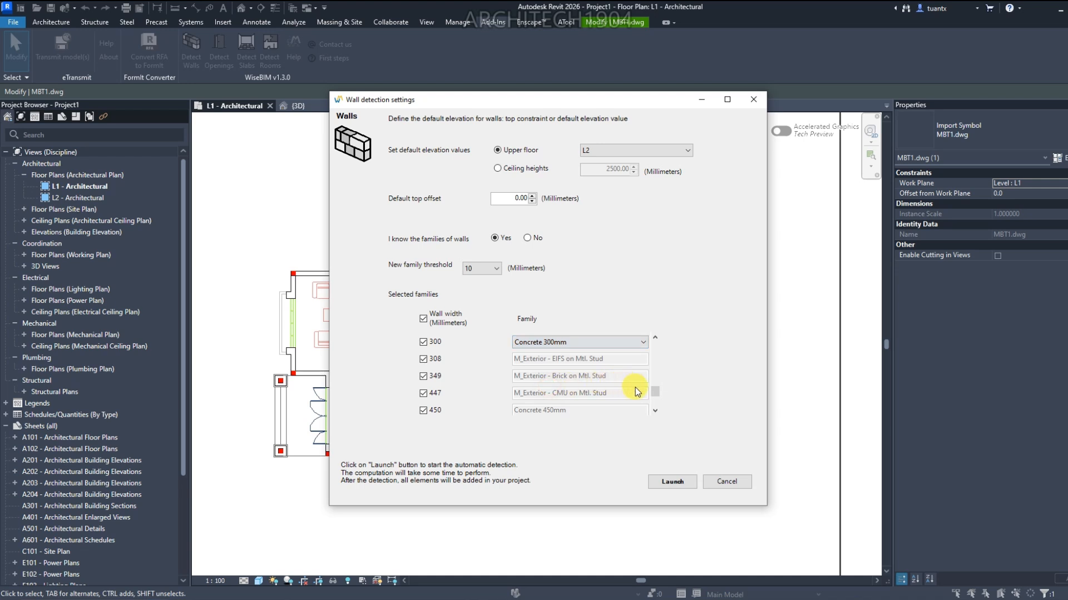
pyautogui.moveTo(653, 393); pyautogui.dragTo(655, 401)
pyautogui.click(589, 372)
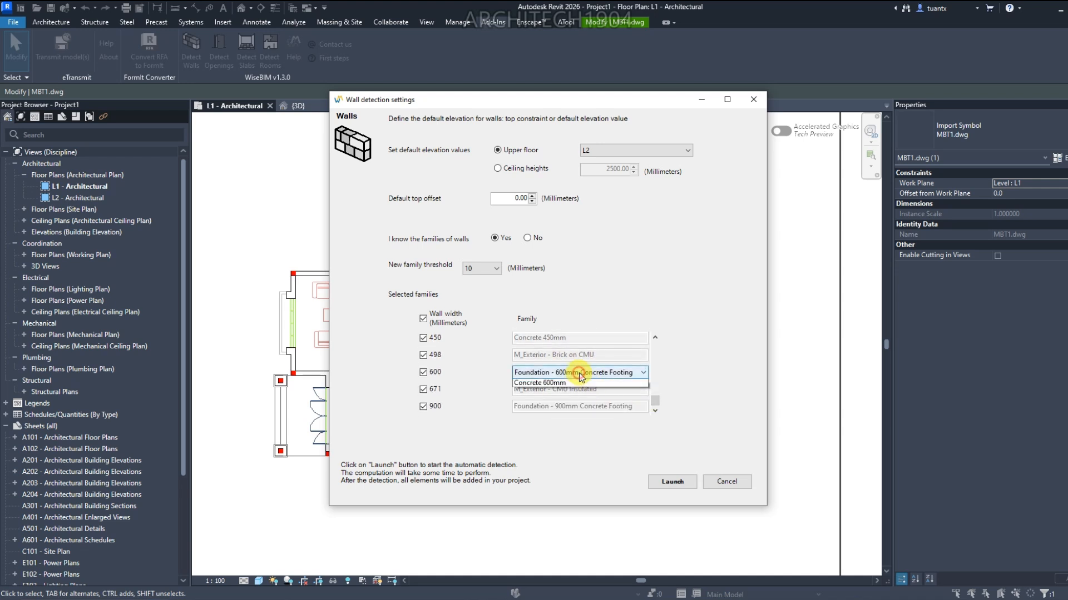
pyautogui.click(566, 393)
# Assign Generic - 150mm Masonry to the 150 mm wall width and an Interior - 125mm Partition type to the 125 mm width
pyautogui.moveTo(655, 406); pyautogui.dragTo(656, 359)
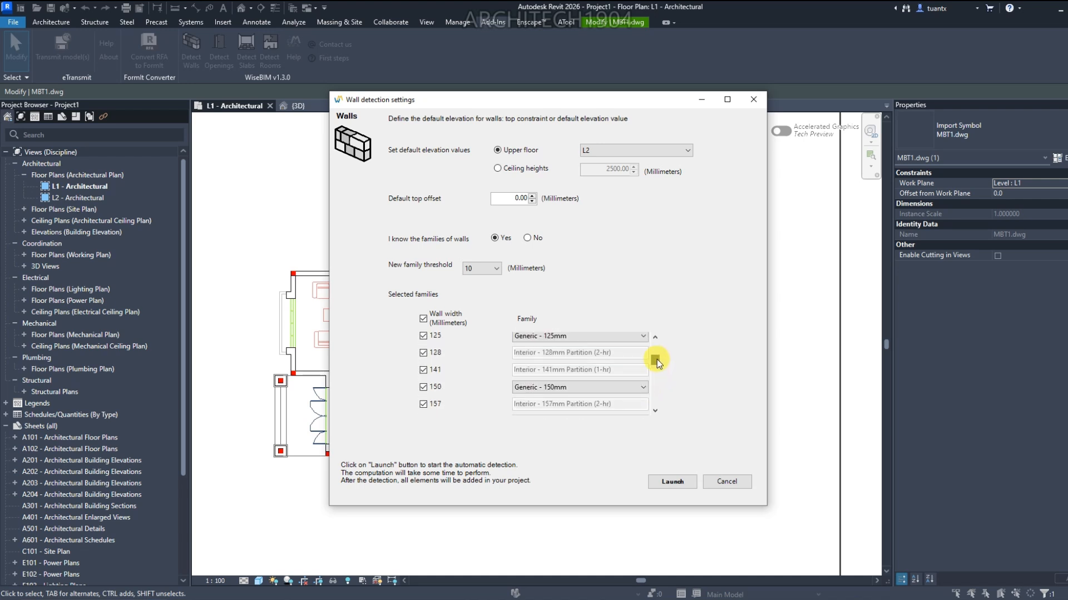
pyautogui.click(568, 388)
pyautogui.click(557, 410)
pyautogui.click(585, 337)
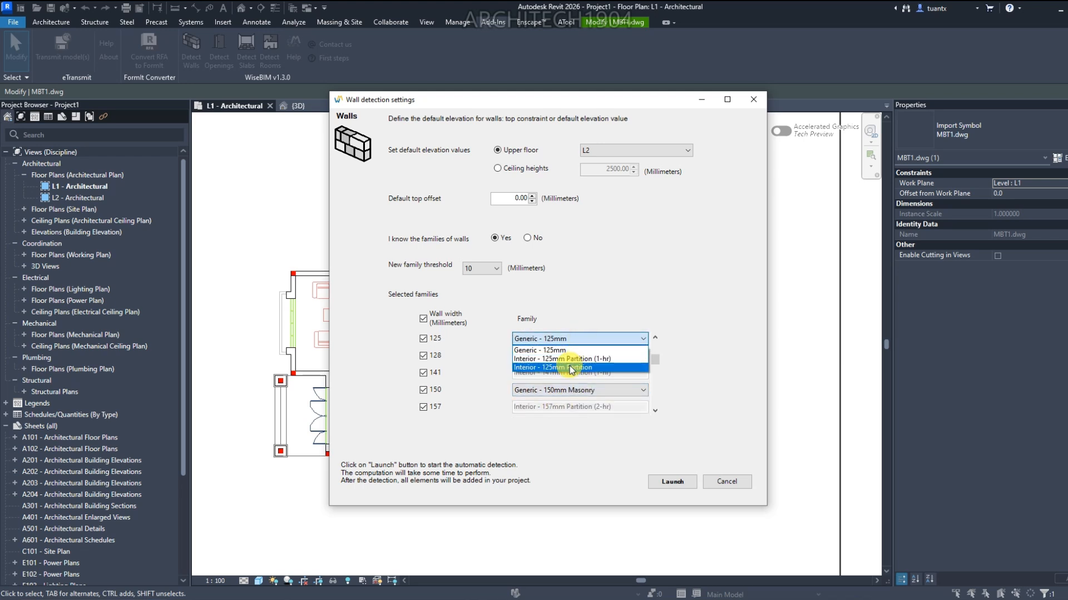
pyautogui.click(572, 364)
# Run the wall detection on the DWG plan with the chosen families and dismiss the detection summary
pyautogui.moveTo(654, 361); pyautogui.dragTo(654, 342)
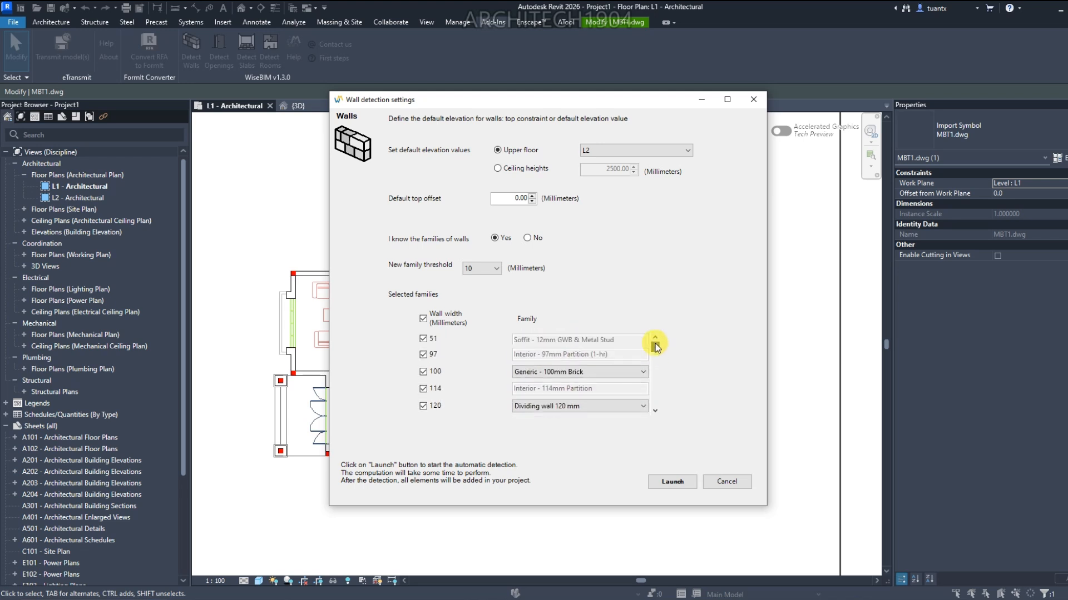
pyautogui.click(670, 483)
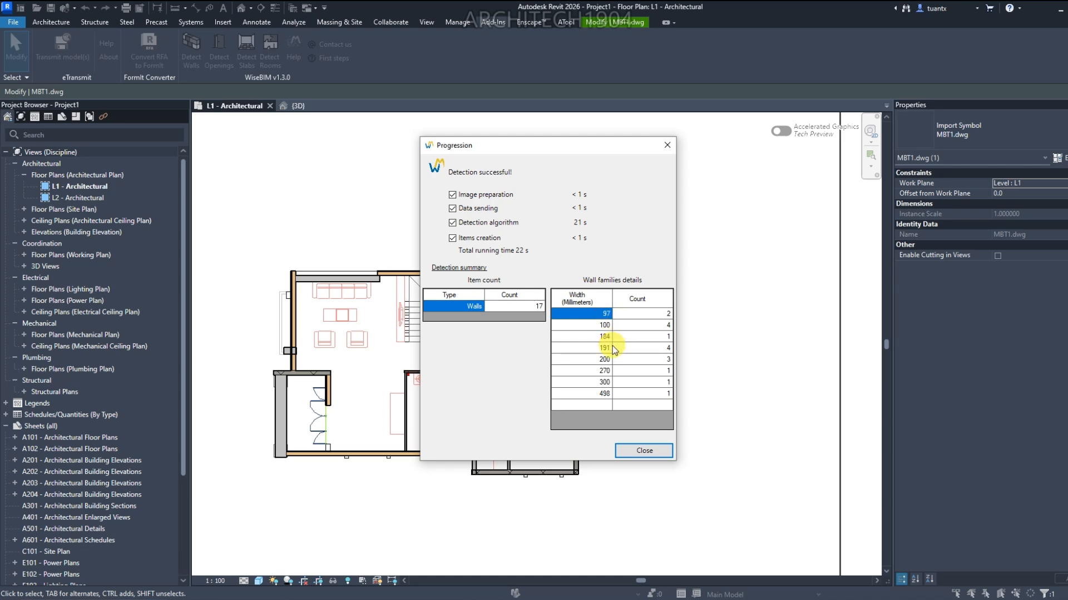
pyautogui.click(632, 450)
# Delete the misplaced thick wall above the sofa in the DWG plan's living room
pyautogui.scroll(5, 512, 302)
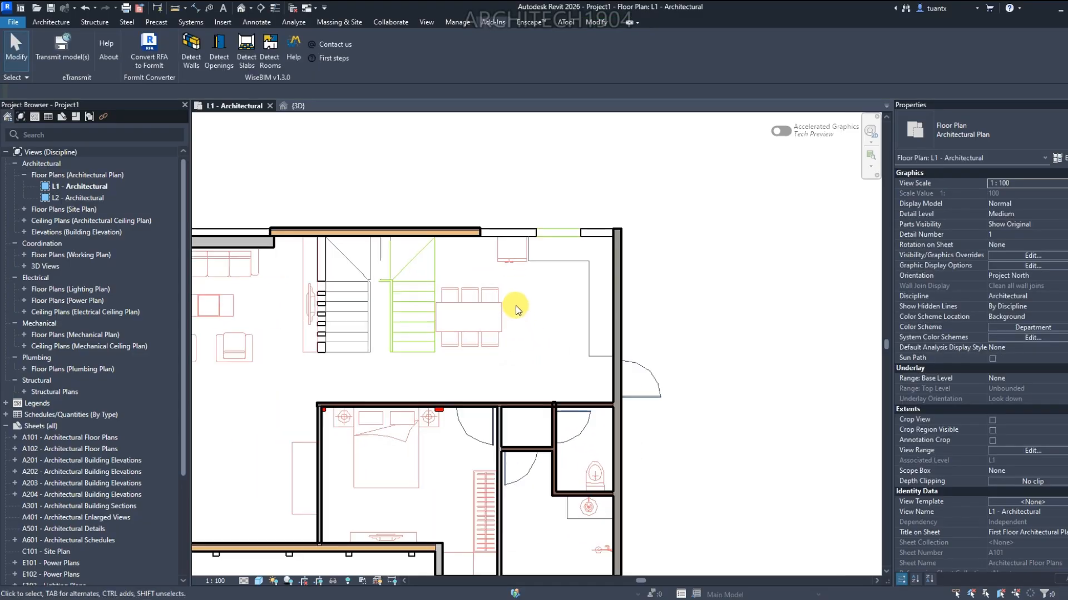
pyautogui.click(475, 246)
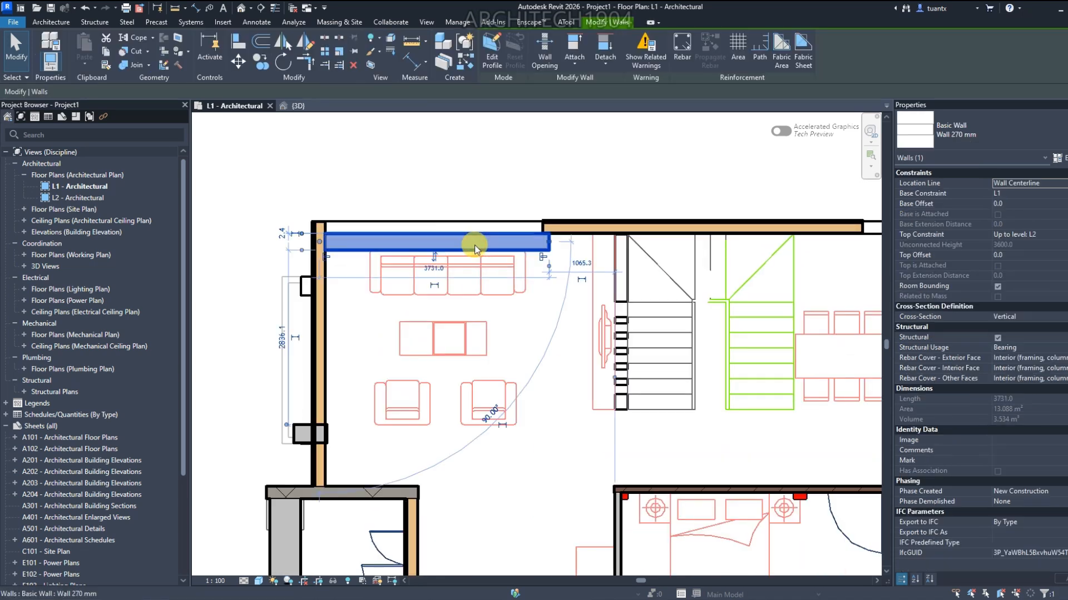
pyautogui.press('Delete')
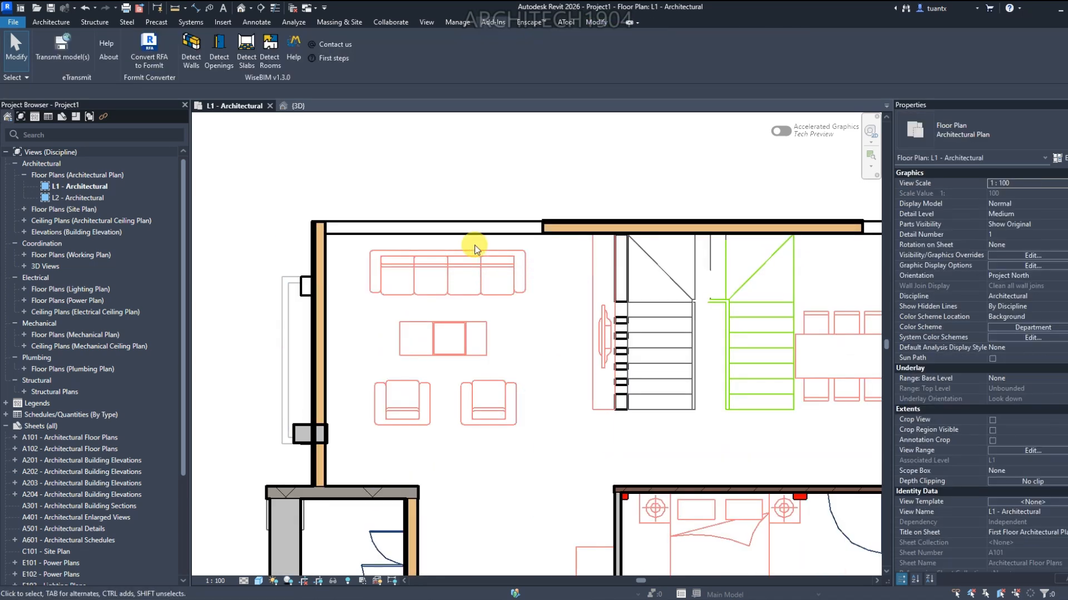
# Trim the upper exterior wall into corners with the left and right exterior walls of the DWG plan
pyautogui.press('r')
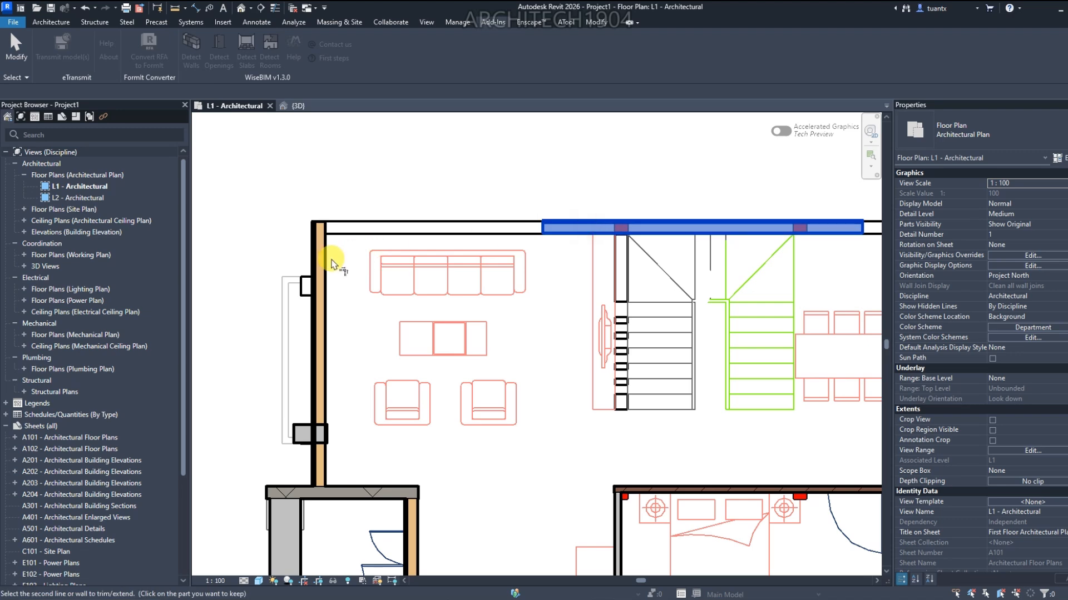
pyautogui.scroll(-2, 353, 250)
pyautogui.scroll(2, 456, 251)
pyautogui.click(525, 245)
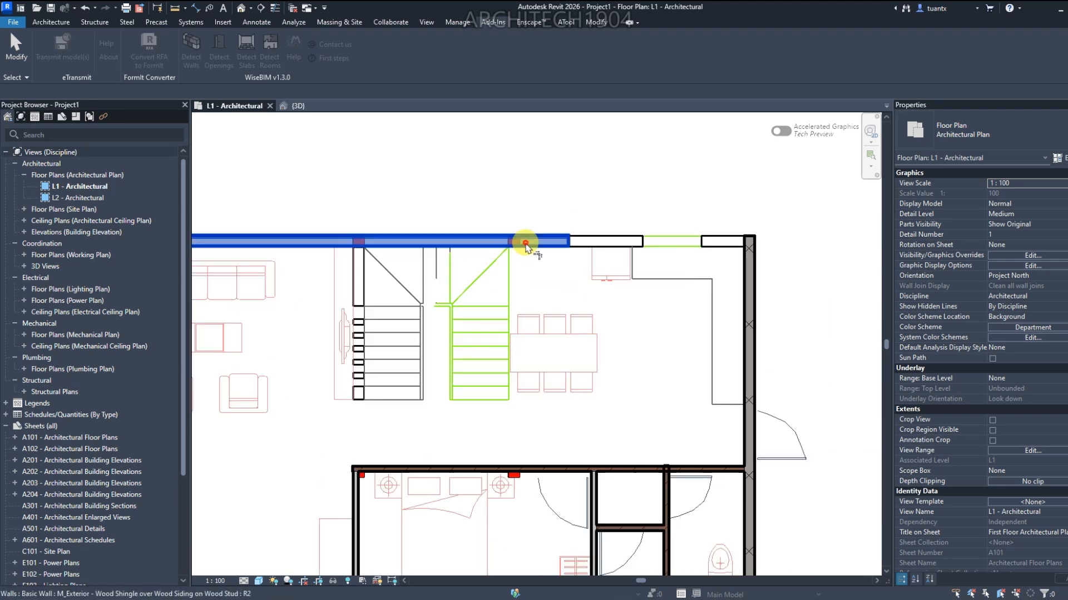
pyautogui.click(752, 277)
pyautogui.press('Escape')
pyautogui.scroll(-4, 752, 272)
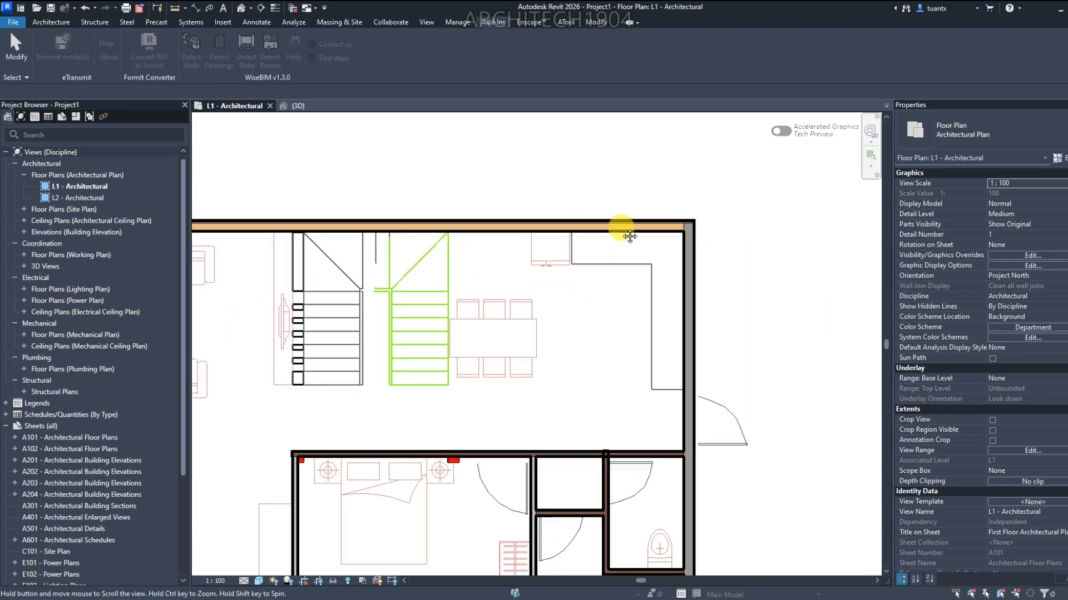
# Delete the thick wall covering the two porch columns on the left side of the DWG plan
pyautogui.scroll(2, 612, 318)
pyautogui.scroll(1, 630, 314)
pyautogui.scroll(-2, 623, 316)
pyautogui.moveTo(598, 316); pyautogui.dragTo(646, 244, button='middle')
pyautogui.scroll(-2, 440, 324)
pyautogui.moveTo(497, 318); pyautogui.dragTo(748, 316, button='middle')
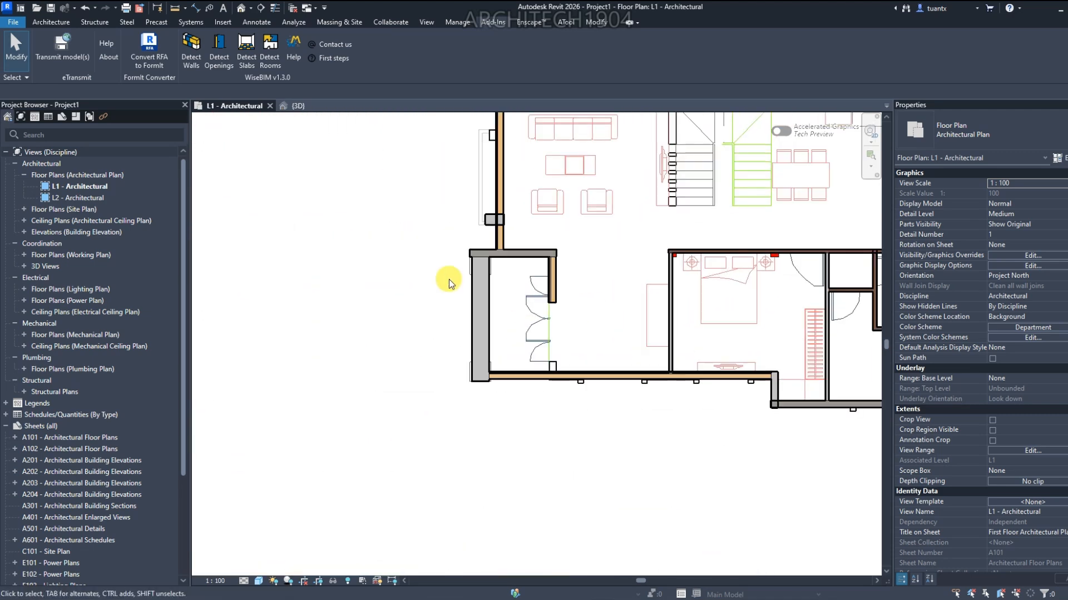
pyautogui.scroll(3, 452, 281)
pyautogui.click(496, 306)
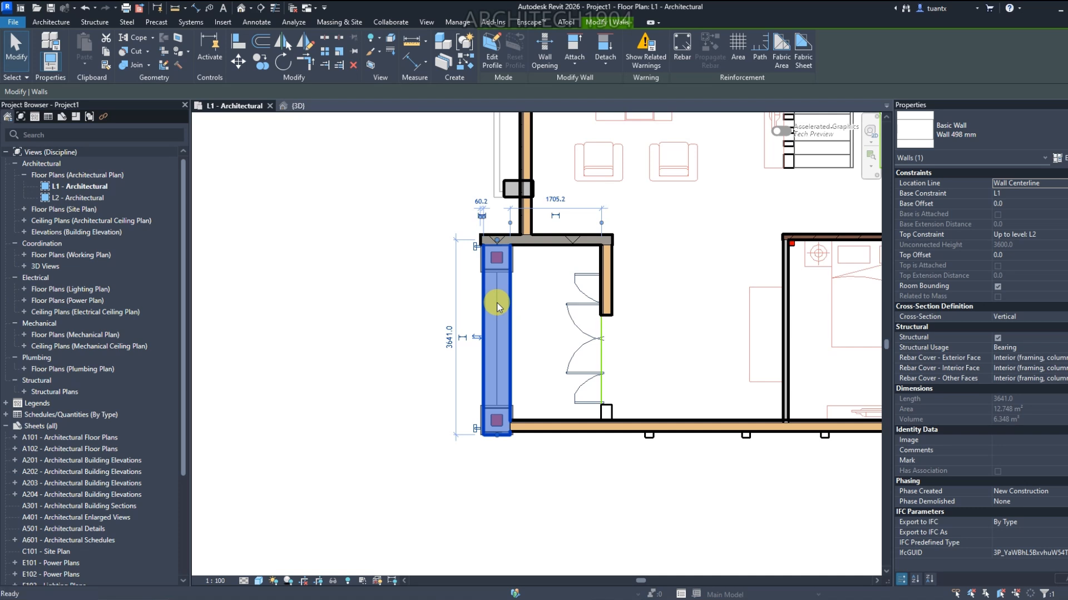
pyautogui.press('Delete')
# Trim the porch's upper wall to the left exterior wall and the folding-door wall to the lower exterior wall
pyautogui.scroll(1, 498, 253)
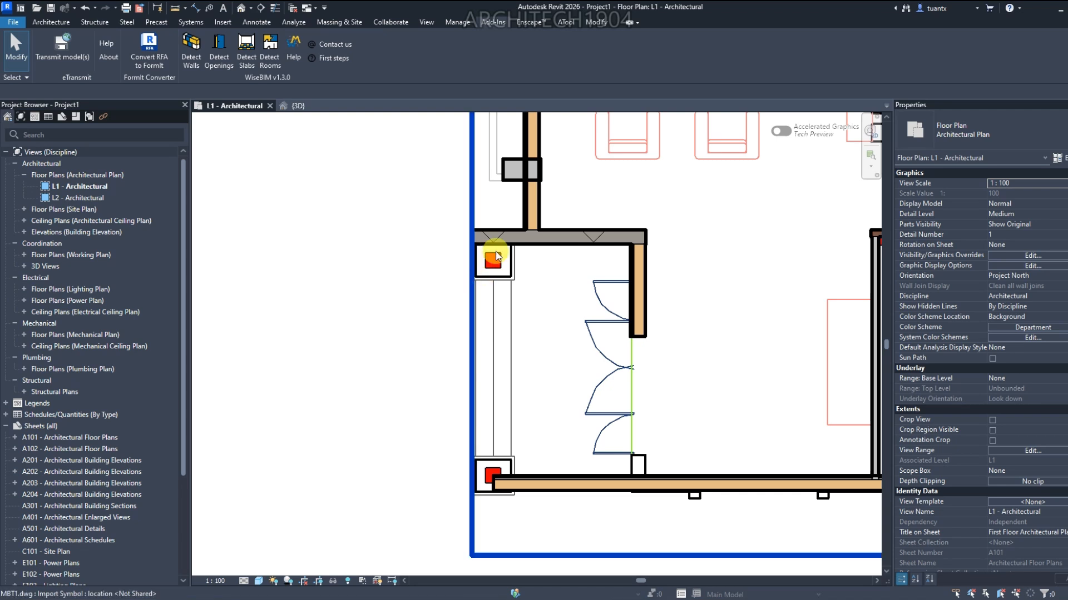
pyautogui.moveTo(510, 448); pyautogui.dragTo(453, 406, button='middle')
pyautogui.press('r')
pyautogui.click(507, 225)
pyautogui.click(476, 191)
pyautogui.click(582, 292)
pyautogui.click(644, 473)
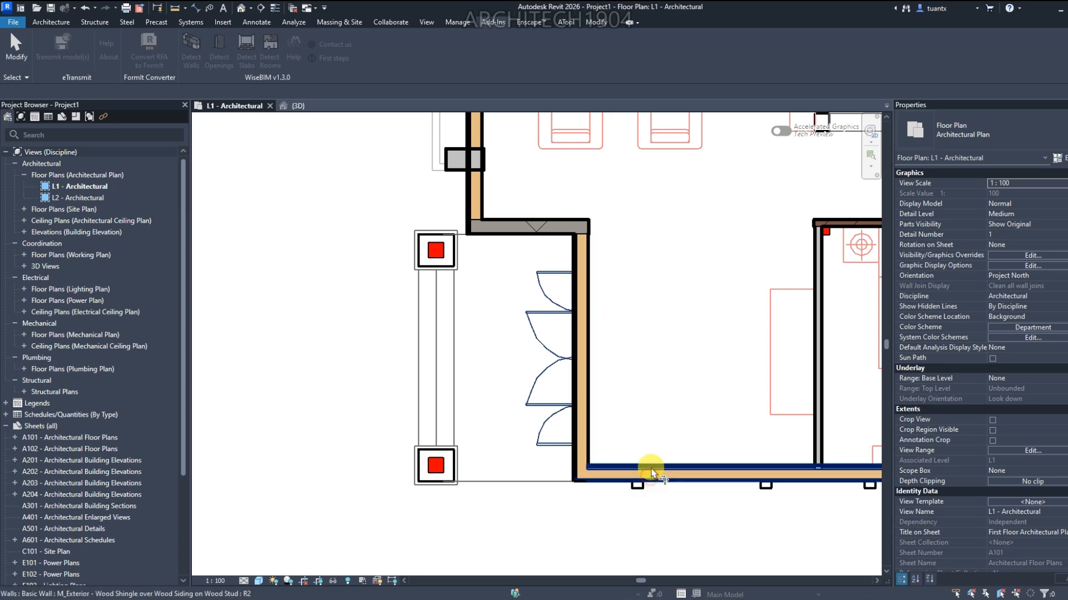
pyautogui.press('Escape')
# Set the 3D view's visual style to Consistent Colors and orbit around the cleaned-up DWG and PDF walls
pyautogui.scroll(-6, 424, 441)
pyautogui.scroll(4, 490, 374)
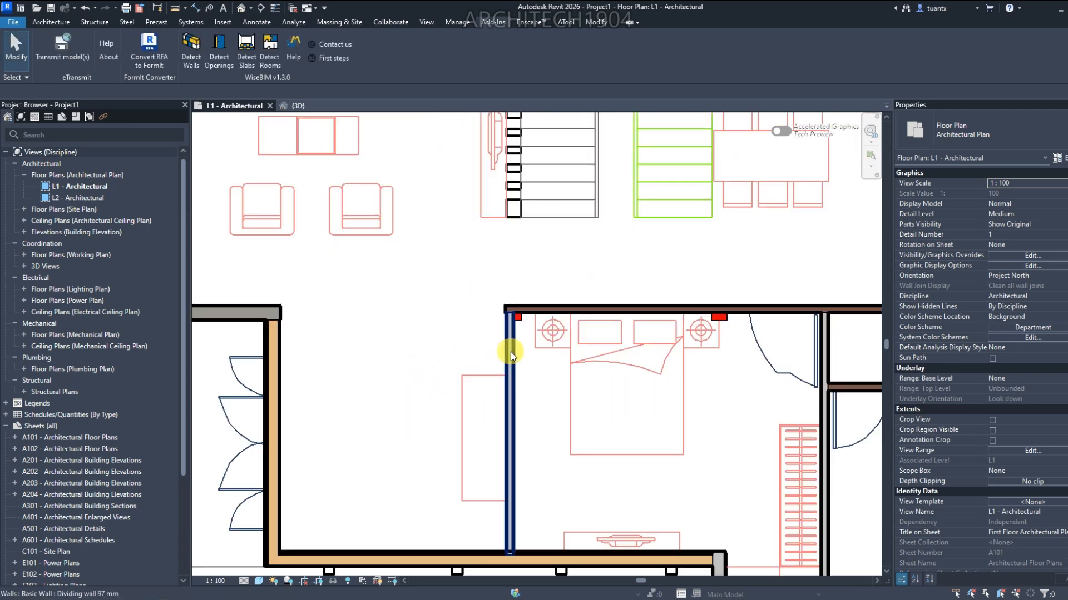
pyautogui.click(309, 106)
pyautogui.scroll(-2, 459, 357)
pyautogui.moveTo(460, 358); pyautogui.dragTo(455, 493, button='middle')
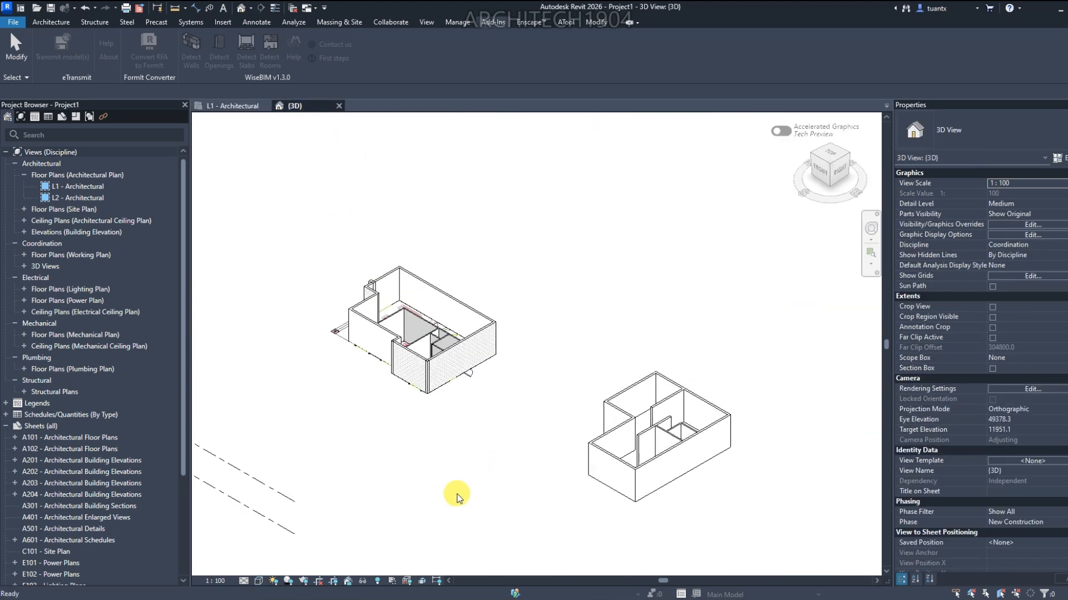
pyautogui.click(258, 581)
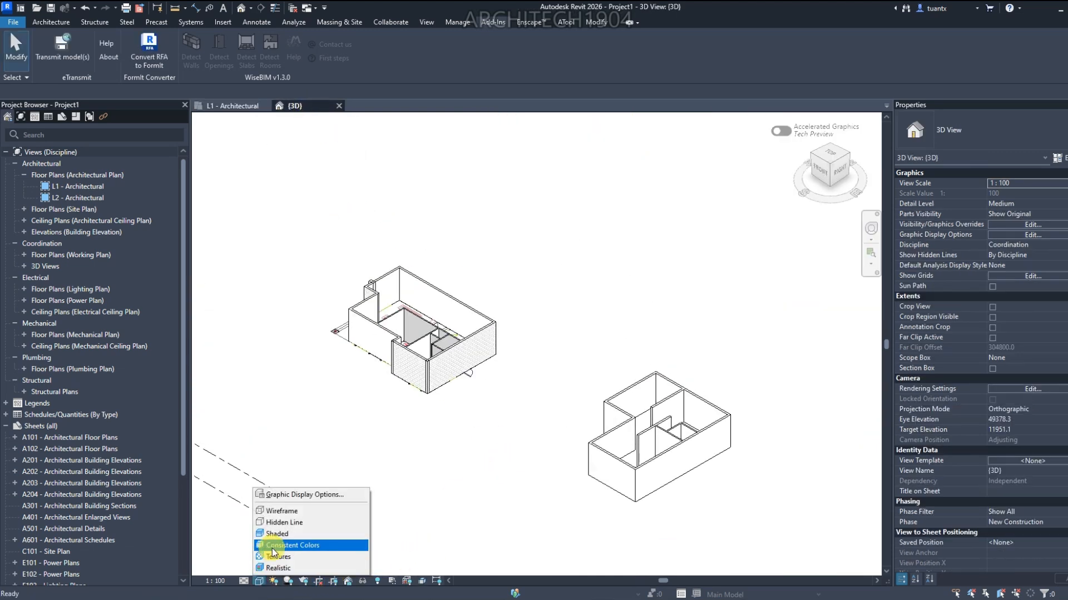
pyautogui.click(273, 545)
pyautogui.moveTo(289, 473)
pyautogui.keyDown('shift'); pyautogui.mouseDown(button='middle')
pyautogui.moveTo(503, 445)
pyautogui.moveTo(626, 593)
pyautogui.moveTo(405, 384)
pyautogui.mouseUp(button='middle'); pyautogui.keyUp('shift')
# Return to the L1 floor plan and examine the rooms, walls and grids of the ground floor plan PDF
pyautogui.click(233, 106)
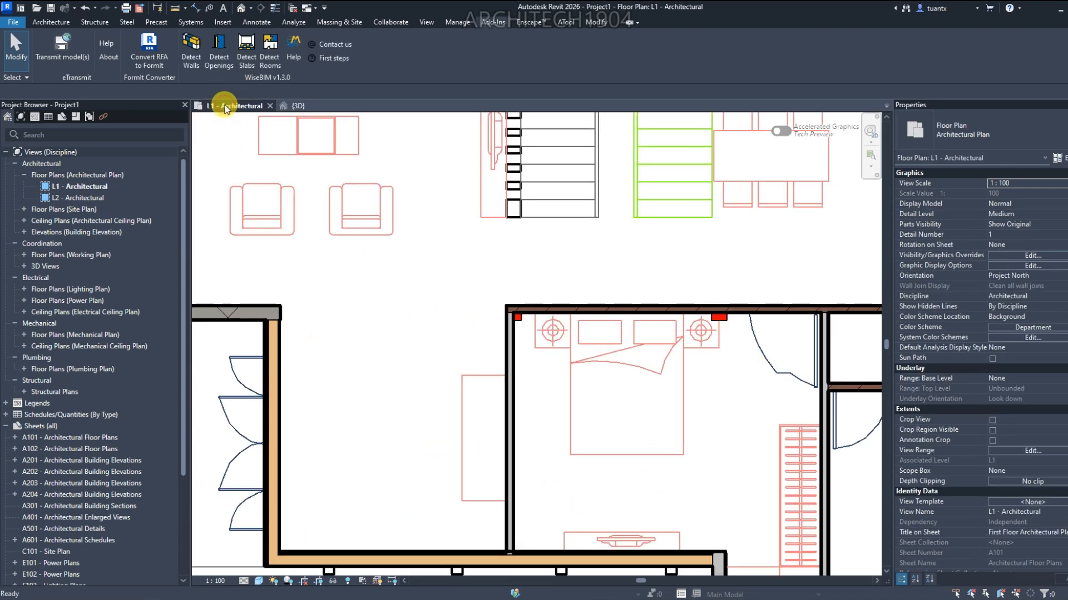
pyautogui.scroll(-6, 660, 306)
pyautogui.scroll(2, 543, 425)
pyautogui.scroll(4, 595, 428)
pyautogui.moveTo(595, 428); pyautogui.dragTo(374, 503, button='middle')
pyautogui.moveTo(446, 260); pyautogui.dragTo(455, 360, button='middle')
pyautogui.scroll(2, 501, 214)
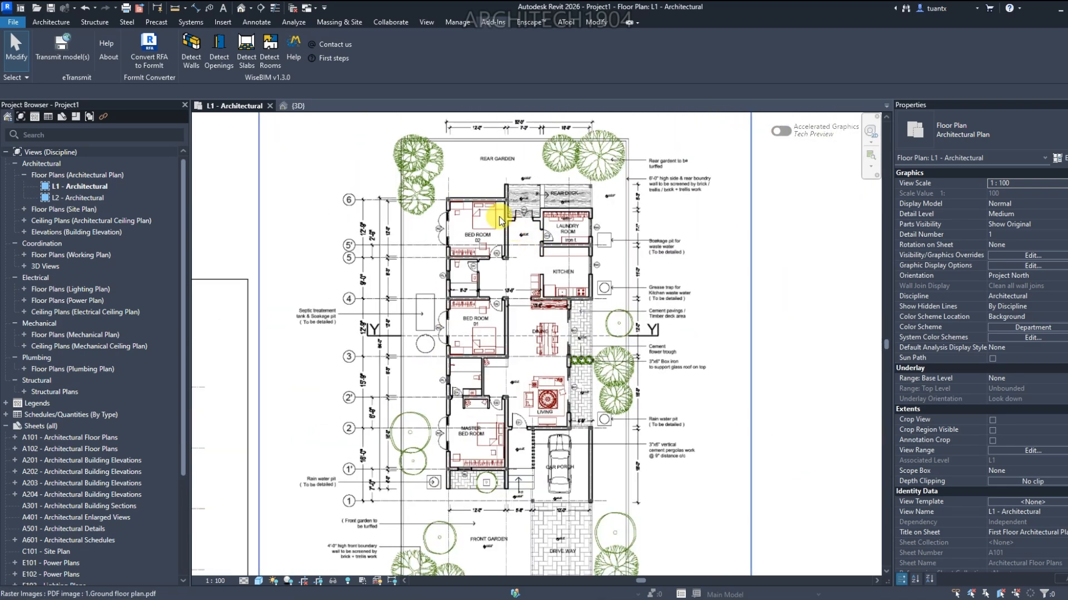
pyautogui.scroll(3, 565, 240)
pyautogui.scroll(-1, 553, 245)
pyautogui.moveTo(554, 245); pyautogui.dragTo(488, 275, button='middle')
pyautogui.scroll(-4, 478, 270)
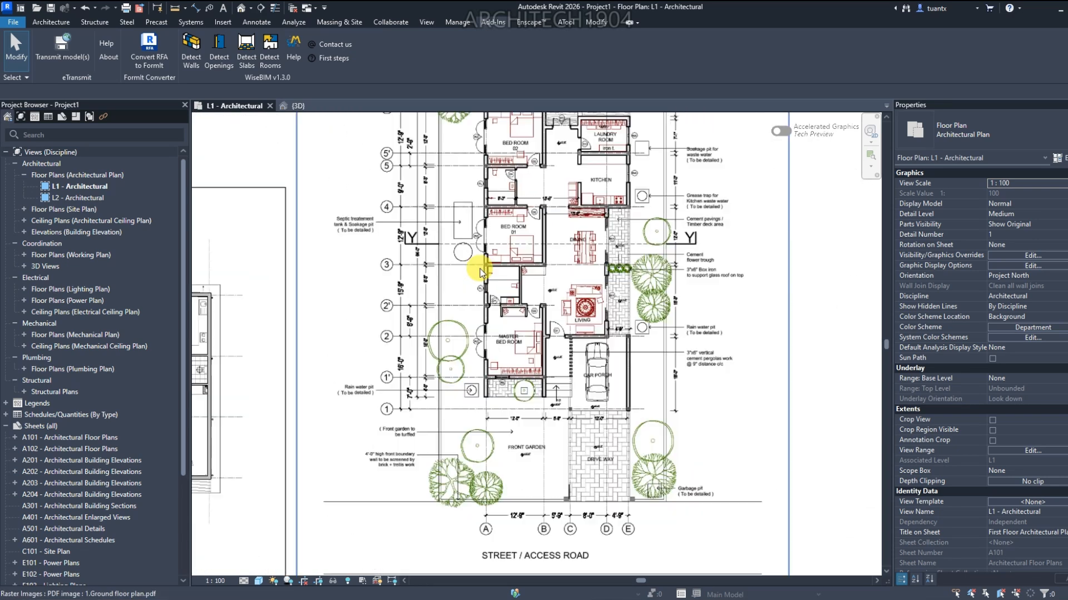
pyautogui.scroll(3, 472, 273)
pyautogui.scroll(1, 466, 283)
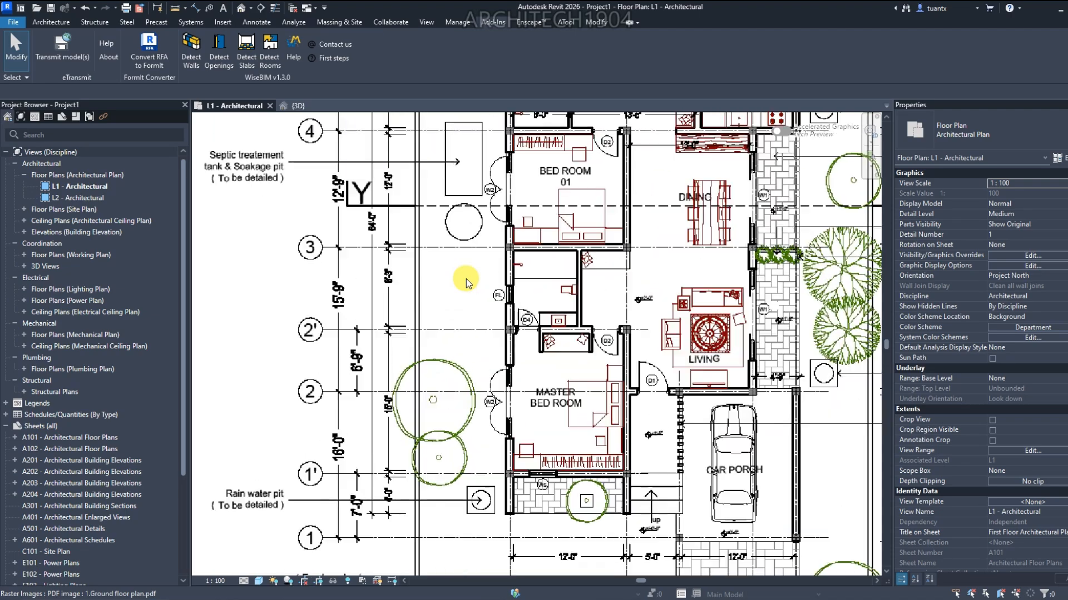
pyautogui.scroll(2, 477, 248)
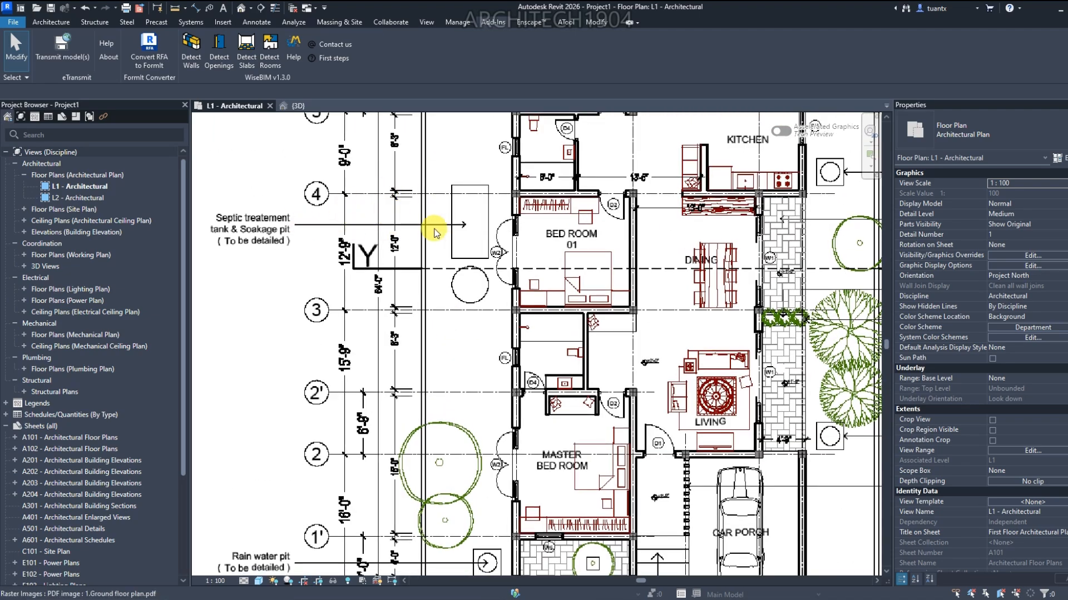
pyautogui.scroll(-3, 445, 234)
pyautogui.scroll(-3, 410, 186)
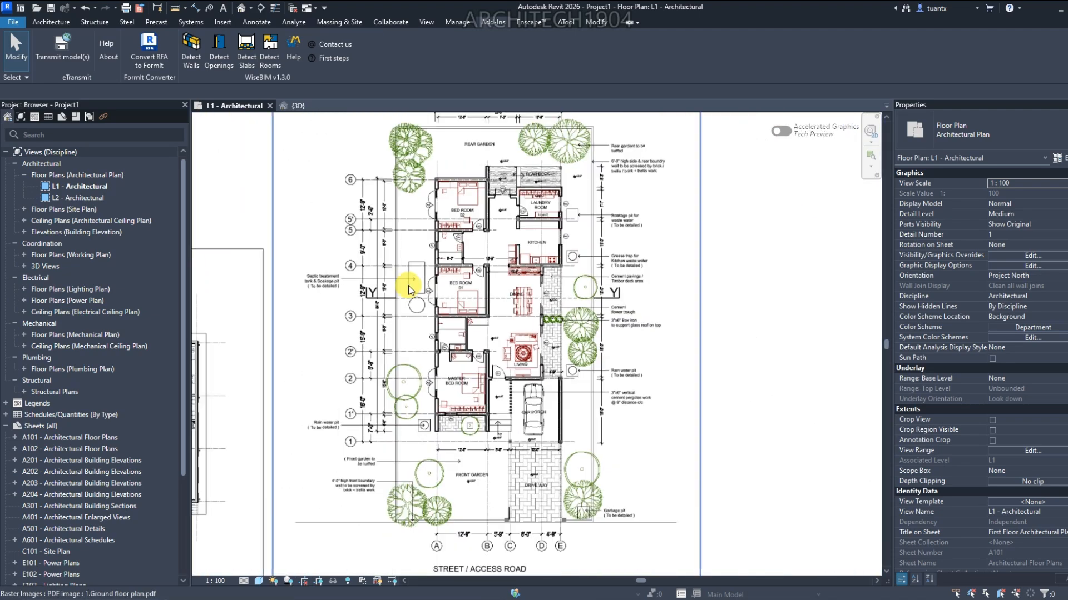
# Run wall detection on the ground floor plan PDF with at most 3 wall families and a 100 mm minimum wall width, keeping existing walls
pyautogui.click(384, 278)
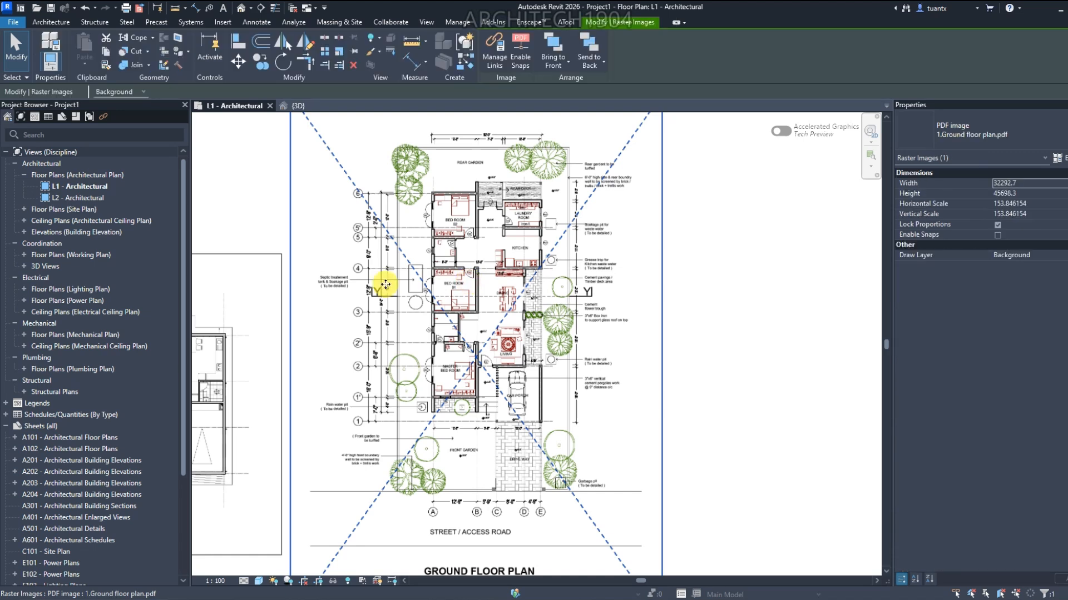
pyautogui.click(493, 22)
pyautogui.click(186, 51)
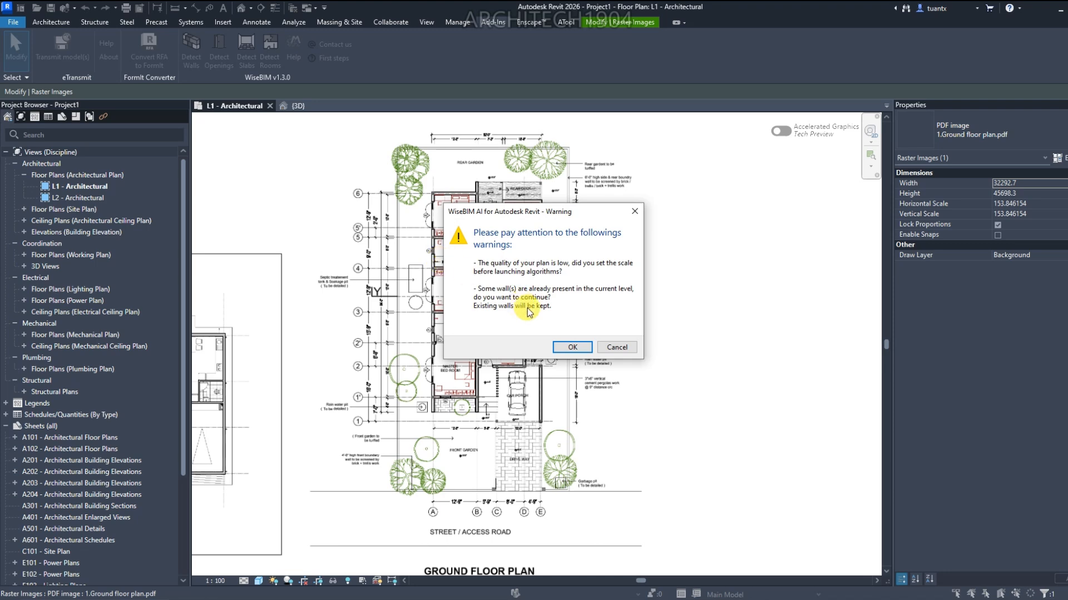
pyautogui.click(572, 346)
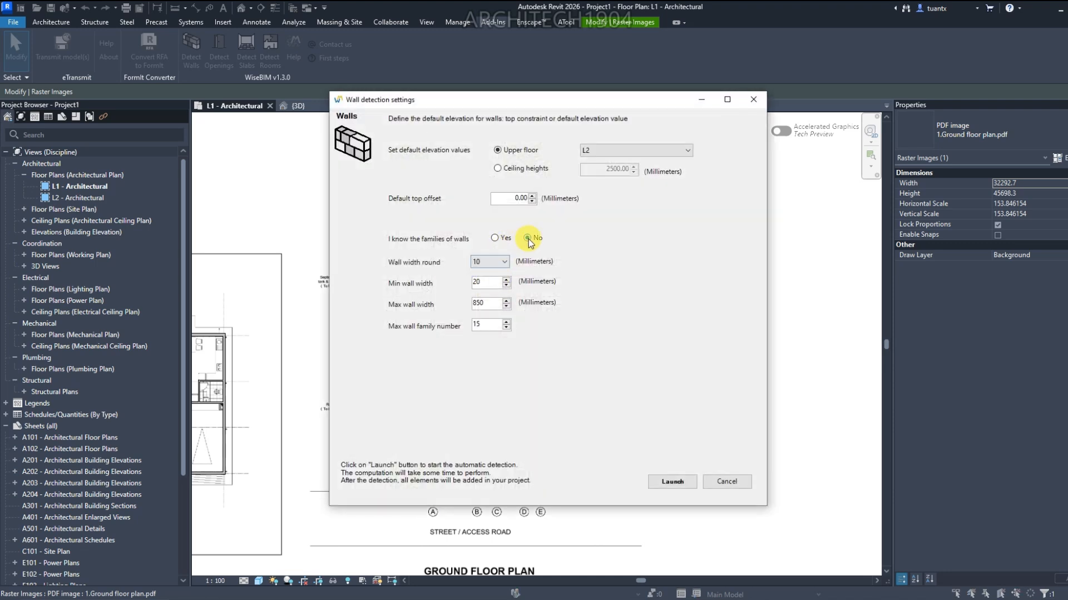
pyautogui.doubleClick(488, 328)
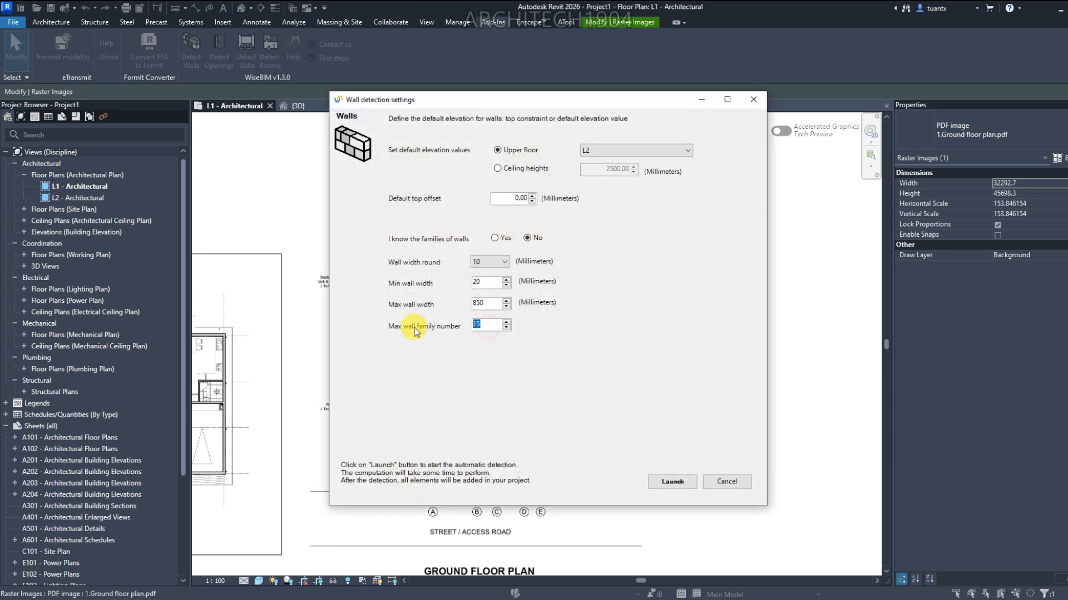
pyautogui.write('3')
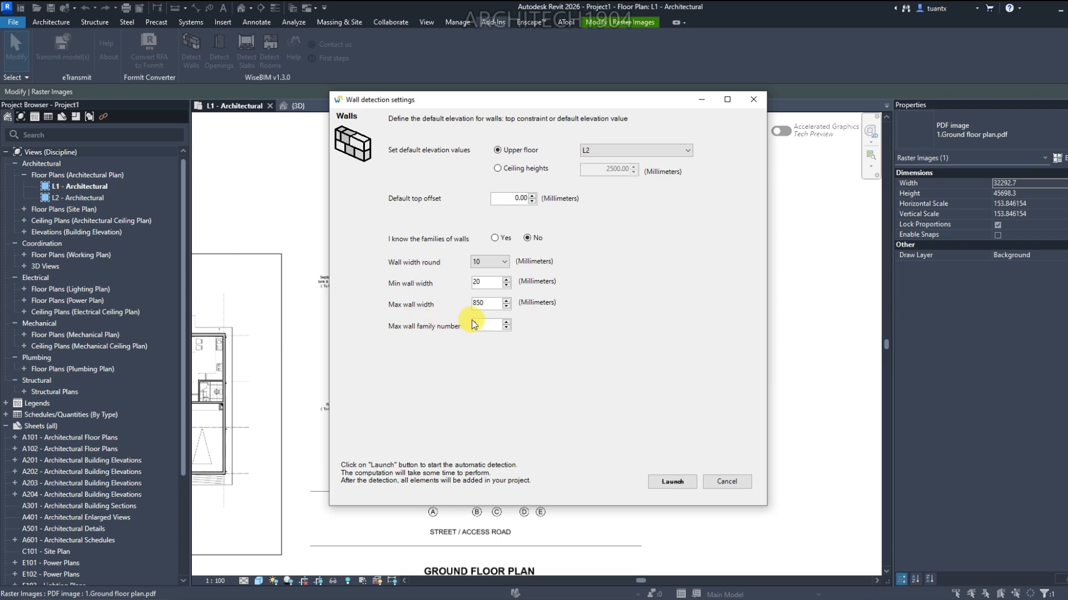
pyautogui.doubleClick(486, 282)
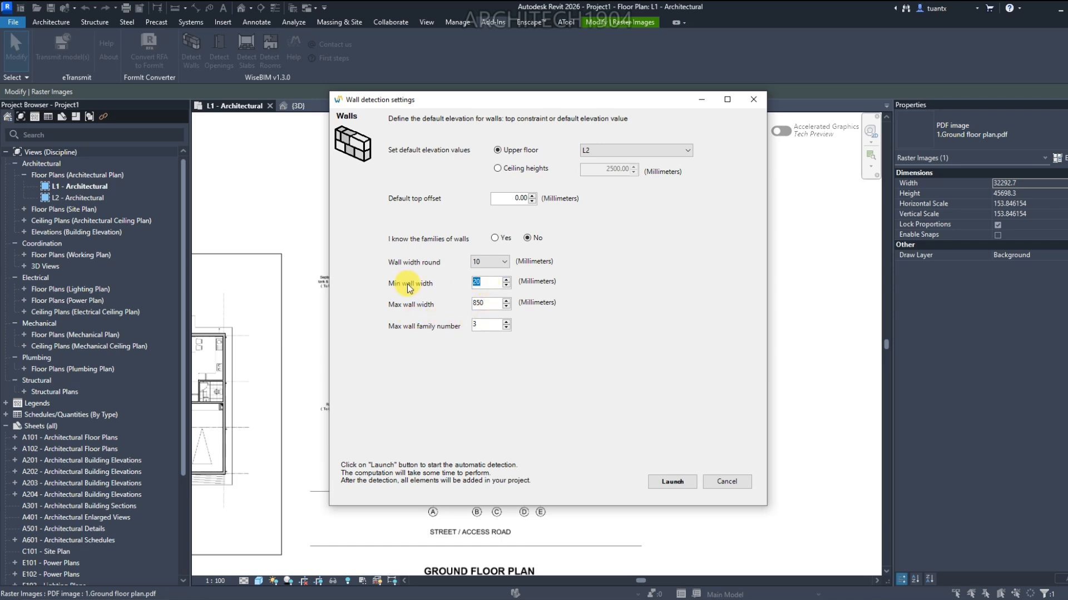
pyautogui.write('100')
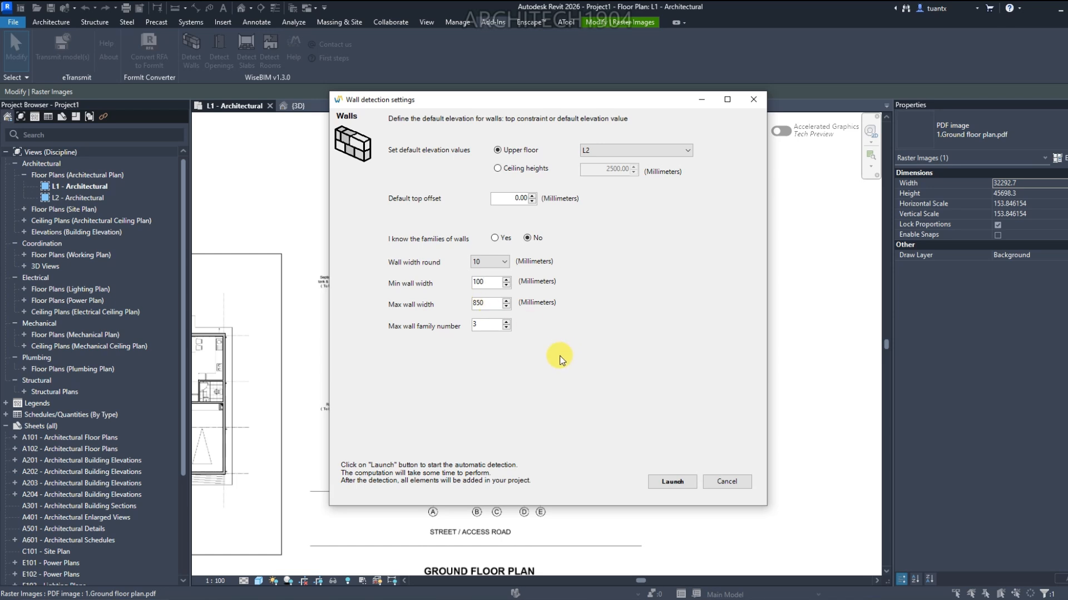
pyautogui.click(678, 488)
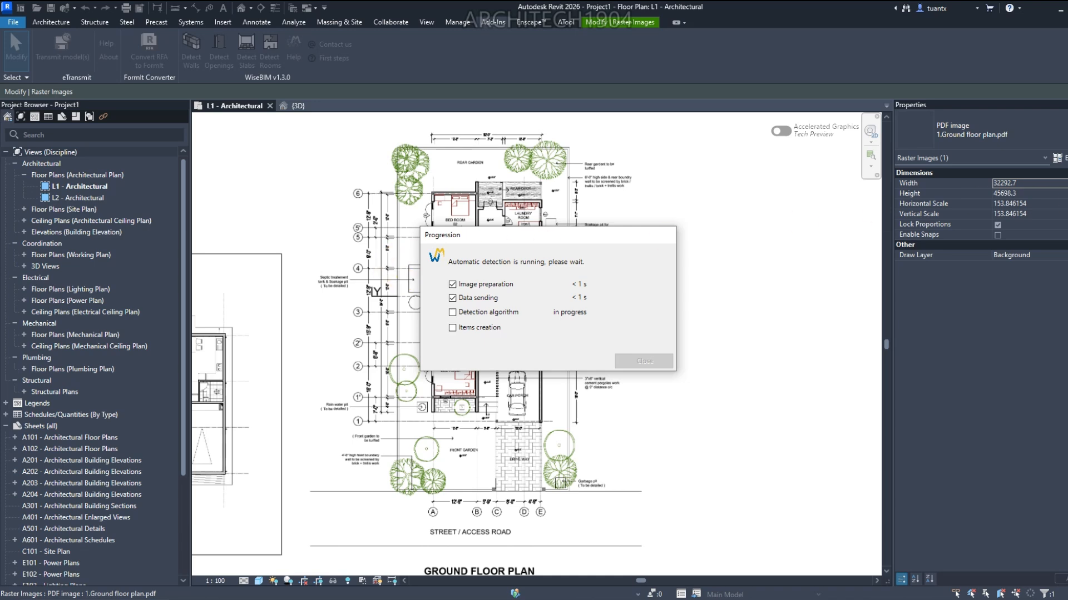
# Check the detected walls against the ground floor plan PDF, from the driveway and car porch up to the bedrooms and kitchen
pyautogui.scroll(5, 473, 356)
pyautogui.scroll(-2, 466, 366)
pyautogui.scroll(2, 542, 348)
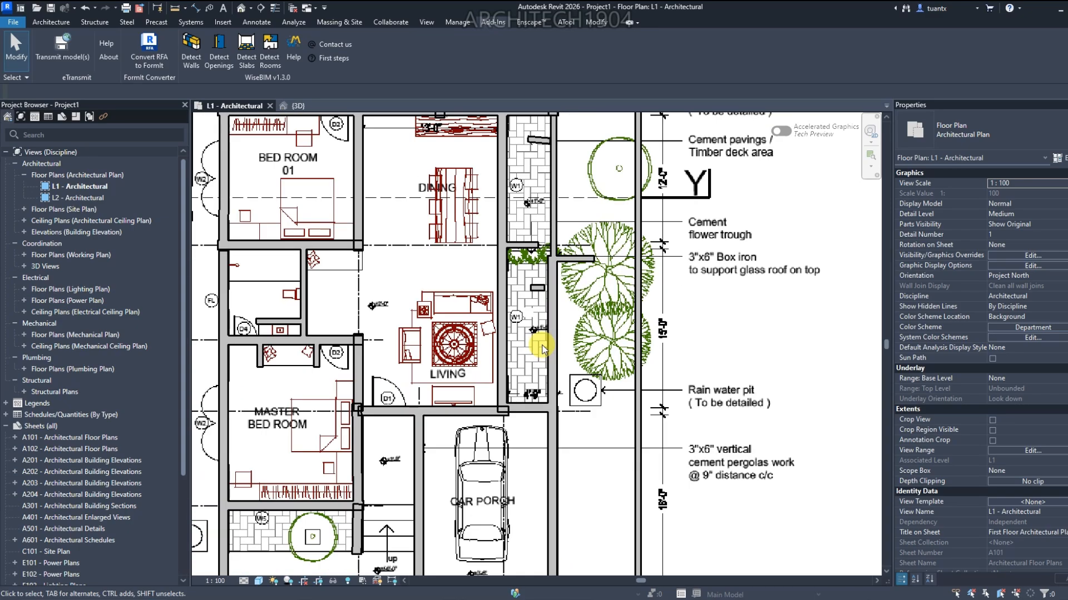
pyautogui.scroll(2, 651, 332)
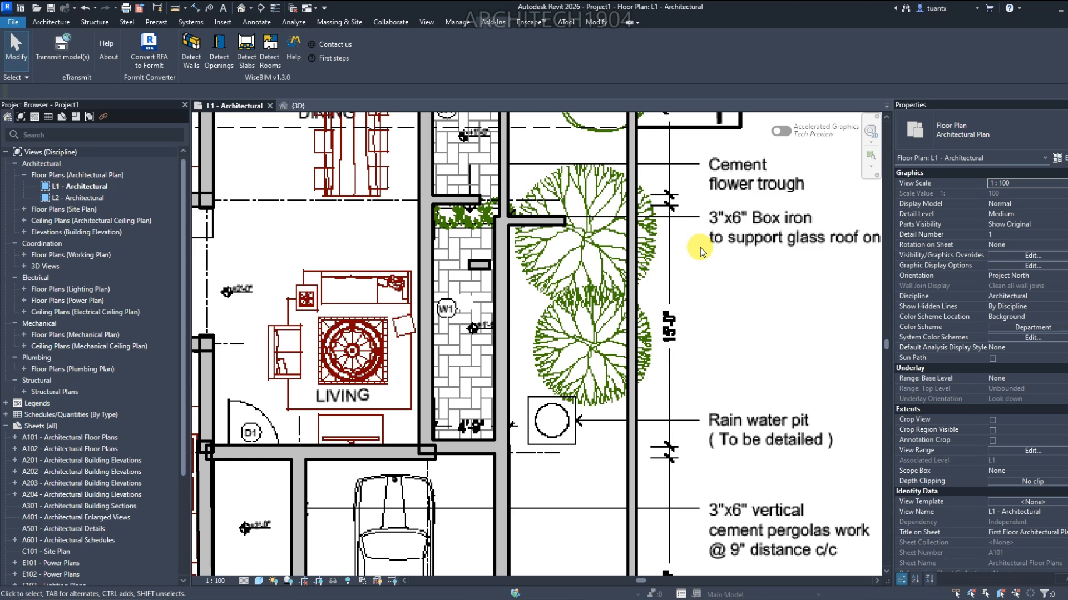
pyautogui.scroll(-2, 702, 249)
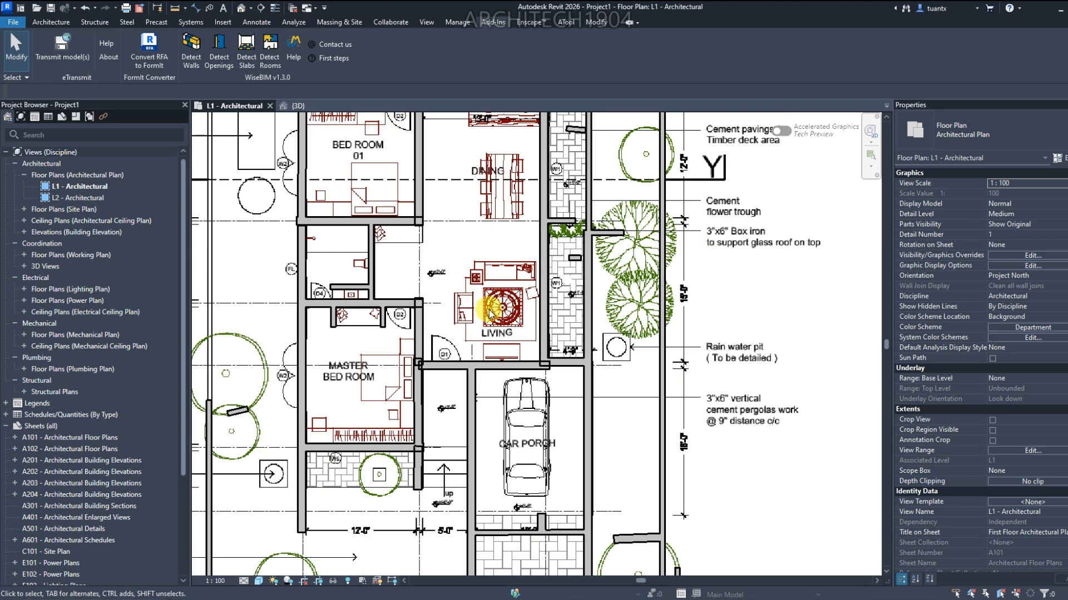
pyautogui.moveTo(490, 376); pyautogui.dragTo(510, 215, button='middle')
pyautogui.moveTo(513, 347); pyautogui.dragTo(483, 267, button='middle')
pyautogui.moveTo(525, 317); pyautogui.dragTo(519, 280, button='middle')
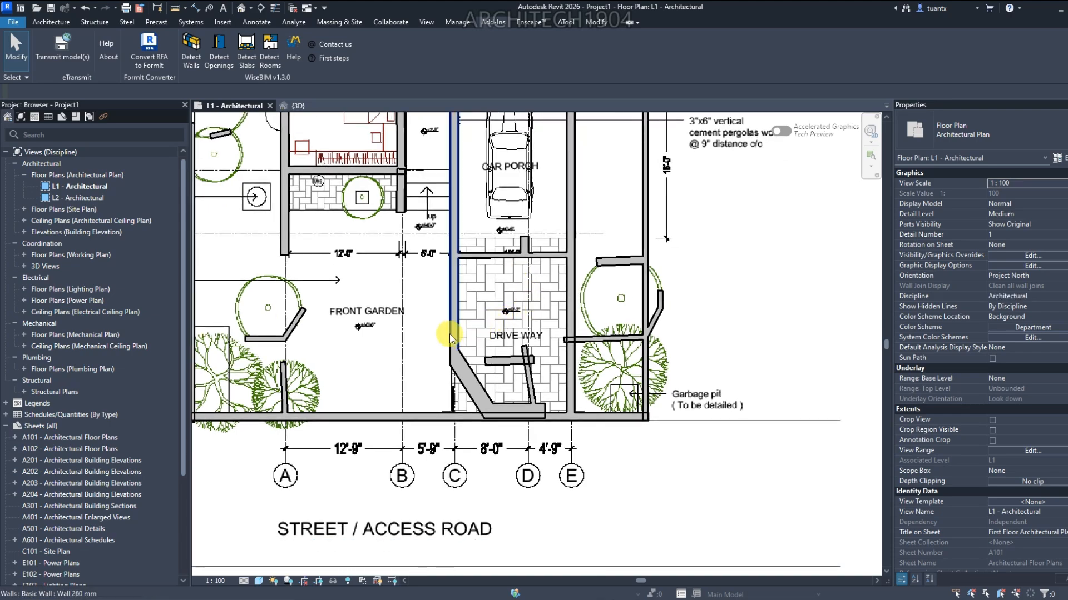
pyautogui.moveTo(412, 276); pyautogui.dragTo(498, 420, button='middle')
pyautogui.moveTo(420, 323); pyautogui.dragTo(419, 420, button='middle')
pyautogui.scroll(3, 470, 320)
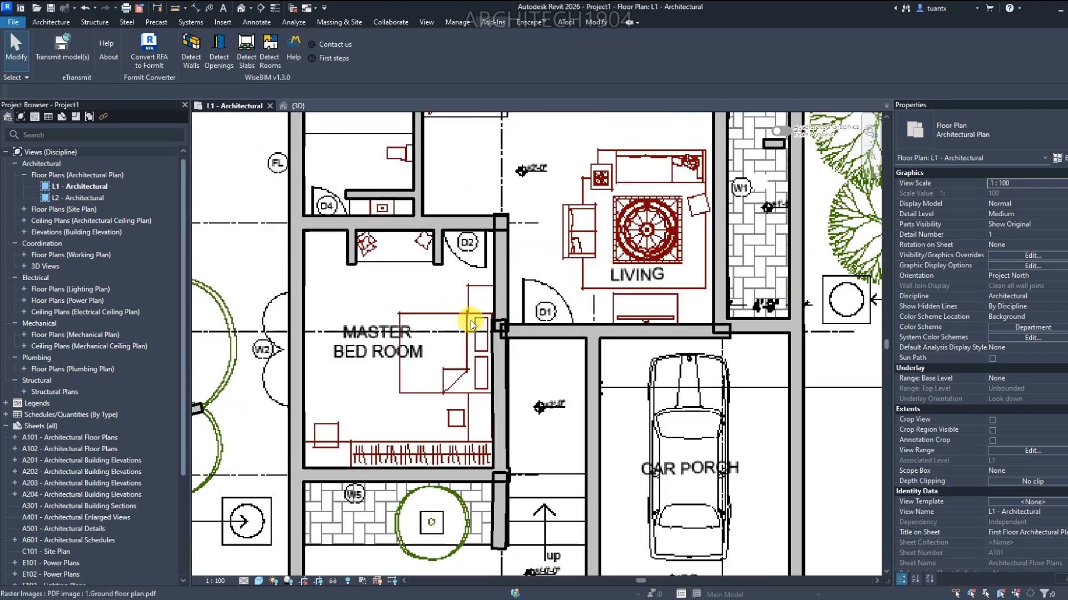
pyautogui.scroll(-3, 428, 307)
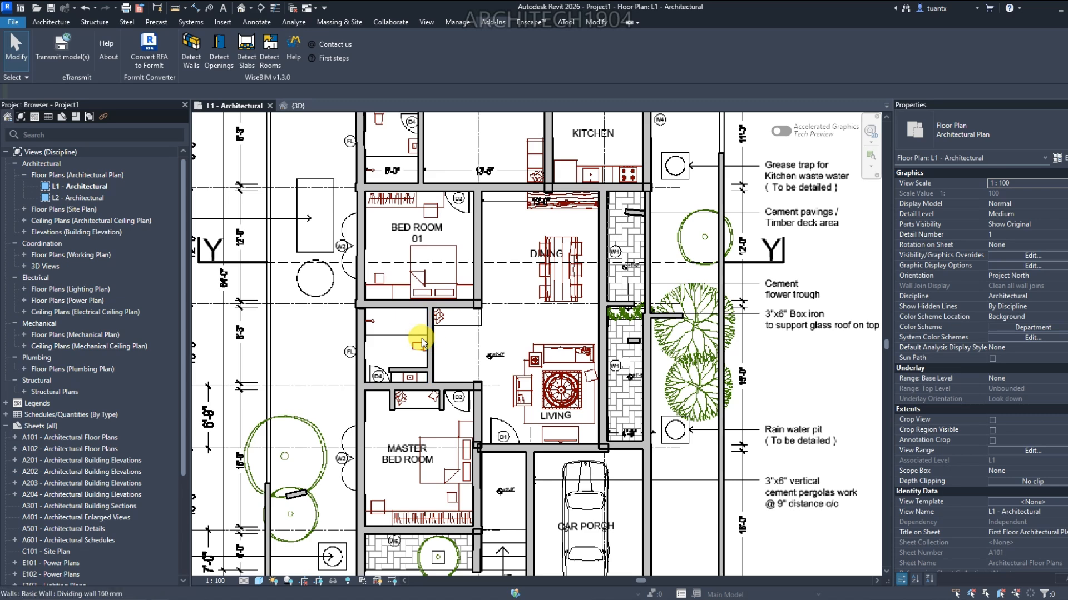
pyautogui.scroll(-4, 423, 335)
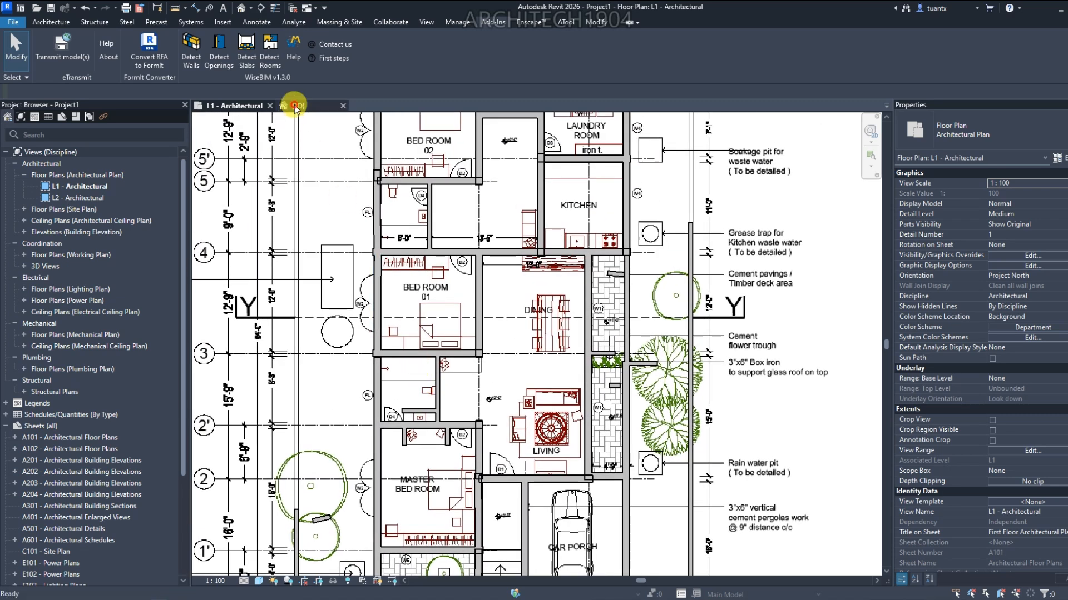
# Review the ground floor plan's detected walls in the 3D view
pyautogui.click(293, 106)
pyautogui.scroll(-4, 528, 309)
pyautogui.moveTo(722, 332); pyautogui.dragTo(595, 441, button='middle')
pyautogui.scroll(3, 495, 353)
pyautogui.moveTo(763, 472); pyautogui.dragTo(625, 370, button='middle')
pyautogui.scroll(3, 625, 370)
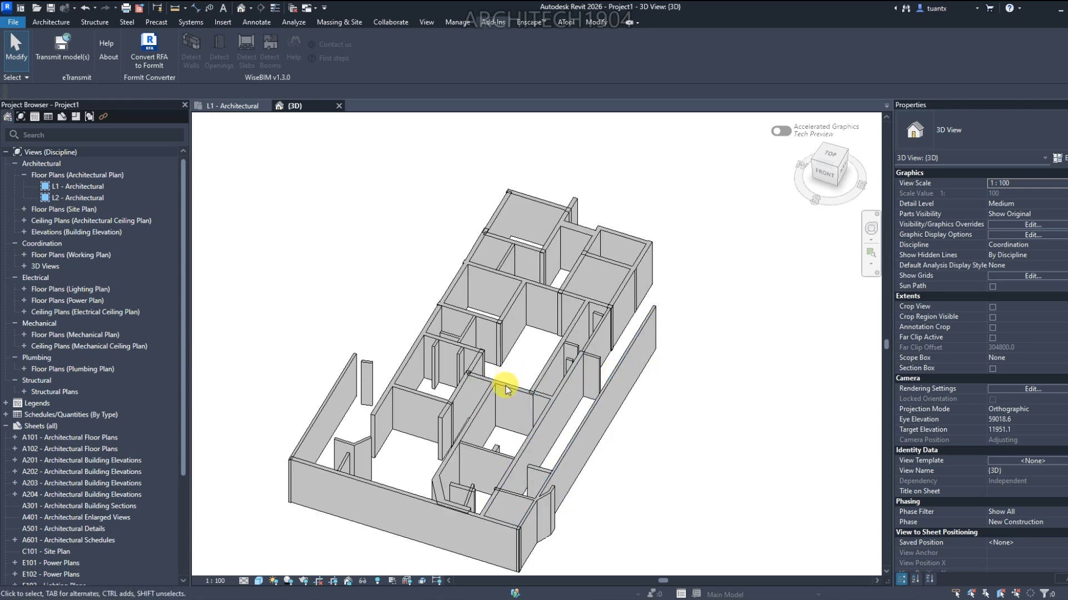
# Return to the L1 floor plan and view the DWG plan and both PDF plans together
pyautogui.click(232, 106)
pyautogui.scroll(-4, 415, 306)
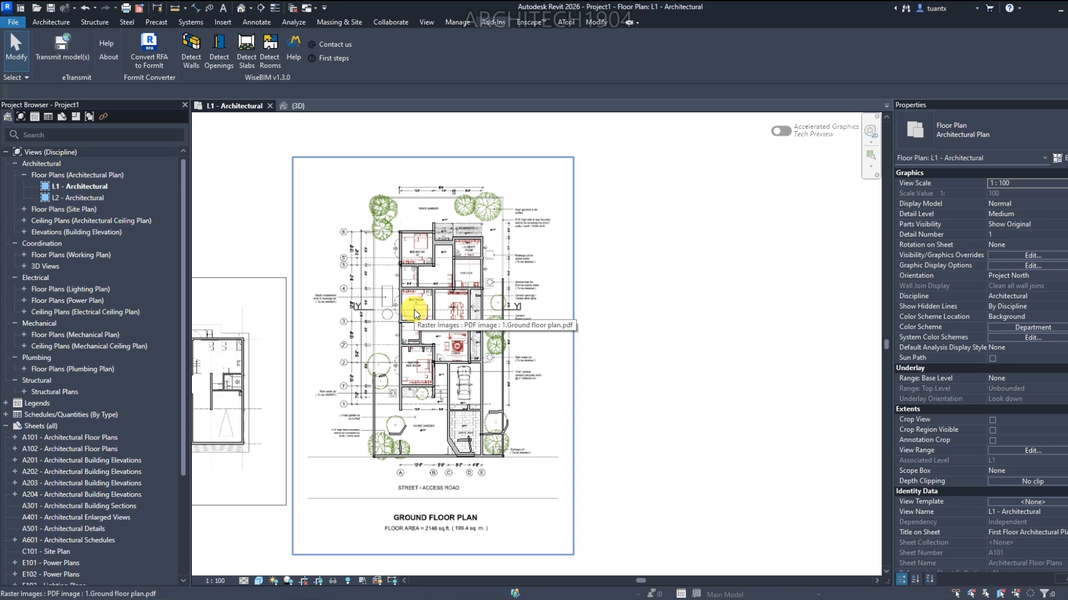
pyautogui.scroll(-2, 397, 301)
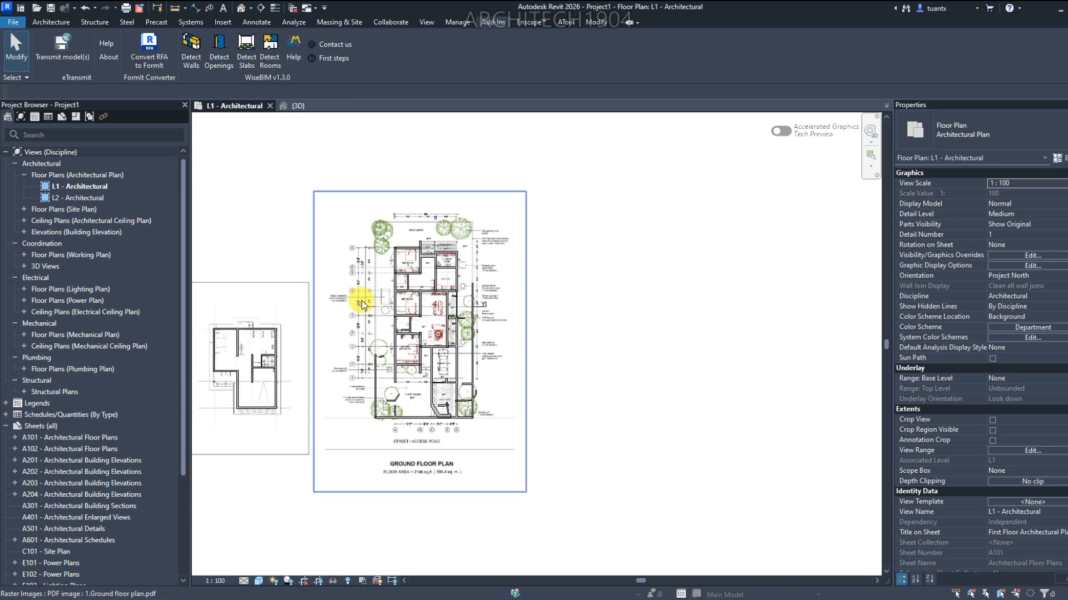
pyautogui.moveTo(361, 300); pyautogui.dragTo(551, 309, button='middle')
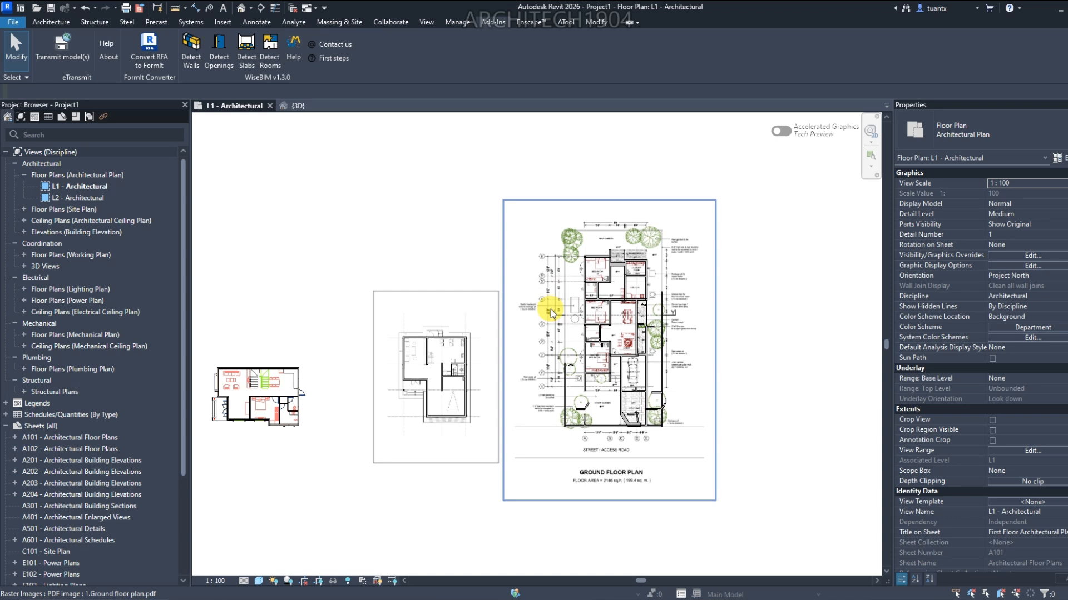
pyautogui.press('Escape')
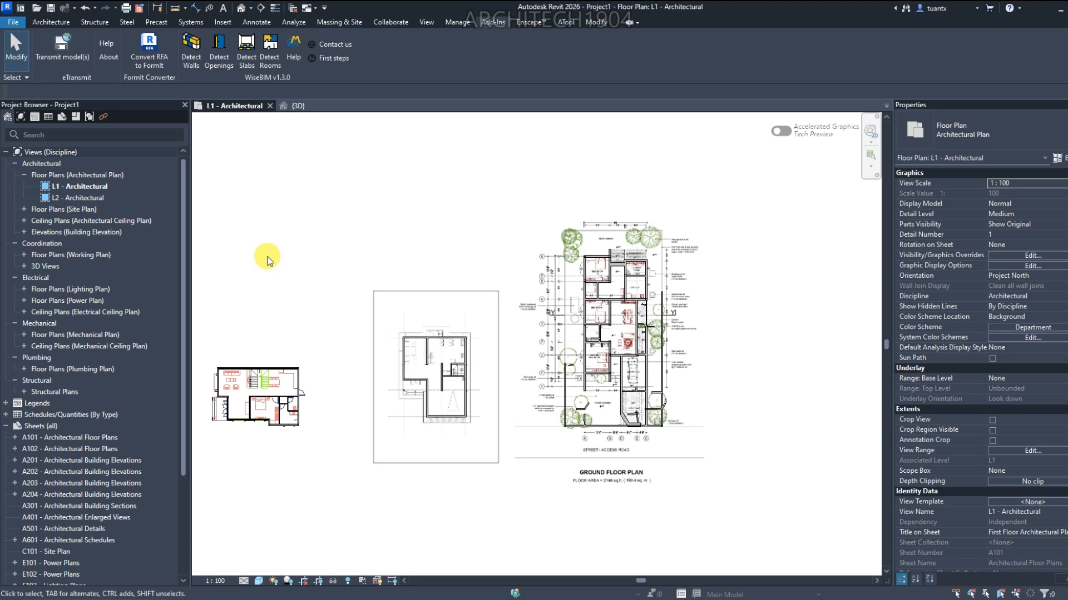
# Select the file.MauKetQuaThucHanh.pdf plan image and start WiseBIM opening detection on it
pyautogui.scroll(3, 291, 266)
pyautogui.scroll(2, 301, 286)
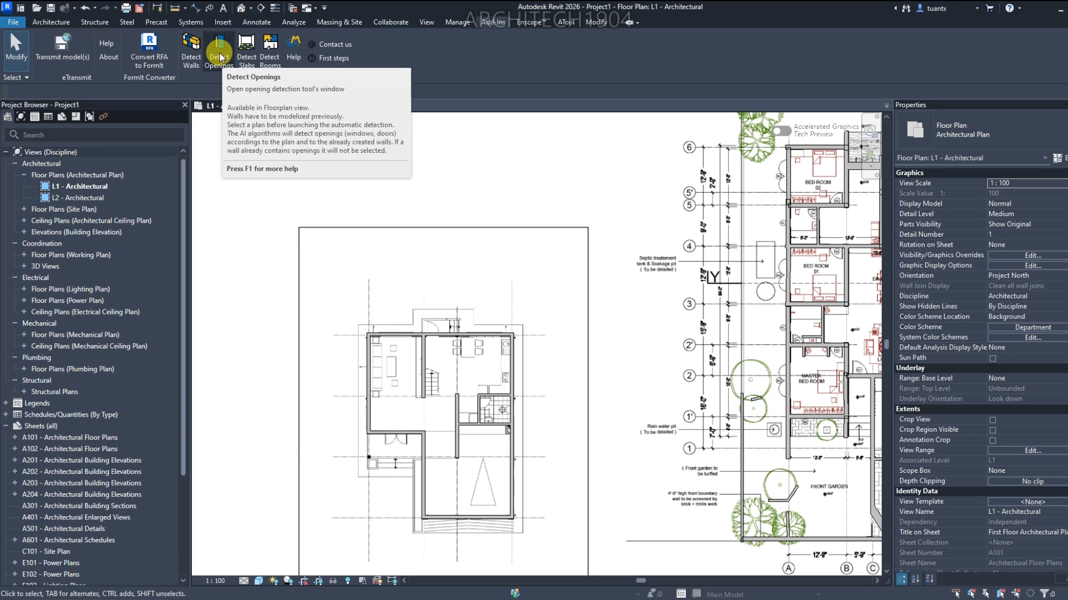
pyautogui.scroll(3, 262, 219)
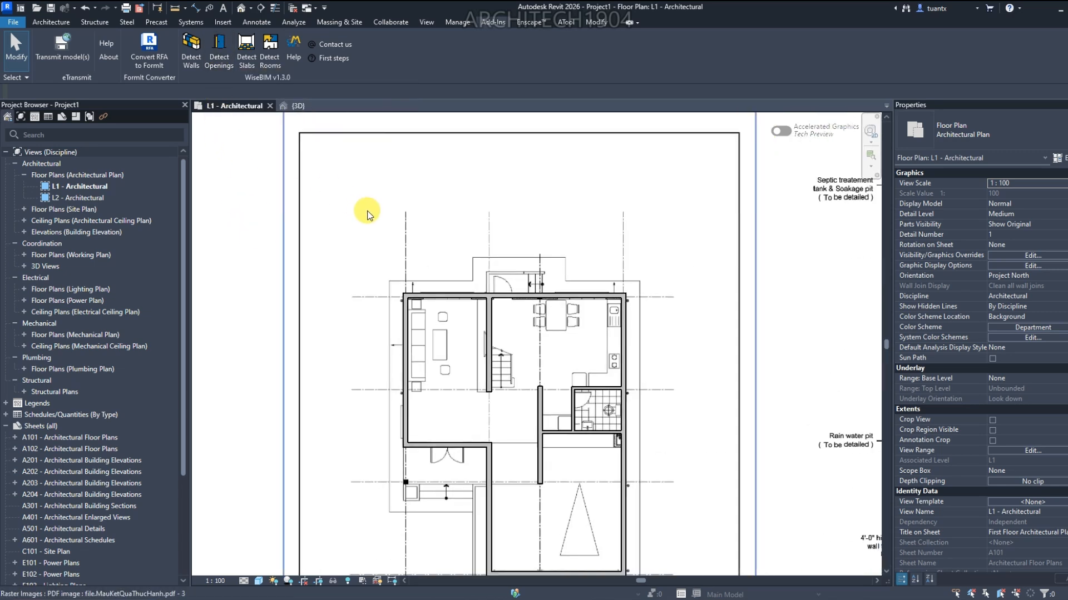
pyautogui.scroll(-3, 367, 214)
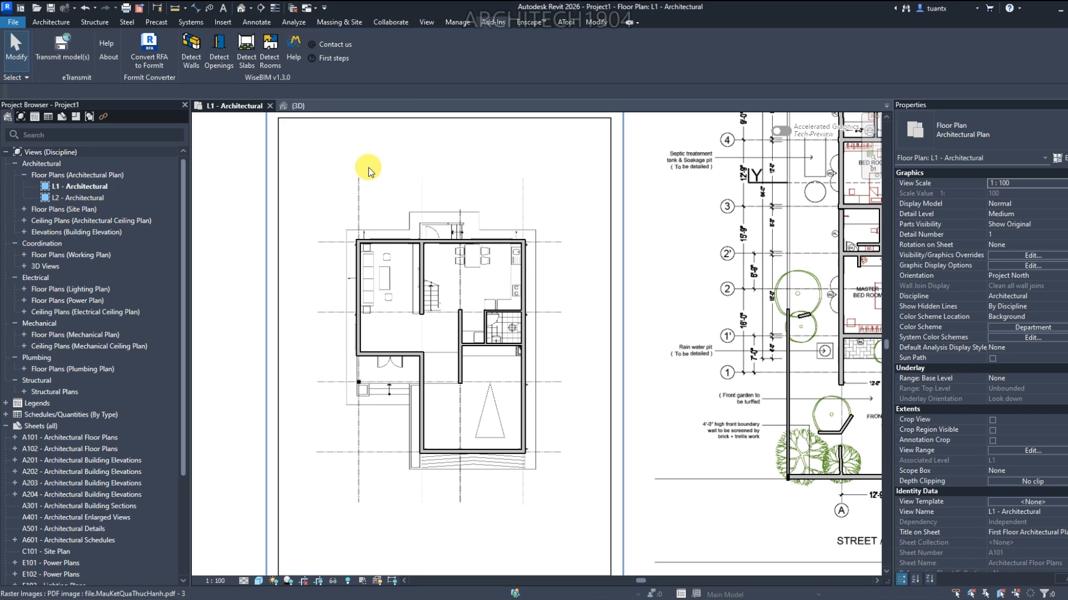
pyautogui.click(369, 170)
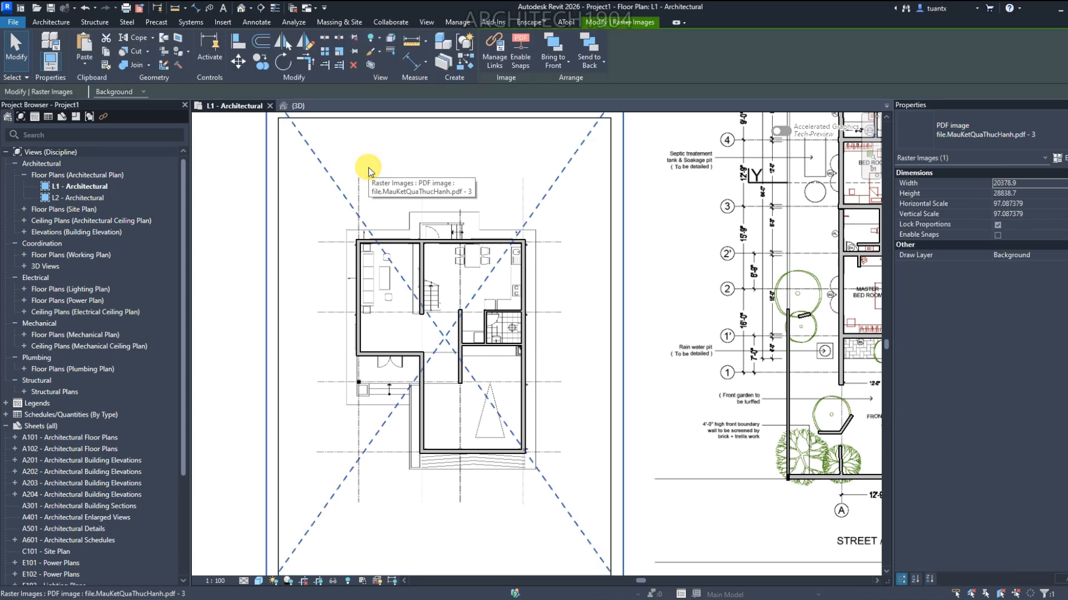
pyautogui.click(493, 23)
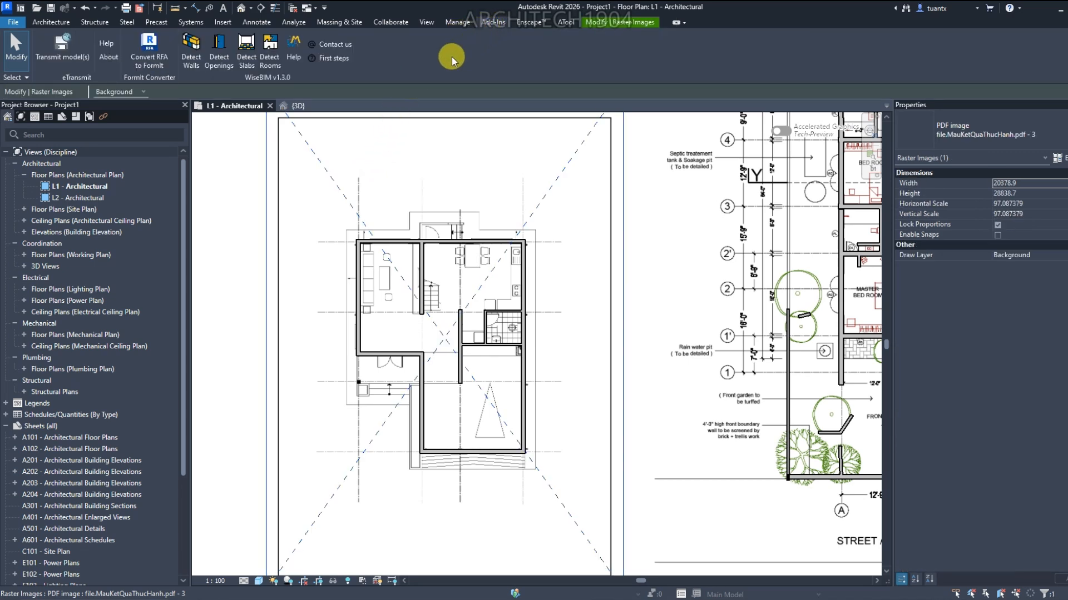
pyautogui.click(220, 57)
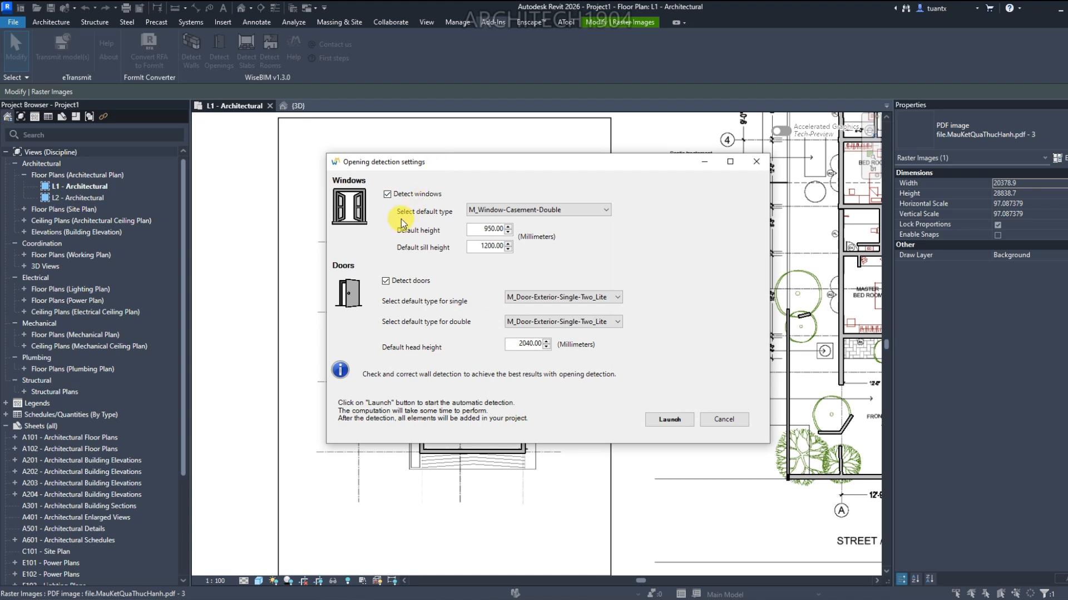
# Set the window detection defaults to type M_Window-Casement-Double, height 1500 mm and sill height 900 mm
pyautogui.click(500, 210)
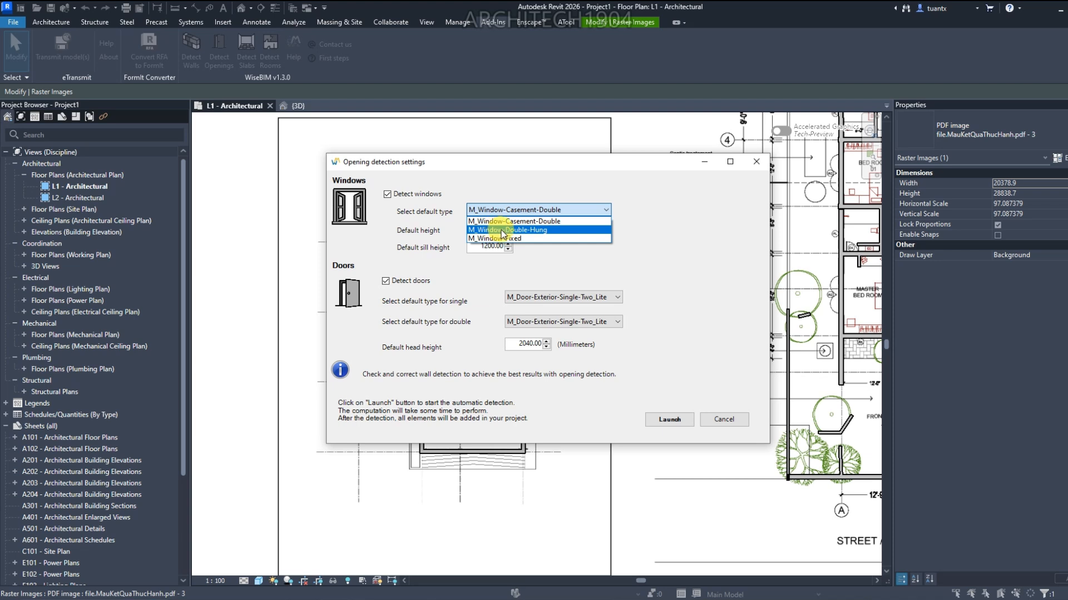
pyautogui.click(520, 222)
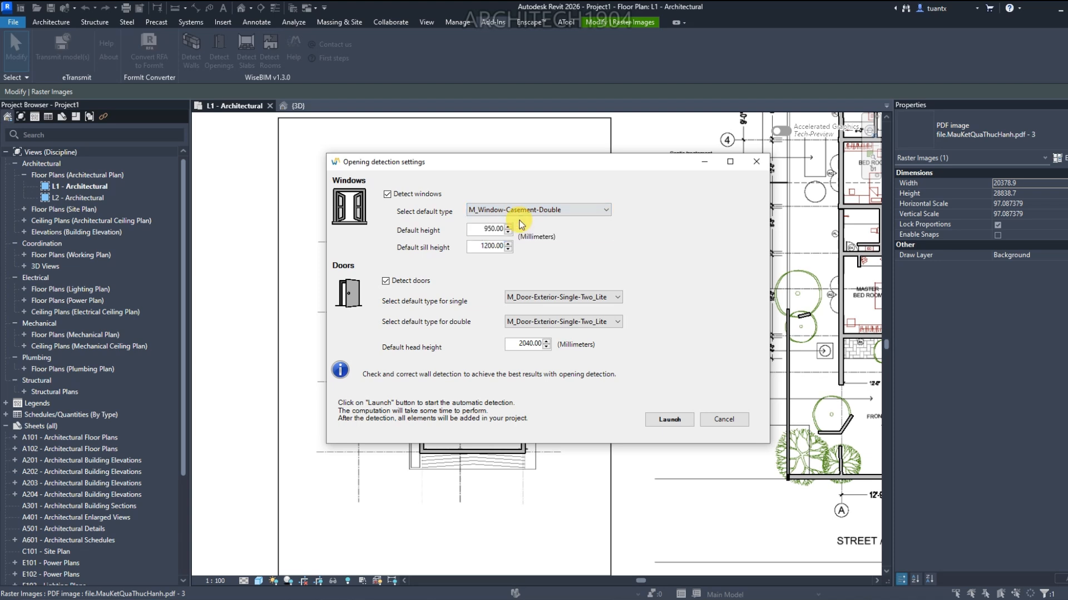
pyautogui.doubleClick(491, 229)
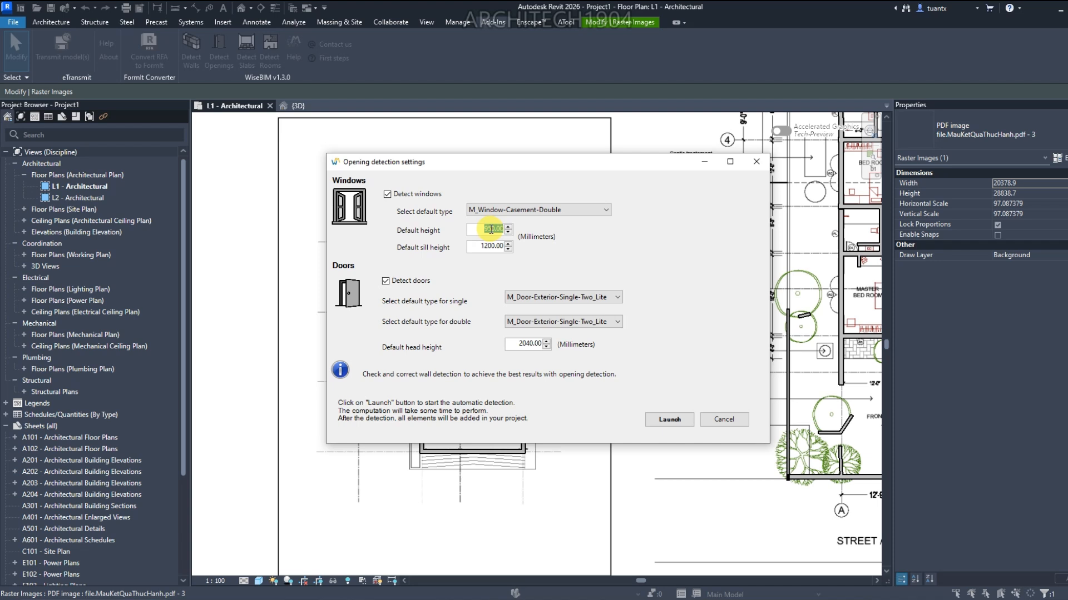
pyautogui.write('13')
pyautogui.write('00')
pyautogui.click(481, 245)
pyautogui.doubleClick(481, 245)
pyautogui.write('900')
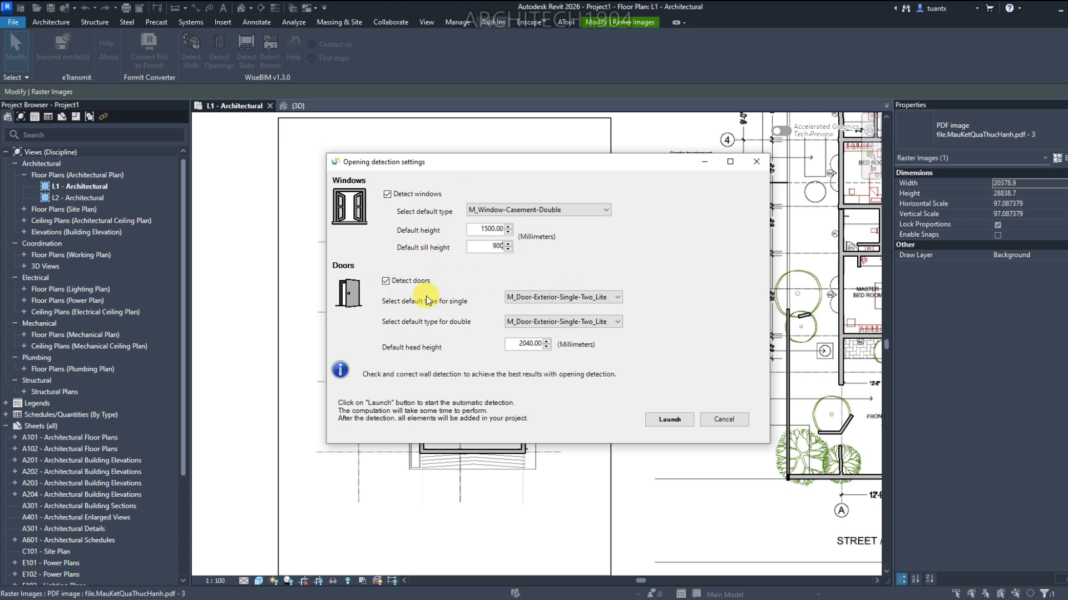
# Set single doors to M_Door-Passage-Single-Flush, double doors to M_Door-Passage-Double-Flush and head height to 2400 mm, and run the opening detection
pyautogui.click(531, 297)
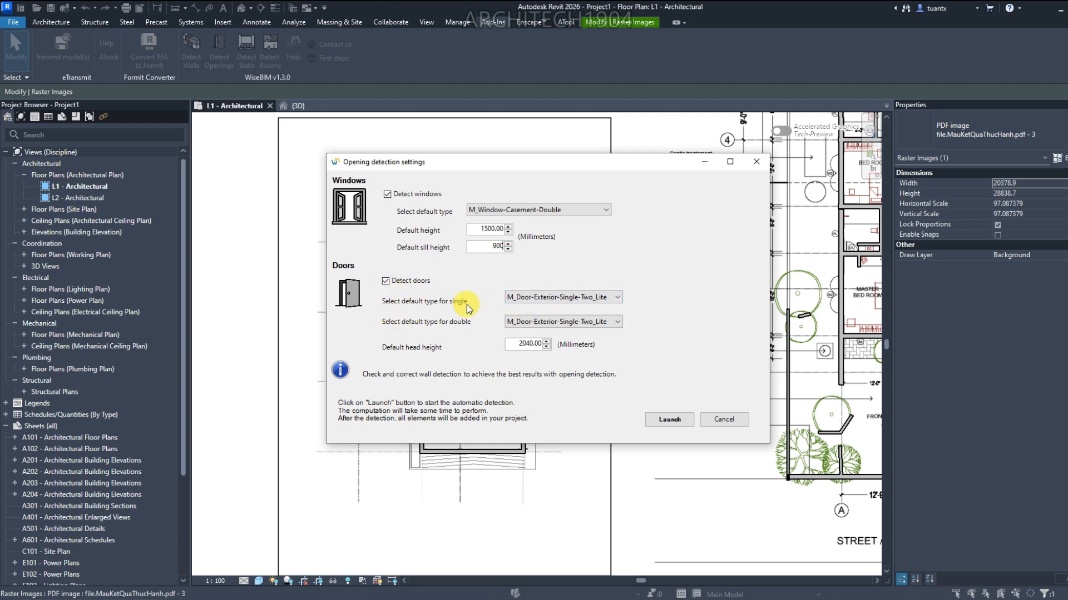
pyautogui.click(531, 297)
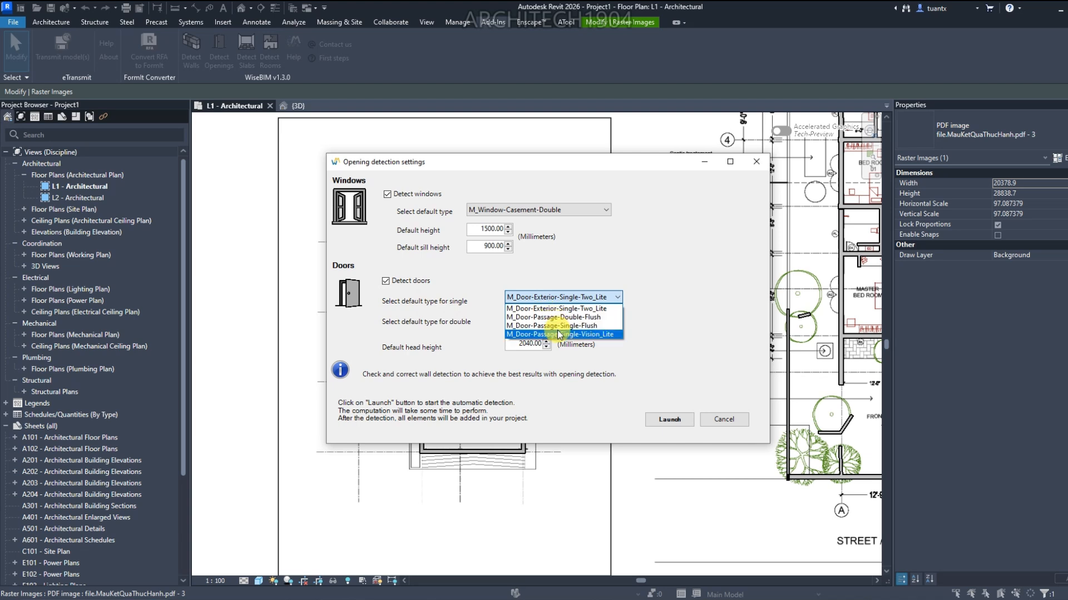
pyautogui.click(551, 325)
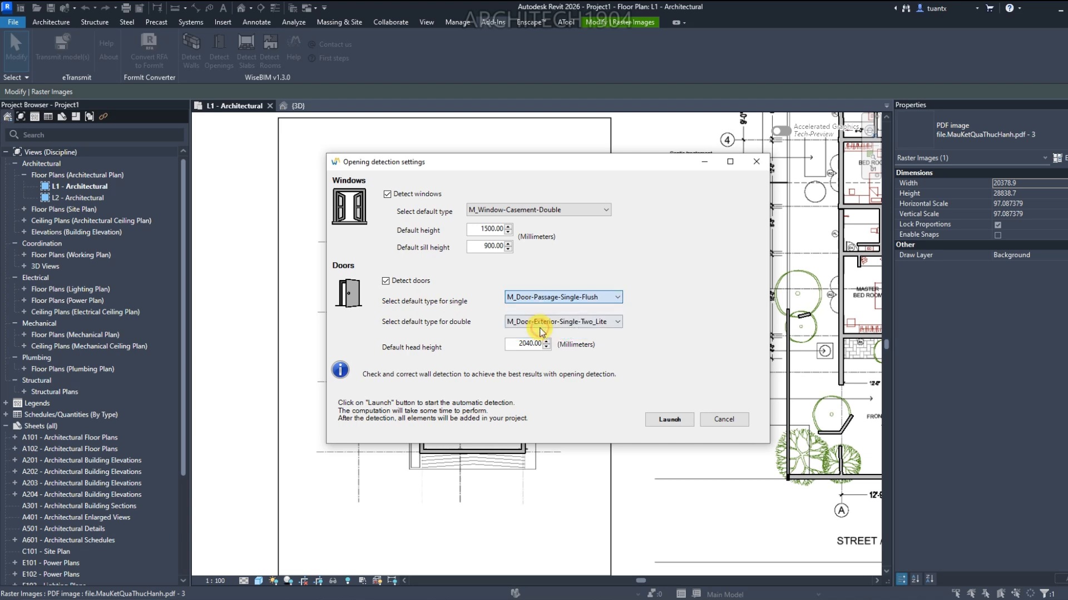
pyautogui.click(520, 320)
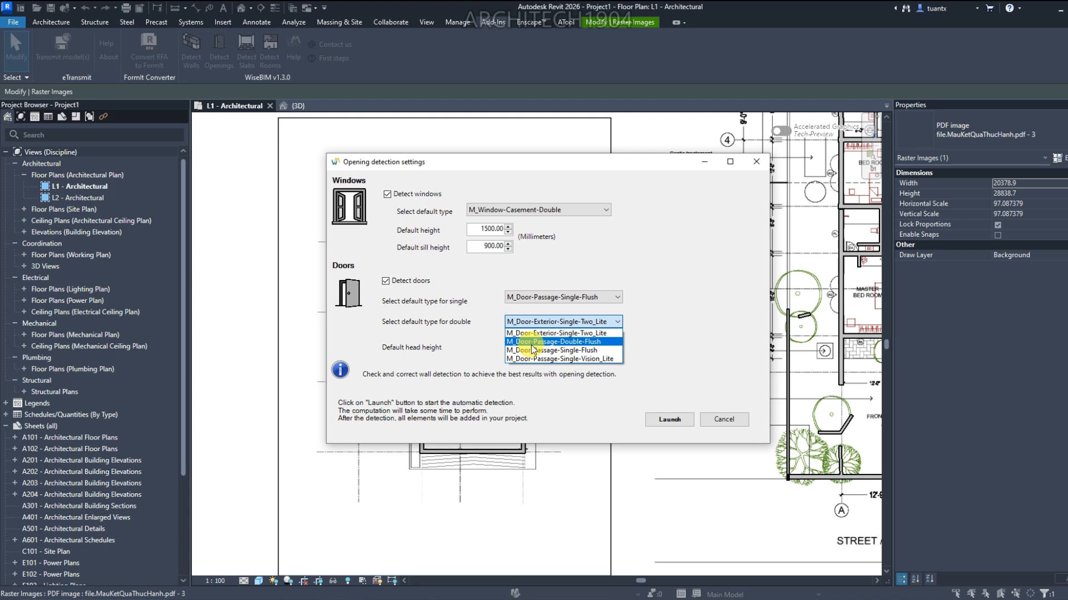
pyautogui.click(531, 341)
pyautogui.doubleClick(531, 343)
pyautogui.write('2400')
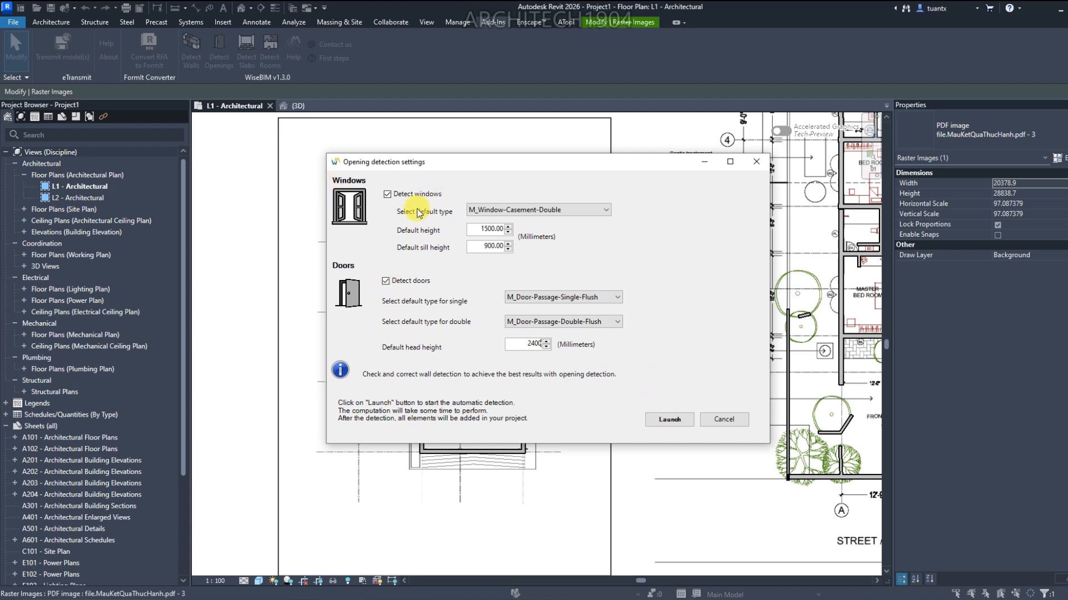
pyautogui.click(670, 420)
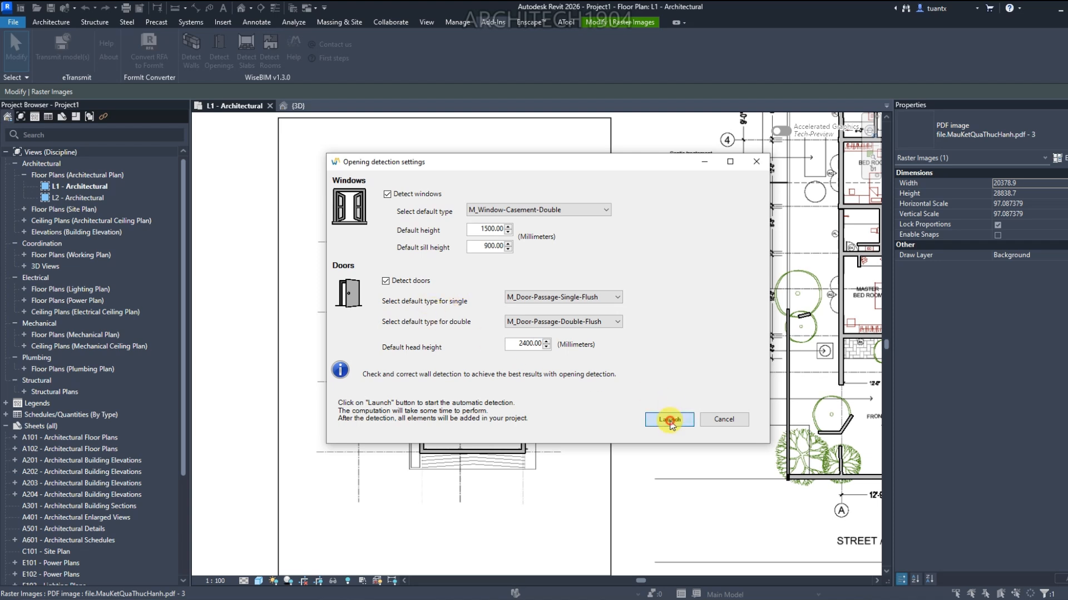
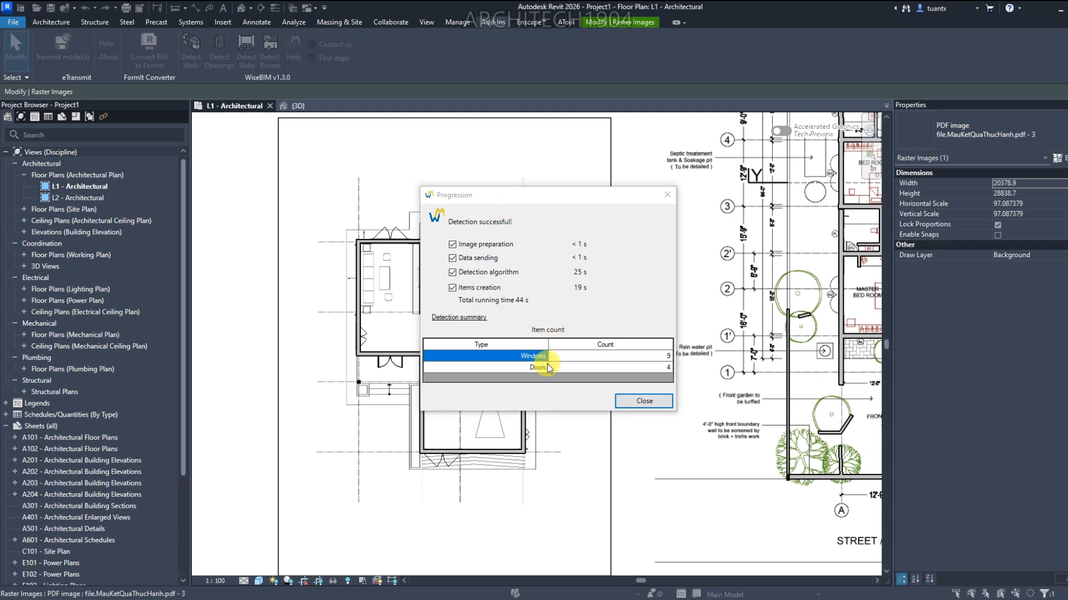
pyautogui.click(631, 402)
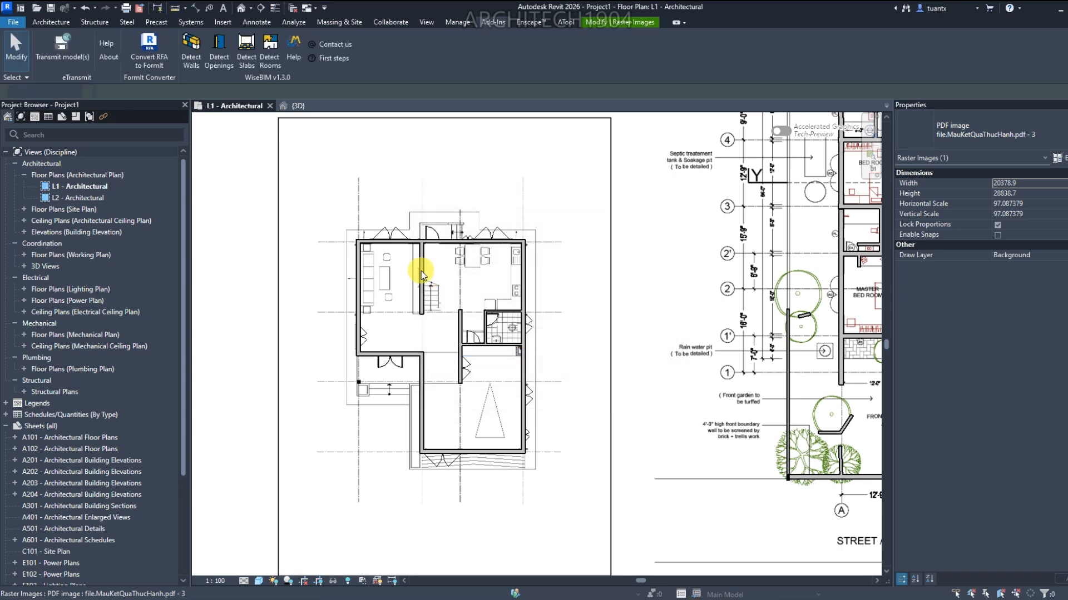
# Check the detected doors and windows against the PDF plan and in the 3D view
pyautogui.scroll(6, 390, 245)
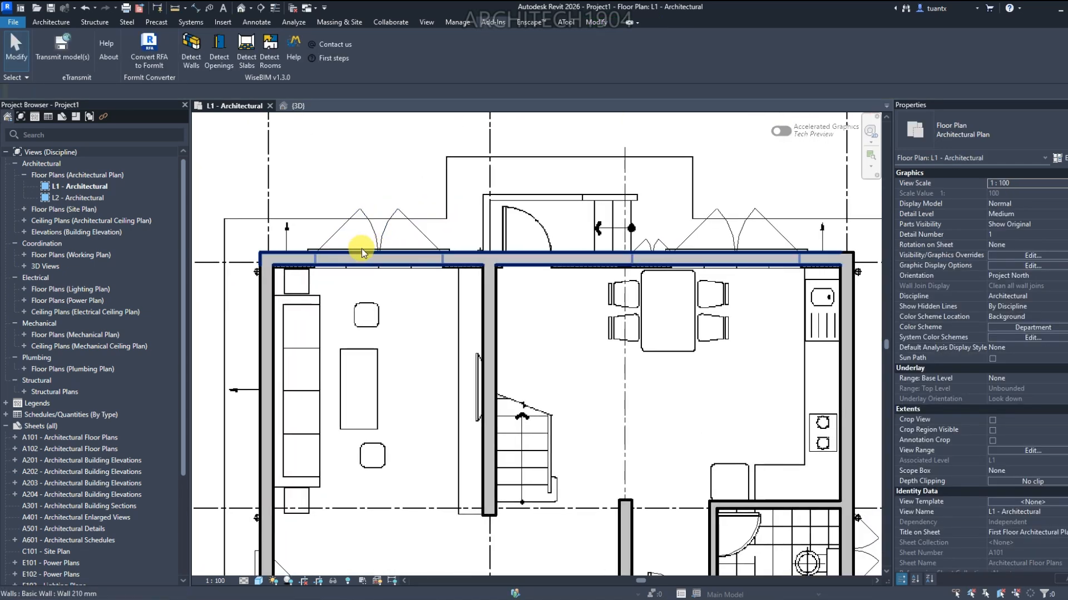
pyautogui.scroll(-2, 581, 249)
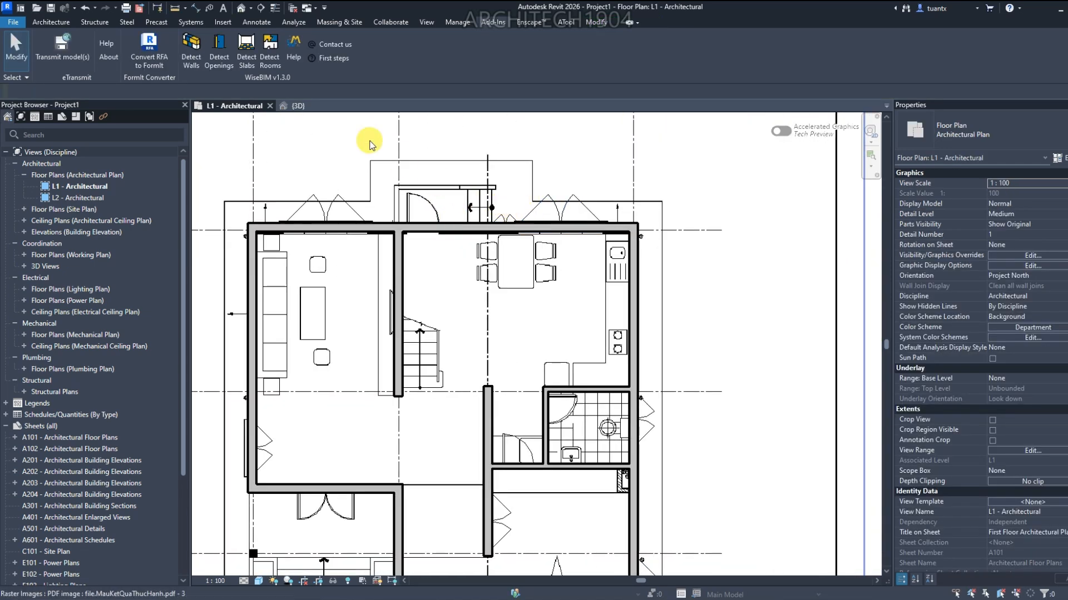
pyautogui.click(293, 105)
pyautogui.moveTo(479, 236); pyautogui.dragTo(472, 211, button='middle')
pyautogui.scroll(-3, 473, 211)
pyautogui.moveTo(453, 309); pyautogui.dragTo(578, 403, button='middle')
pyautogui.scroll(-2, 606, 360)
pyautogui.scroll(3, 479, 349)
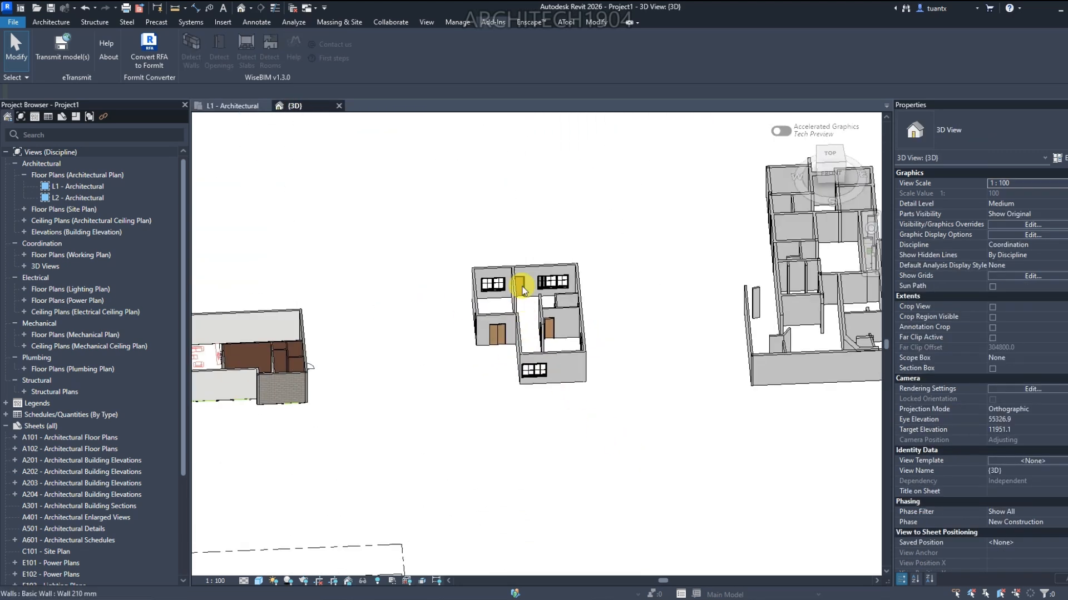
pyautogui.scroll(8, 547, 268)
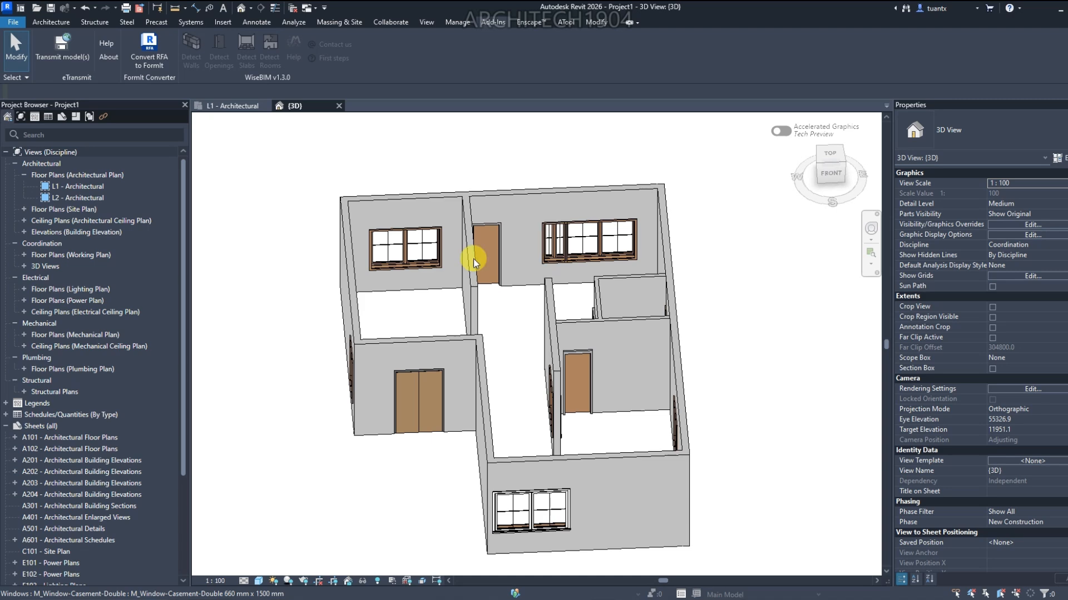
# Delete the small surplus window overlapping the large window in the dining area's exterior wall on the L1 plan
pyautogui.click(232, 106)
pyautogui.click(511, 218)
pyautogui.press('Delete')
# Raise the cut plane offset in the L1 plan's view range above the 900 mm window sills
pyautogui.moveTo(489, 295); pyautogui.dragTo(480, 261, button='middle')
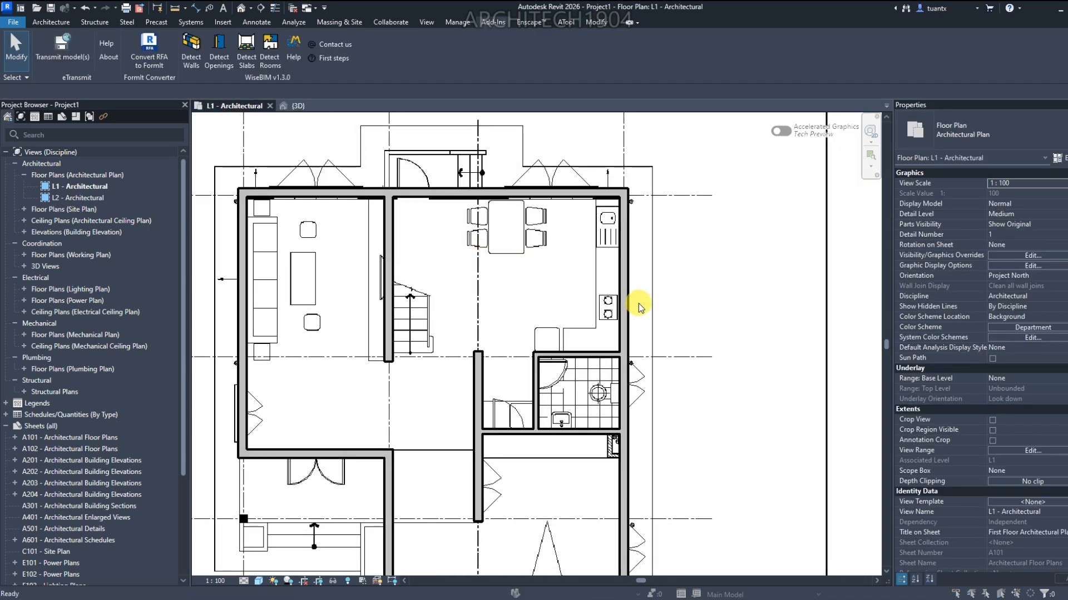
pyautogui.press('v')
pyautogui.press('r')
pyautogui.moveTo(703, 204); pyautogui.dragTo(608, 205)
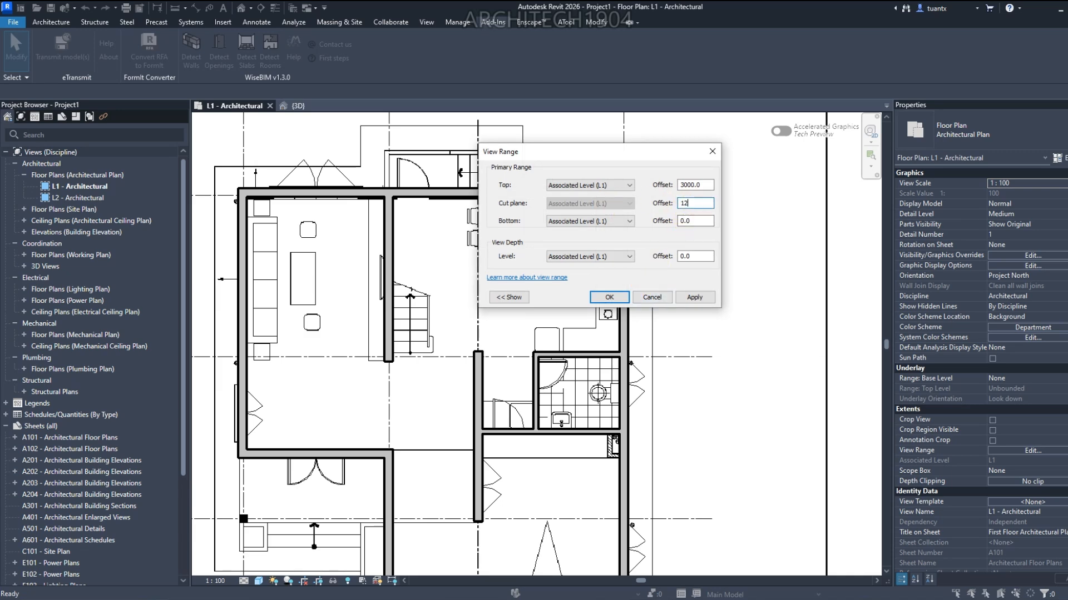
pyautogui.click(606, 298)
# Delete the wrongly detected window in the interior wall between the hallway and the garage
pyautogui.moveTo(643, 311); pyautogui.dragTo(652, 233, button='middle')
pyautogui.scroll(1, 656, 292)
pyautogui.moveTo(638, 292); pyautogui.dragTo(626, 239, button='middle')
pyautogui.scroll(-1, 687, 277)
pyautogui.moveTo(687, 277); pyautogui.dragTo(671, 140, button='middle')
pyautogui.moveTo(621, 359); pyautogui.dragTo(692, 483, button='middle')
pyautogui.click(553, 342)
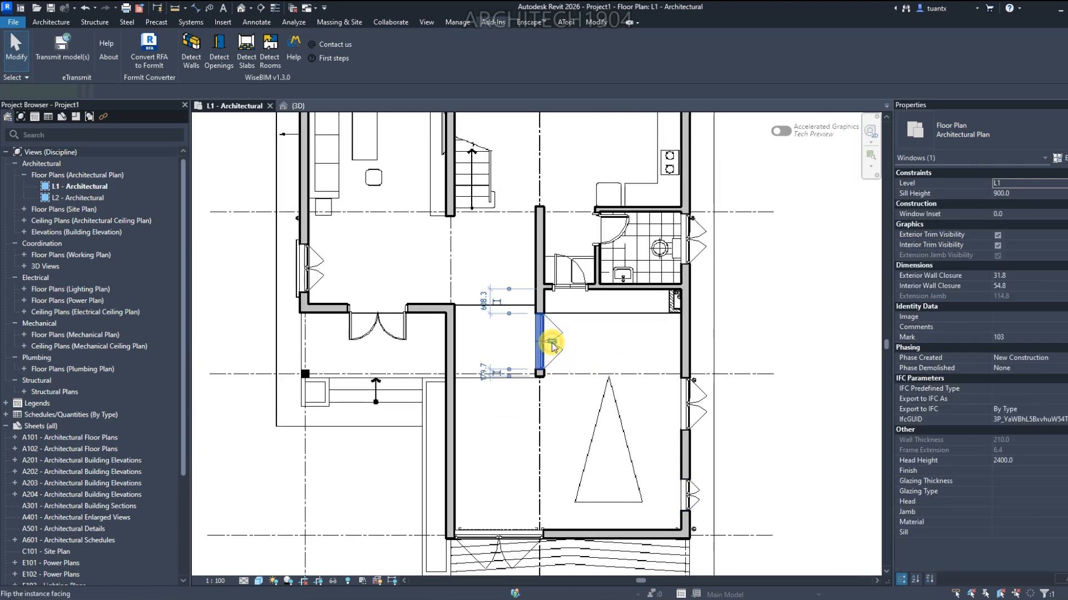
pyautogui.press('Delete')
pyautogui.scroll(-2, 554, 342)
pyautogui.scroll(2, 548, 286)
pyautogui.moveTo(548, 286); pyautogui.dragTo(507, 437, button='middle')
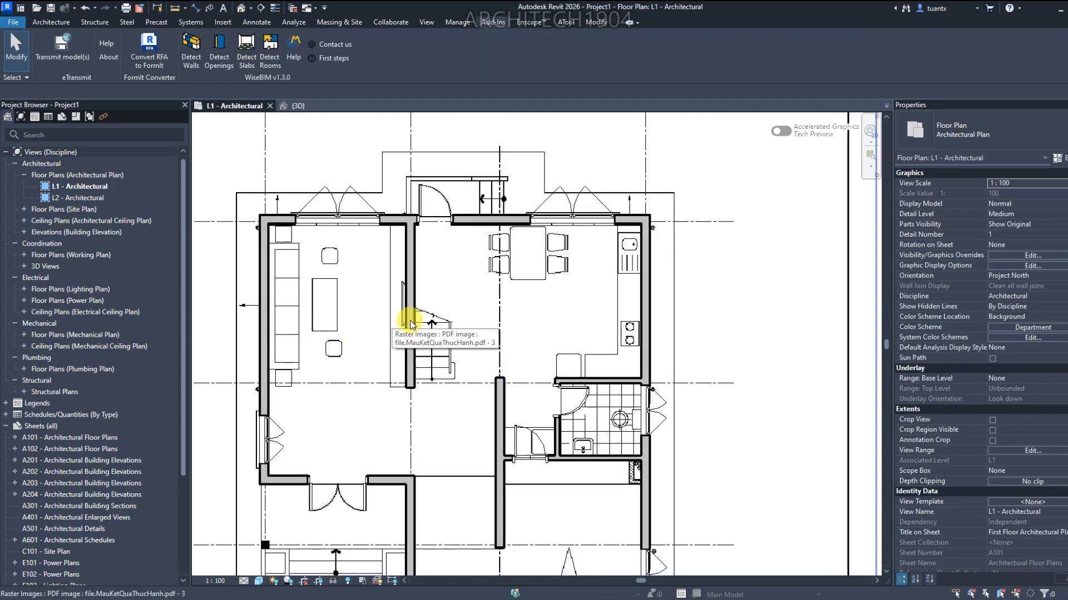
# Review the cleaned-up doors and windows of the house in the 3D view
pyautogui.click(298, 106)
pyautogui.keyDown('shift'); pyautogui.moveTo(381, 262); pyautogui.dragTo(402, 319, button='middle'); pyautogui.keyUp('shift')
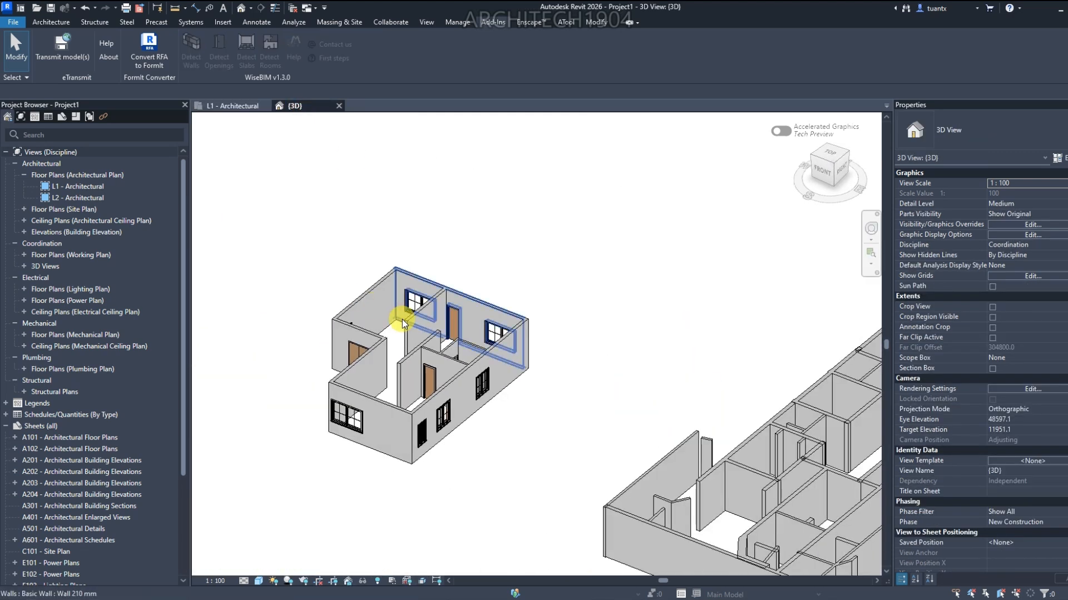
pyautogui.scroll(2, 328, 328)
pyautogui.scroll(-2, 334, 320)
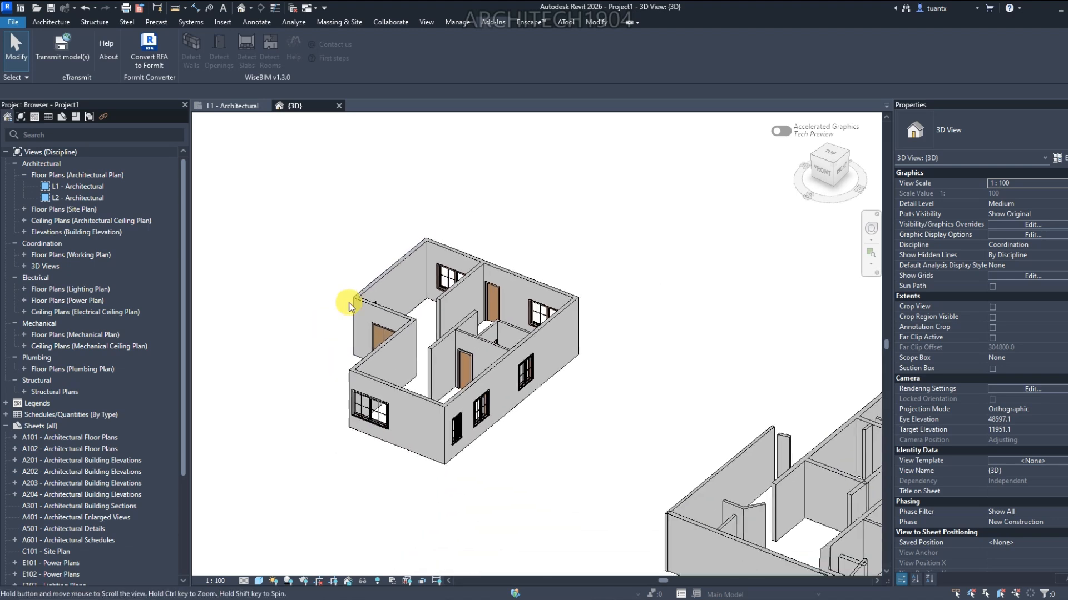
pyautogui.scroll(-2, 352, 307)
# Check the type dimensions of the large casement window beside the dining table on the L1 plan
pyautogui.click(235, 105)
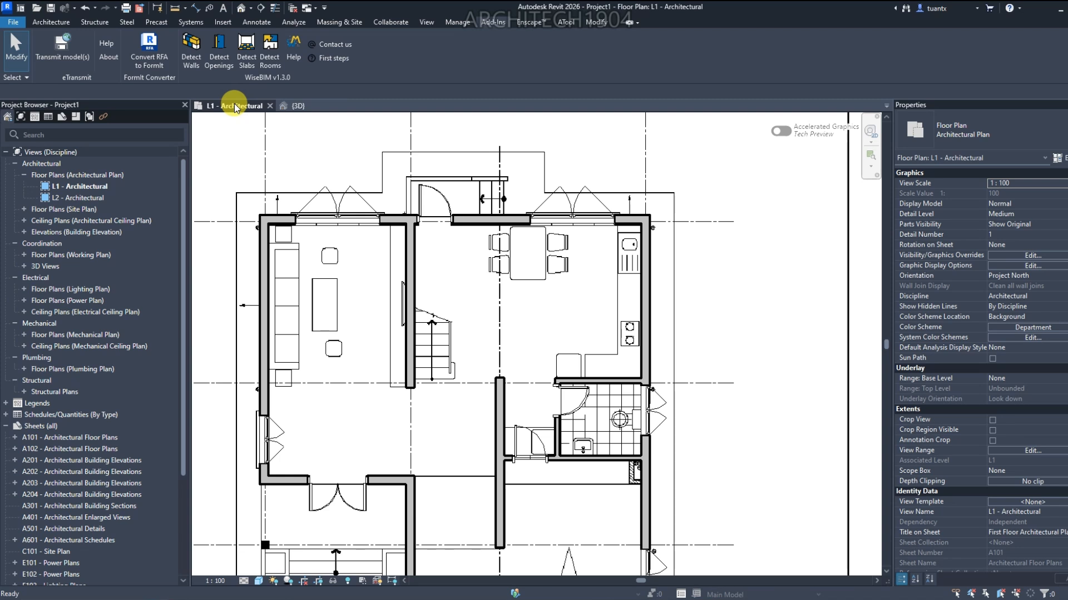
pyautogui.click(544, 202)
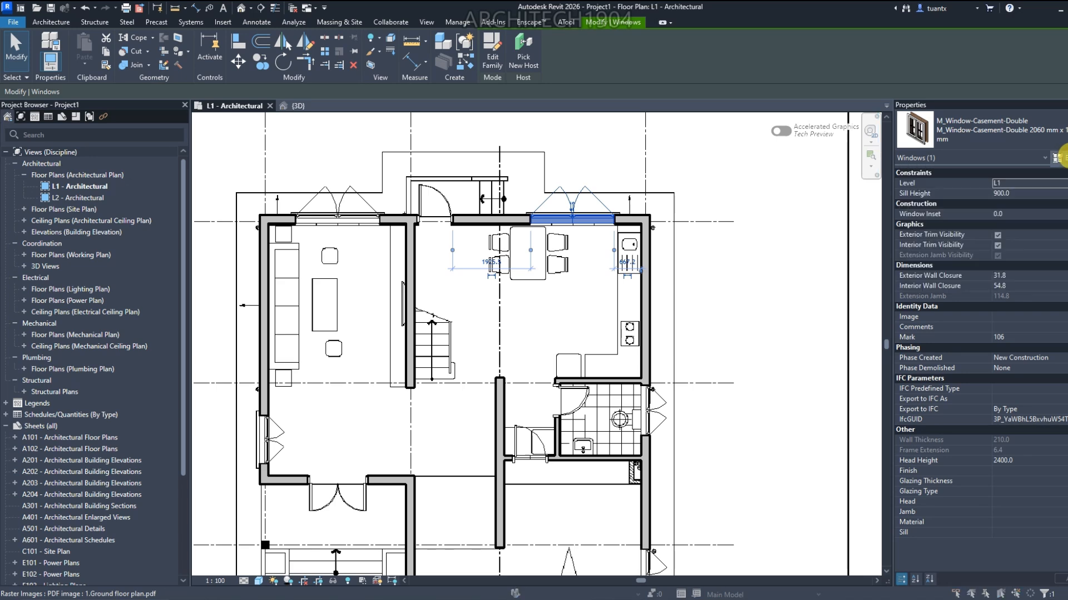
pyautogui.click(1057, 158)
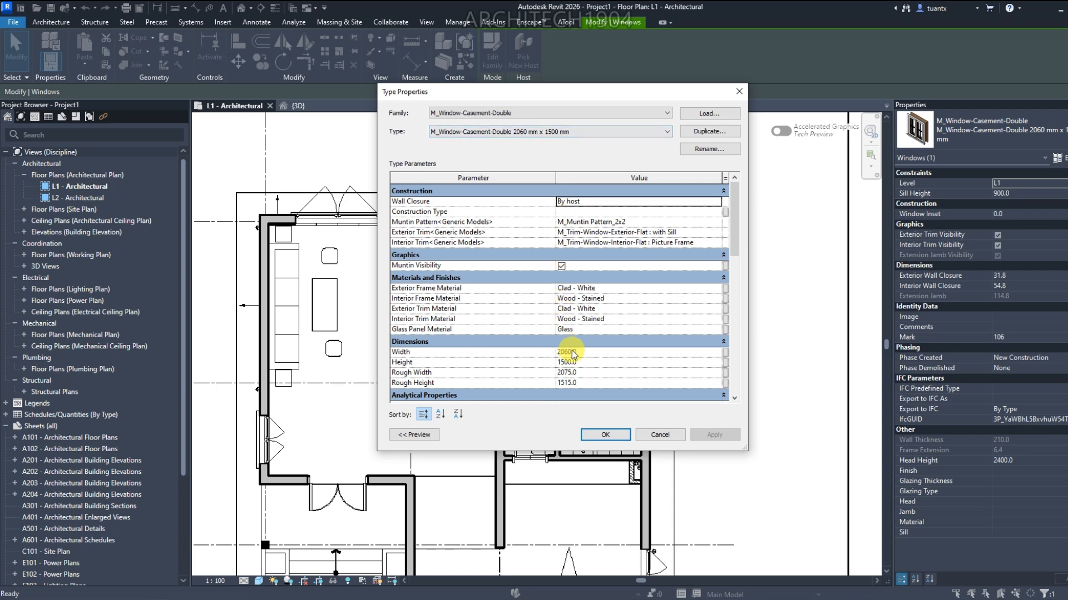
pyautogui.click(605, 435)
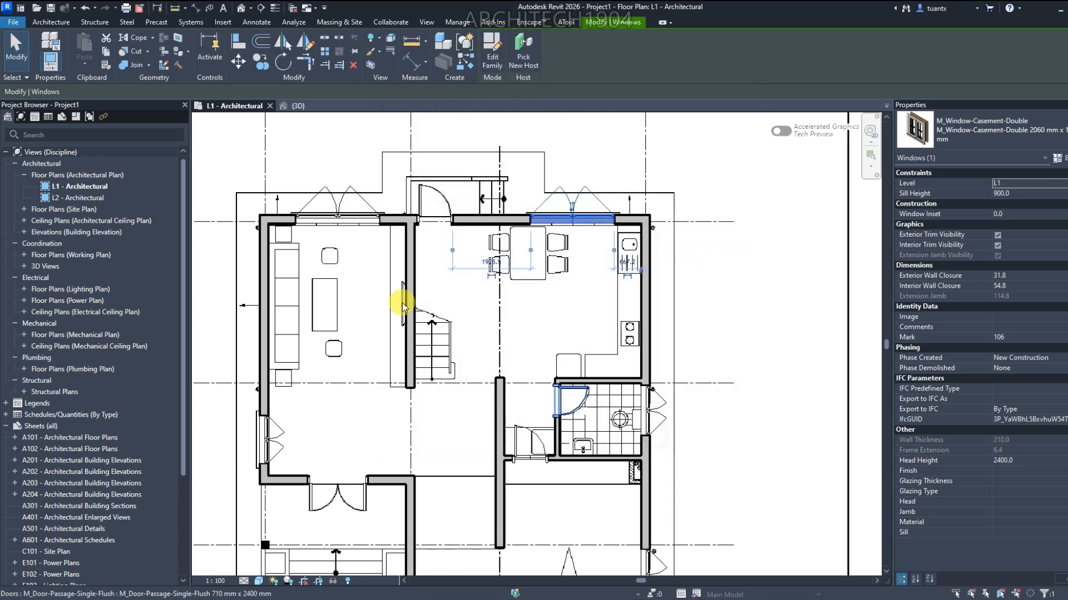
# Check the type dimensions of the double entrance door above the front steps
pyautogui.scroll(-2, 356, 344)
pyautogui.scroll(3, 358, 389)
pyautogui.click(367, 309)
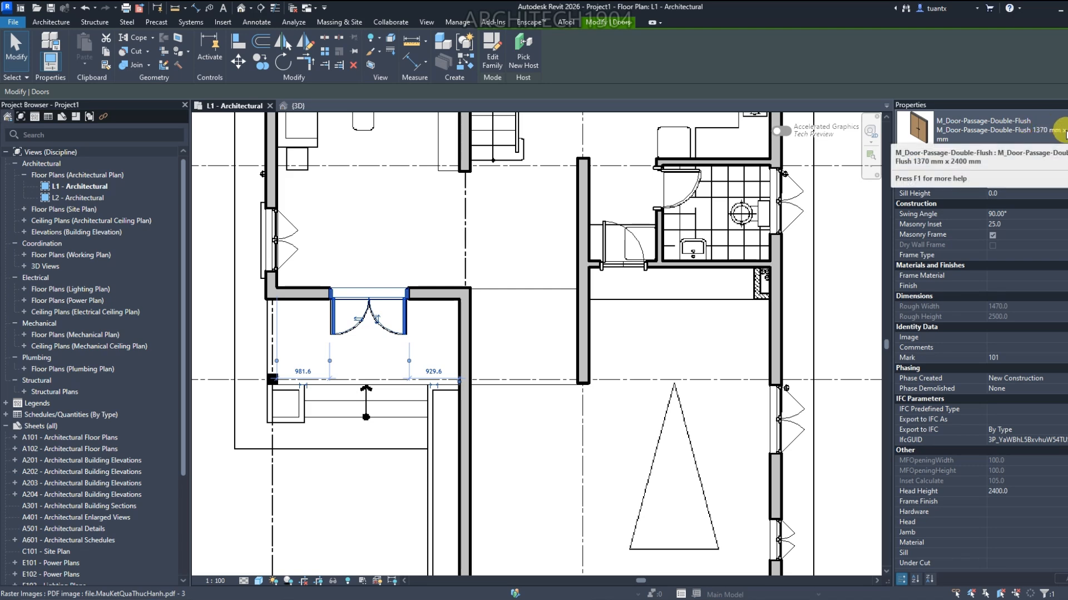
pyautogui.click(1055, 159)
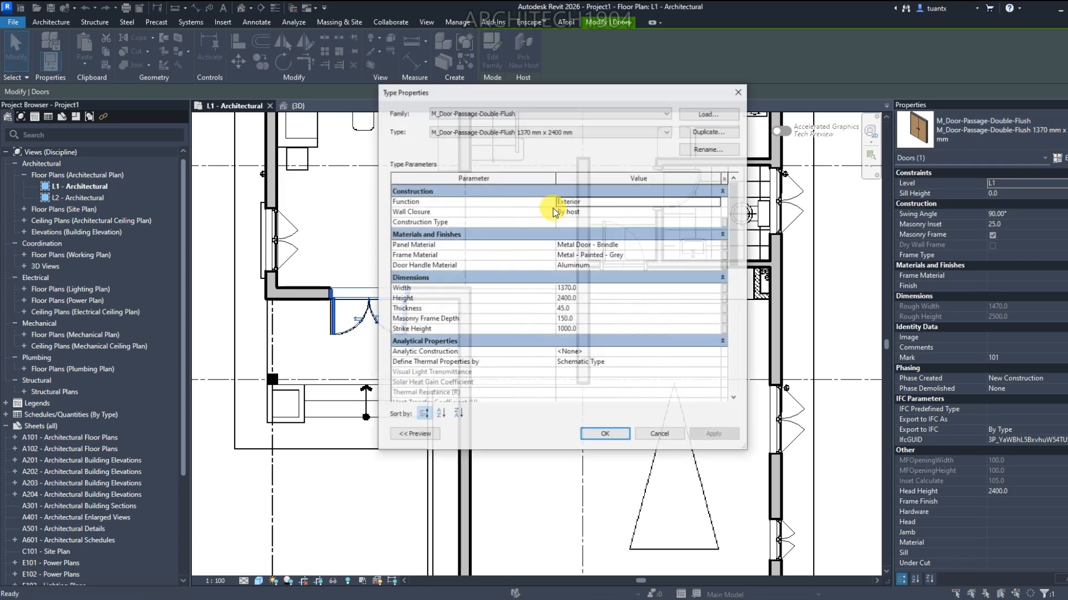
pyautogui.click(660, 434)
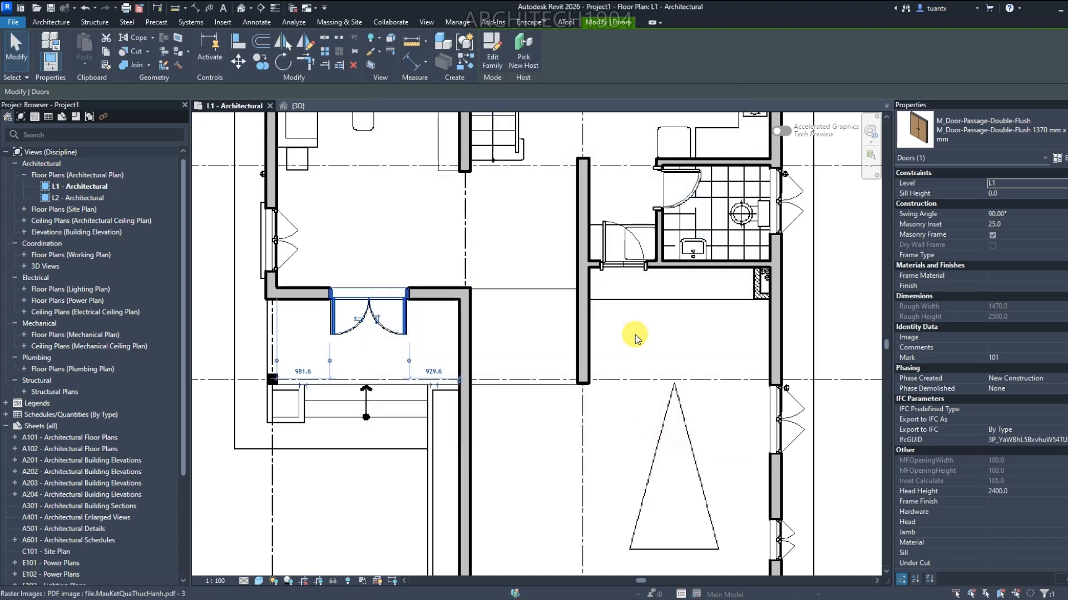
# Run WiseBIM slab detection on the imported PDF floor plan of the house, choosing a default slab type
pyautogui.scroll(-4, 631, 336)
pyautogui.scroll(-1, 431, 262)
pyautogui.moveTo(424, 248); pyautogui.dragTo(410, 295, button='middle')
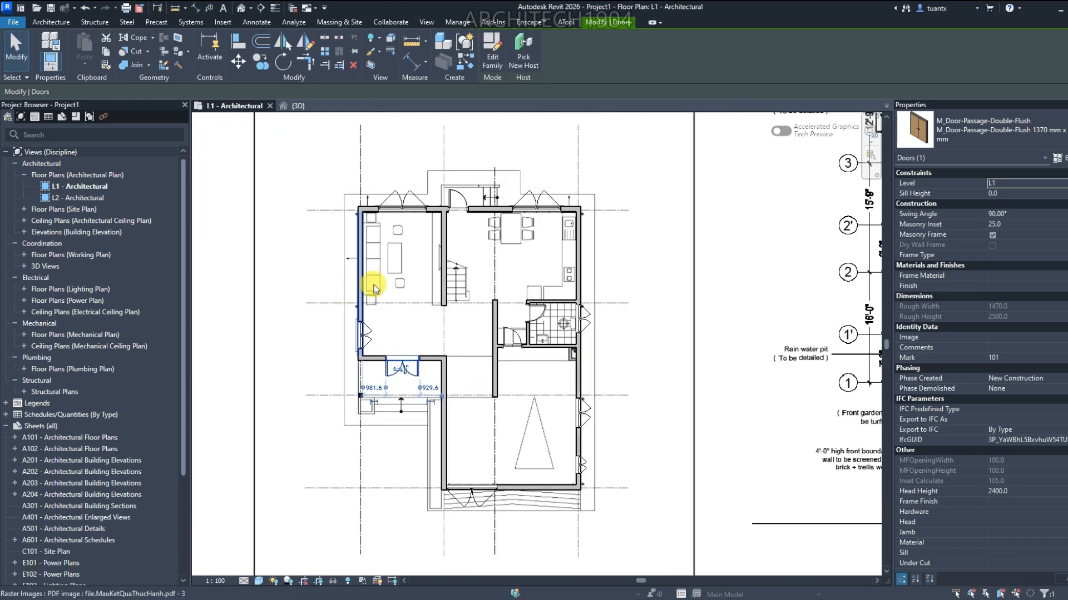
pyautogui.scroll(-4, 367, 283)
pyautogui.moveTo(669, 294); pyautogui.dragTo(538, 281, button='middle')
pyautogui.moveTo(584, 313); pyautogui.dragTo(702, 444, button='middle')
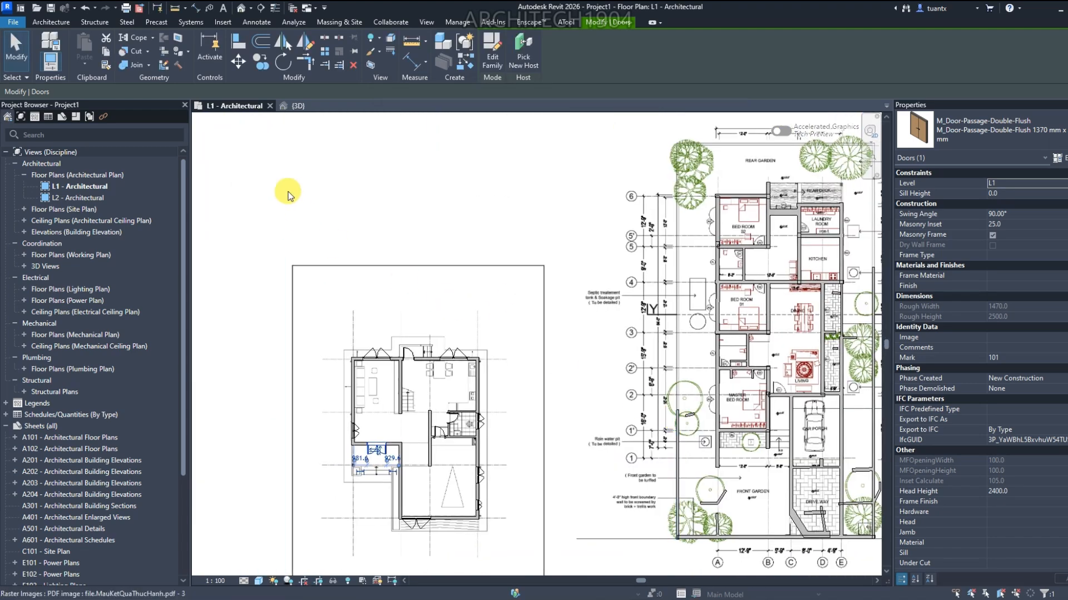
pyautogui.click(493, 23)
pyautogui.click(434, 266)
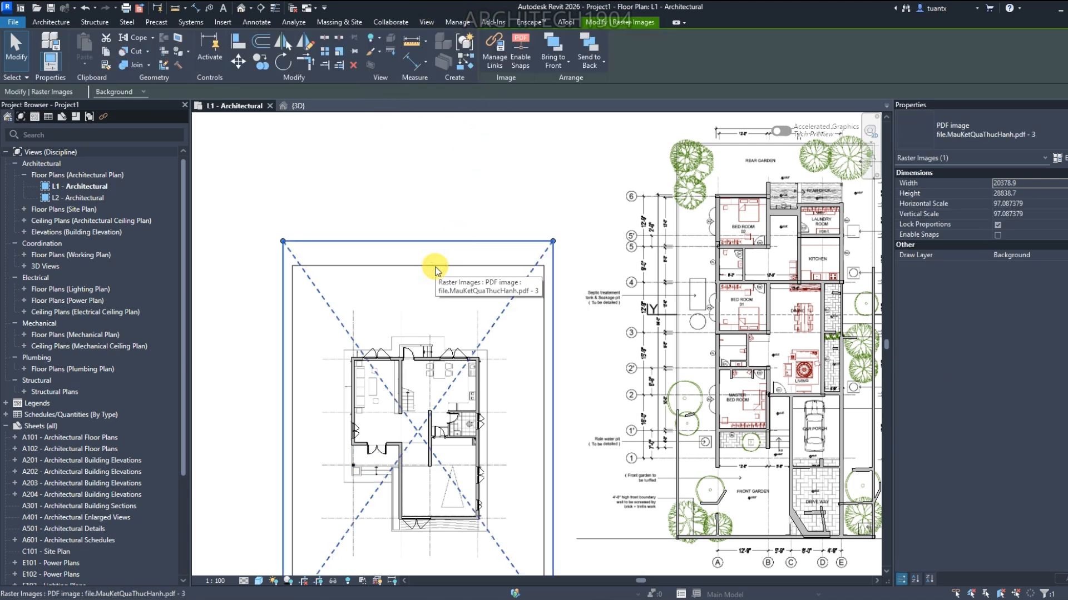
pyautogui.click(493, 22)
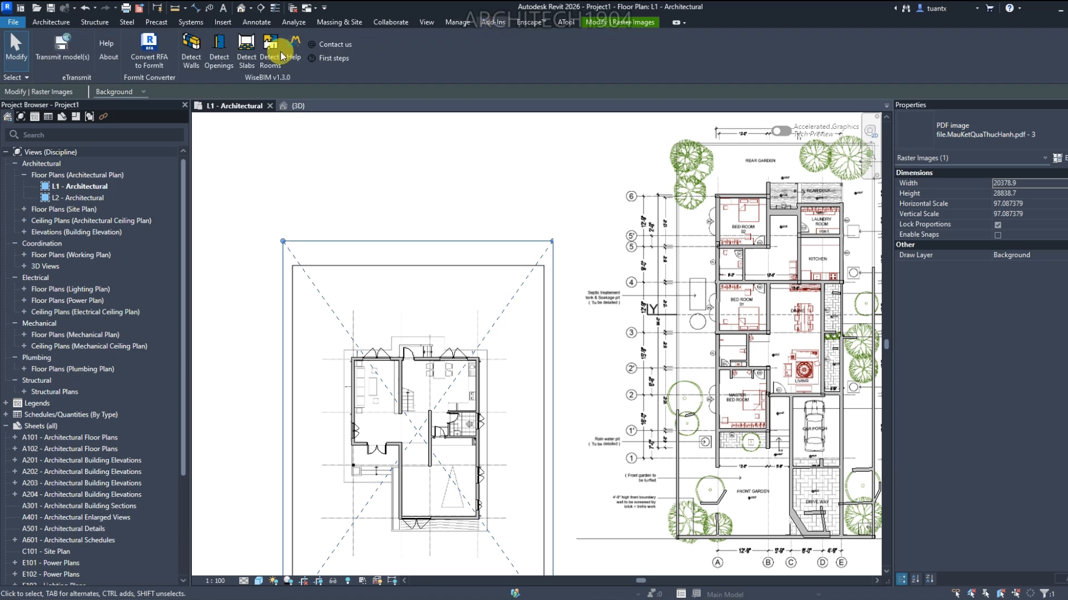
pyautogui.click(245, 53)
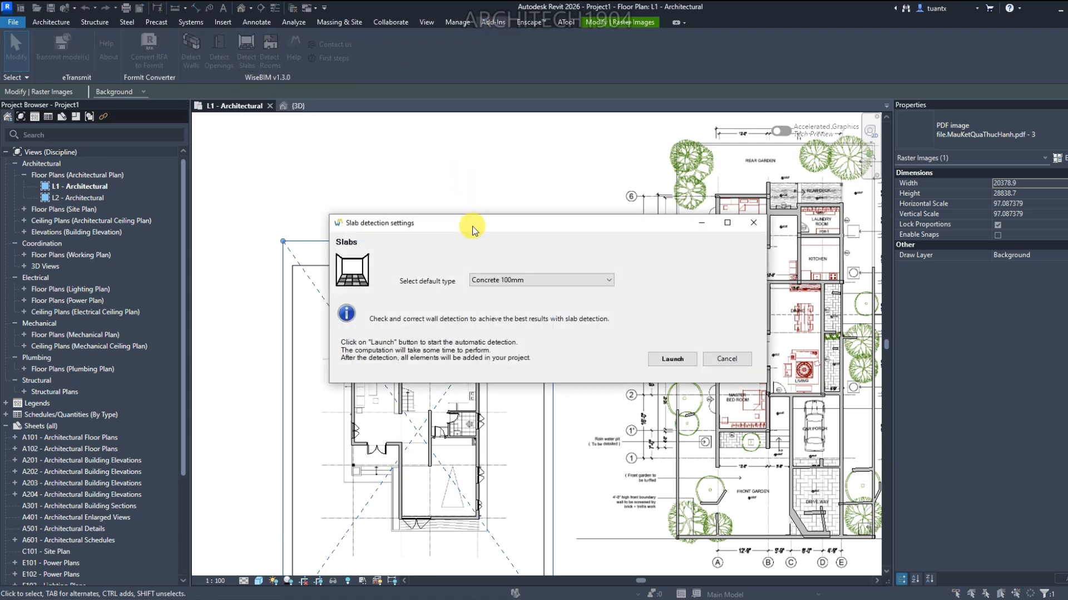
pyautogui.click(437, 183)
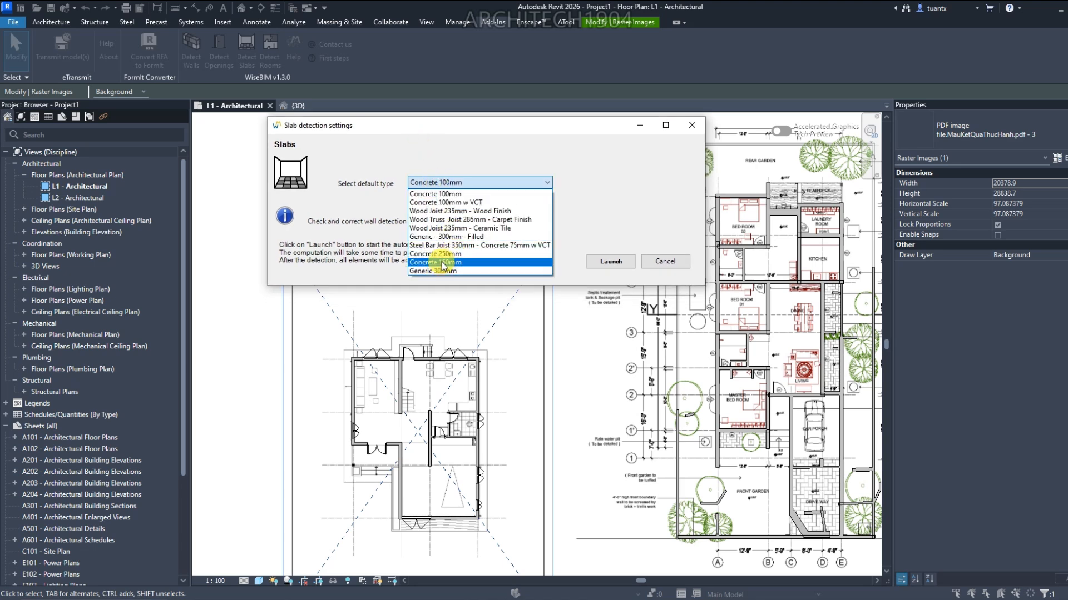
pyautogui.click(445, 224)
pyautogui.click(609, 261)
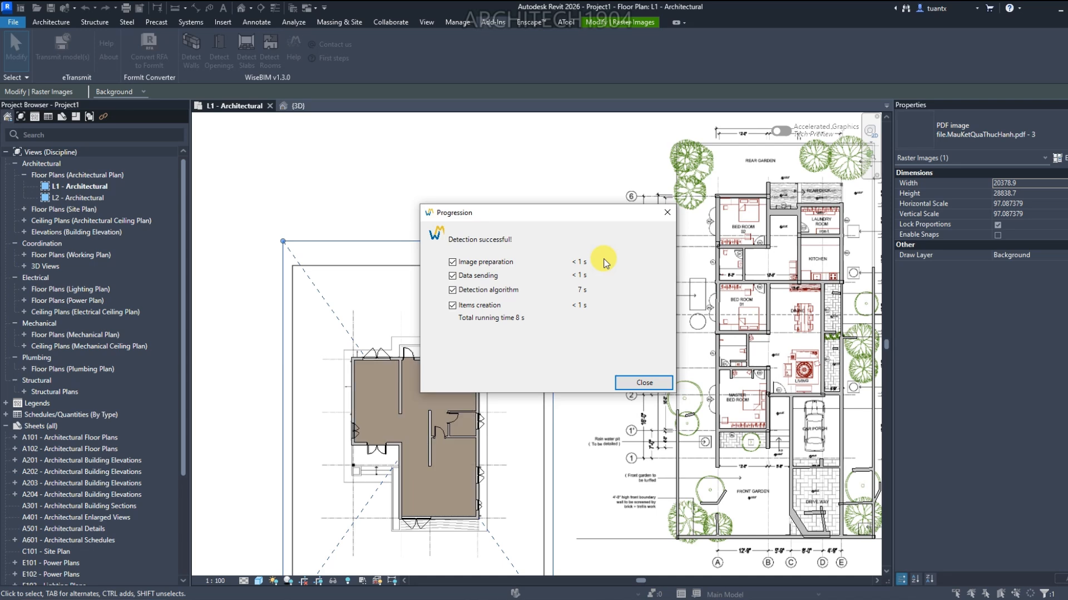
pyautogui.click(646, 388)
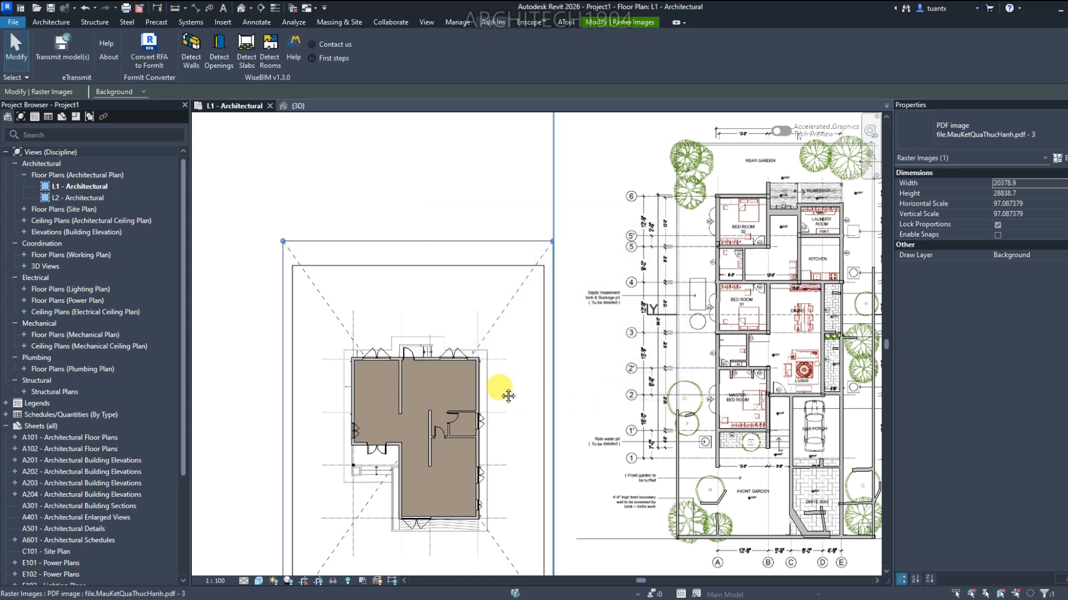
# Examine the detected floor slab inside the house in the 3D view, orbiting to a front view from above
pyautogui.scroll(4, 445, 352)
pyautogui.click(298, 106)
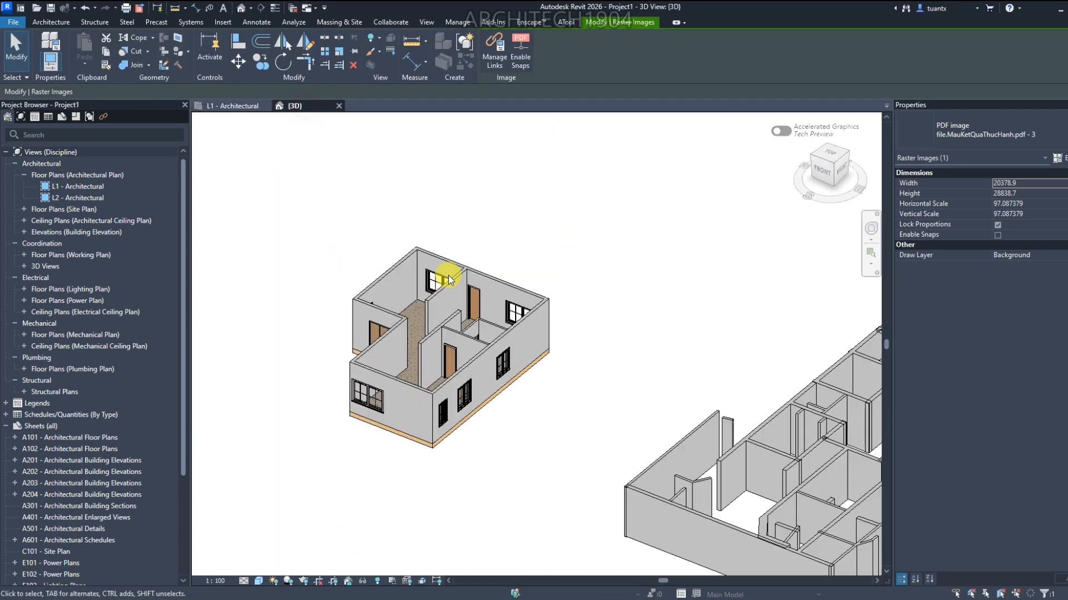
pyautogui.scroll(5, 422, 345)
pyautogui.keyDown('shift'); pyautogui.moveTo(446, 391); pyautogui.dragTo(538, 280, button='middle'); pyautogui.keyUp('shift')
pyautogui.scroll(3, 537, 281)
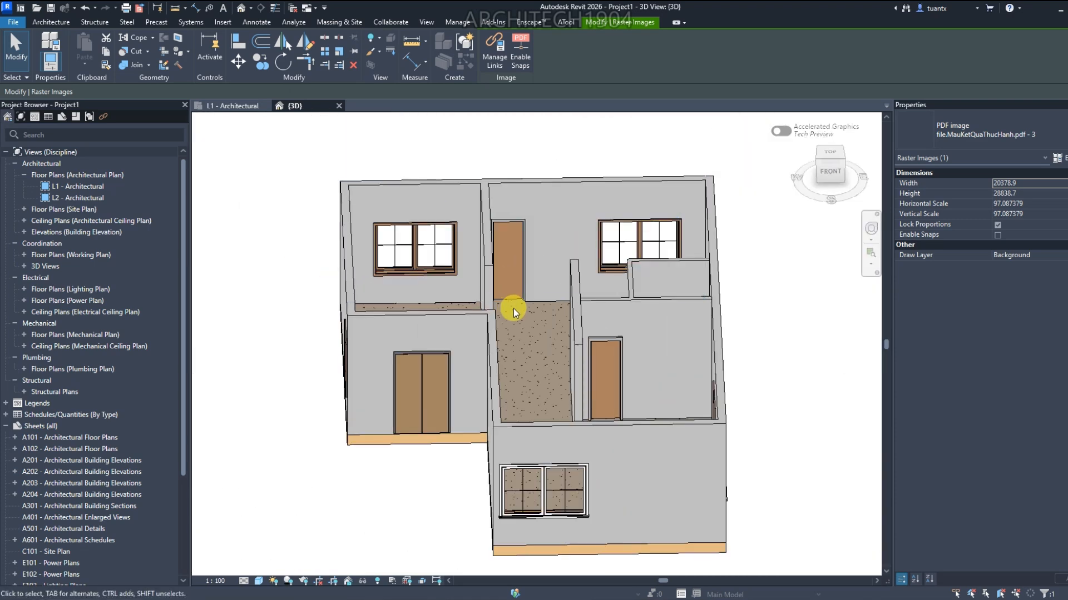
# Run WiseBIM room detection on the L1 architectural plan with nothing selected
pyautogui.click(245, 105)
pyautogui.click(493, 22)
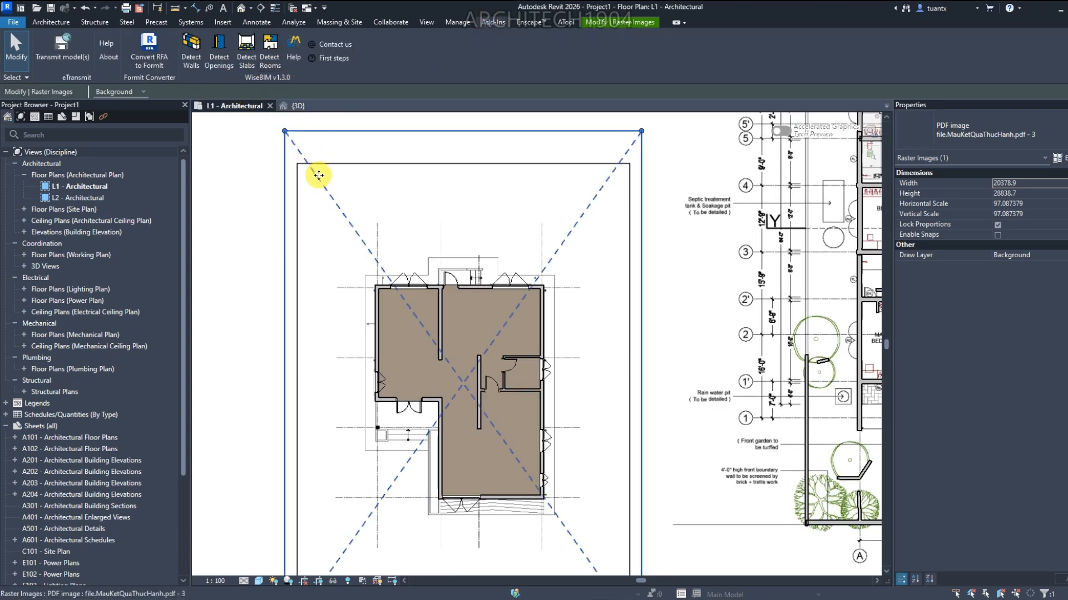
pyautogui.scroll(-3, 317, 173)
pyautogui.click(271, 216)
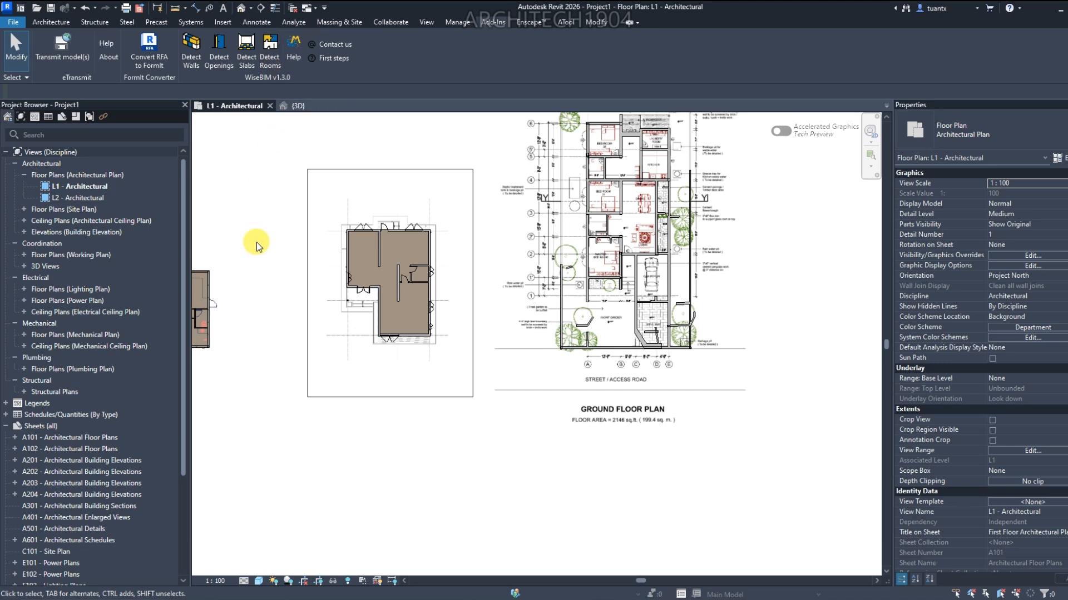
pyautogui.scroll(3, 256, 242)
pyautogui.click(270, 53)
pyautogui.scroll(3, 500, 328)
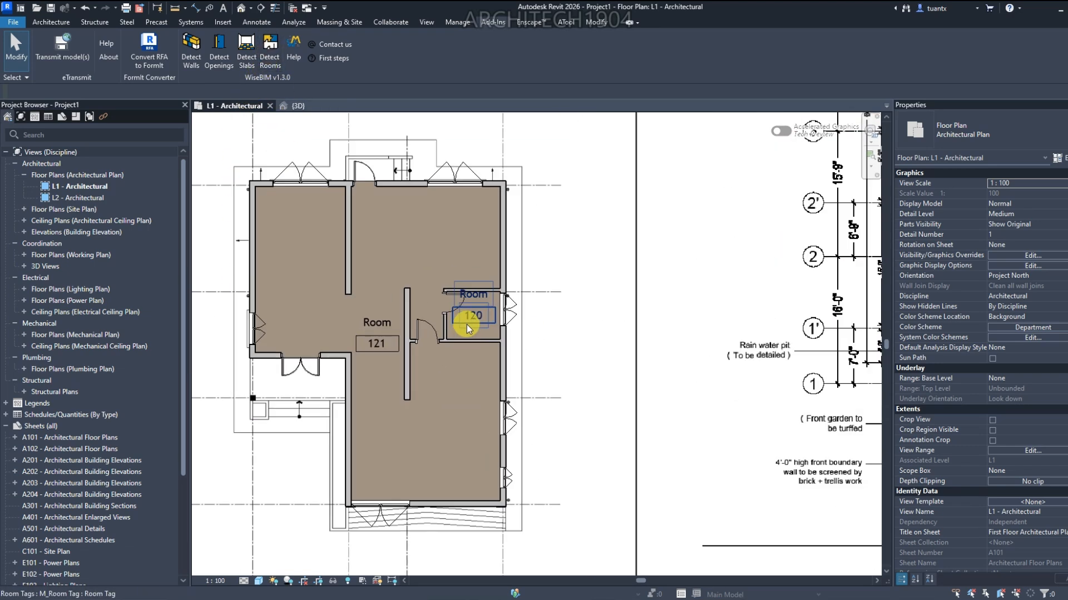
# Check the room tags on the PDF house plan and select the large open room to view its properties
pyautogui.scroll(1, 466, 325)
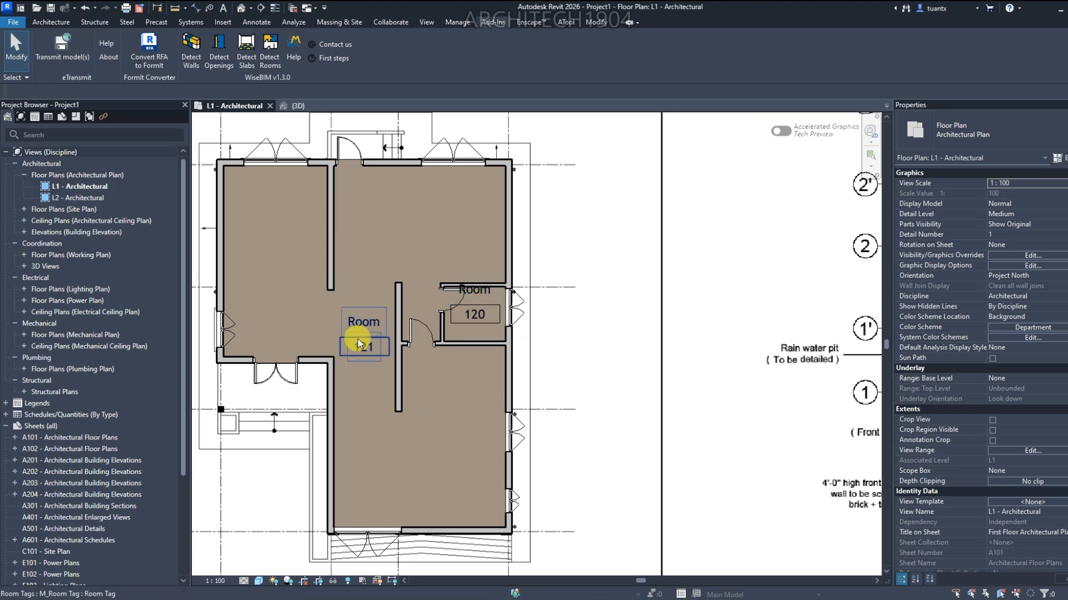
pyautogui.scroll(-3, 358, 338)
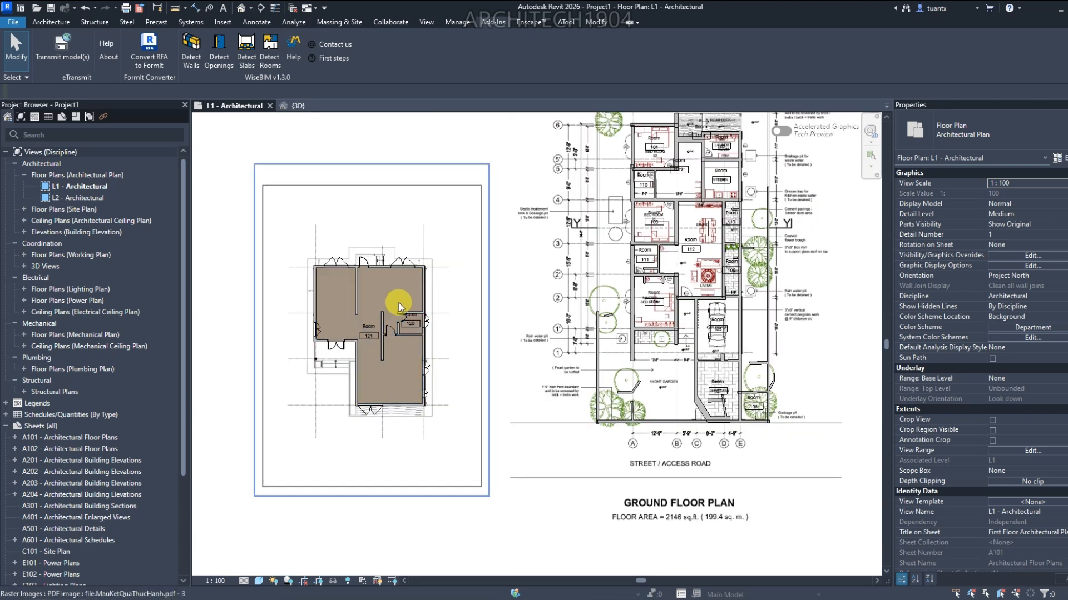
pyautogui.click(399, 303)
# Inspect the detected rooms on the adjacent ground floor plan, selecting the room below Bed Room 02 and the laundry room
pyautogui.scroll(2, 523, 295)
pyautogui.scroll(3, 523, 295)
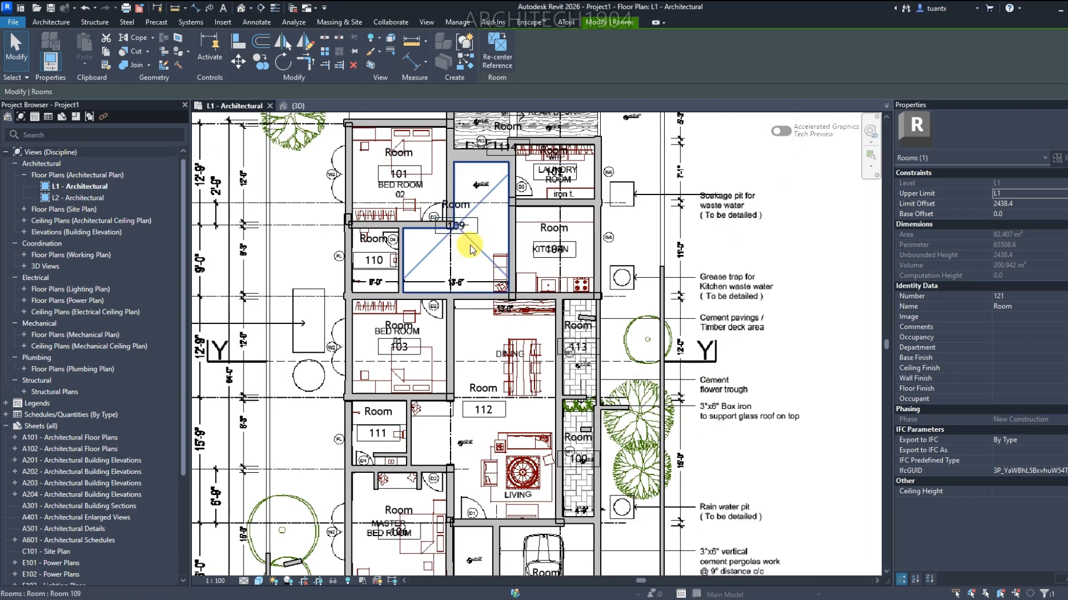
pyautogui.click(470, 245)
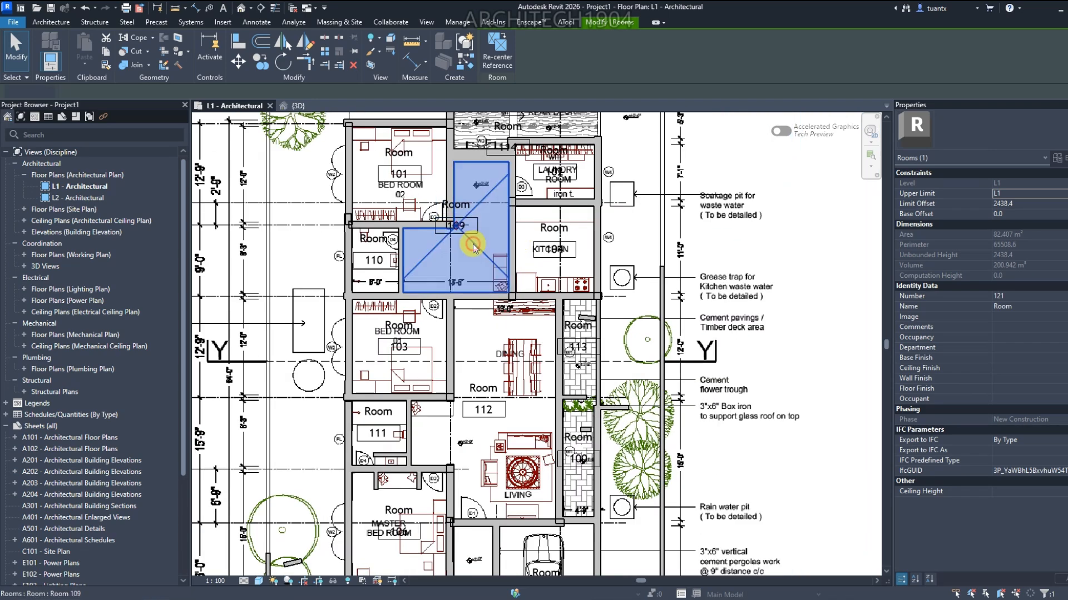
pyautogui.click(539, 192)
pyautogui.scroll(-3, 508, 334)
pyautogui.scroll(2, 500, 334)
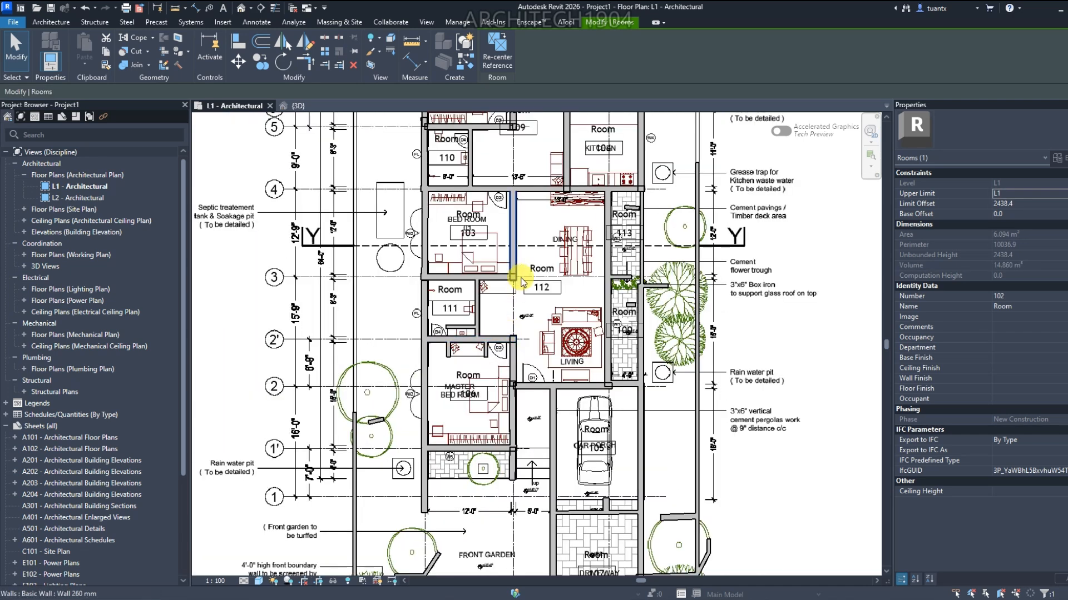
pyautogui.scroll(-3, 511, 303)
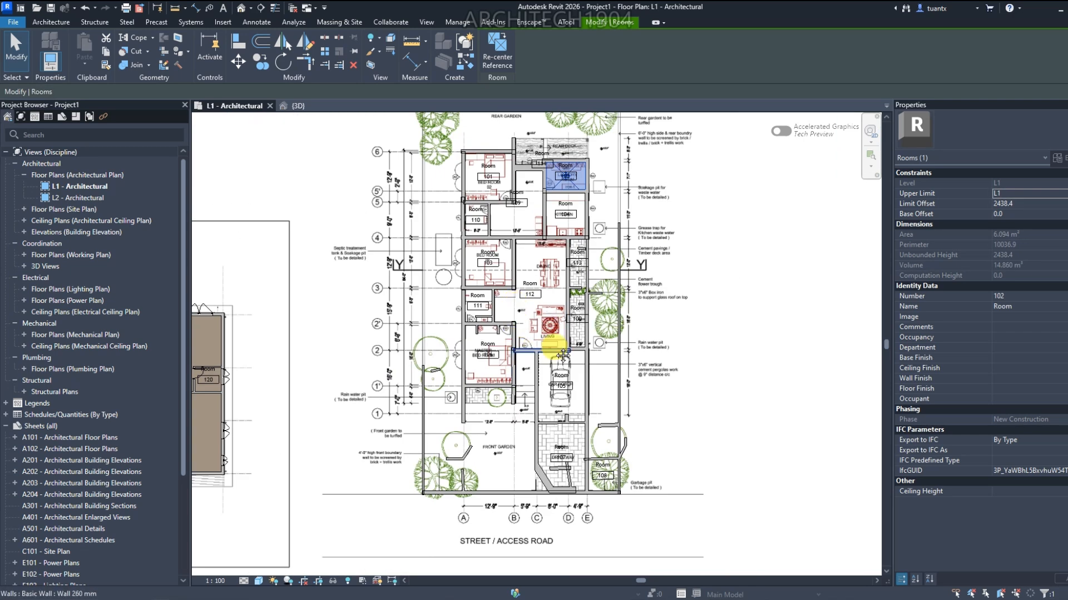
pyautogui.moveTo(554, 346); pyautogui.dragTo(751, 350, button='middle')
pyautogui.scroll(2, 314, 340)
pyautogui.moveTo(355, 346); pyautogui.dragTo(419, 299, button='middle')
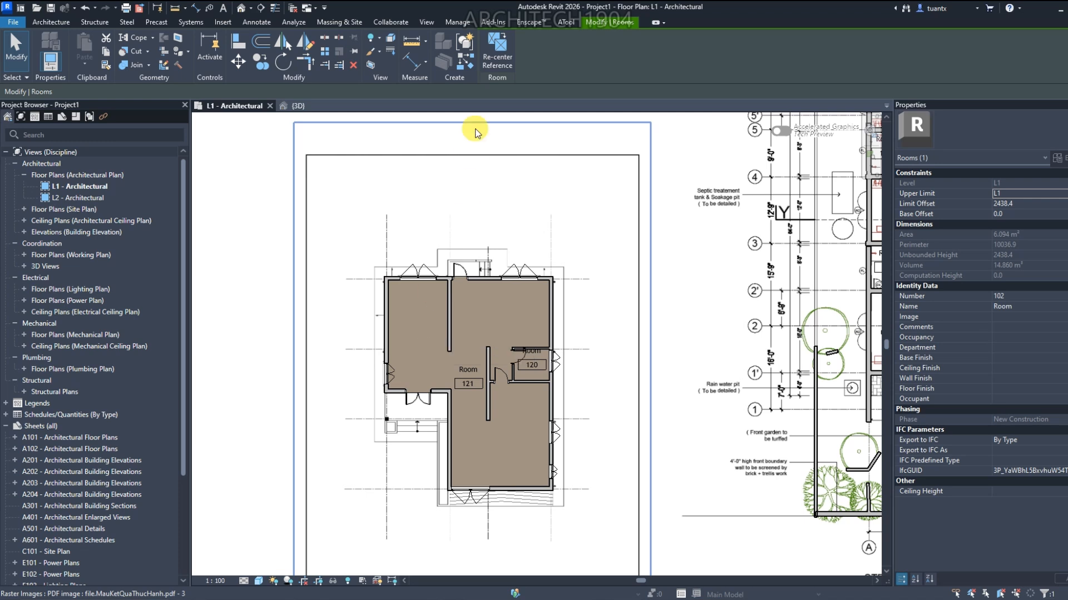
# Review the finished house model in the 3D view, orbiting around it and bringing the neighbouring model into view
pyautogui.click(493, 21)
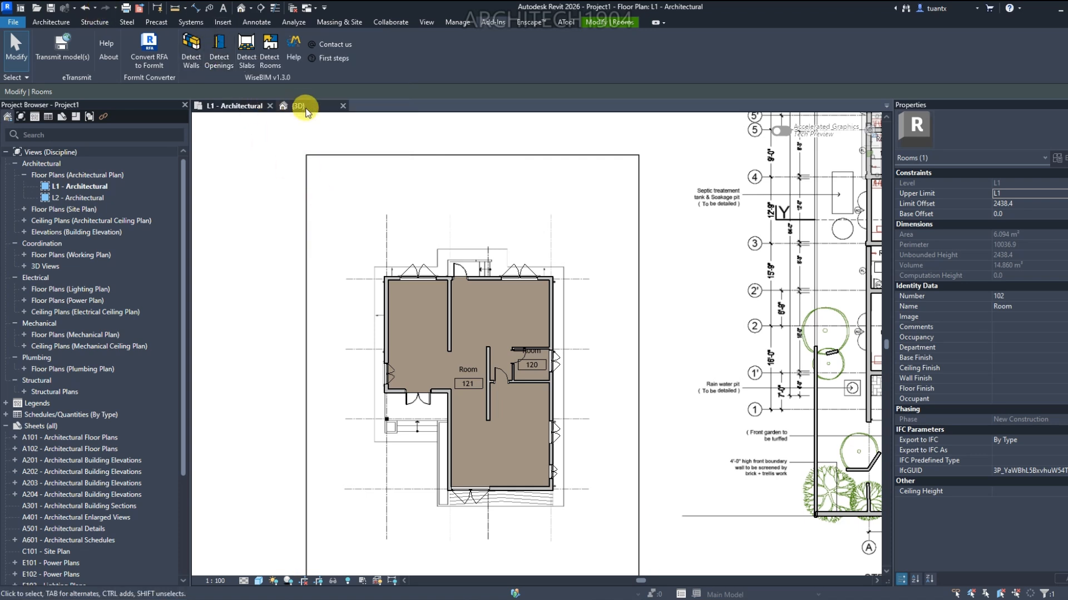
pyautogui.click(305, 111)
pyautogui.scroll(-2, 289, 328)
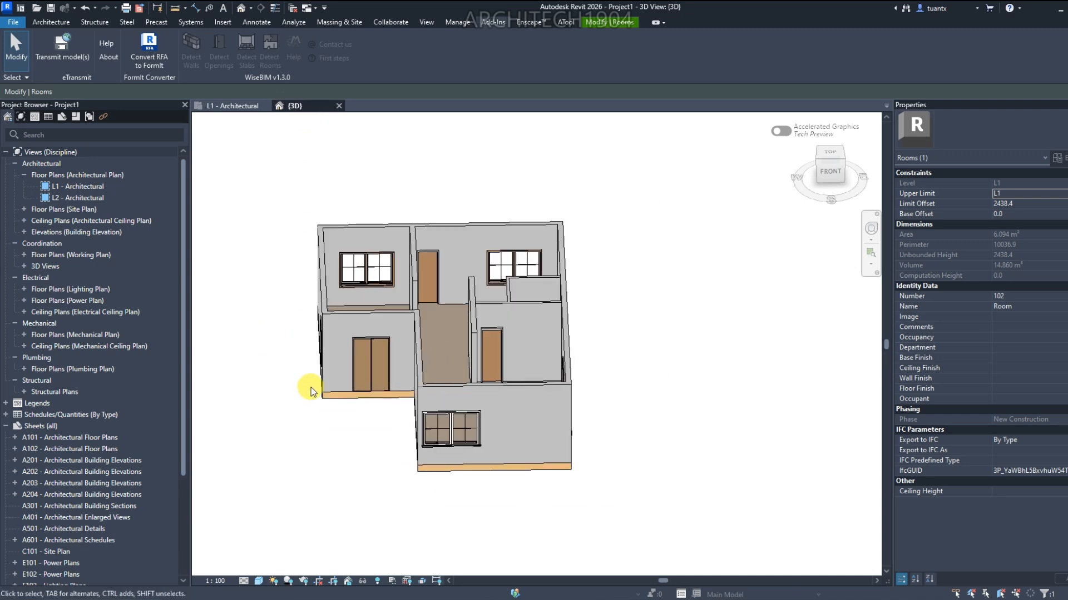
pyautogui.keyDown('shift'); pyautogui.moveTo(325, 426); pyautogui.dragTo(670, 434, button='middle'); pyautogui.keyUp('shift')
pyautogui.scroll(-2, 432, 431)
pyautogui.click(532, 413)
pyautogui.moveTo(501, 410); pyautogui.dragTo(623, 447, button='middle')
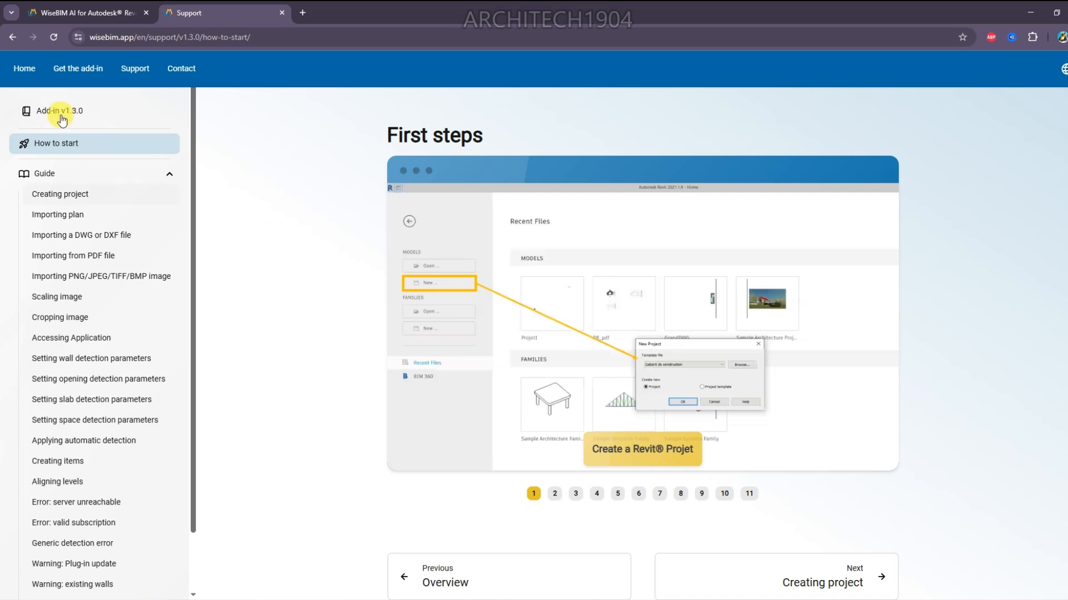
# Switch to the browser, review the WiseBIM home page and open the add-in's download page
pyautogui.click(24, 68)
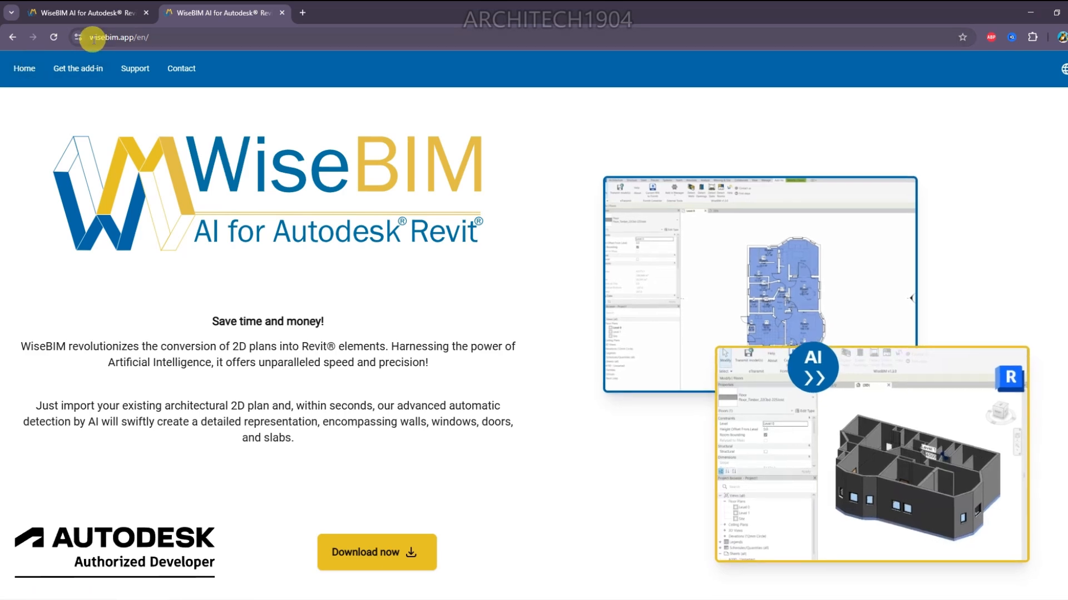
pyautogui.click(89, 12)
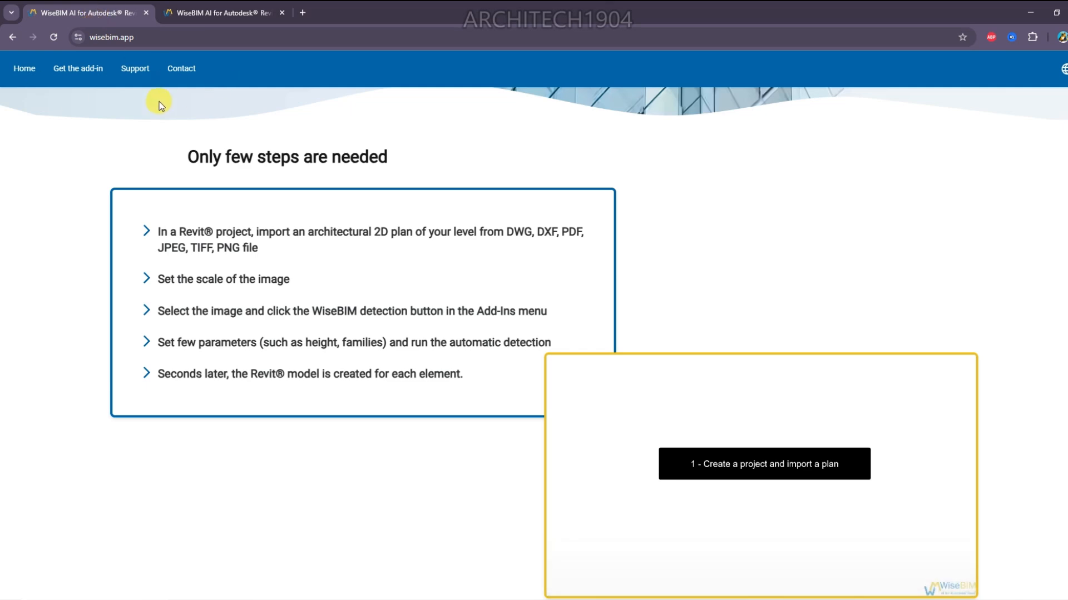
pyautogui.click(204, 11)
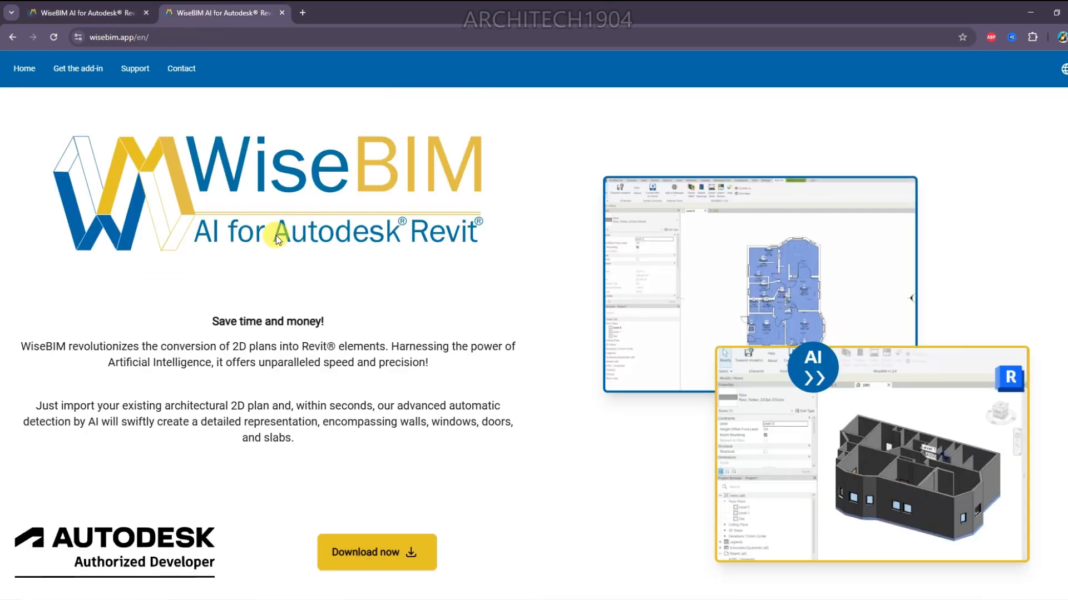
pyautogui.scroll(-2, 400, 406)
pyautogui.scroll(2, 400, 405)
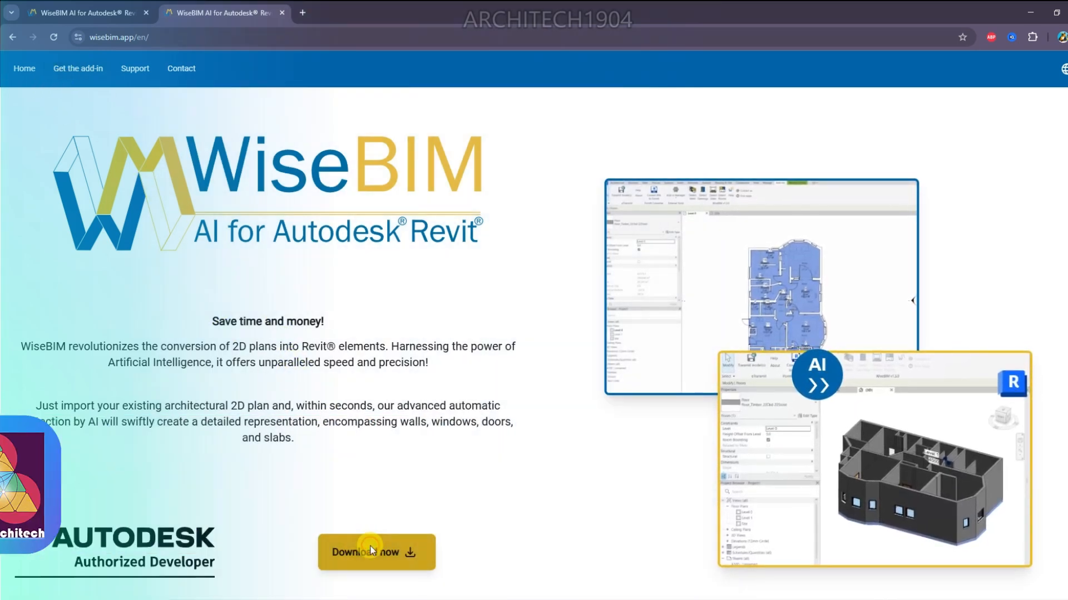
pyautogui.click(371, 551)
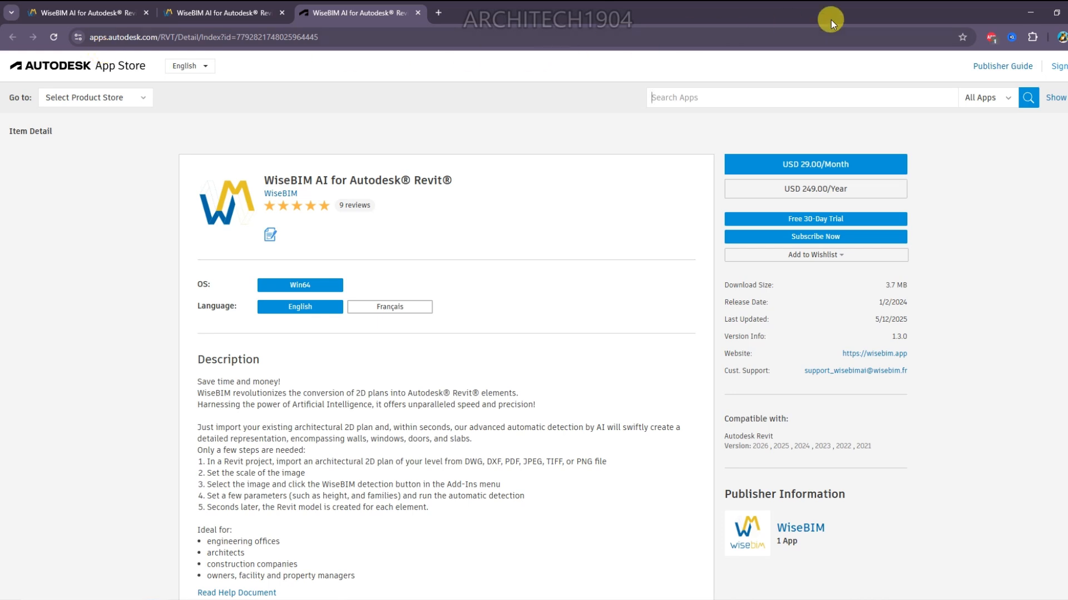
# Sign in to the Autodesk App Store and highlight the compatible Revit versions on the WiseBIM page
pyautogui.click(1059, 67)
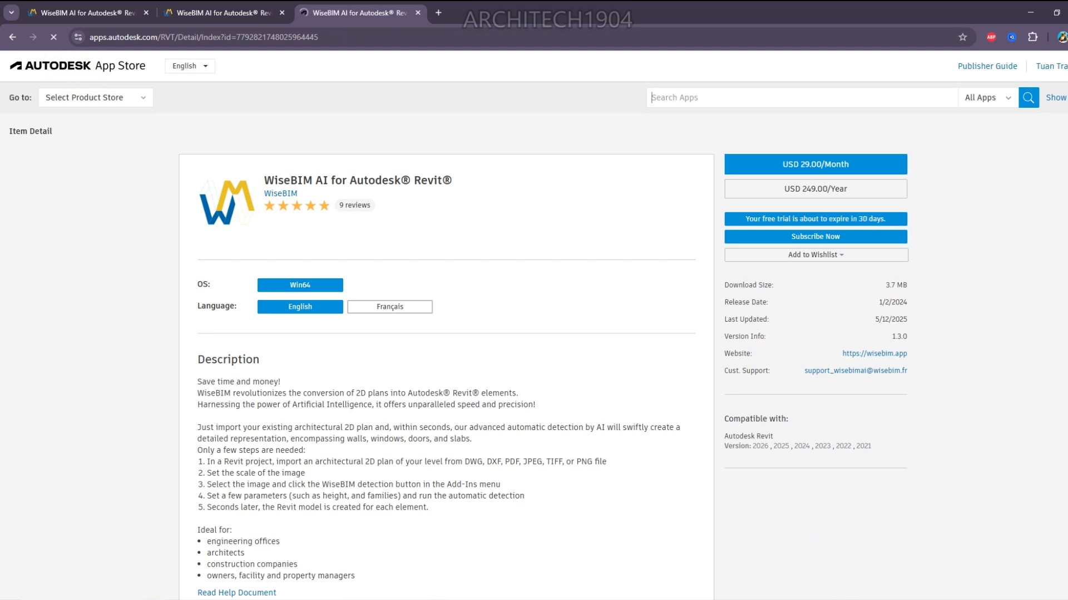
pyautogui.moveTo(1056, 71)
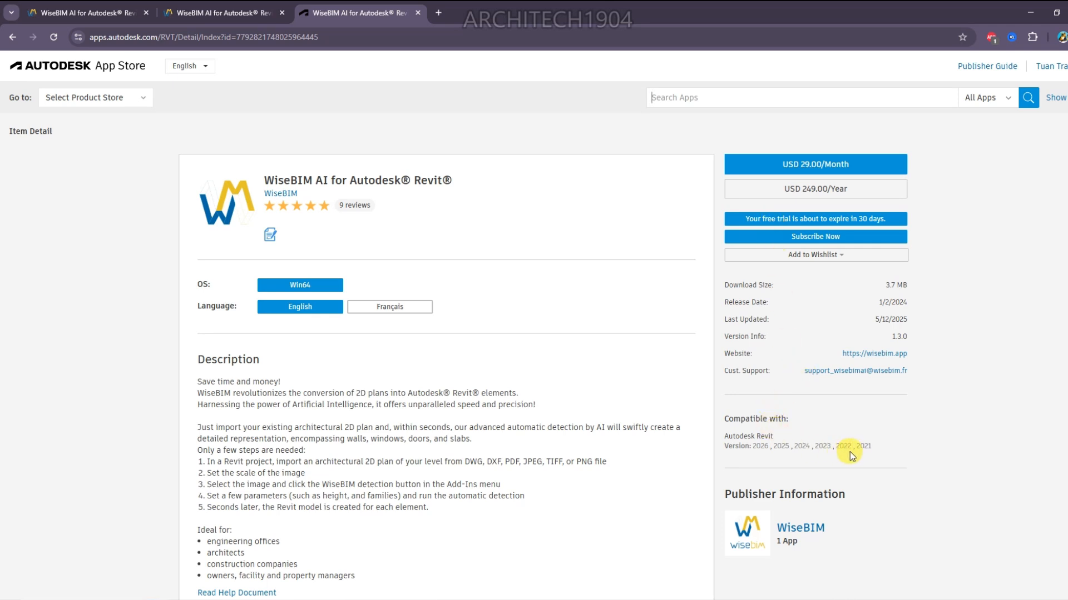
pyautogui.moveTo(869, 448); pyautogui.dragTo(754, 447)
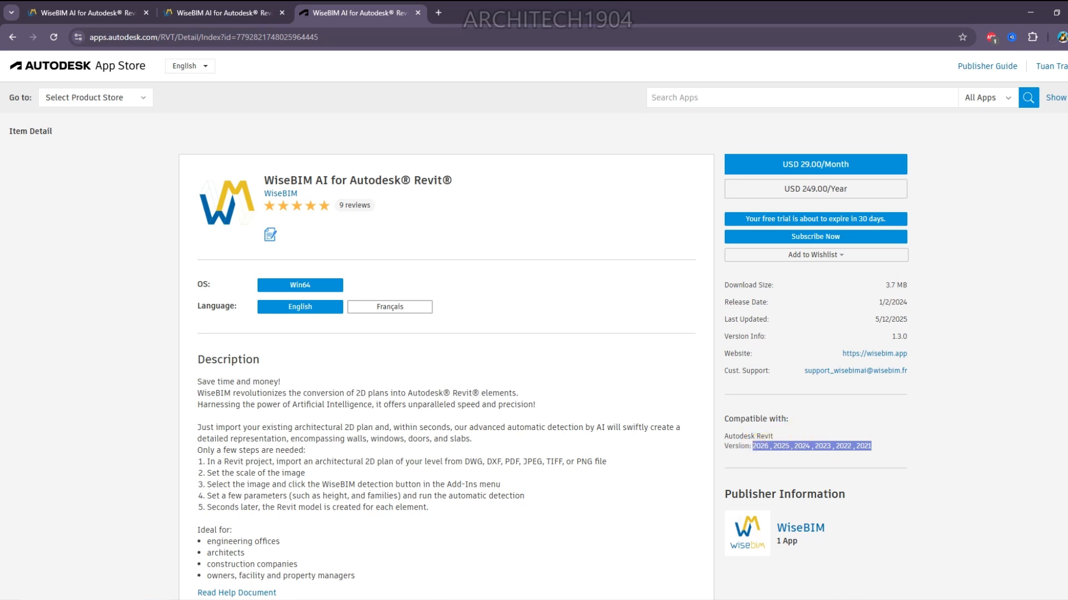
# Select the WiseBIM v1.3.0 installer in the Downloads folder, and return to the L1 architectural plan in Revit
pyautogui.click(236, 286)
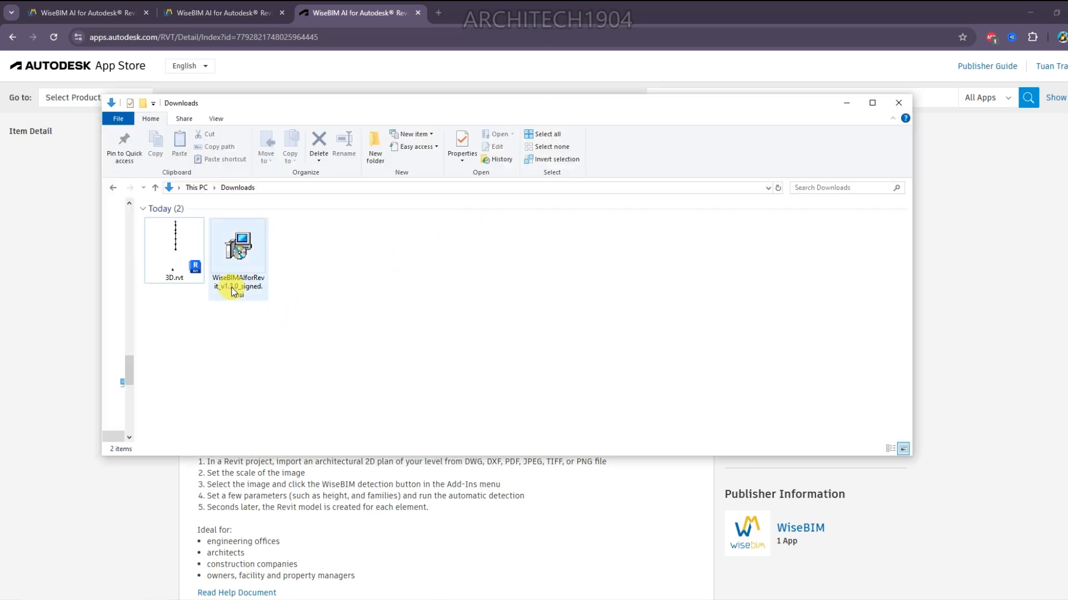
pyautogui.click(234, 289)
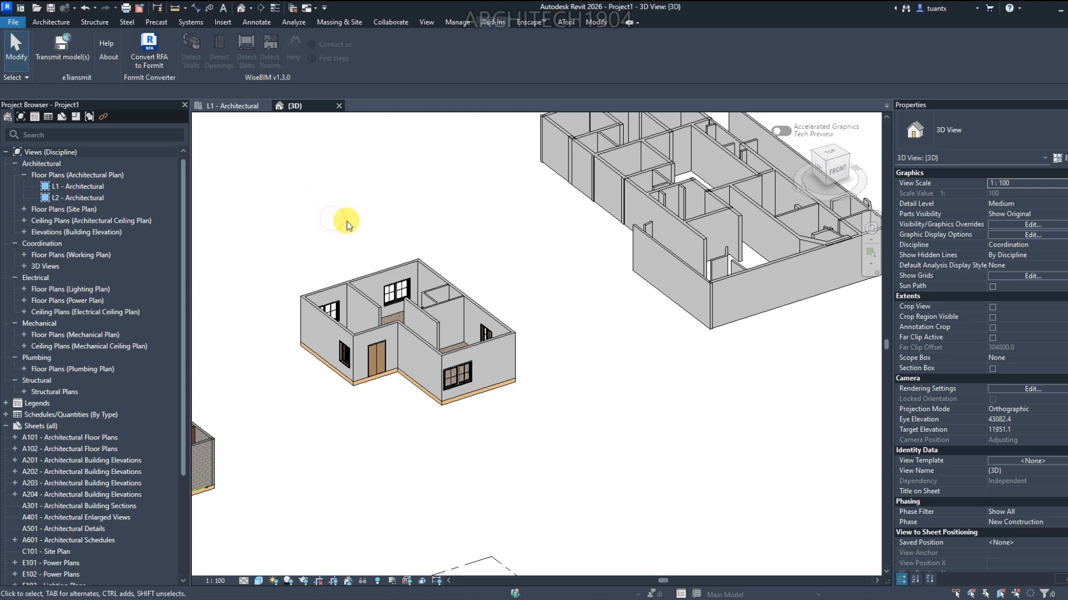
pyautogui.click(236, 106)
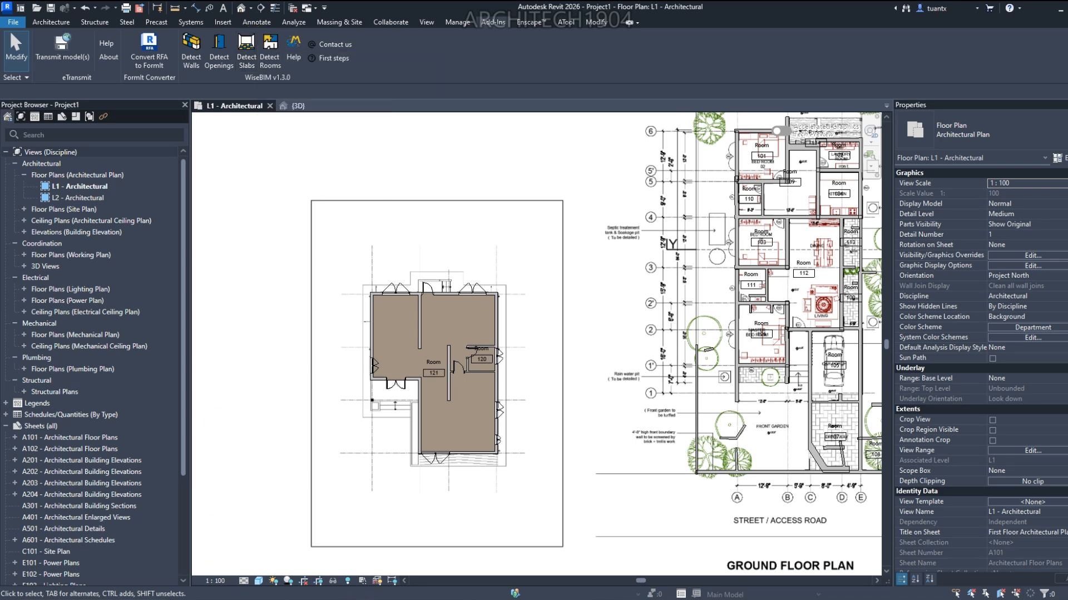
# Examine the description, screenshots and customer reviews on the WiseBIM App Store page in the browser, and switch back to Revit
pyautogui.moveTo(299, 599)
pyautogui.click(298, 563)
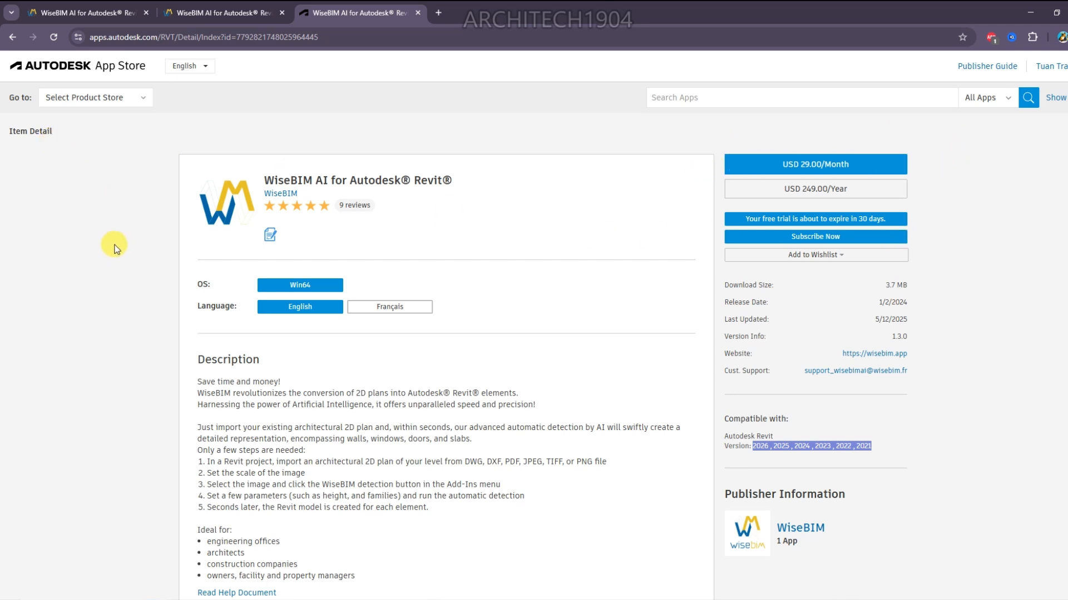
pyautogui.scroll(-3, 114, 246)
pyautogui.scroll(-10, 114, 246)
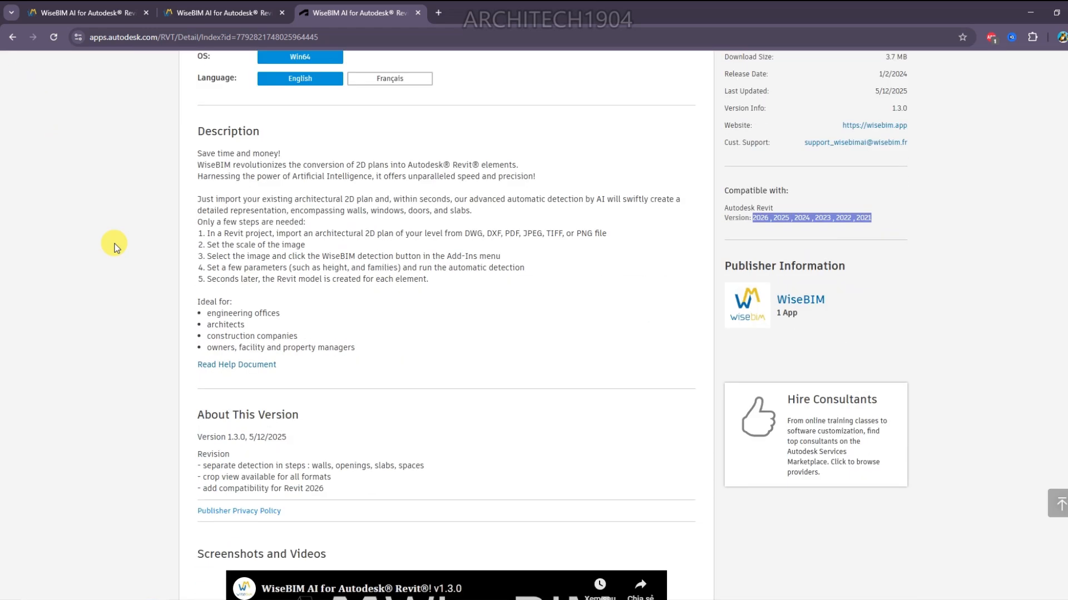
pyautogui.scroll(-3, 114, 243)
pyautogui.scroll(1, 114, 243)
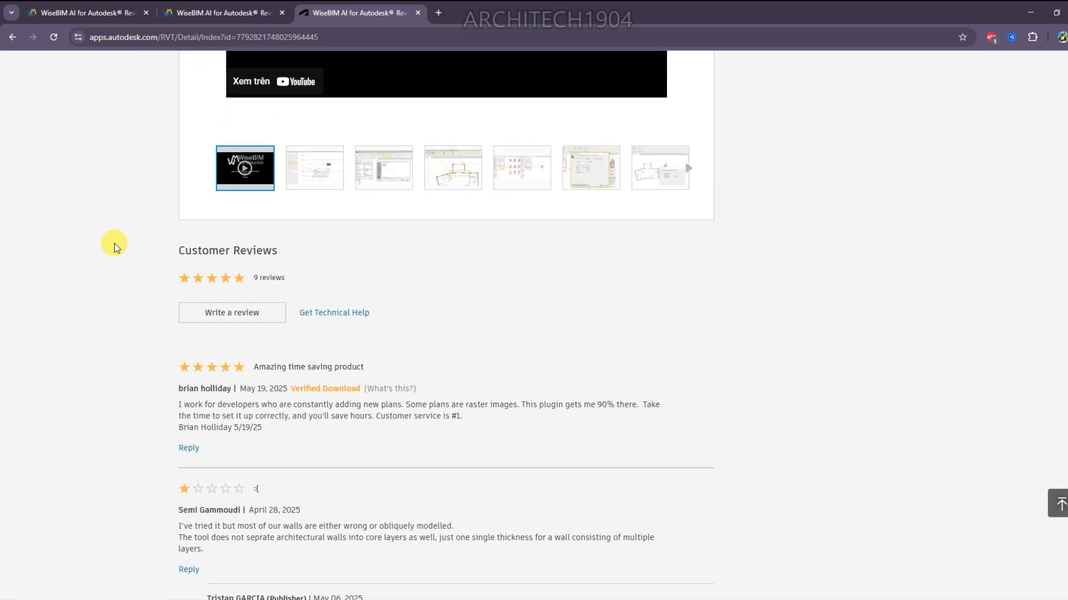
pyautogui.scroll(3, 291, 194)
pyautogui.scroll(-3, 290, 195)
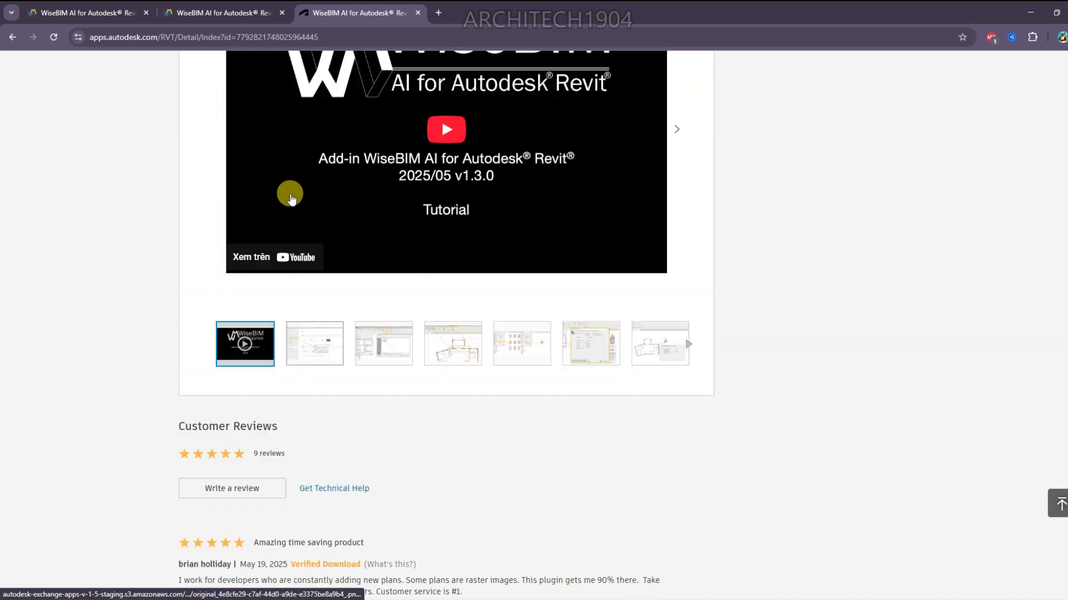
pyautogui.scroll(16, 290, 194)
pyautogui.scroll(2, 56, 142)
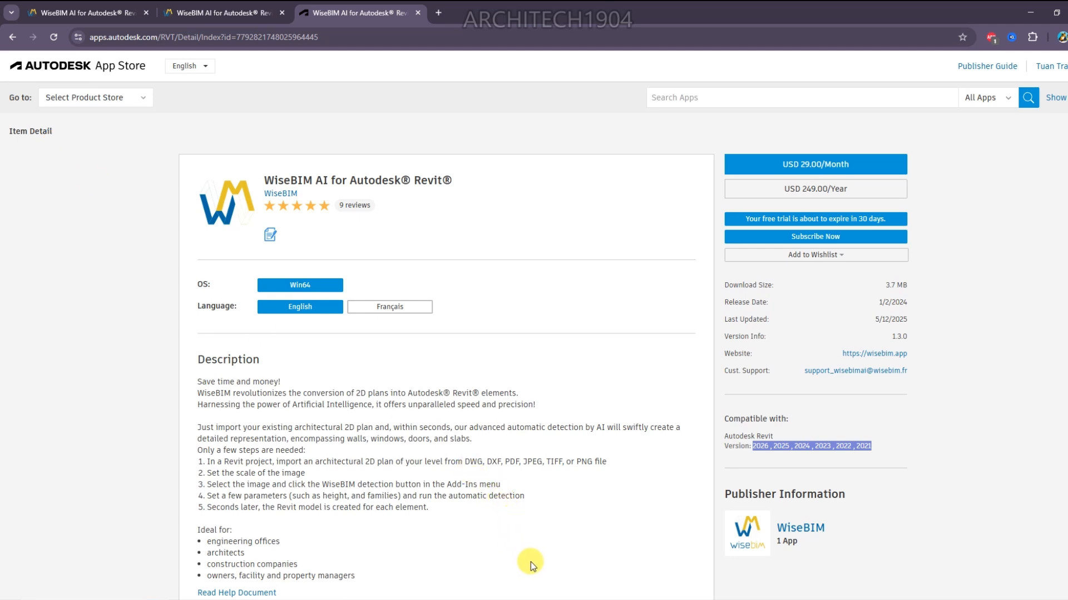
pyautogui.click(523, 599)
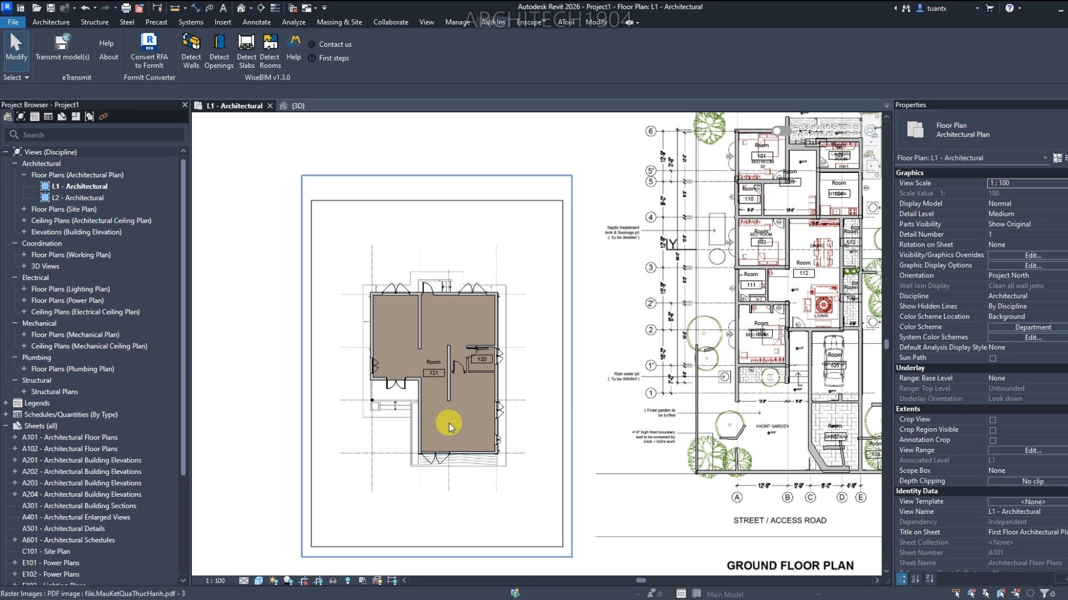